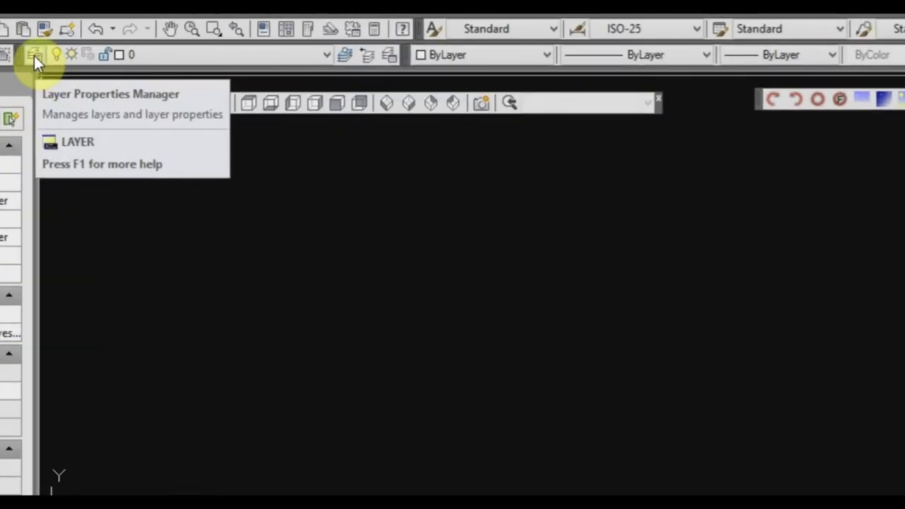
Create a new layer named A_Walls-Brick in the Layer Properties Manager.
left_click(34, 56)
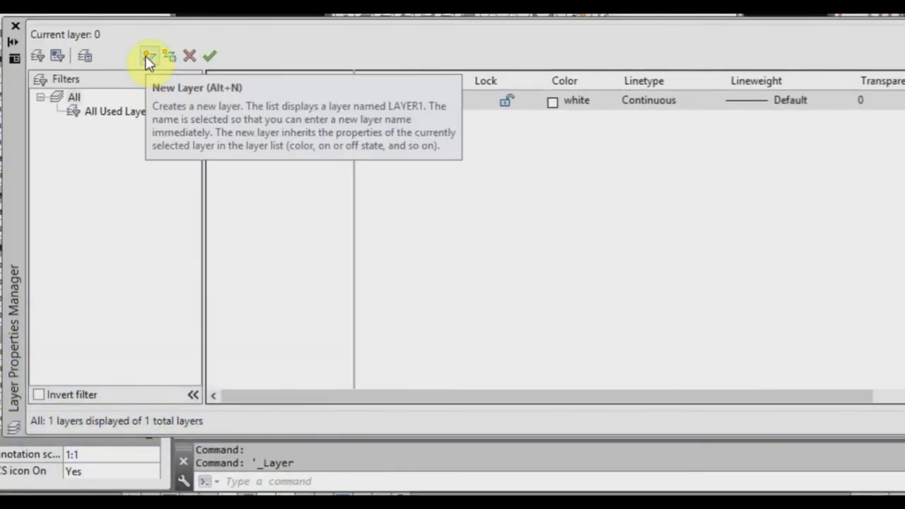
left_click(148, 58)
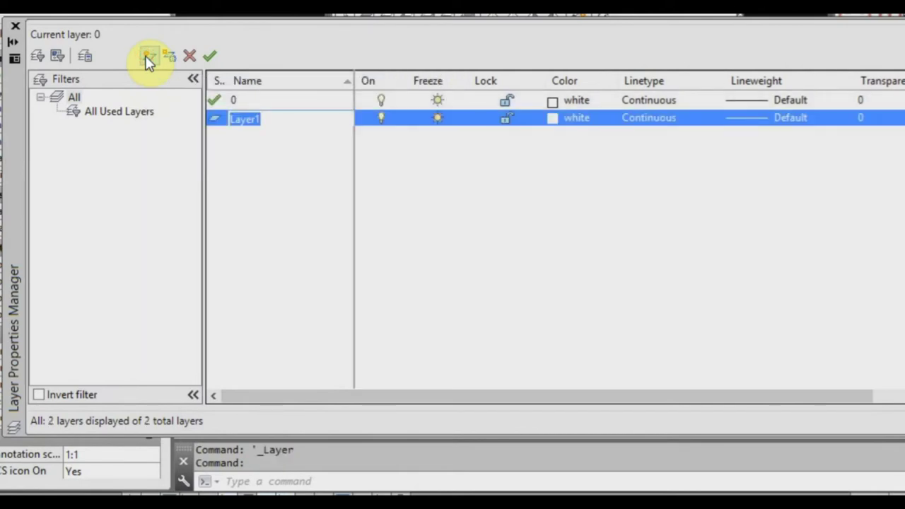
type("A_Walls-")
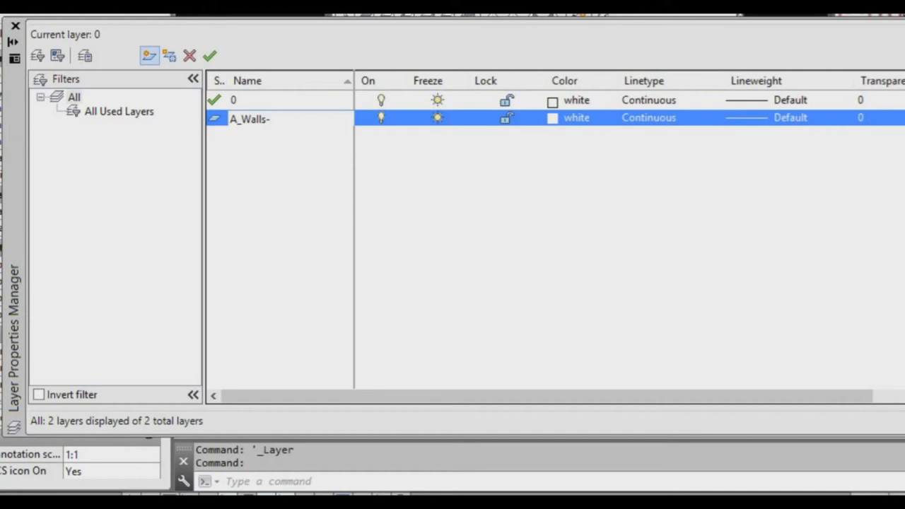
type("Brick")
key("Return")
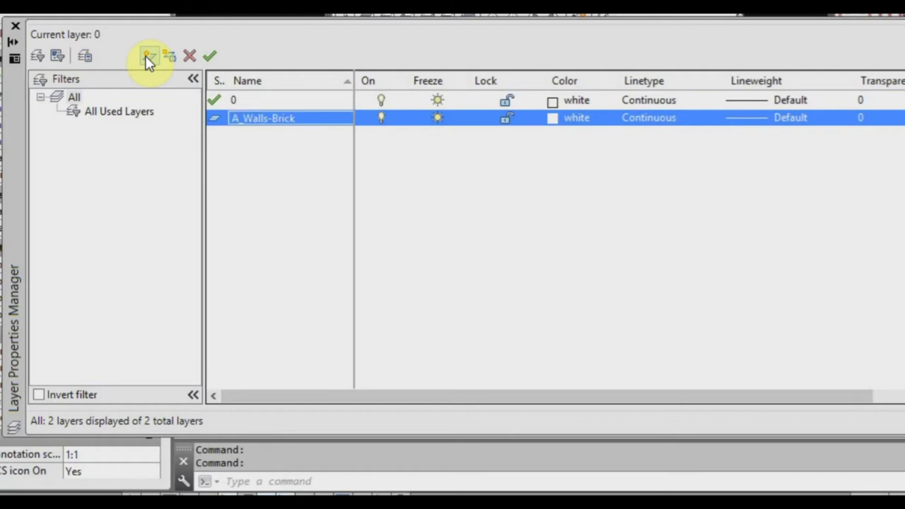
Assign index color 12 to the A_Walls-Brick layer and make it the current layer.
left_click(574, 124)
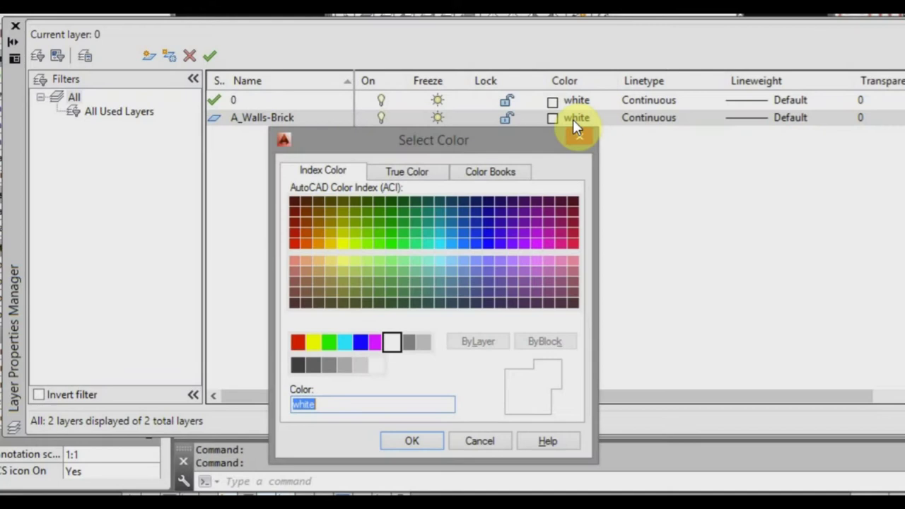
left_click(294, 232)
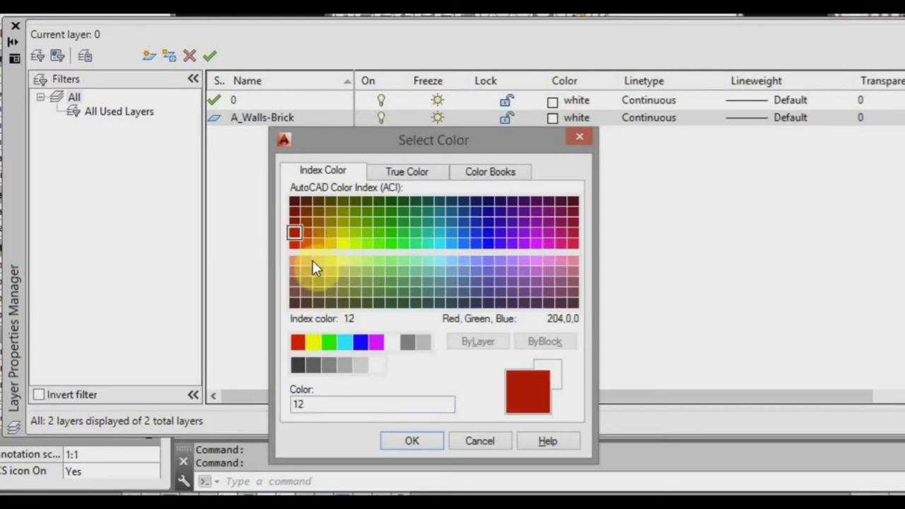
left_click(406, 439)
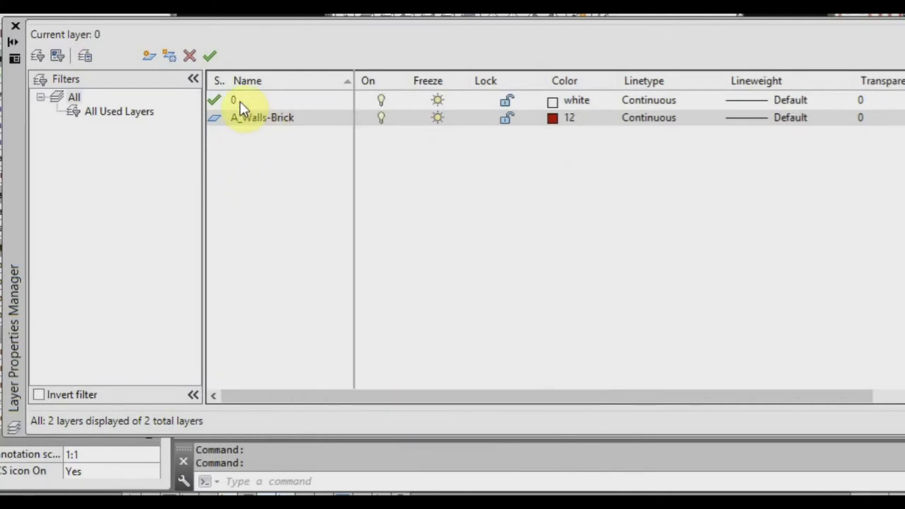
left_click(210, 57)
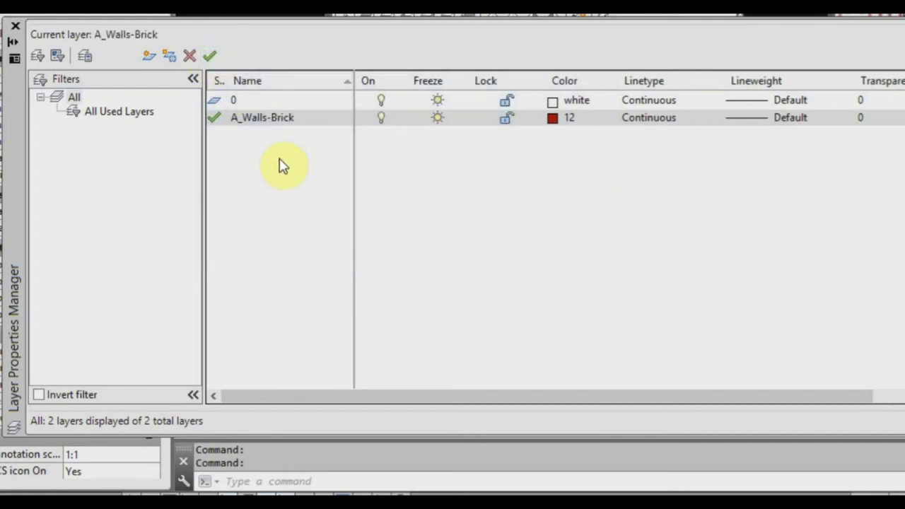
left_click(17, 29)
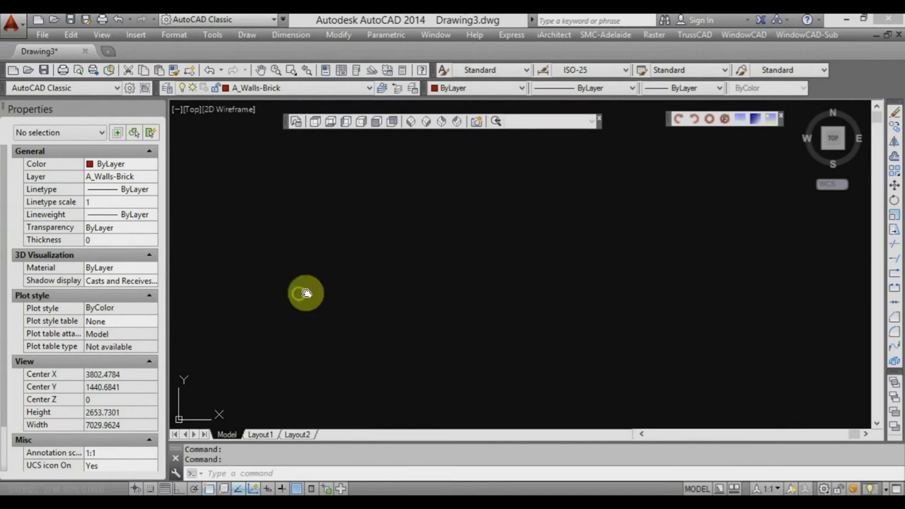
Draw a horizontal line 1665 mm long from the origin 0,0 in the positive X direction with Ortho mode on.
middle_click_drag(304, 293, 353, 282)
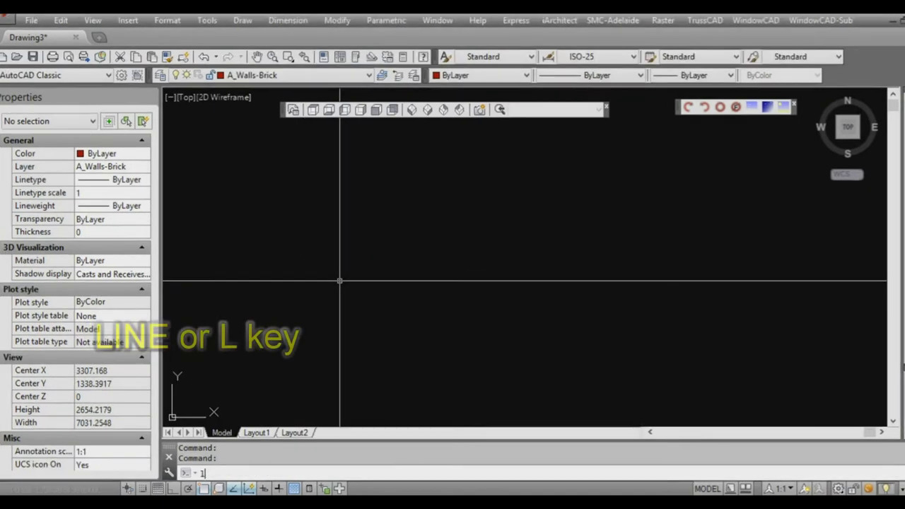
type("L")
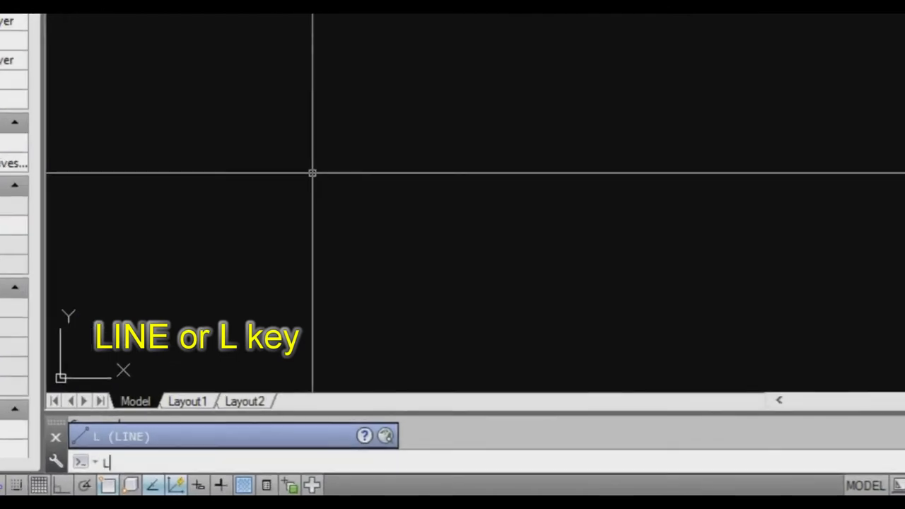
key("Return")
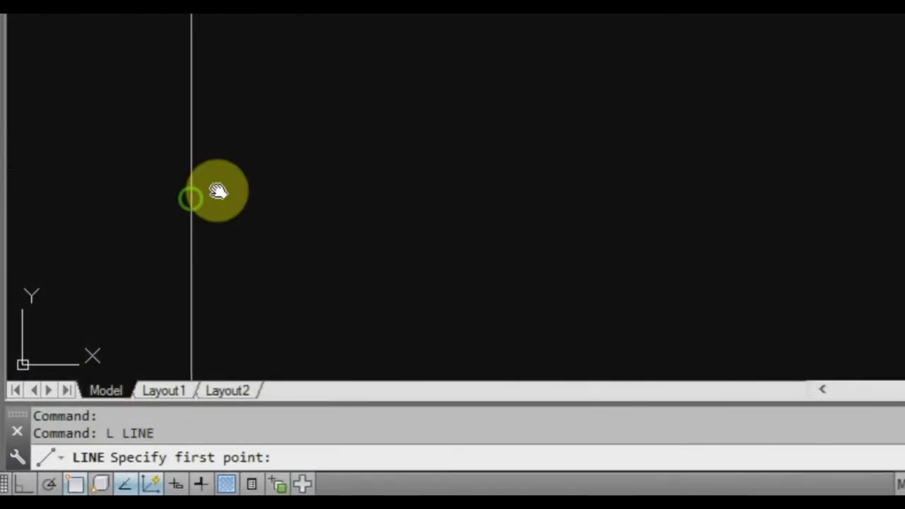
scroll(265, 164, "down", 3)
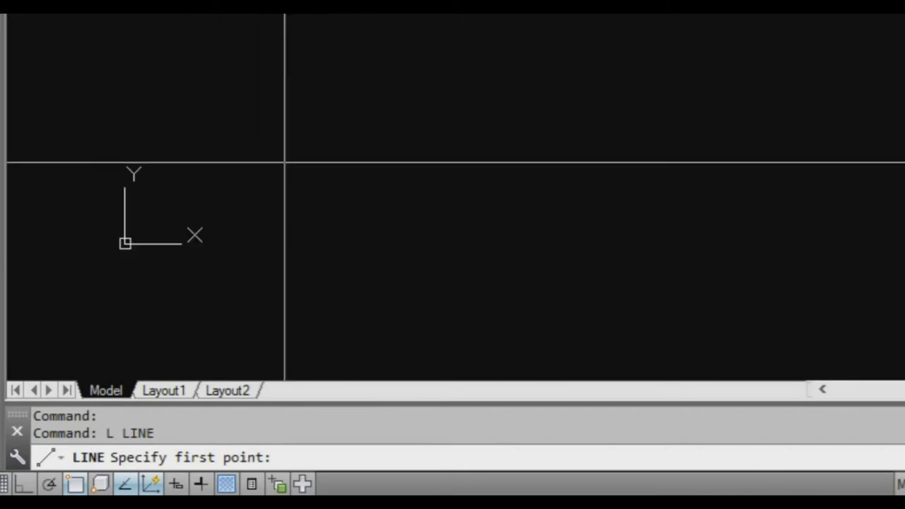
type("0,0")
key("Return")
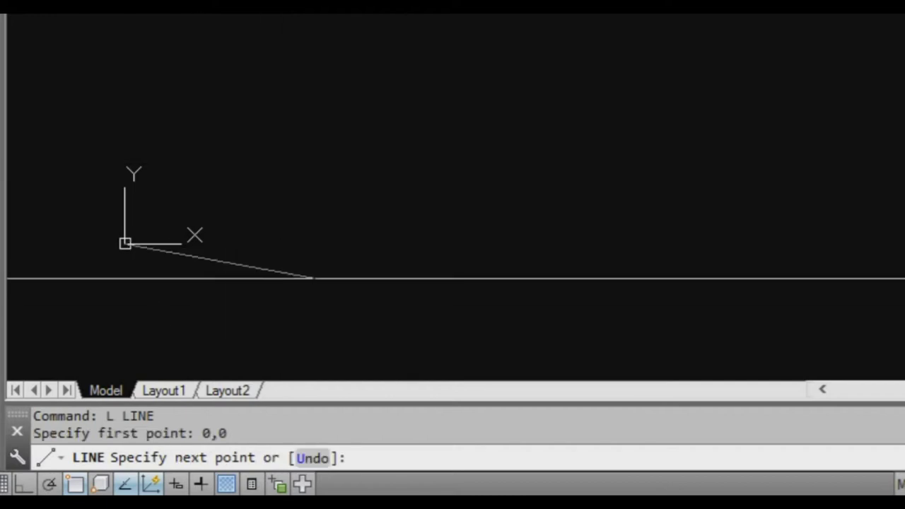
key("F8")
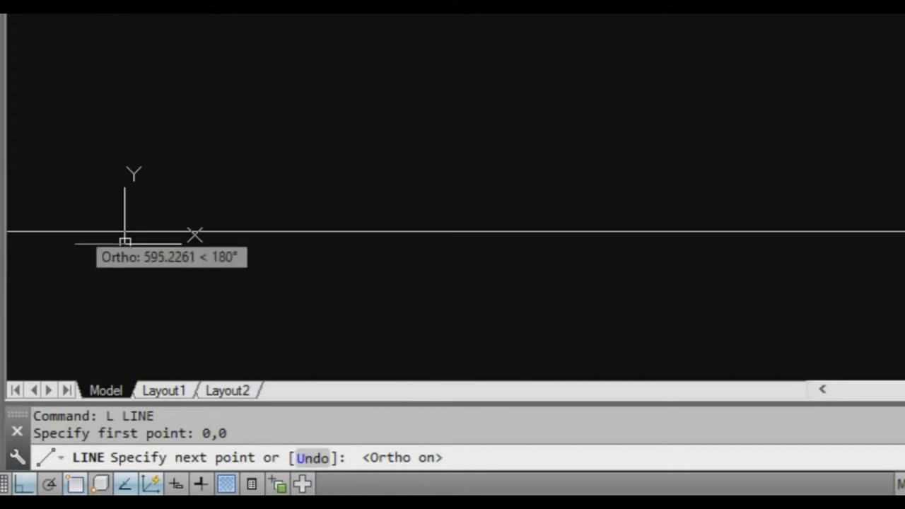
scroll(106, 286, "up", 2)
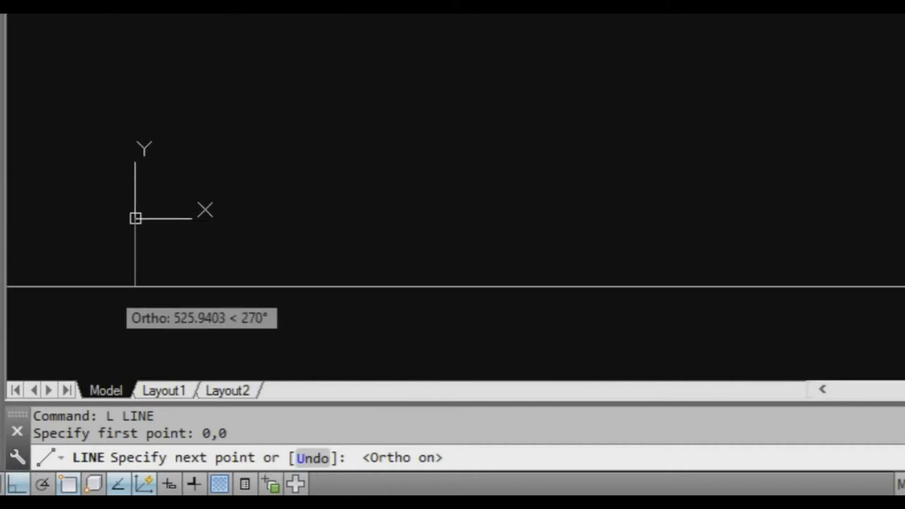
scroll(109, 286, "up", 2)
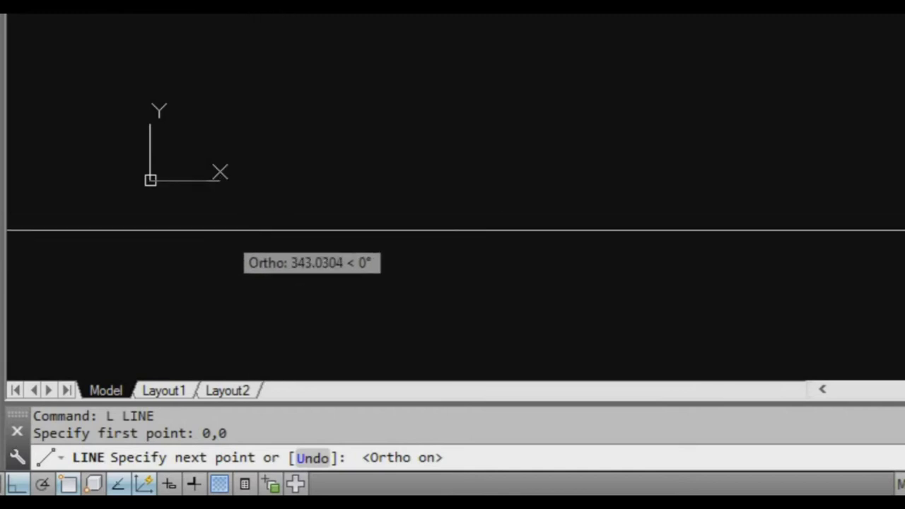
scroll(216, 228, "up", 2)
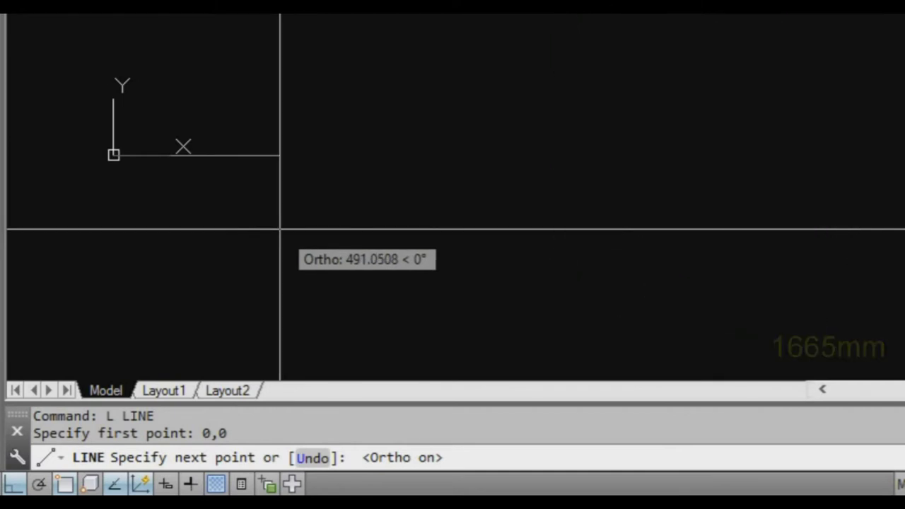
type("1665")
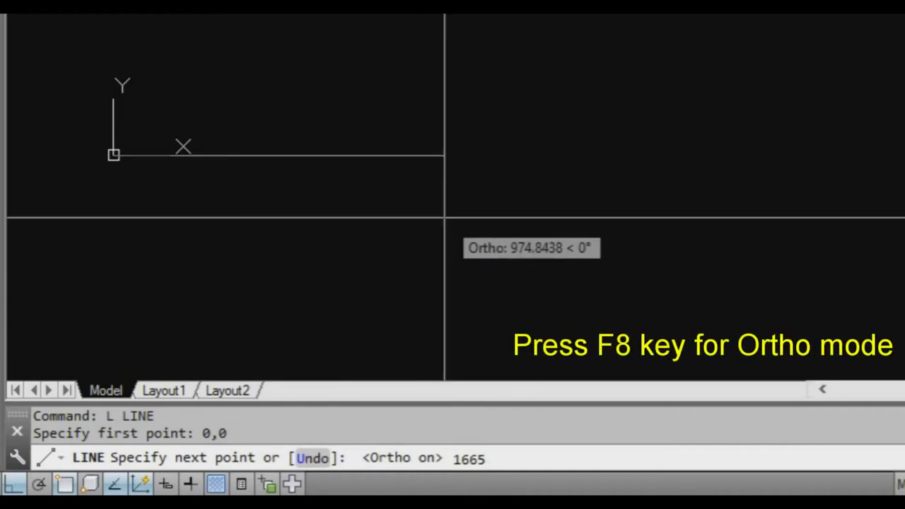
key("Return")
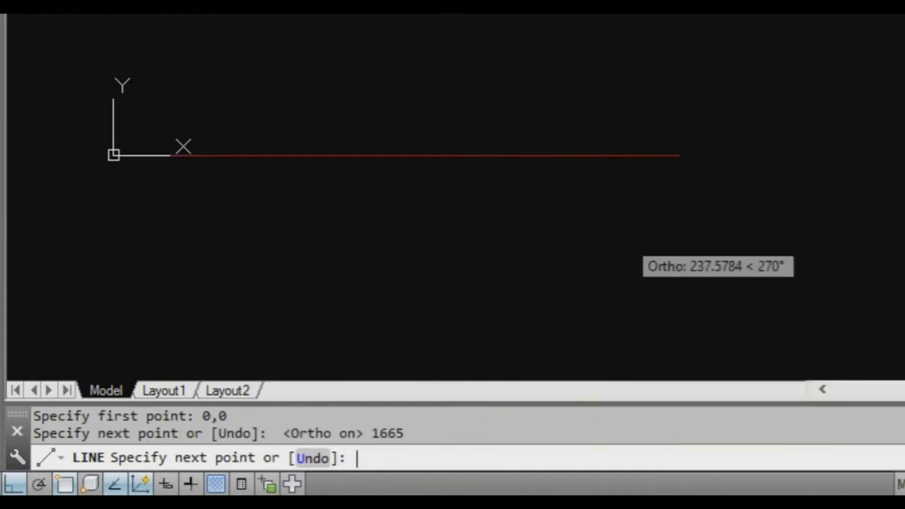
key("Return")
Zoom to the drawing extents and examine the horizontal line and its end at different magnifications.
scroll(657, 233, "down", 1)
middle_click_drag(687, 232, 584, 233)
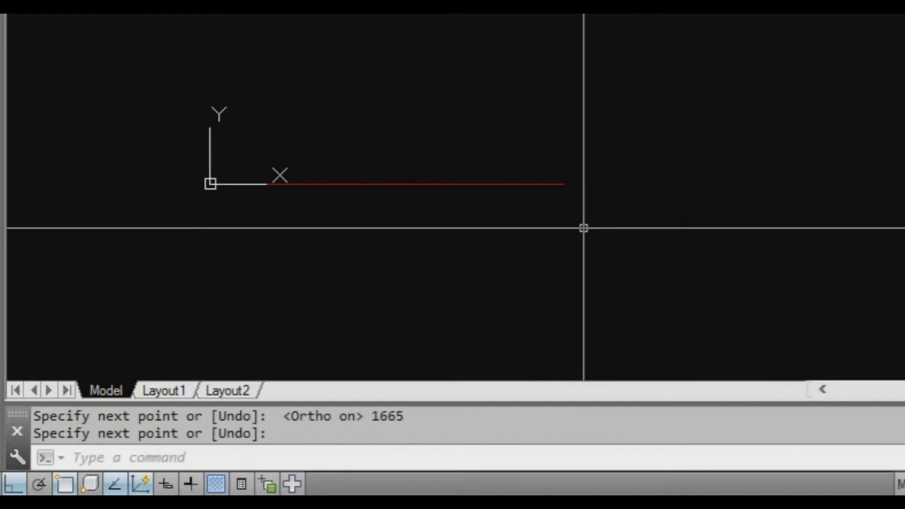
middle_click(546, 210)
middle_click(547, 209)
scroll(681, 177, "down", 2)
middle_click_drag(681, 177, 479, 198)
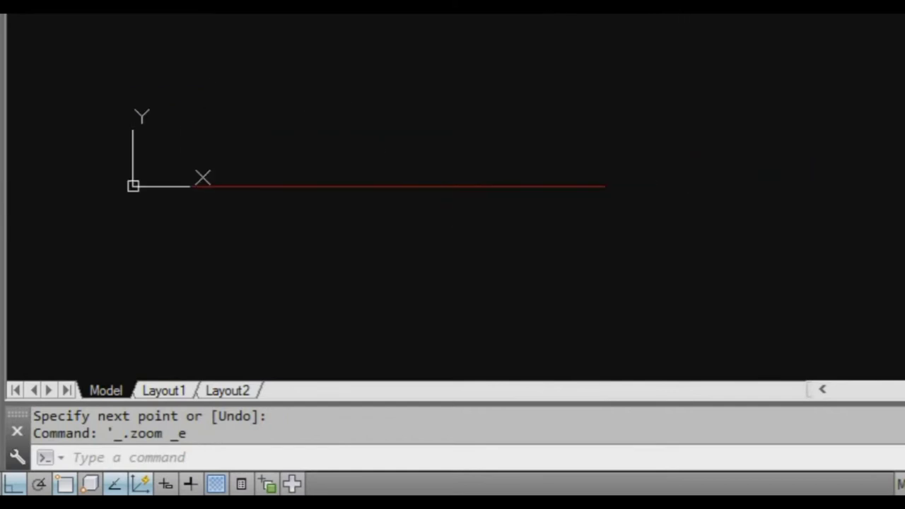
scroll(503, 200, "down", 2)
middle_click_drag(543, 215, 575, 221)
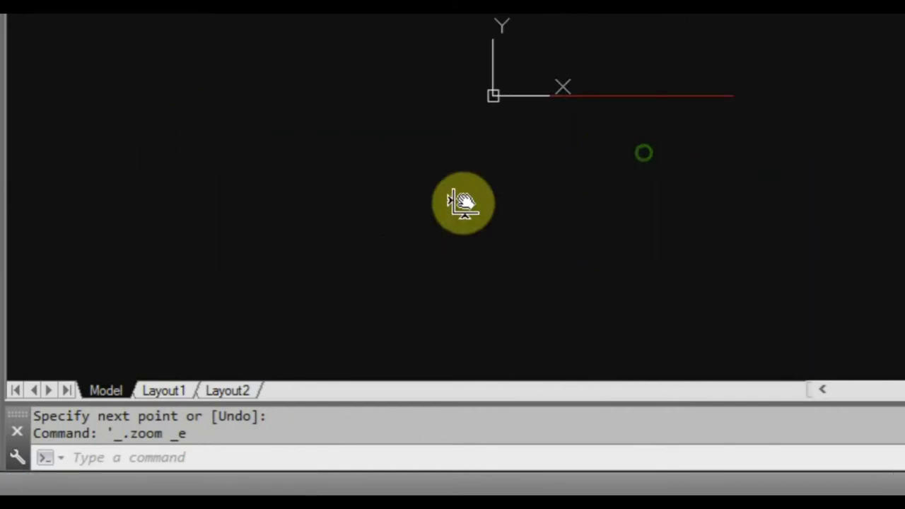
scroll(693, 85, "up", 2)
middle_click_drag(691, 86, 463, 200)
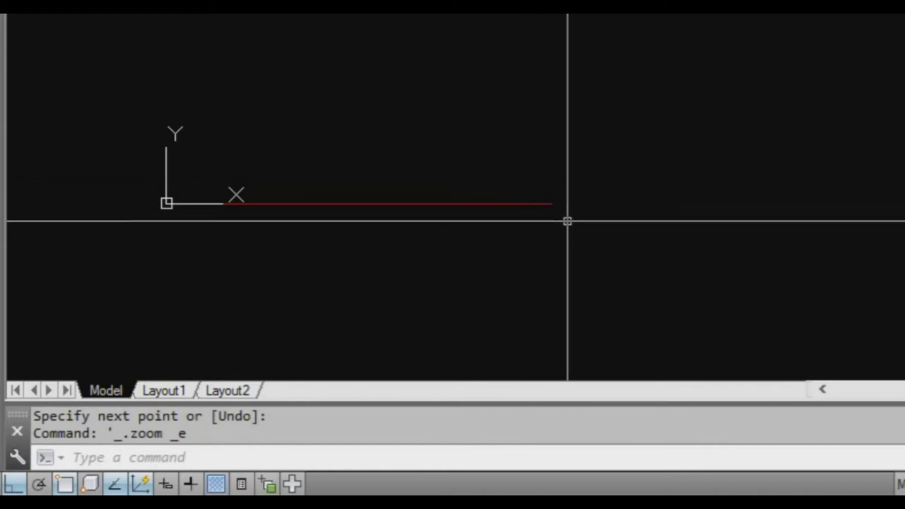
type("l")
key("Return")
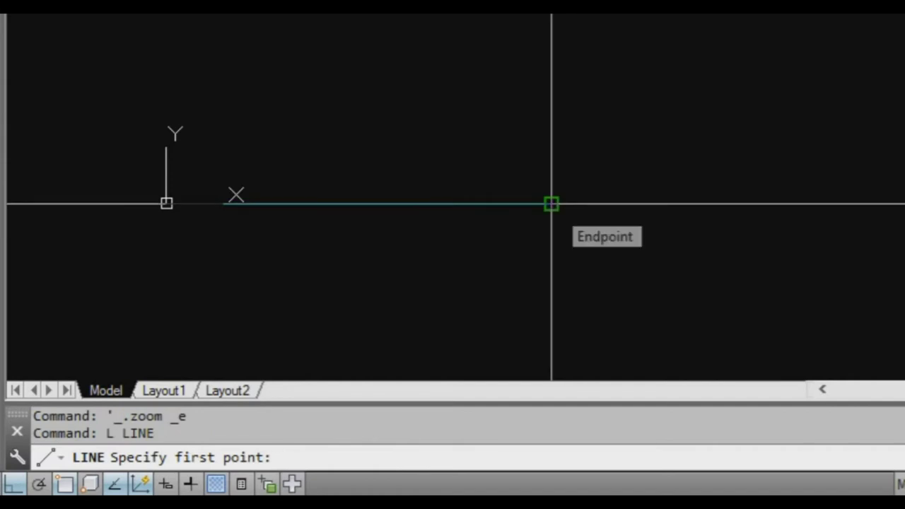
left_click(551, 204)
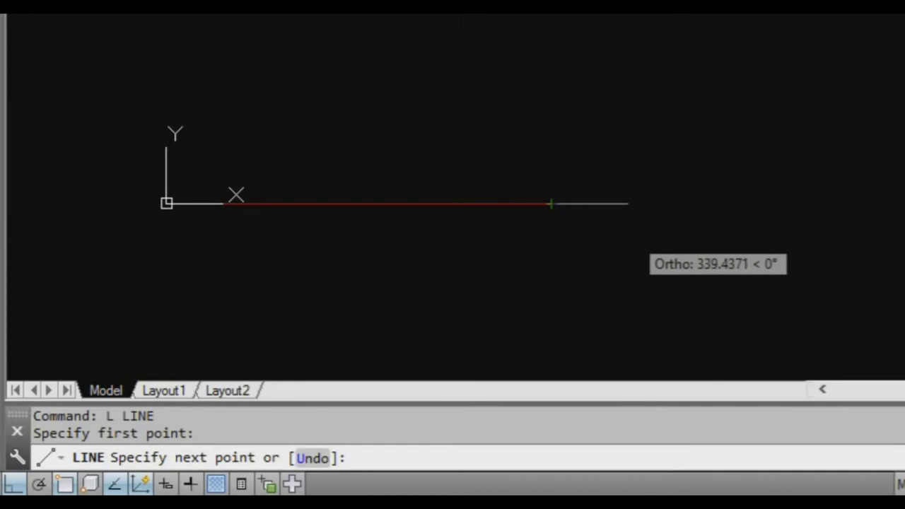
scroll(586, 236, "up", 2)
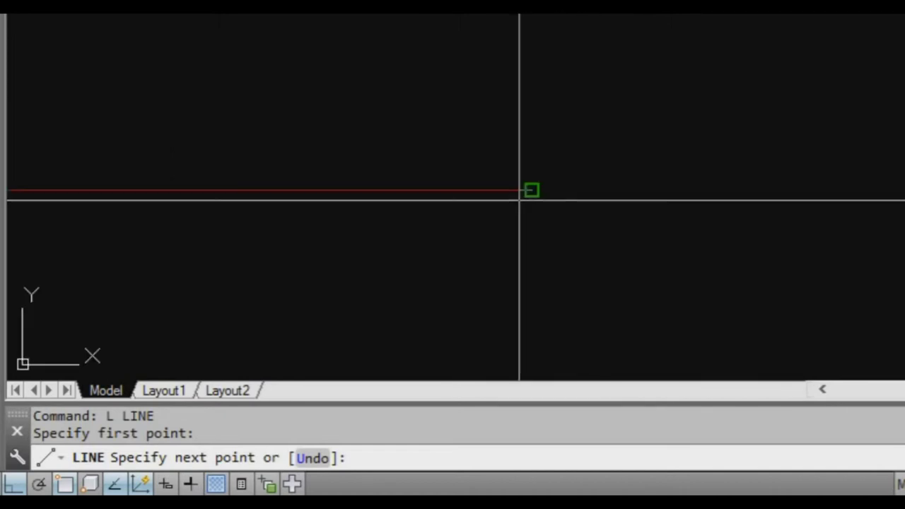
scroll(520, 216, "down", 2)
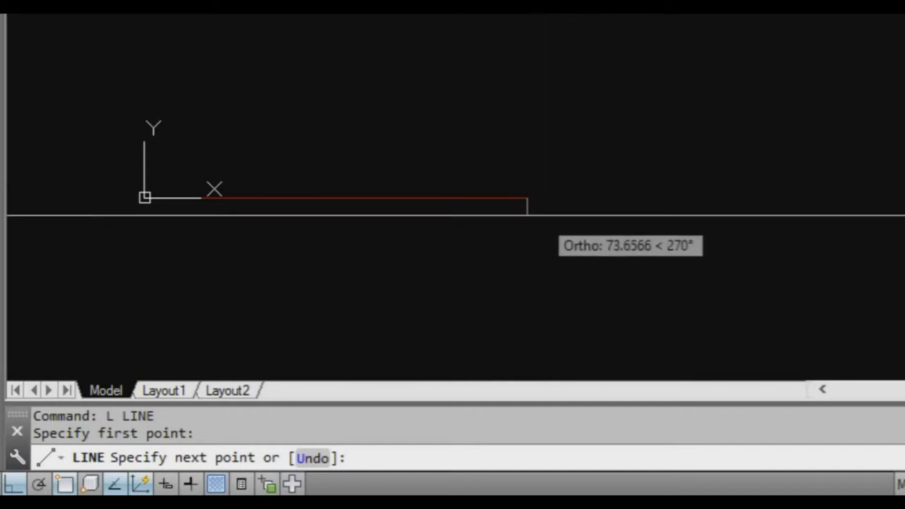
key("F3")
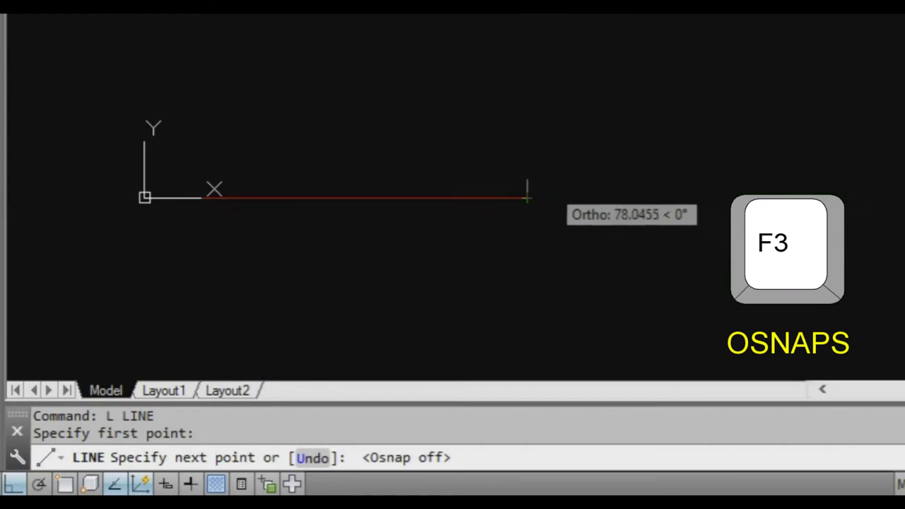
key("F3")
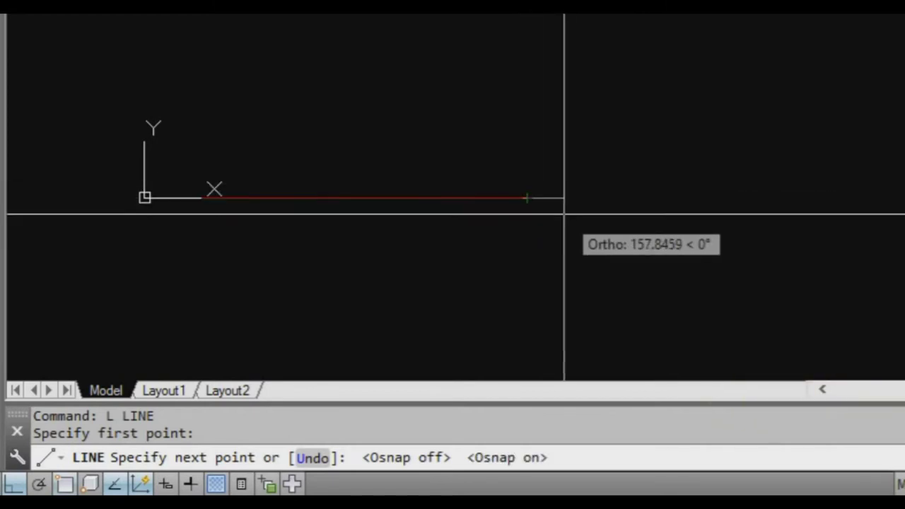
key("Escape")
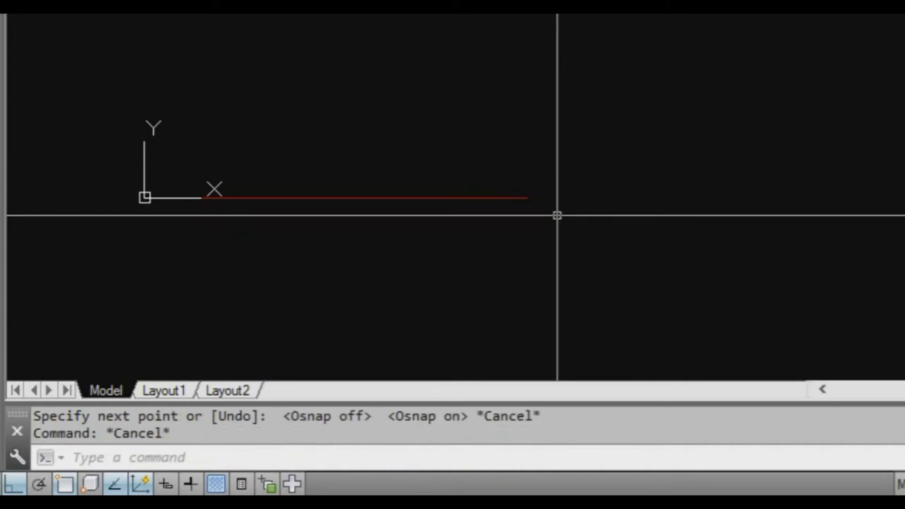
Review the object snap modes in the Drafting Settings and leave them without making changes.
type("o")
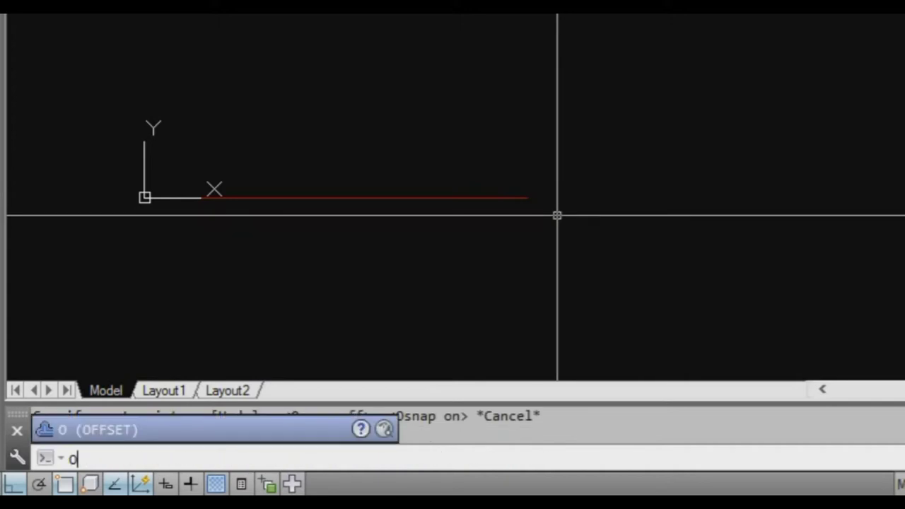
type("s")
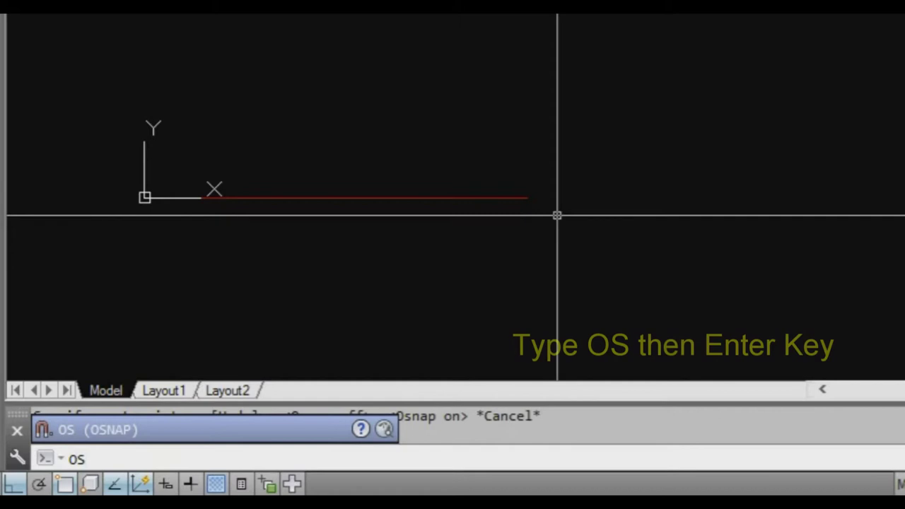
key("Return")
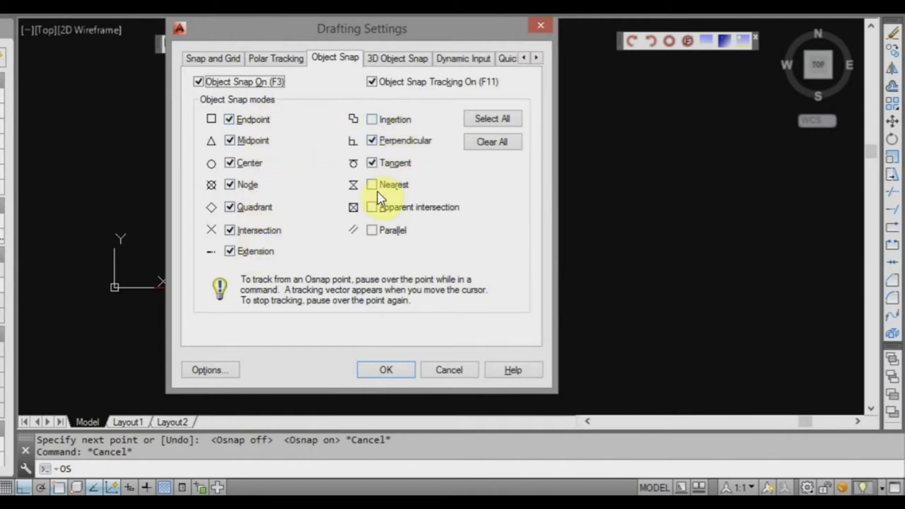
left_click(452, 371)
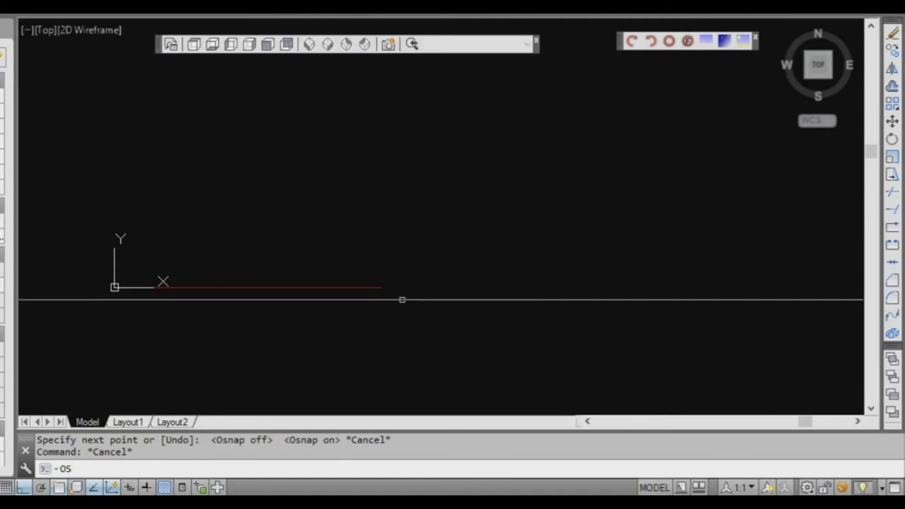
Draw a horizontal line 4600 mm long in the positive X direction from the end of the 1665 mm line.
type("OS")
key("Return")
type("l")
key("Return")
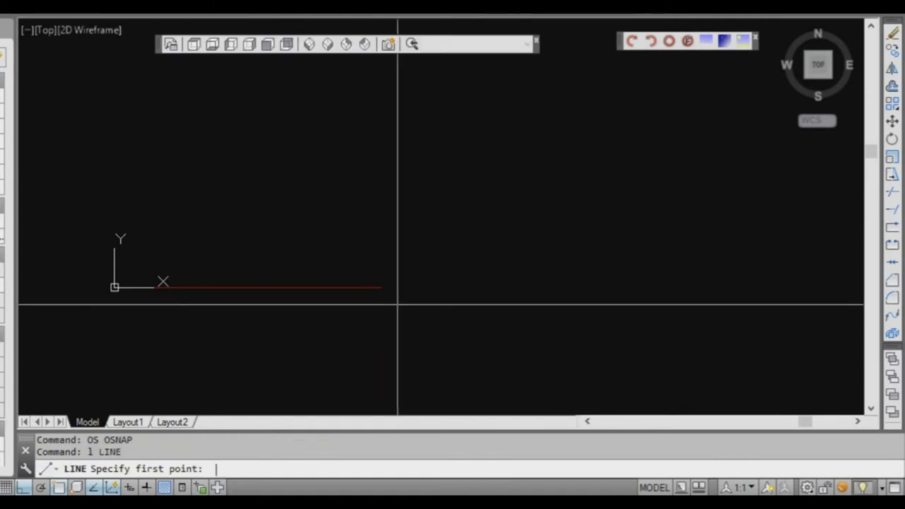
left_click(382, 287)
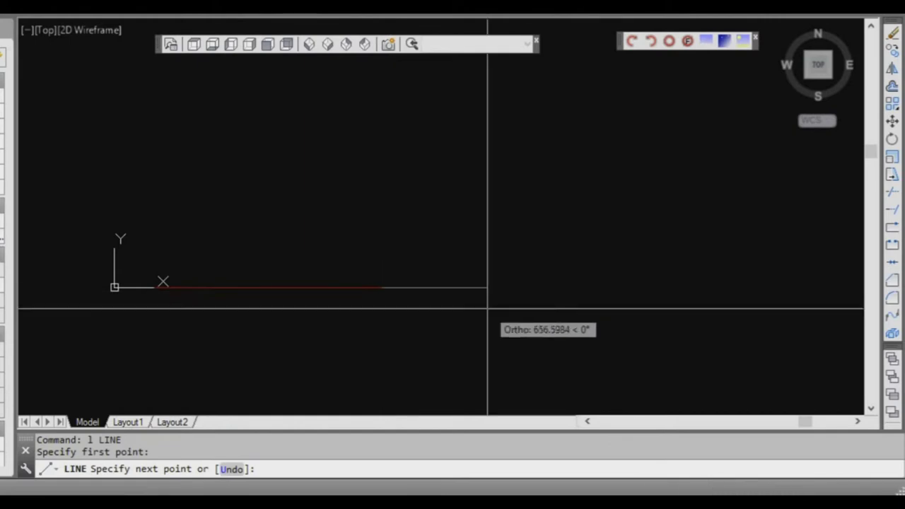
middle_click_drag(517, 313, 461, 303)
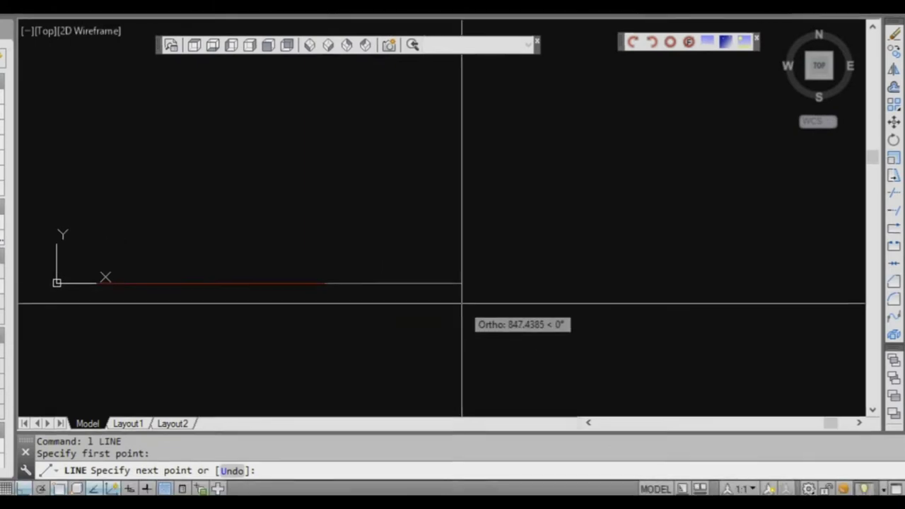
type("4600")
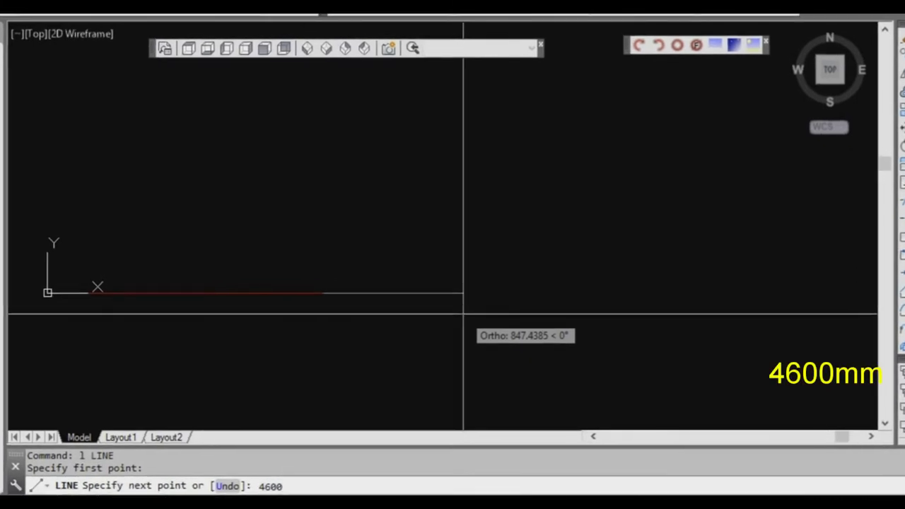
key("Return")
key("Escape")
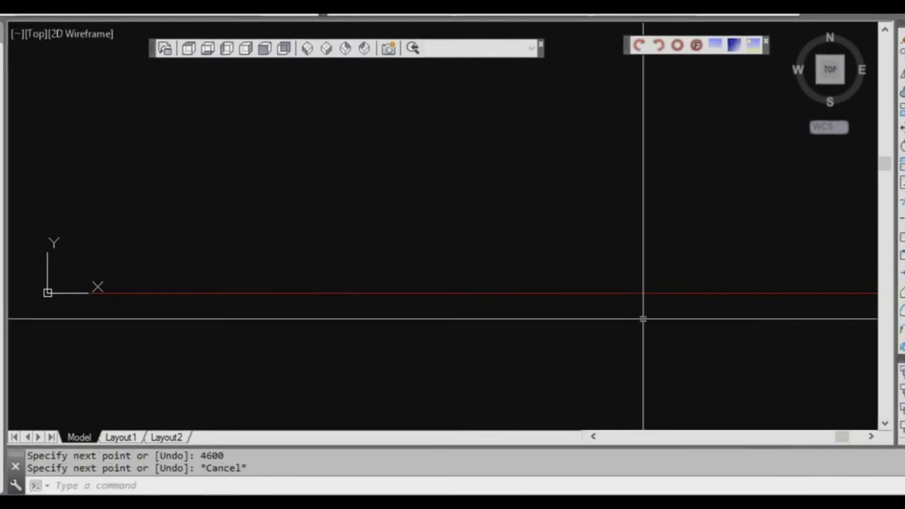
Erase the 1665 mm horizontal line that starts at the origin.
double_click(643, 319)
scroll(641, 314, "down", 4)
middle_click_drag(641, 313, 421, 331)
key("Escape")
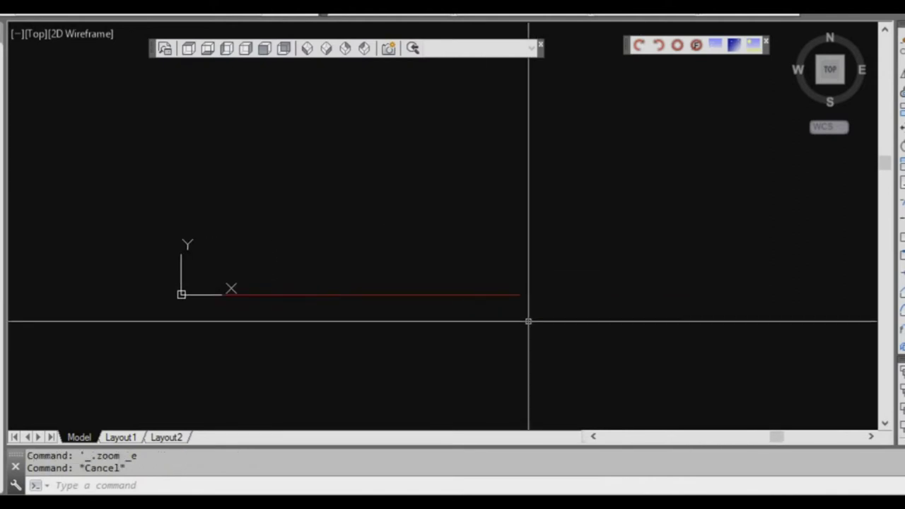
left_click(204, 289)
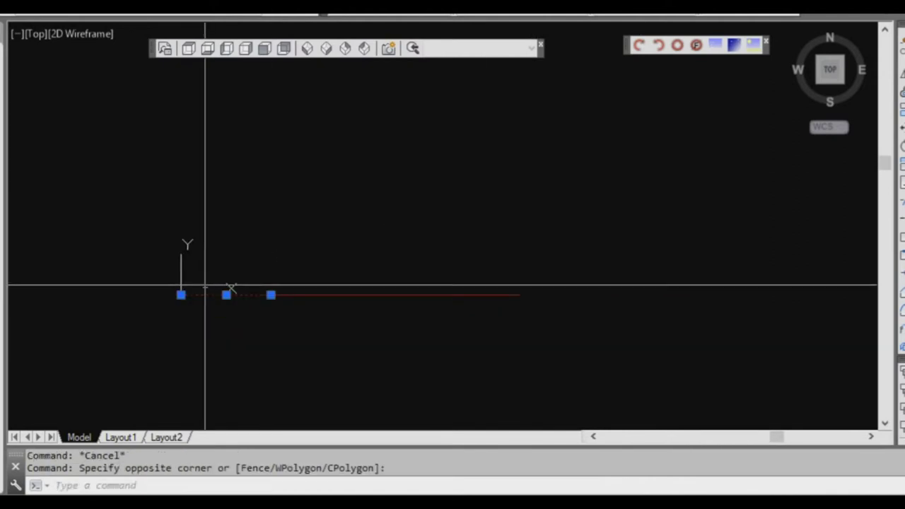
type("E")
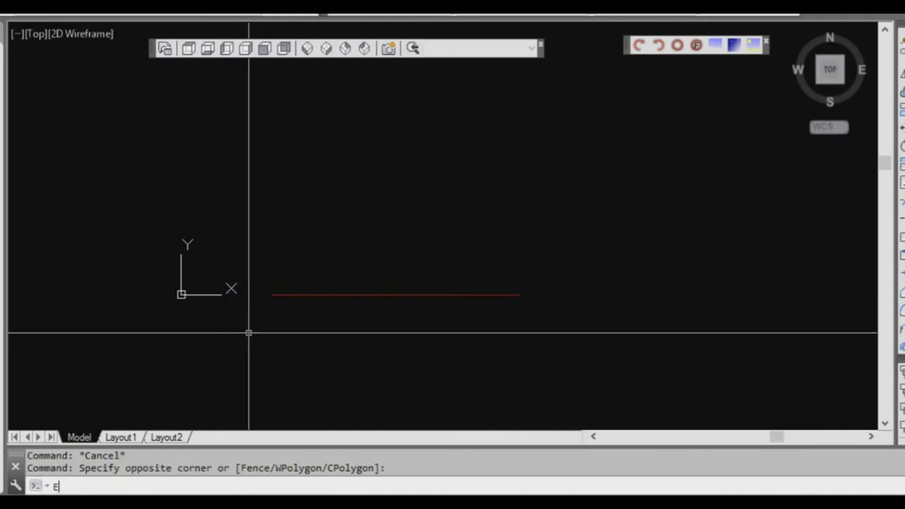
key("Return")
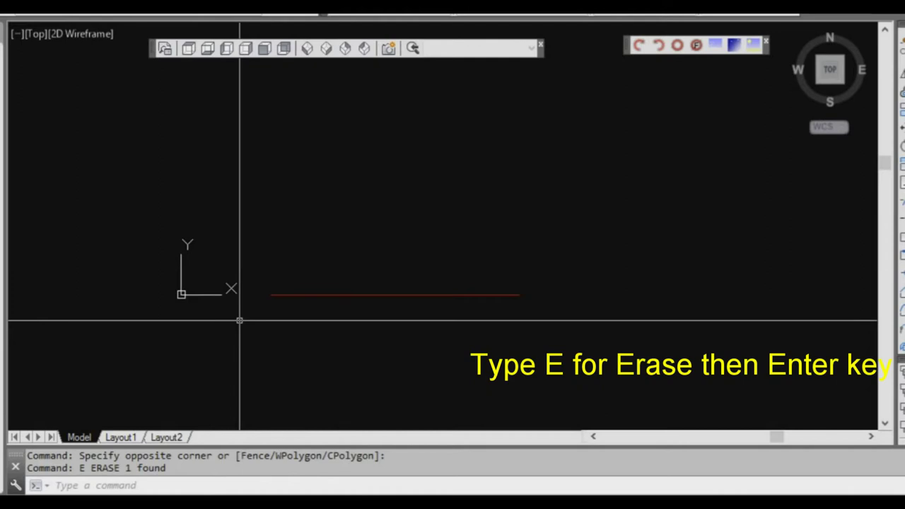
Draw wall lines from the right end of the 4600 mm line, 2105 mm upward and 1770 mm to the right.
type("l")
key("Return")
left_click(520, 295)
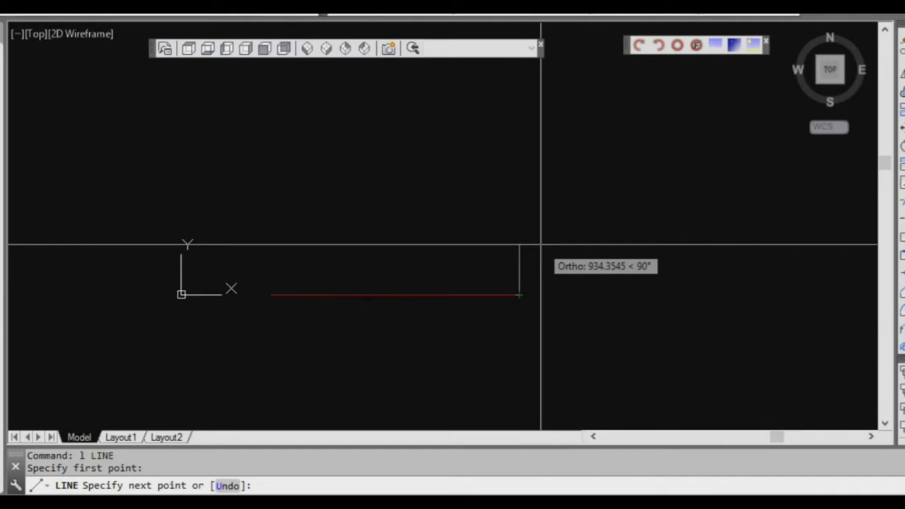
type("2105")
key("Return")
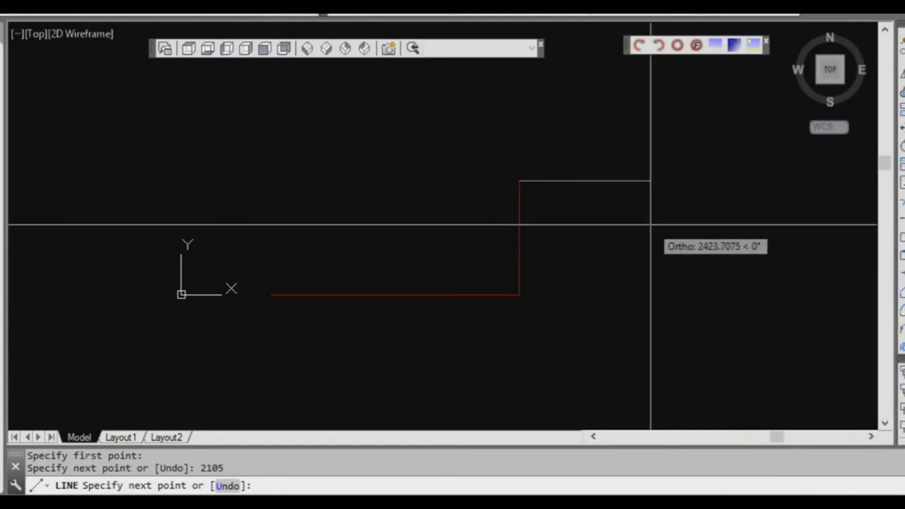
type("1770")
key("Return")
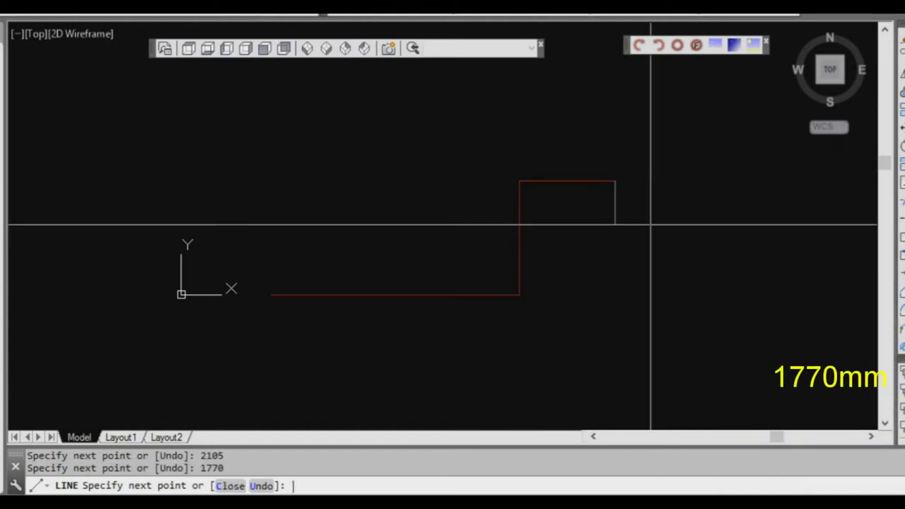
Continue the wall outline 13895 mm straight up from the end of the 1770 mm line and end the line command.
mouse_move(650, 225)
middle_mouse_down()
mouse_move(556, 330)
mouse_move(546, 329)
middle_mouse_up()
middle_click_drag(558, 281, 537, 282)
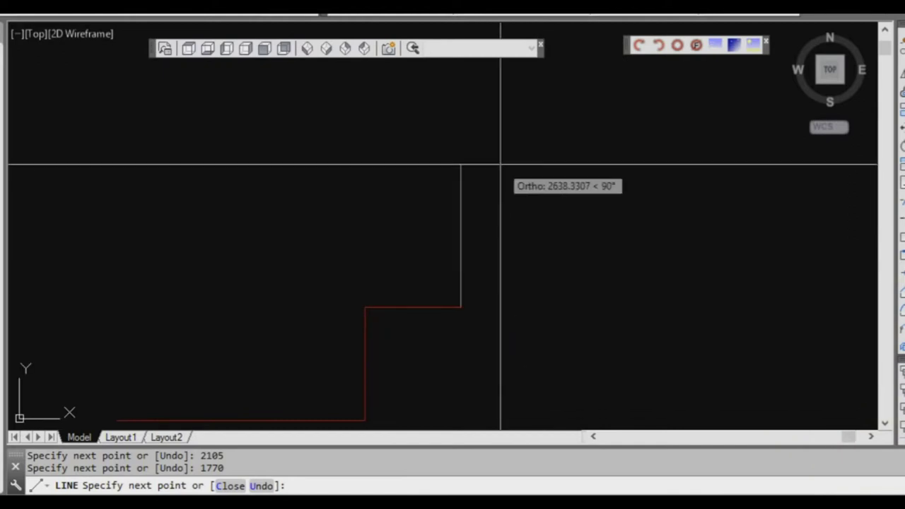
type("13895")
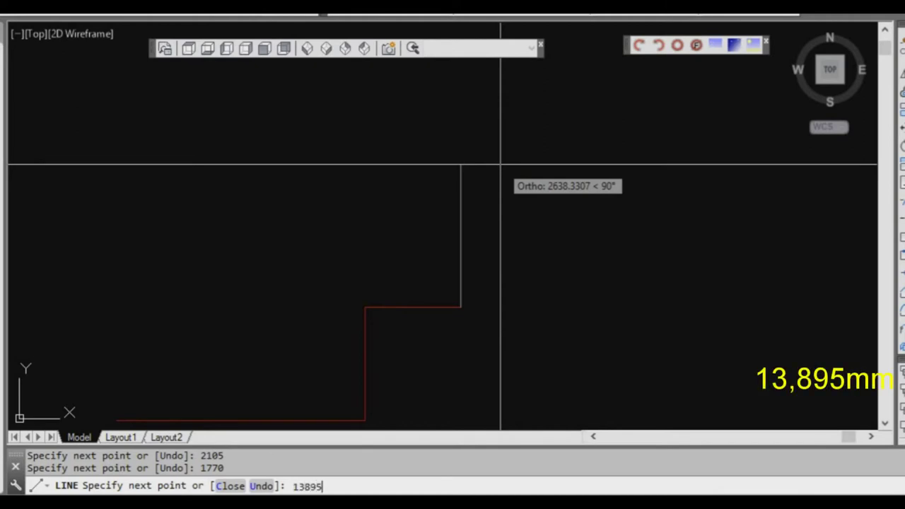
key("Return")
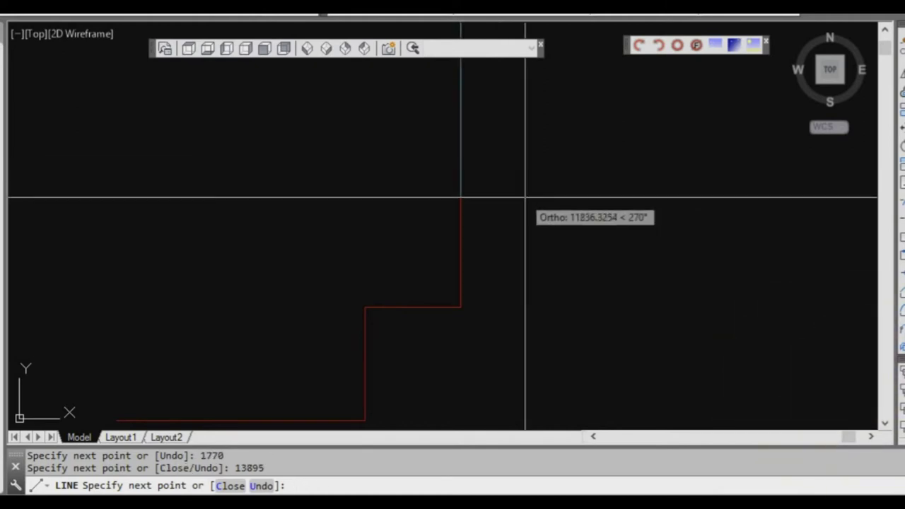
key("Escape")
key("Escape")
key("Escape")
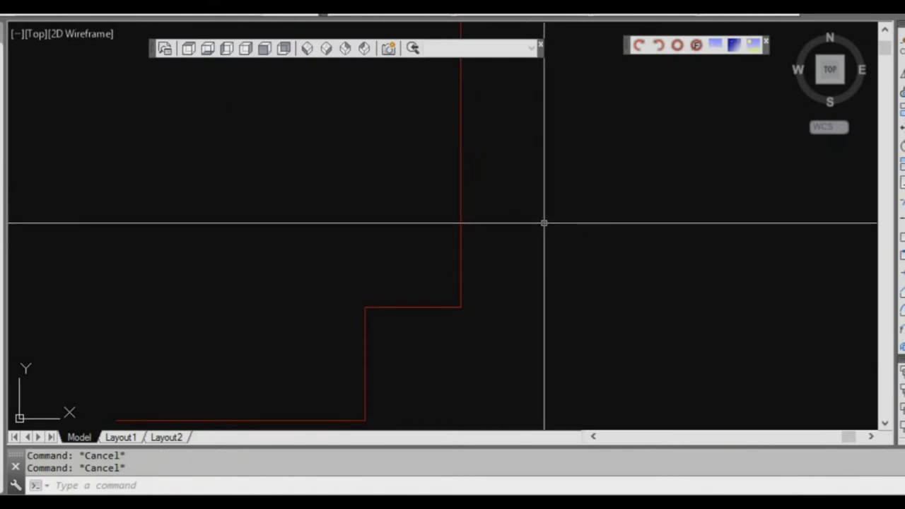
Draw a vertical line 6320 mm upward from the upper end of the 13895 mm wall line.
middle_click(544, 222)
middle_click(544, 223)
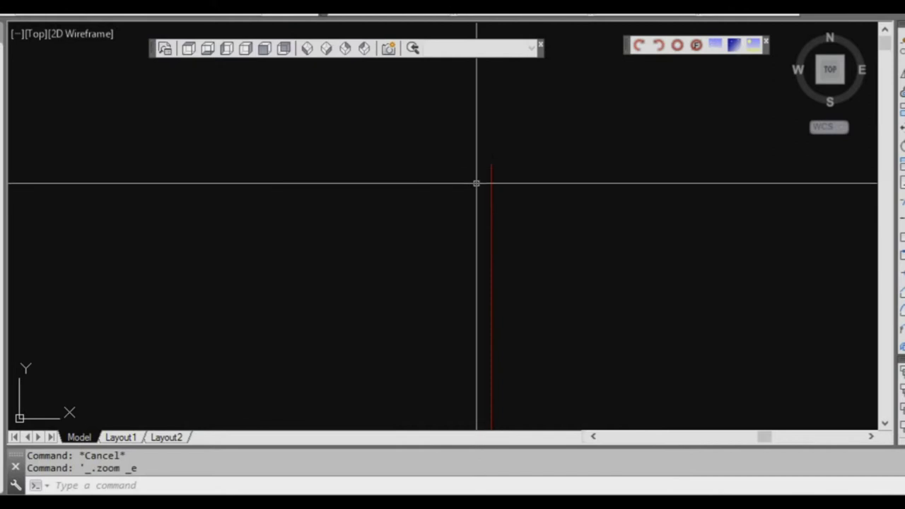
type("1")
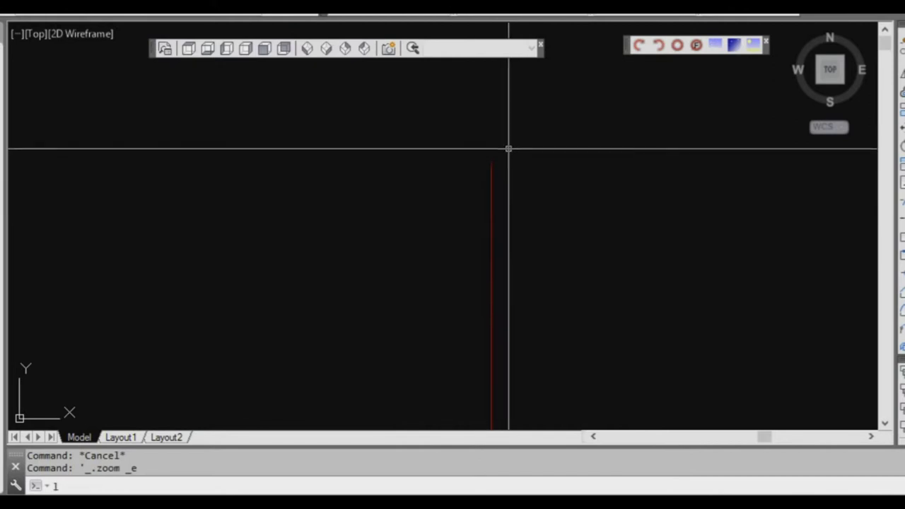
key("Return")
left_click(492, 165)
middle_click_drag(517, 120, 504, 255)
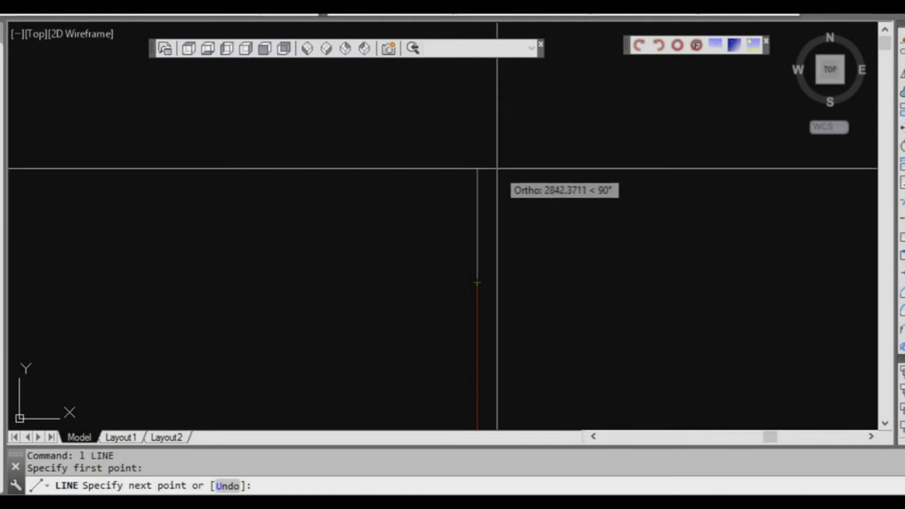
type("6")
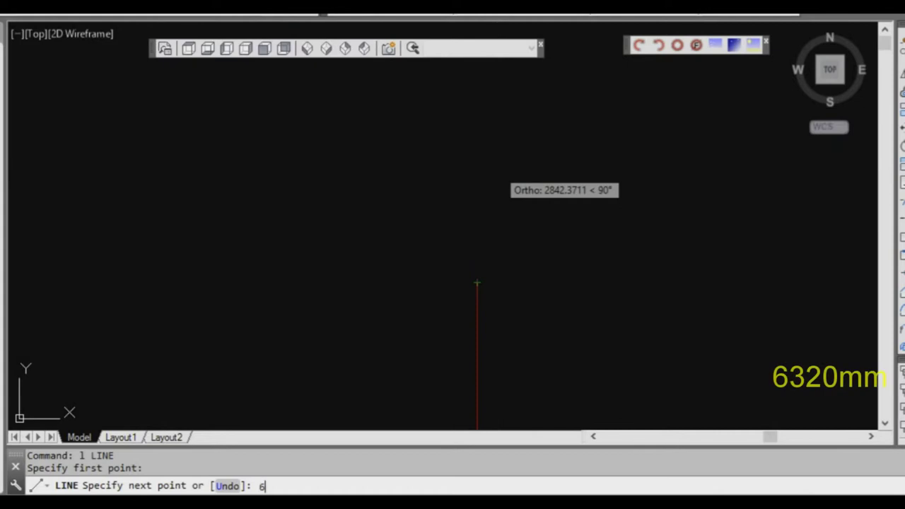
type("320")
key("Return")
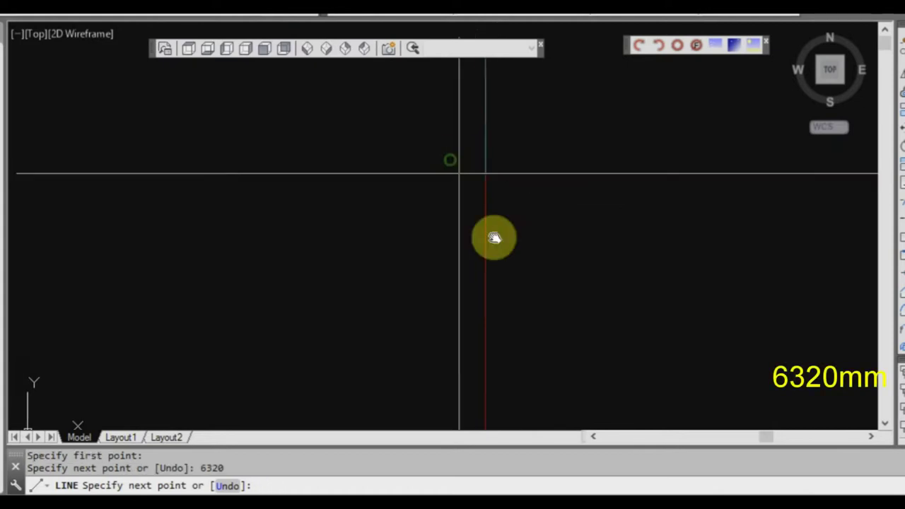
Continue the outline 7140 mm to the left and 6230 mm downward, and end the line command.
middle_click_drag(495, 237, 559, 343)
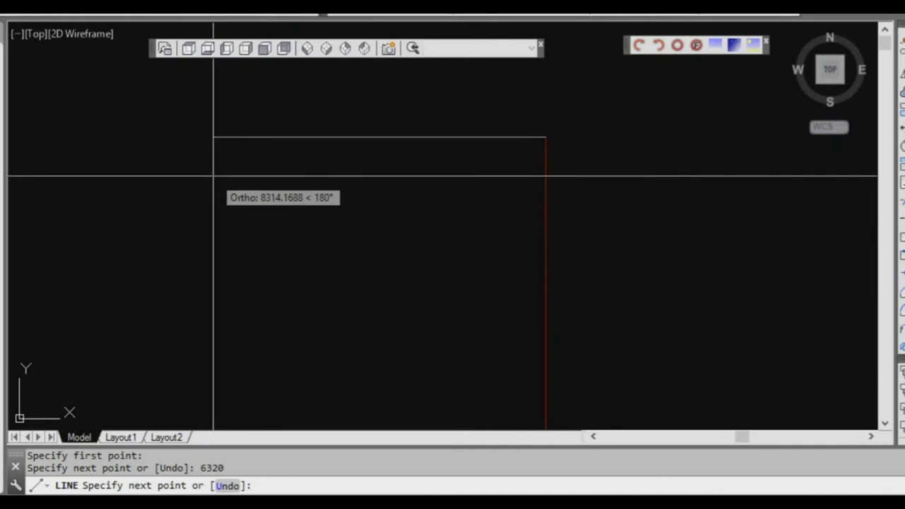
type("7140")
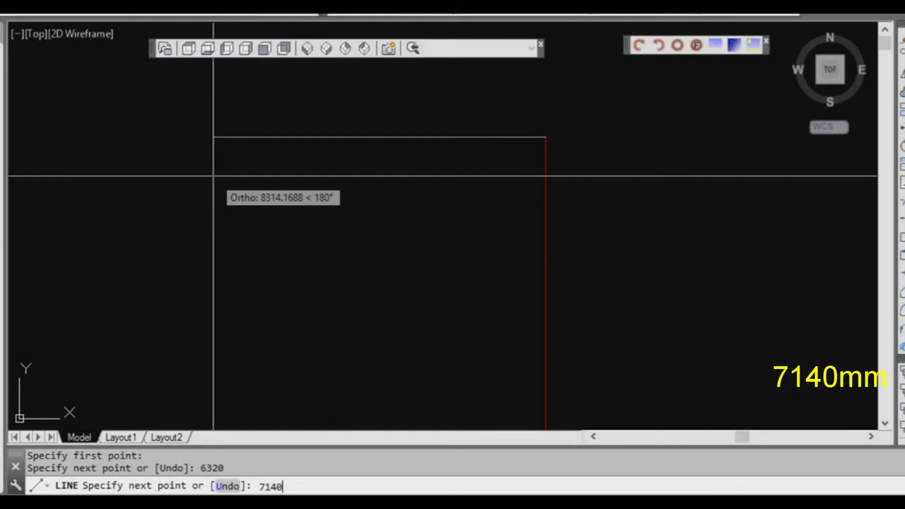
key("Return")
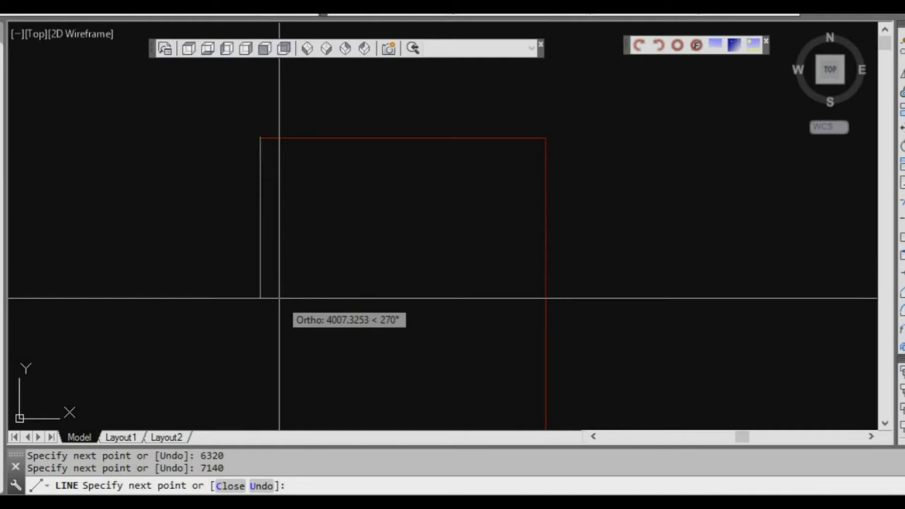
type("6230")
key("Return")
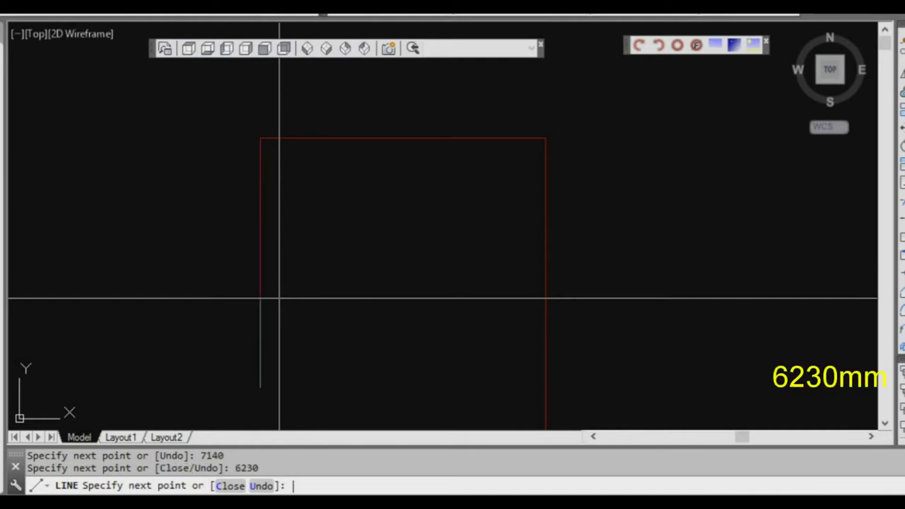
middle_click_drag(168, 319, 208, 277)
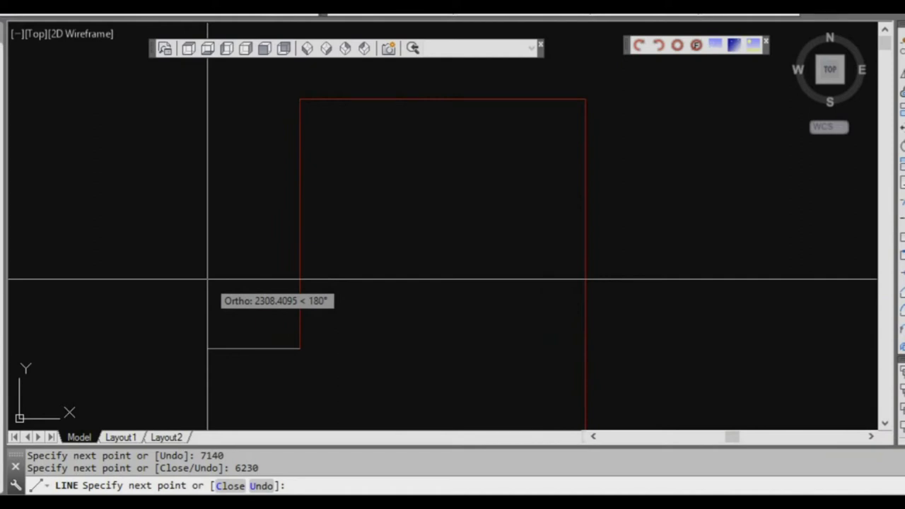
scroll(235, 271, "down", 2)
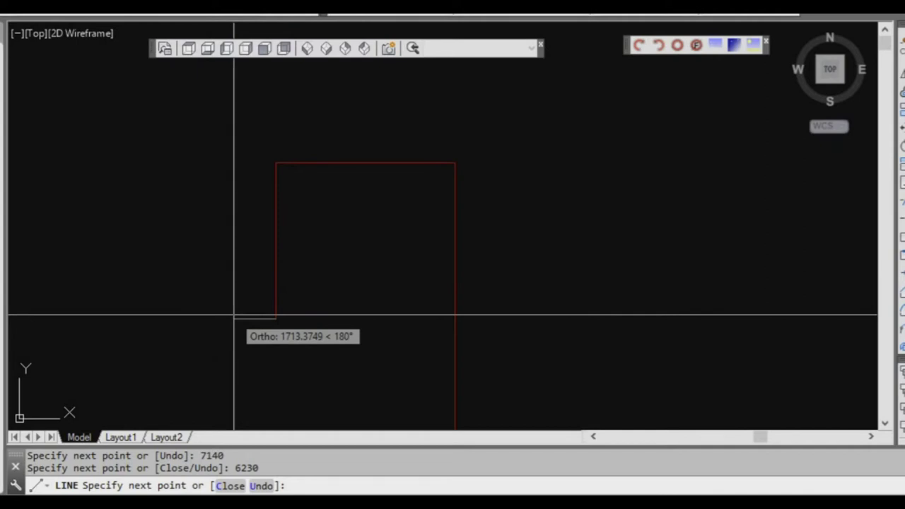
key("Escape")
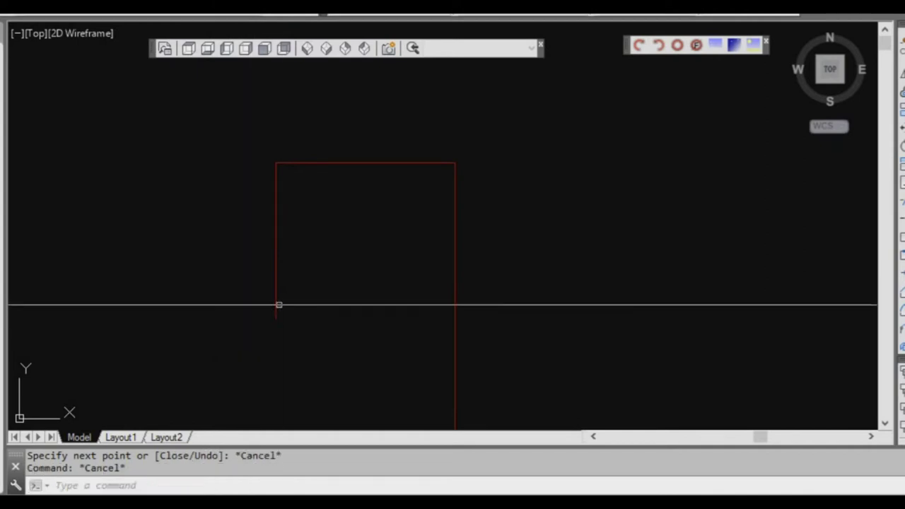
Draw wall lines from the left end of the 4600 mm line near the origin, 2105 mm upward and 1665 mm to the left.
scroll(279, 305, "down", 2)
middle_click_drag(279, 362, 313, 221)
middle_click_drag(280, 407, 313, 304)
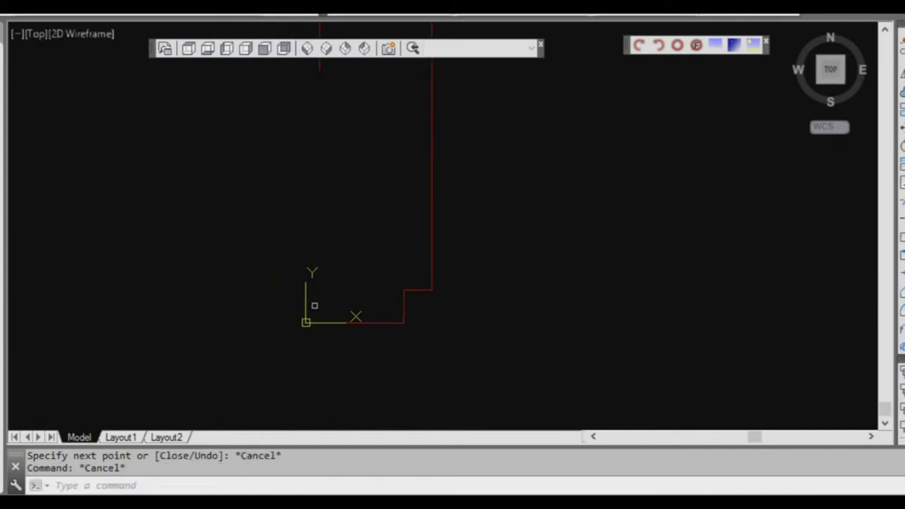
scroll(337, 322, "up", 4)
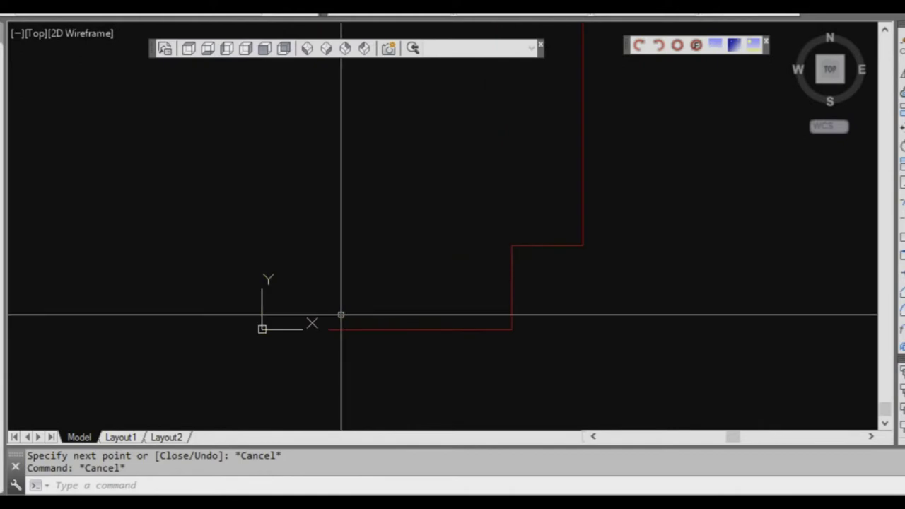
type("l")
key("Return")
left_click(328, 329)
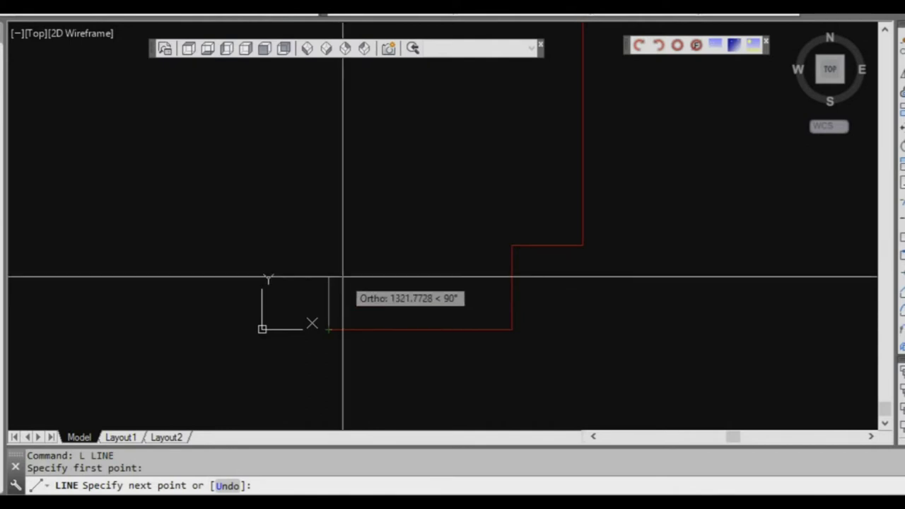
type("2105")
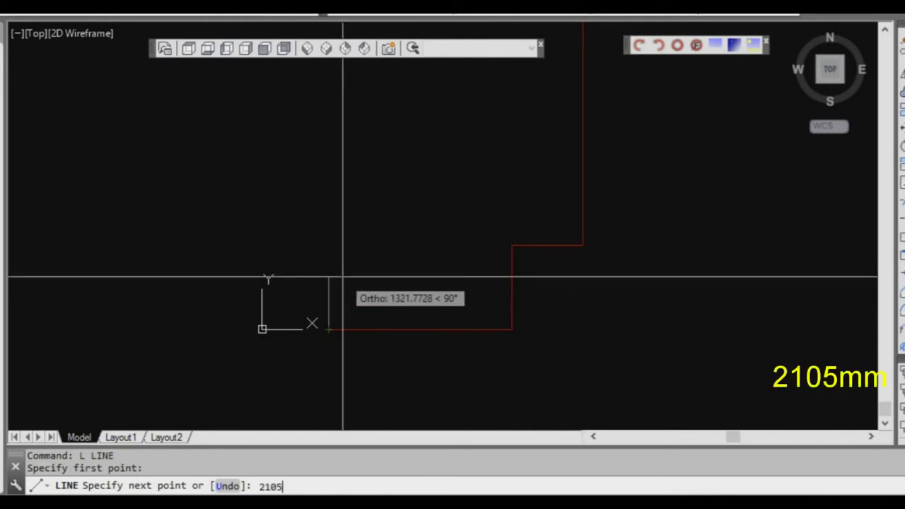
key("Return")
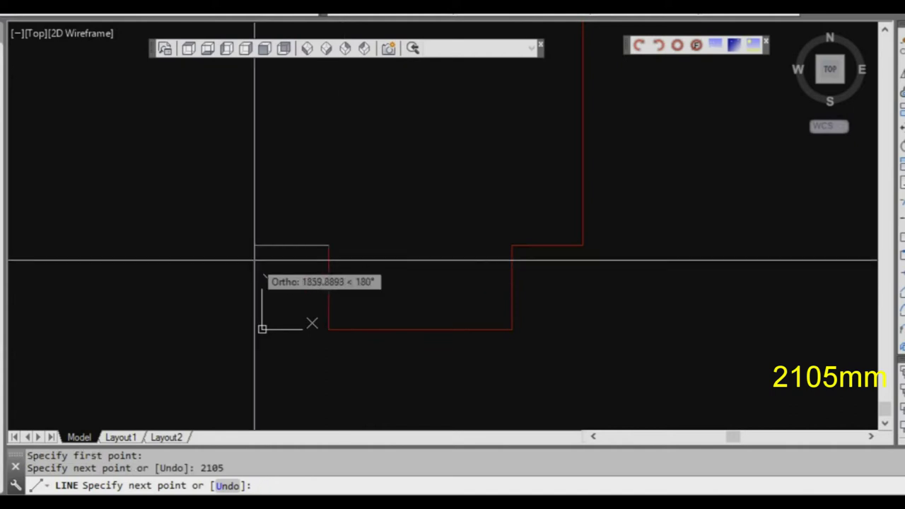
type("1")
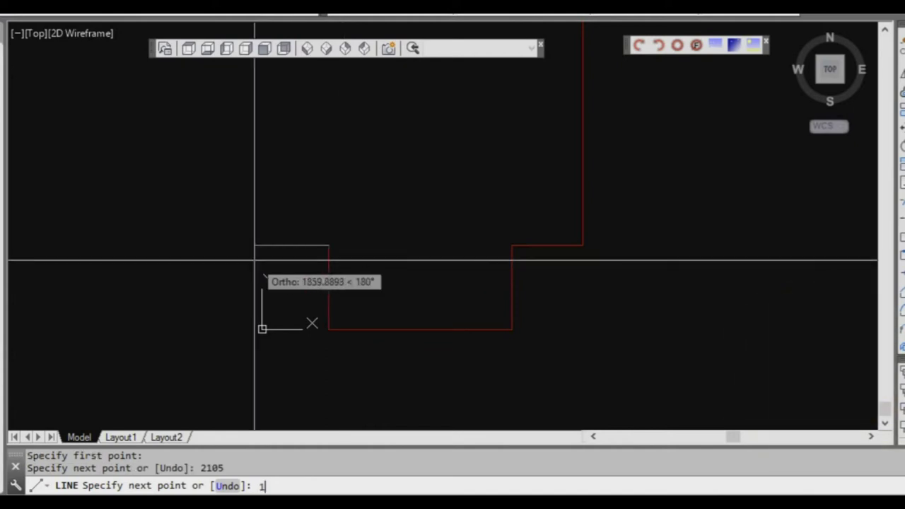
type("665")
key("Return")
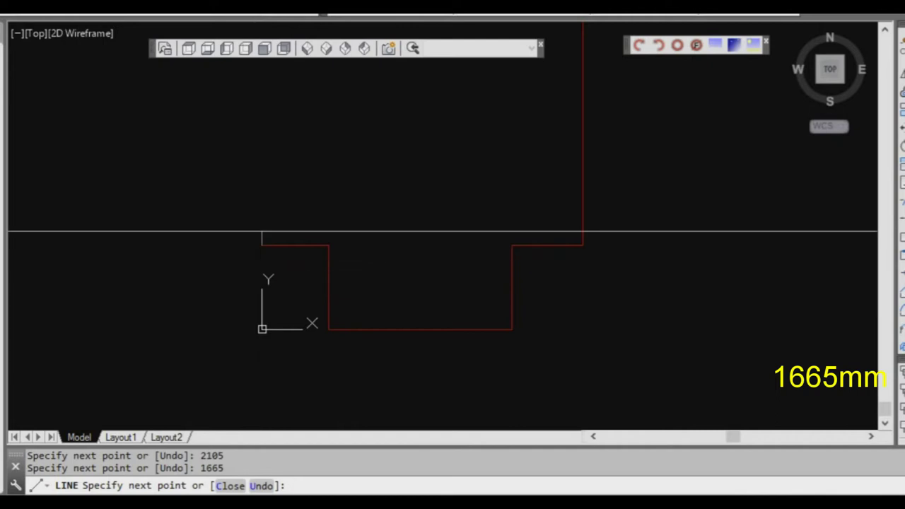
Continue the wall outline 4575 mm upward from the left end of the 1665 mm line and end the line command.
scroll(261, 231, "down", 2)
middle_click_drag(317, 162, 307, 303)
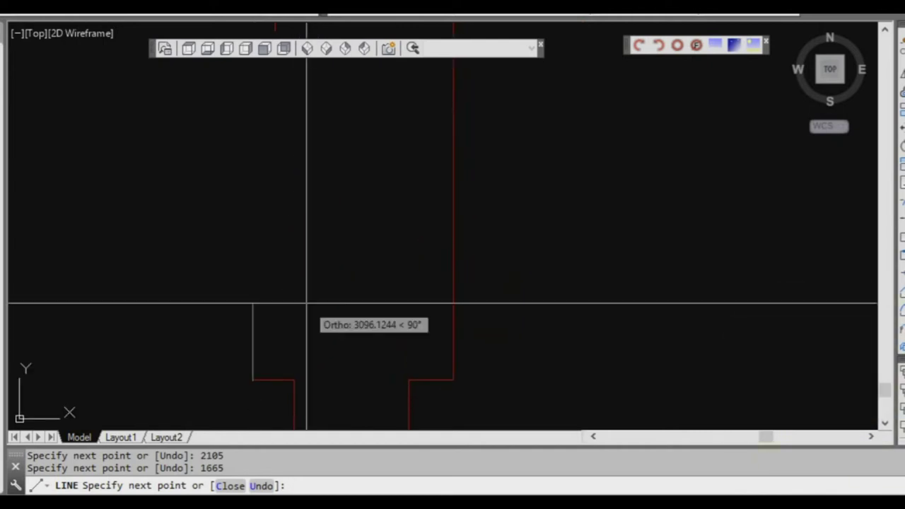
middle_click_drag(317, 248, 313, 272)
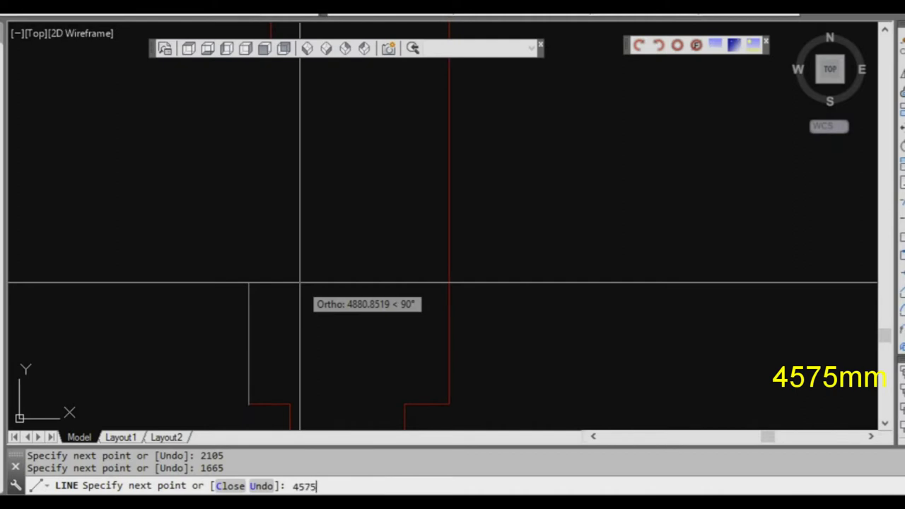
key("Return")
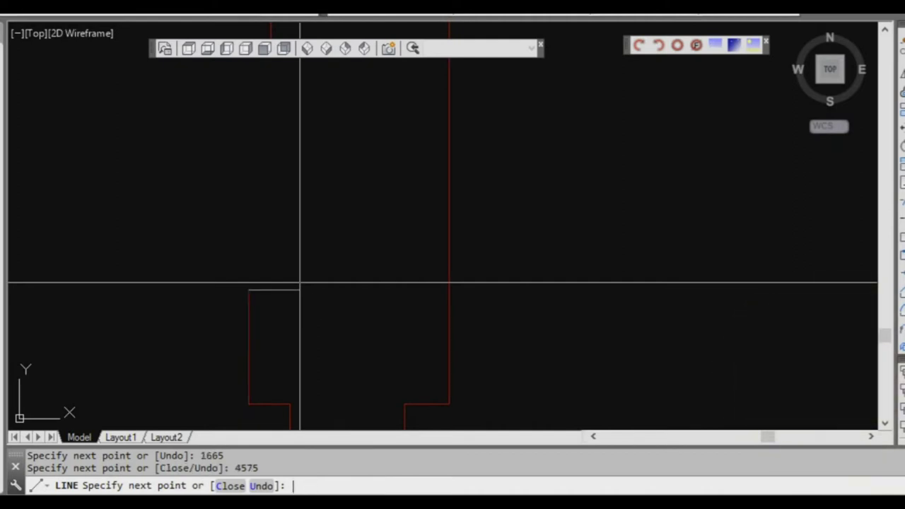
key("Escape")
Using object snap tracking, draw a short horizontal line from above the 4575 mm wall line to the lower end of the 6230 mm line.
scroll(288, 346, "down", 2)
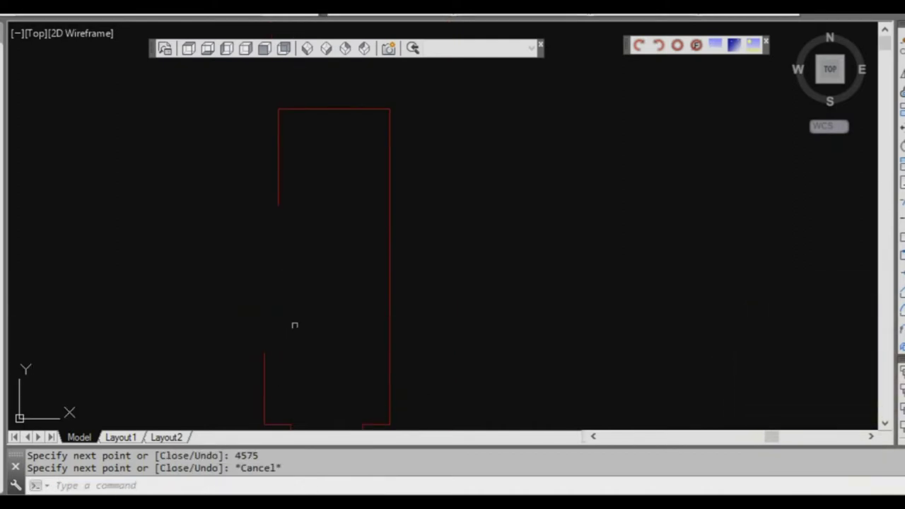
middle_click_drag(299, 344, 292, 323)
type("l")
key("Return")
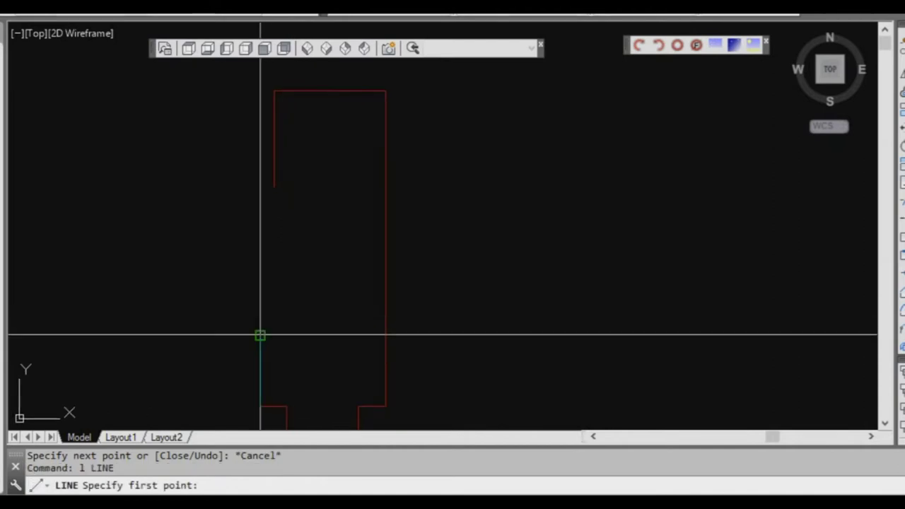
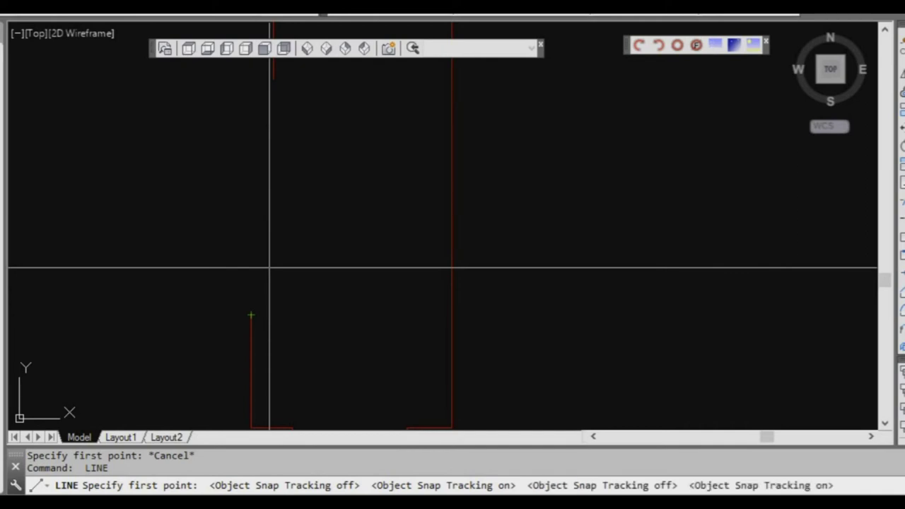
key("F11")
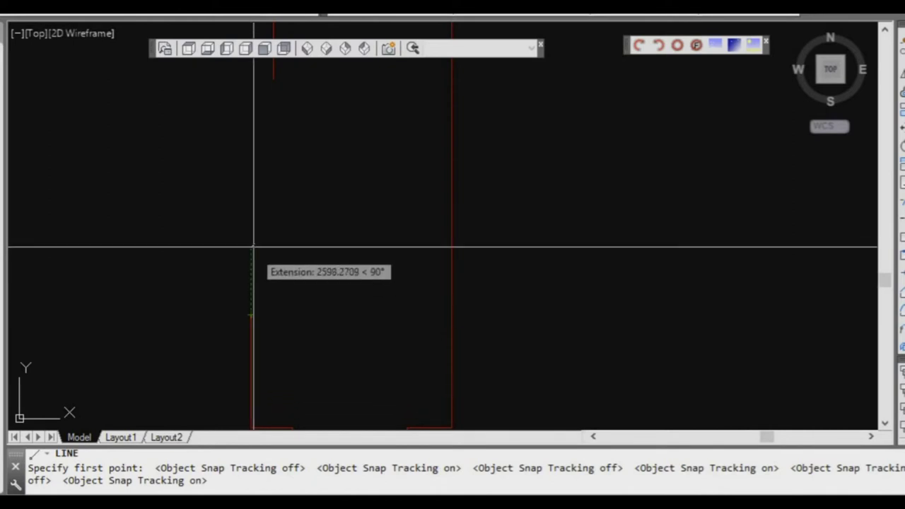
scroll(251, 234, "down", 2)
middle_click_drag(256, 192, 248, 269)
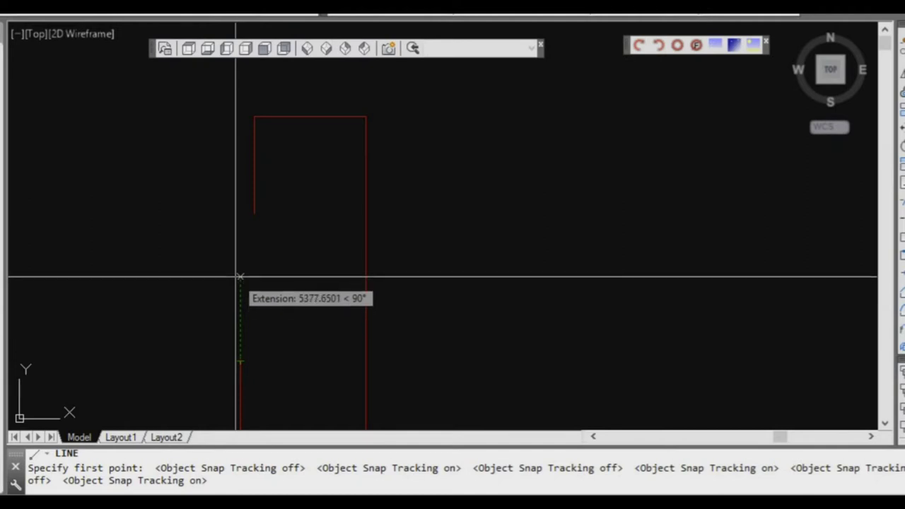
left_click(241, 213)
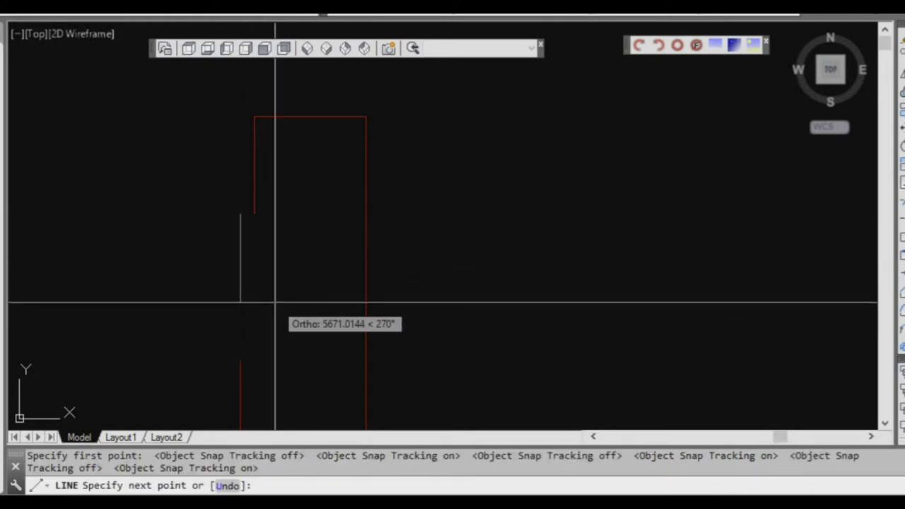
left_click(254, 214)
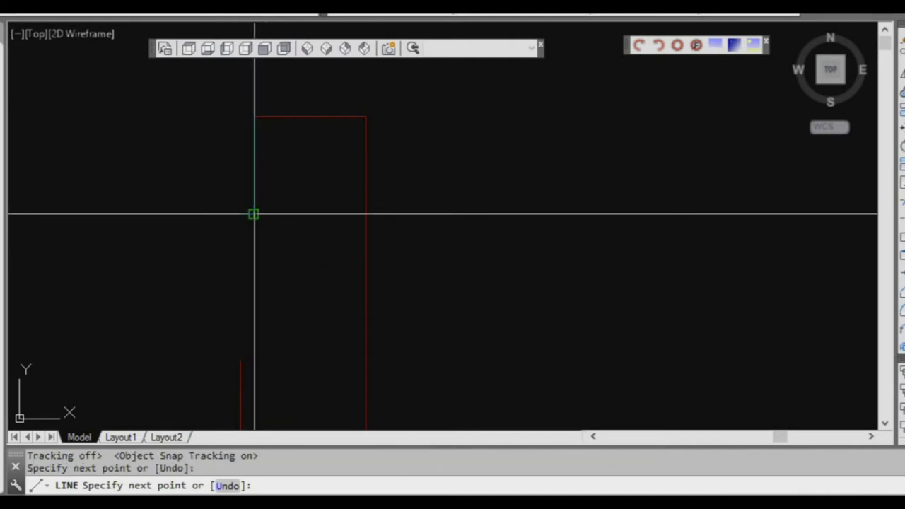
key("Return")
Start a recess at the upper end of the 4575 mm wall line, drawing 1200 mm to the right and 1550 mm upward.
scroll(252, 212, "up", 2)
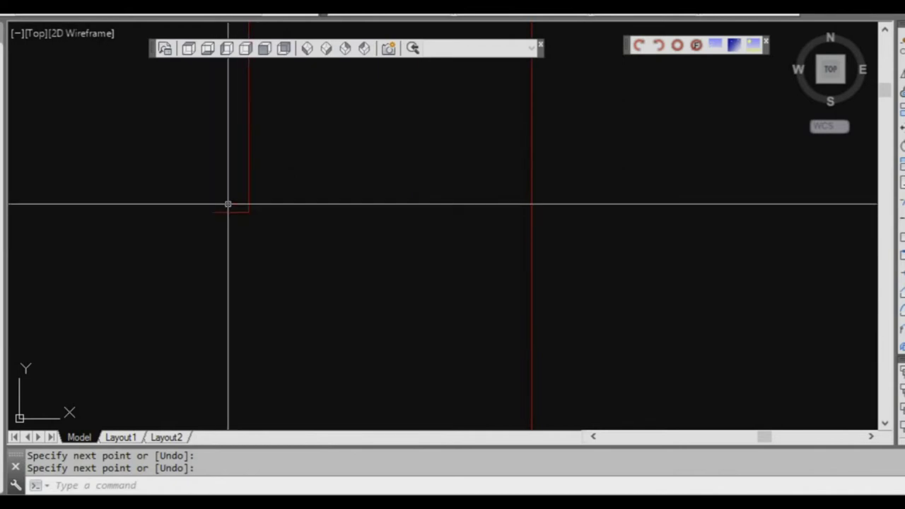
scroll(223, 212, "down", 2)
middle_click_drag(222, 252, 216, 179)
middle_click_drag(222, 252, 205, 111)
middle_click_drag(212, 204, 212, 252)
type("l")
key("Return")
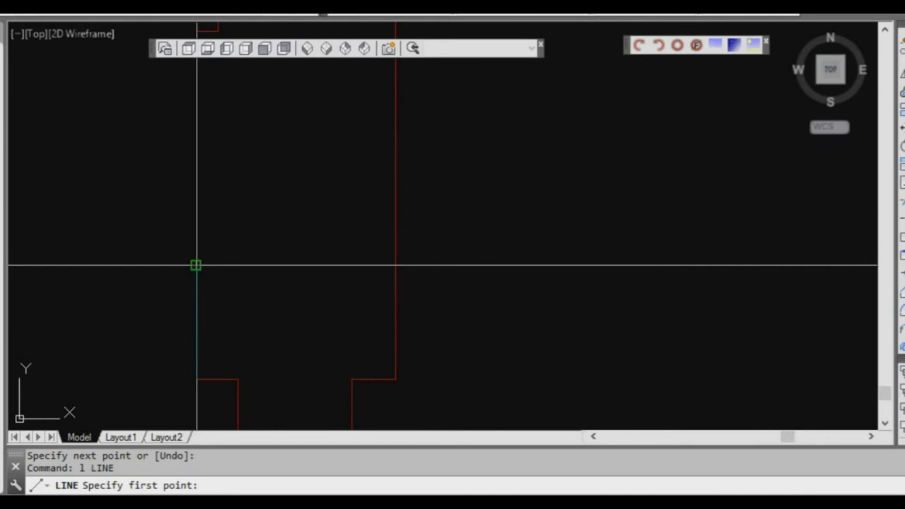
left_click(197, 265)
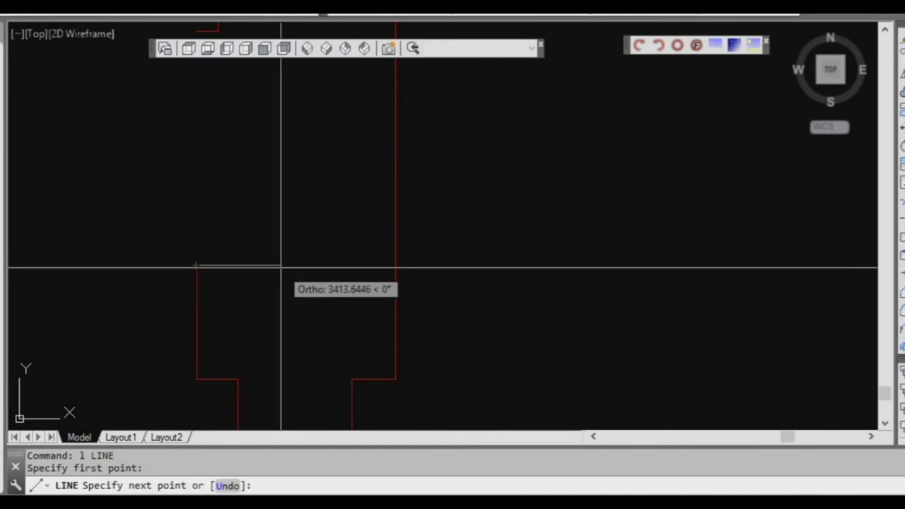
type("1200")
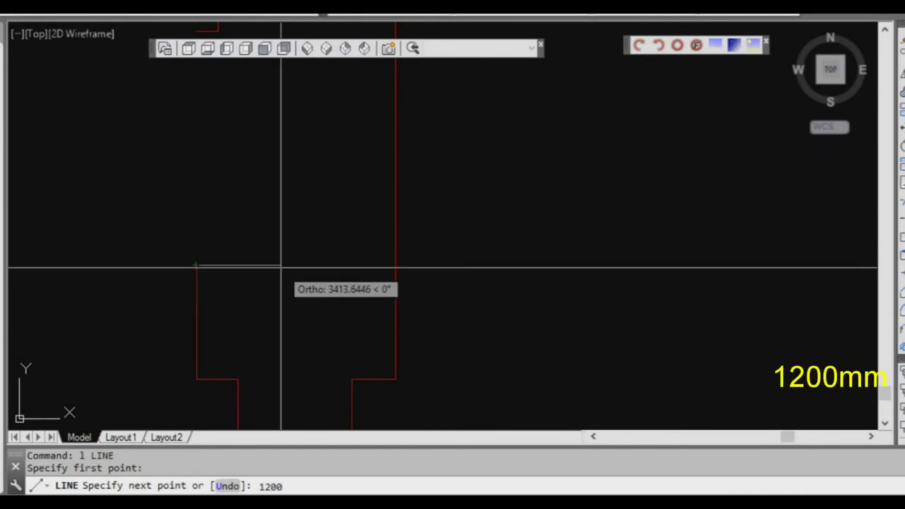
key("Return")
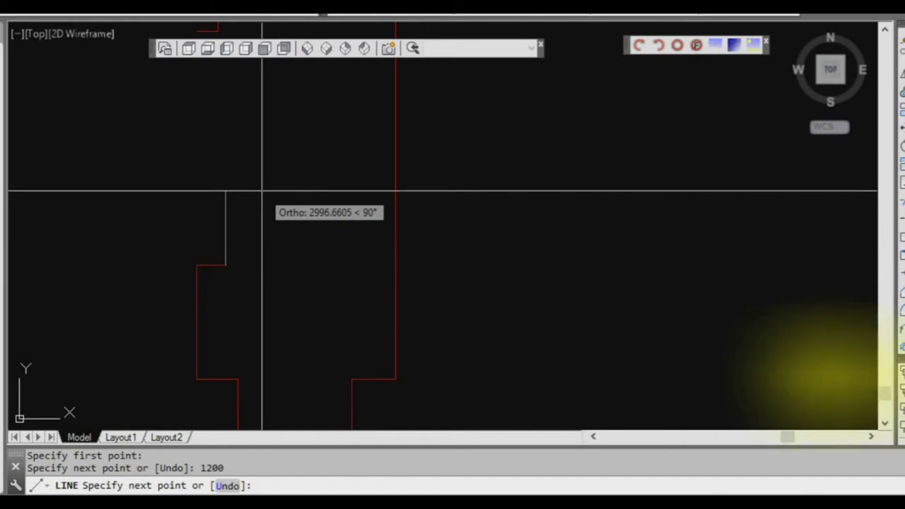
type("1")
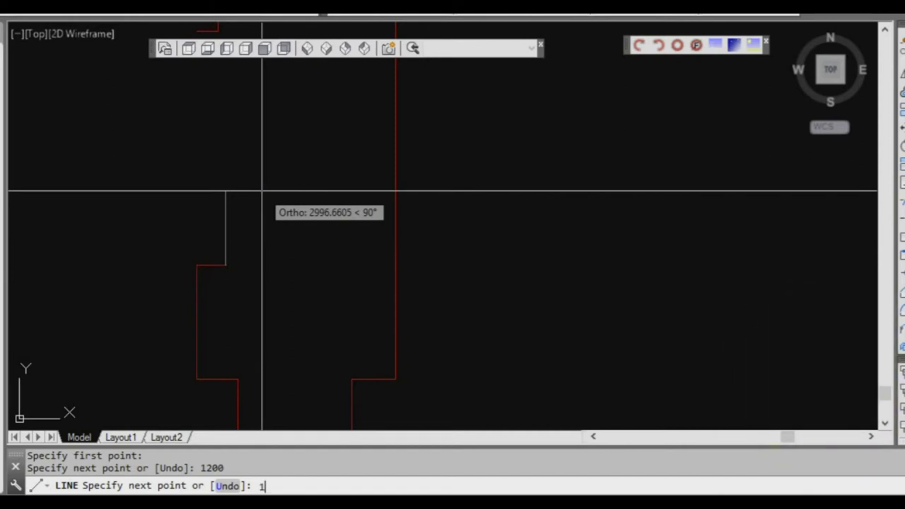
type("550")
key("Return")
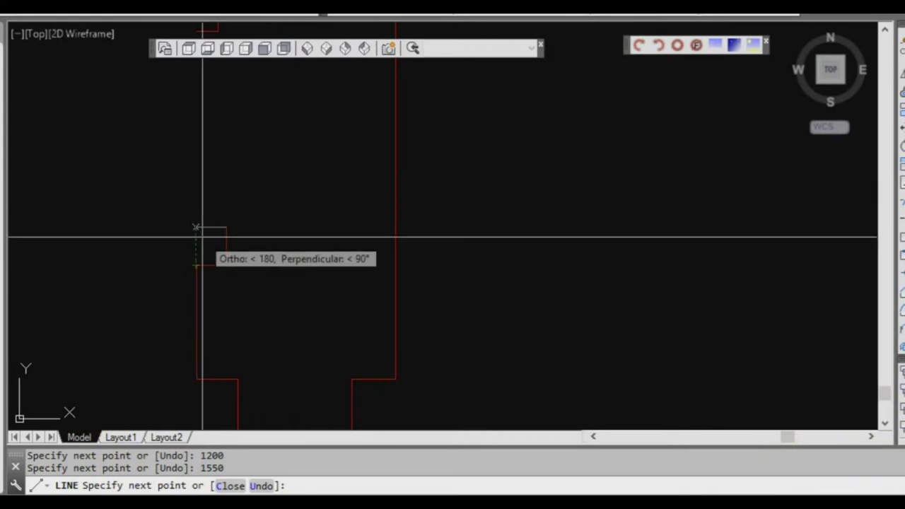
Draw the recess's upper edge left to align with the wall line below, continue 7770 mm upward, and end the line command.
scroll(212, 240, "up", 2)
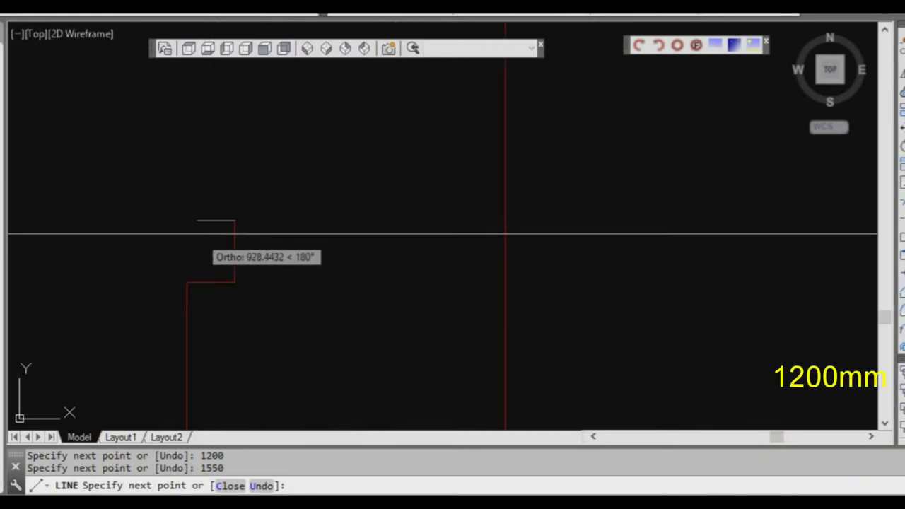
left_click(186, 283)
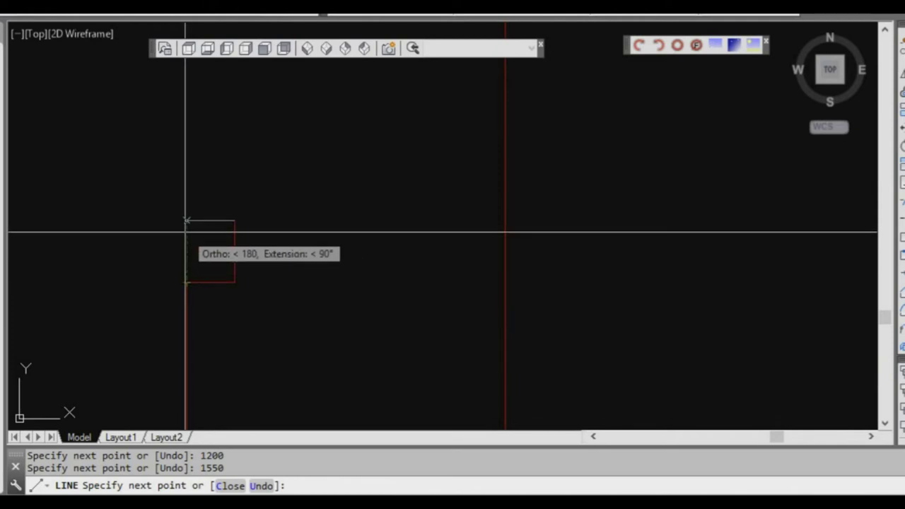
left_click(185, 232)
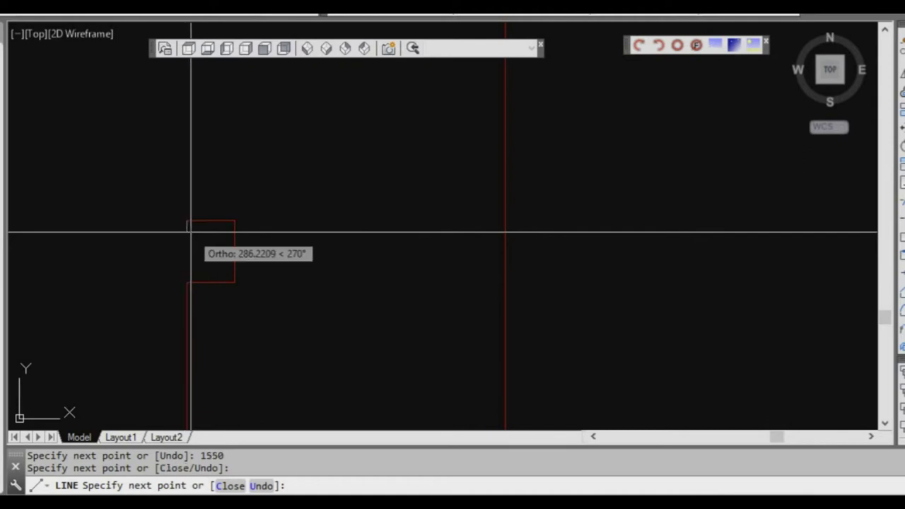
scroll(232, 192, "down", 3)
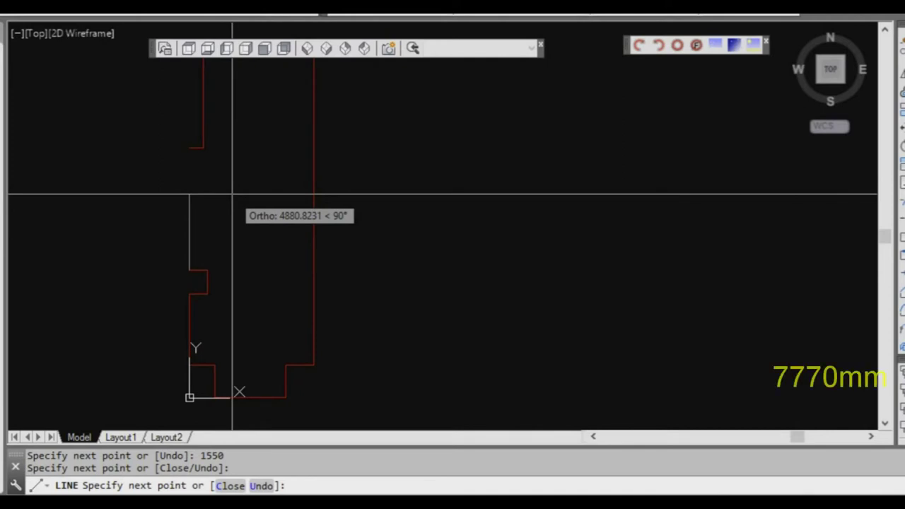
key("Return")
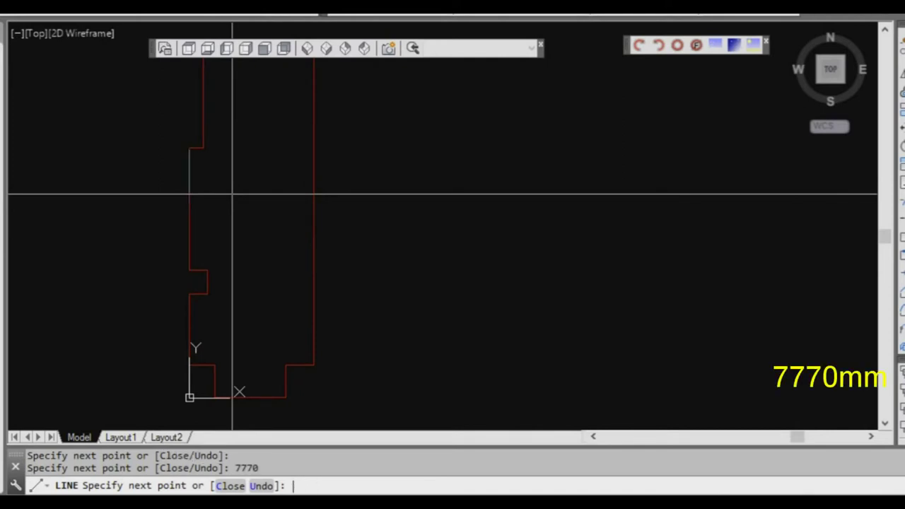
key("Return")
Close the corner gap between the 7770 mm wall line and the short horizontal line above it with Fillet.
scroll(184, 141, "up", 4)
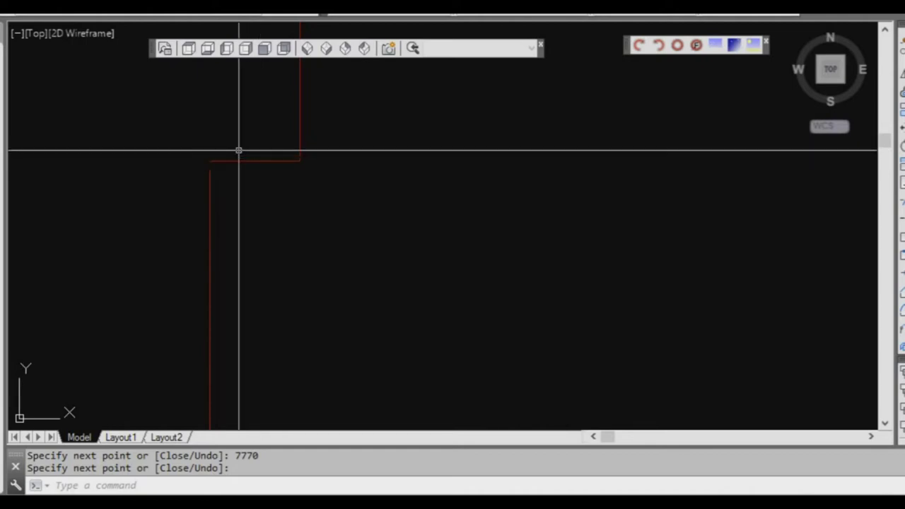
key("Escape")
scroll(237, 163, "down", 2)
type("f")
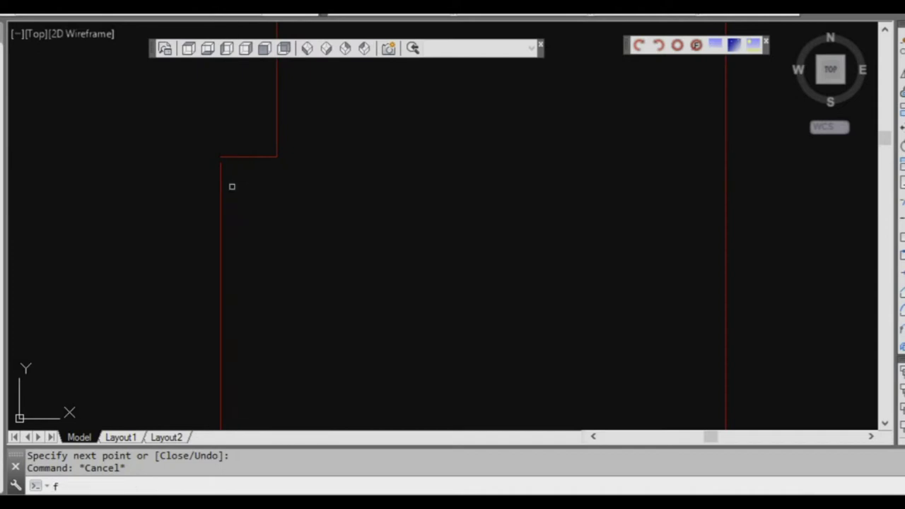
key("Return")
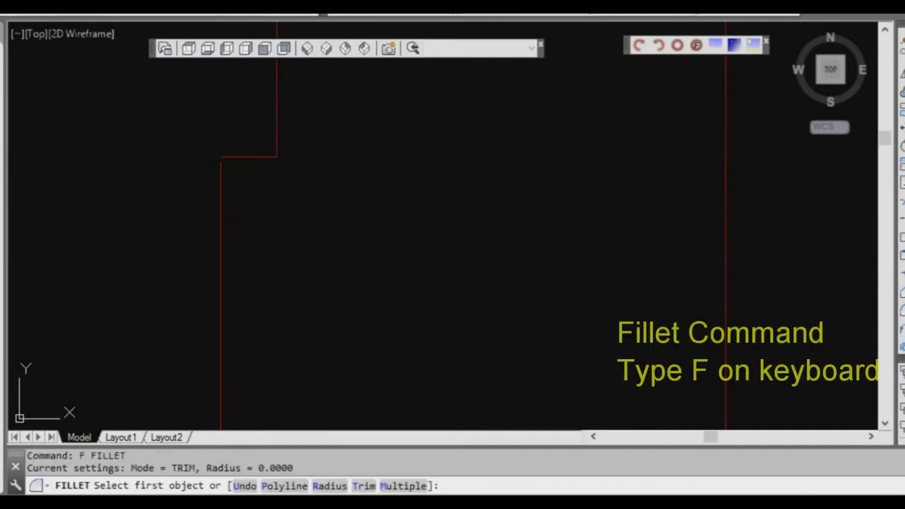
left_click(221, 175)
left_click(235, 157)
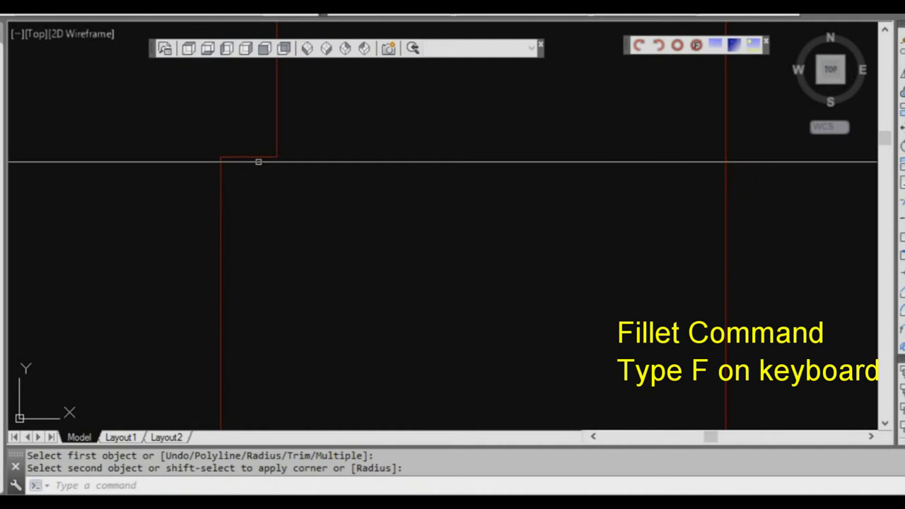
Offset the lower edge of the front projection and the projection's right side line 240 mm inward.
scroll(314, 233, "down", 2)
scroll(337, 198, "down", 4)
scroll(315, 208, "up", 4)
scroll(307, 190, "down", 2)
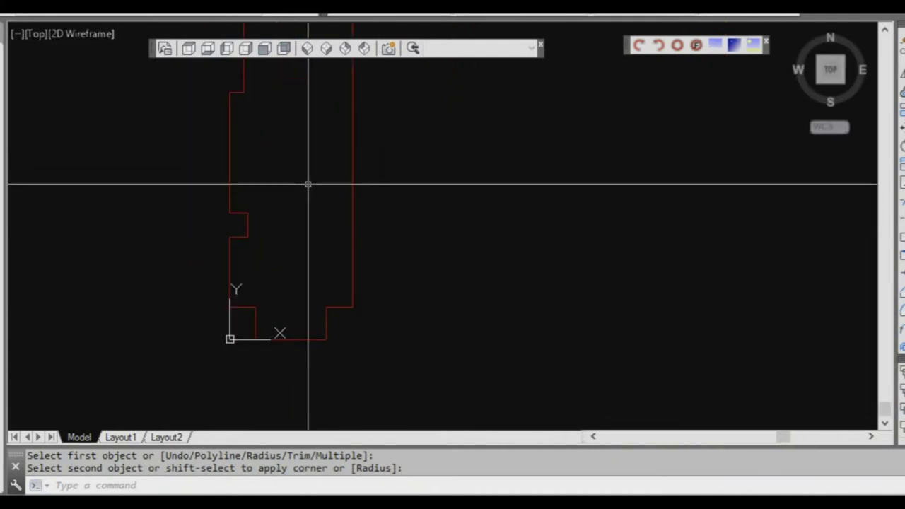
mouse_move(317, 200)
middle_mouse_down()
mouse_move(309, 215)
mouse_move(333, 234)
mouse_move(345, 224)
middle_mouse_up()
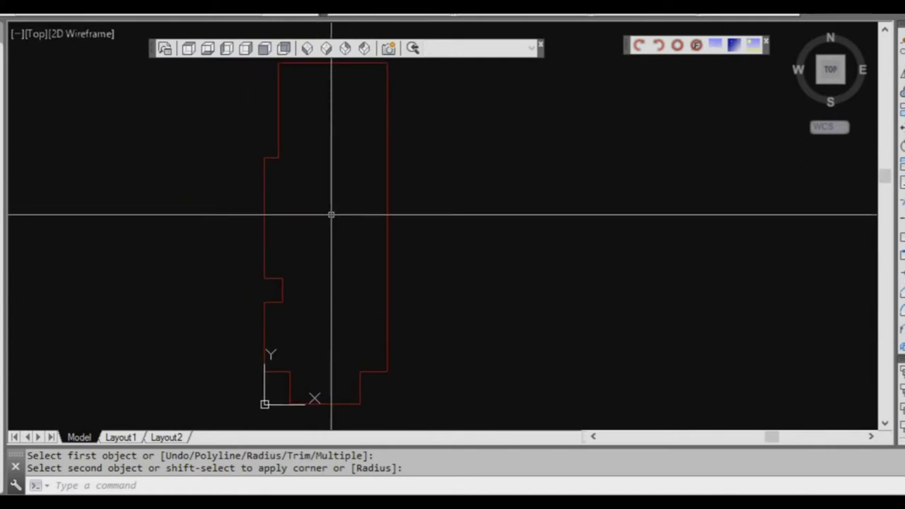
key("Escape")
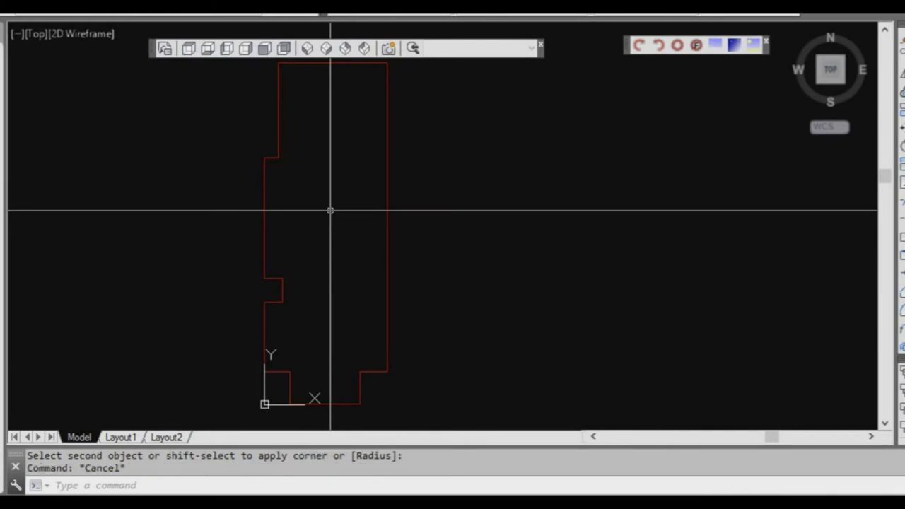
type("o")
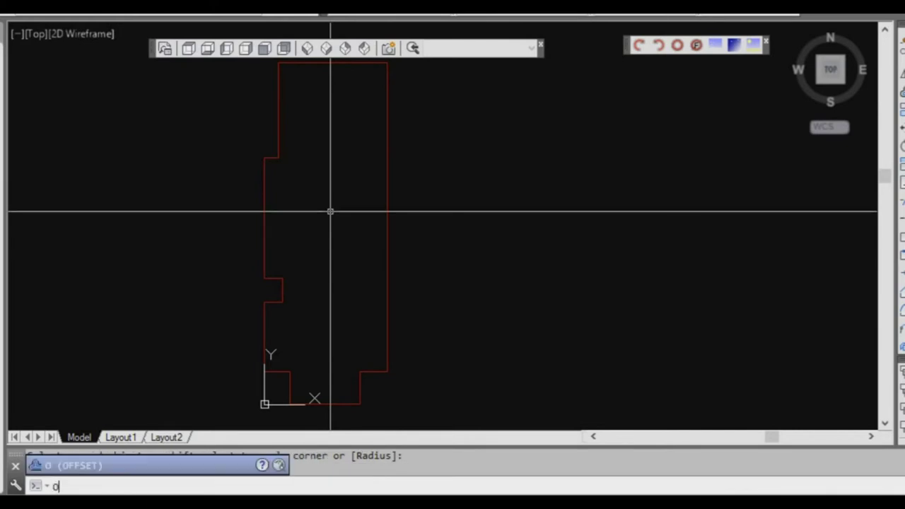
key("Return")
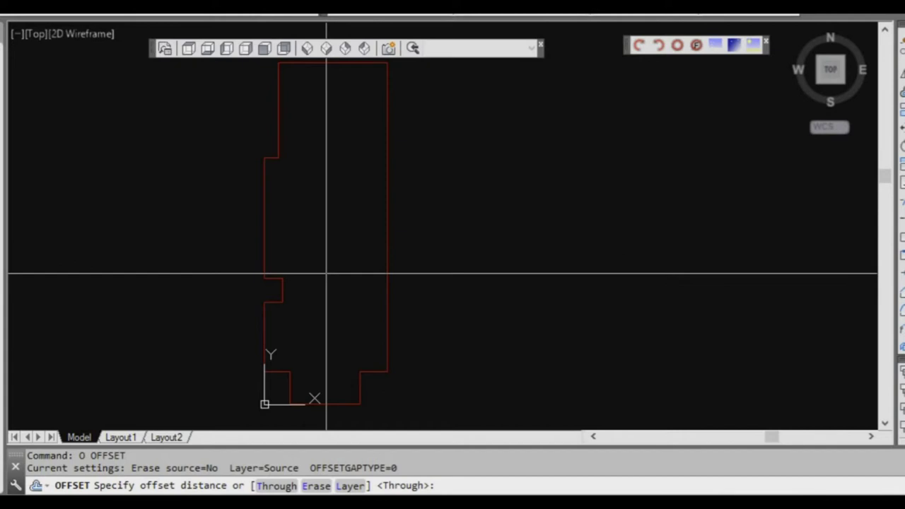
type("240")
key("Return")
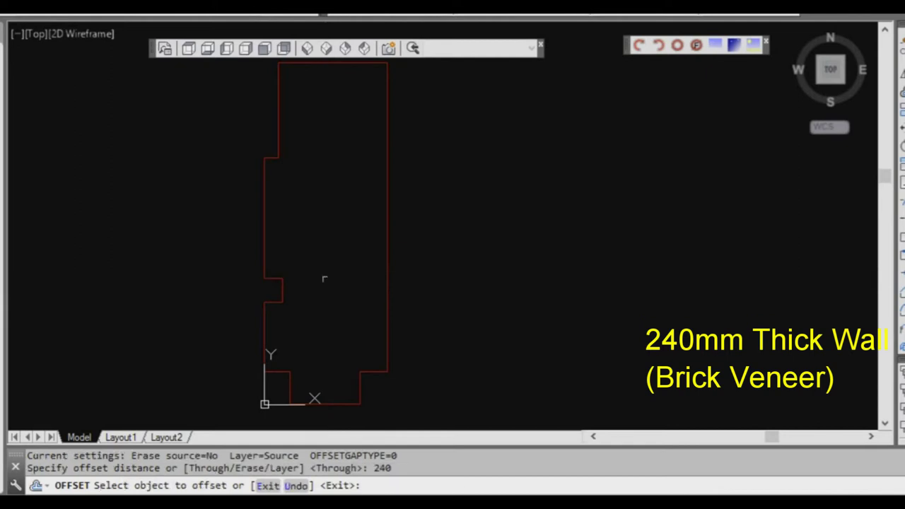
middle_click_drag(356, 339, 340, 267)
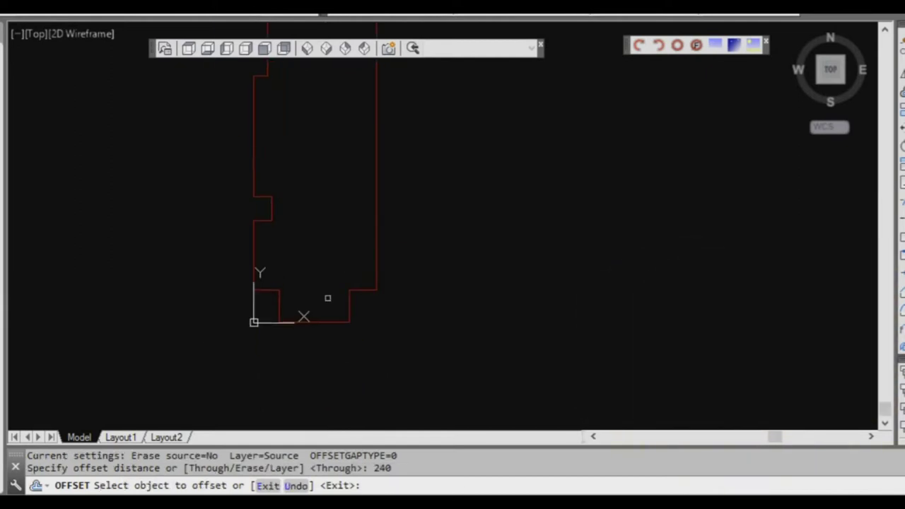
scroll(327, 297, "up", 2)
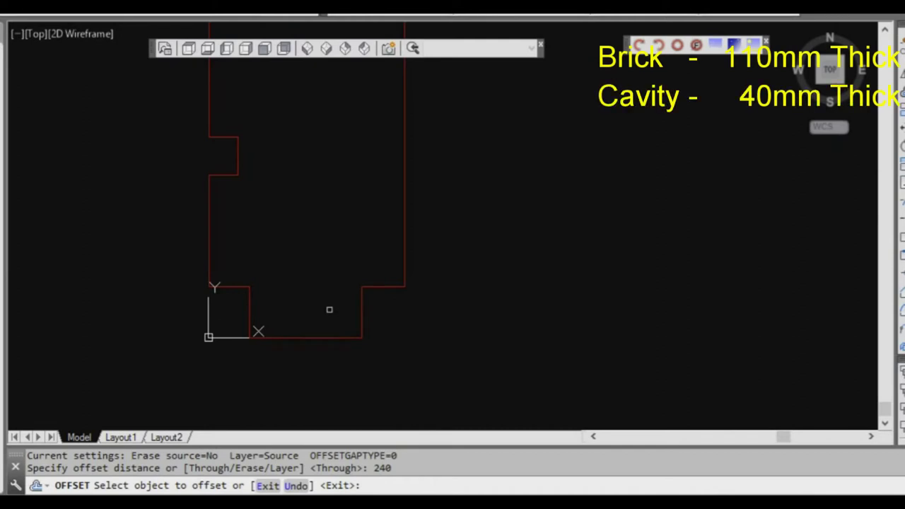
scroll(328, 319, "up", 2)
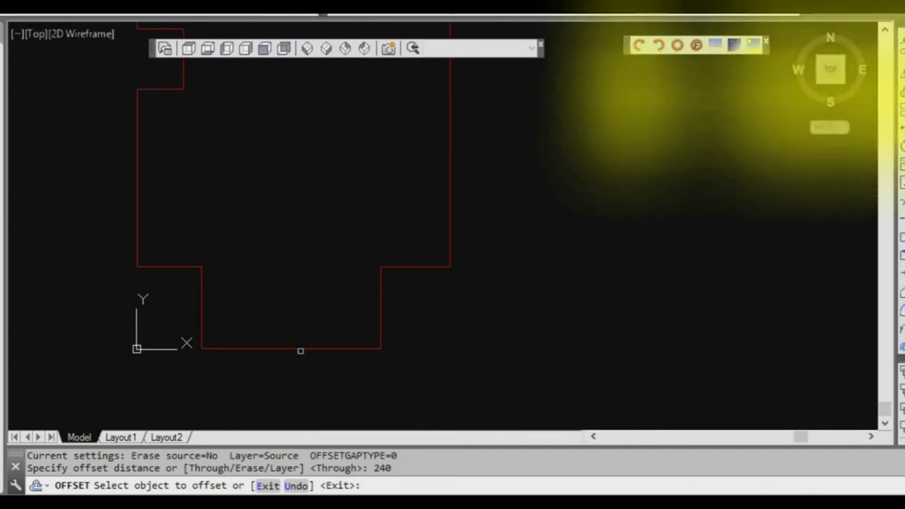
left_click(303, 347)
left_click(380, 290)
left_click(350, 288)
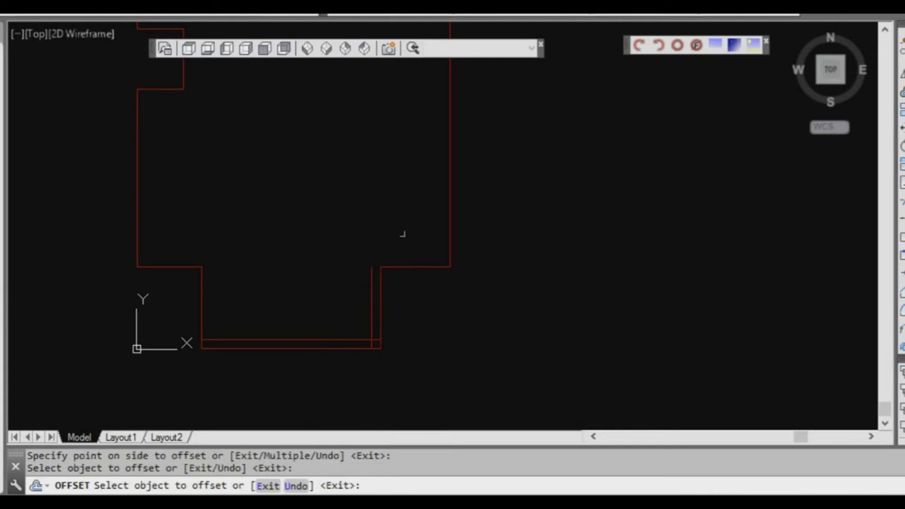
Offset the shoulder line right of the front projection and the long right wall line 240 mm inward.
left_click(416, 265)
left_click(431, 228)
left_click(449, 215)
left_click(354, 247)
Offset the projection's left side, the left shoulder line and the wall line below the recess 240 mm inward.
left_click(202, 282)
left_click(256, 281)
left_click(180, 268)
left_click(157, 209)
left_click(139, 198)
left_click(198, 172)
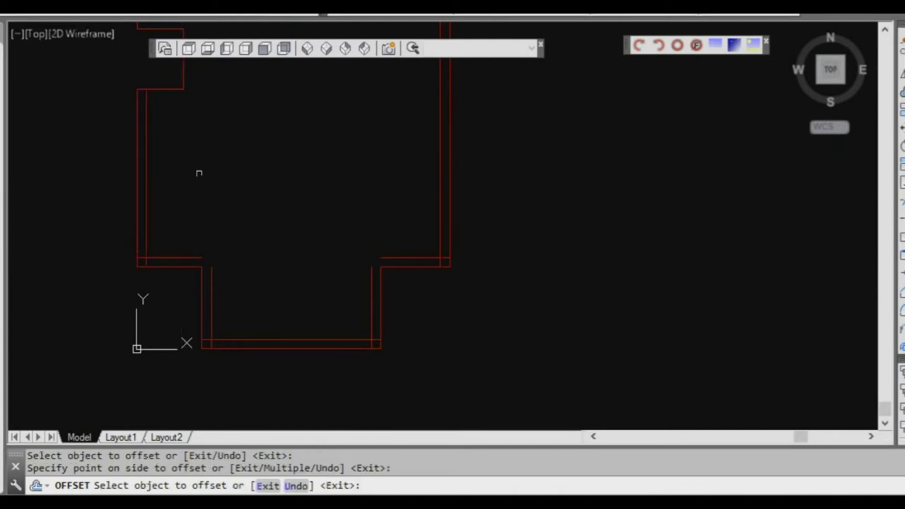
Offset the three recess lines on the left wall 240 mm towards the building's interior.
middle_click_drag(198, 172, 213, 268)
left_click(168, 188)
left_click(180, 204)
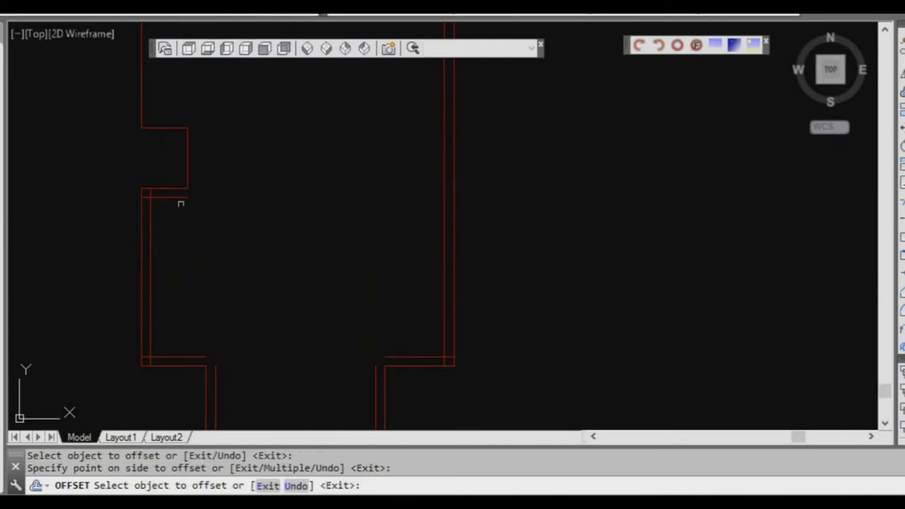
left_click(189, 159)
left_click(233, 151)
left_click(167, 128)
left_click(159, 87)
Offset the wall line above the recess, the short horizontal step line and the upper left wall line 240 mm inward.
left_click(142, 85)
left_click(261, 170)
scroll(273, 277, "down", 3)
scroll(216, 166, "up", 3)
left_click(217, 166)
left_click(237, 194)
left_click(228, 138)
left_click(317, 134)
Offset the top wall line 240 mm inward and end the Offset command.
middle_click_drag(317, 134, 355, 173)
left_click(357, 136)
left_click(358, 170)
left_click(445, 203)
left_click(374, 207)
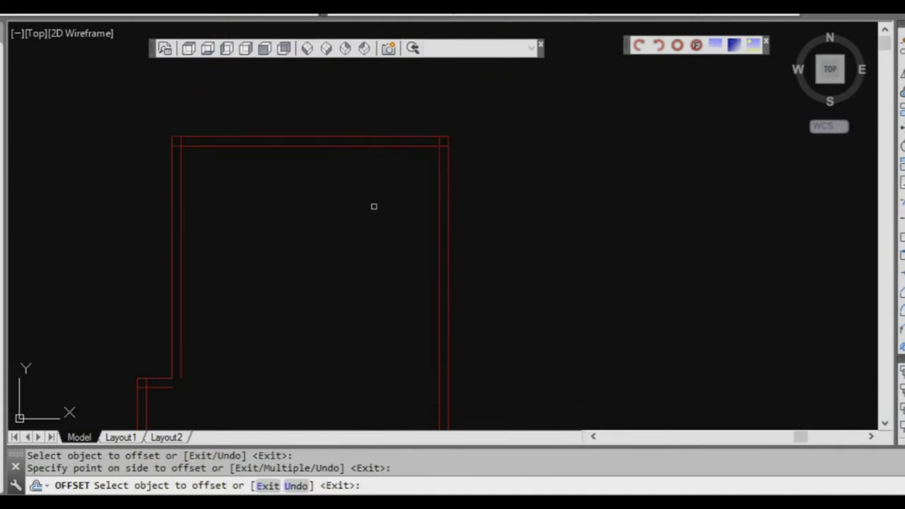
key("Escape")
Set the Fillet radius to 0.
scroll(356, 273, "down", 2)
middle_click_drag(355, 273, 352, 77)
scroll(323, 215, "up", 2)
scroll(314, 273, "up", 2)
key("Escape")
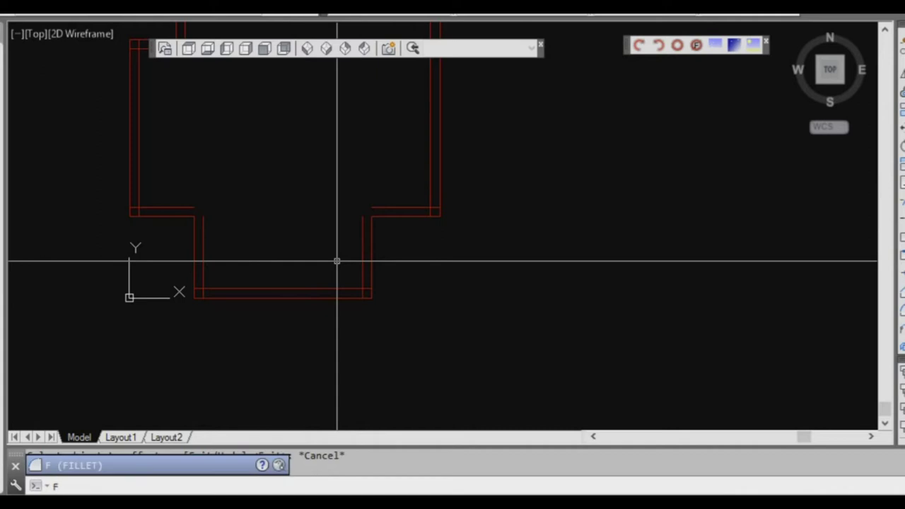
key("Return")
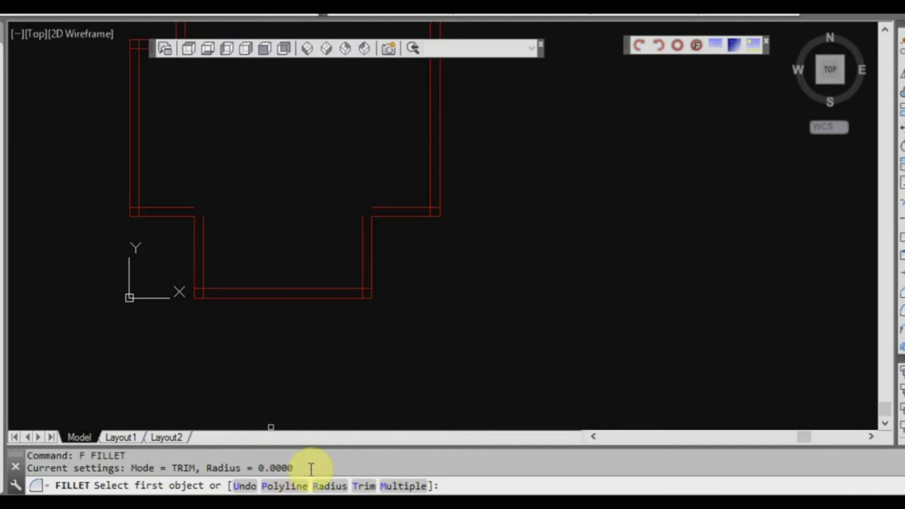
type("r")
key("Return")
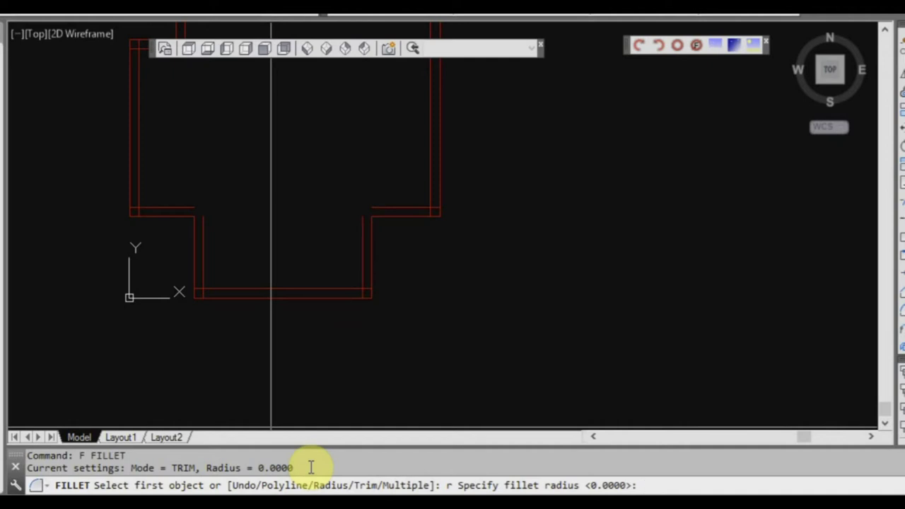
type("0")
key("Return")
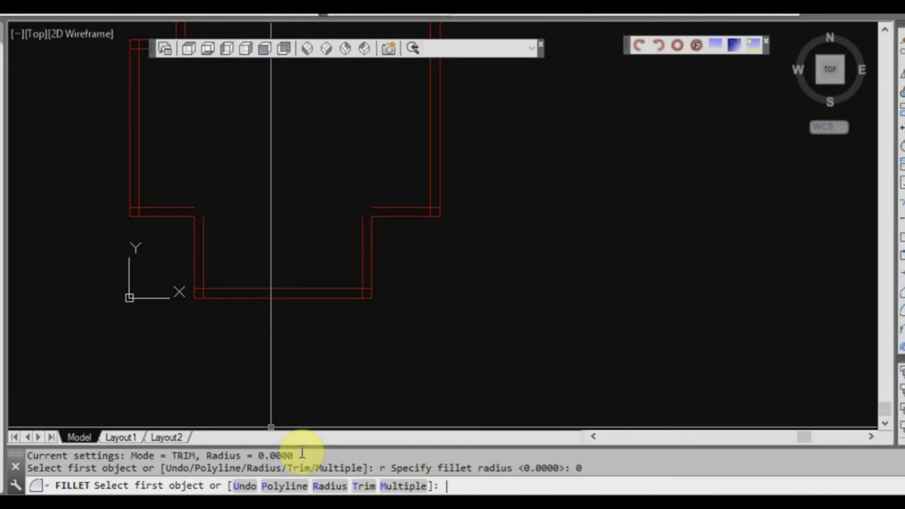
key("Escape")
Fillet the inner wall lines at the two lower corners of the front projection into sharp corners.
key("Return")
scroll(215, 281, "up", 2)
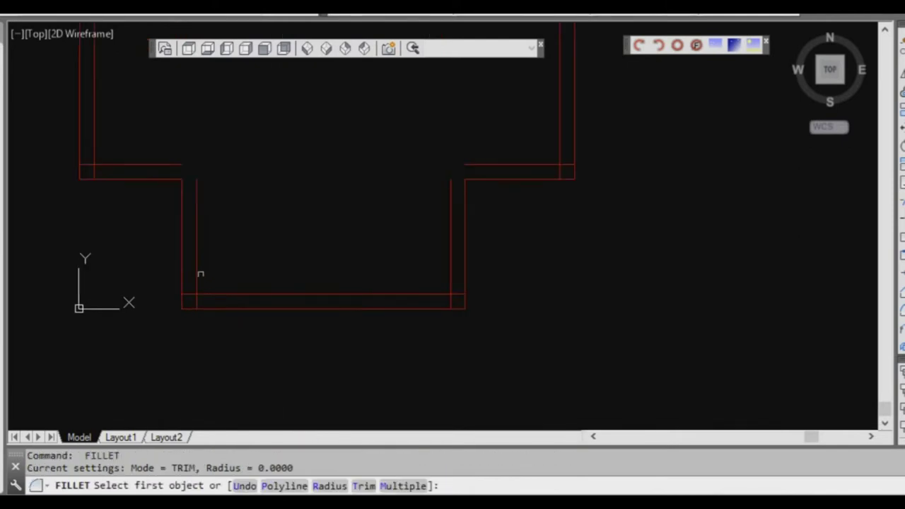
left_click(197, 273)
left_click(225, 293)
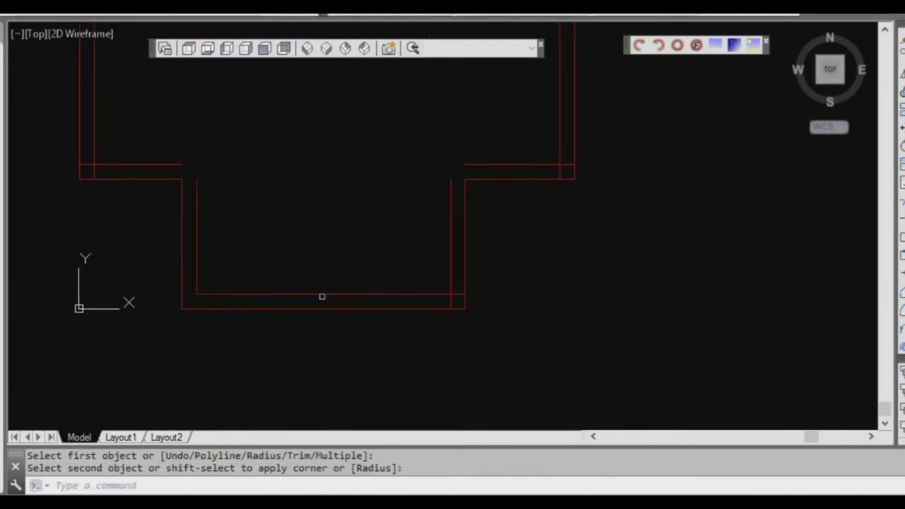
key("Return")
left_click(429, 293)
left_click(451, 294)
Fillet the inner lines where both sides of the front projection meet the right and left shoulder walls.
key("Return")
left_click(450, 177)
left_click(462, 163)
key("Return")
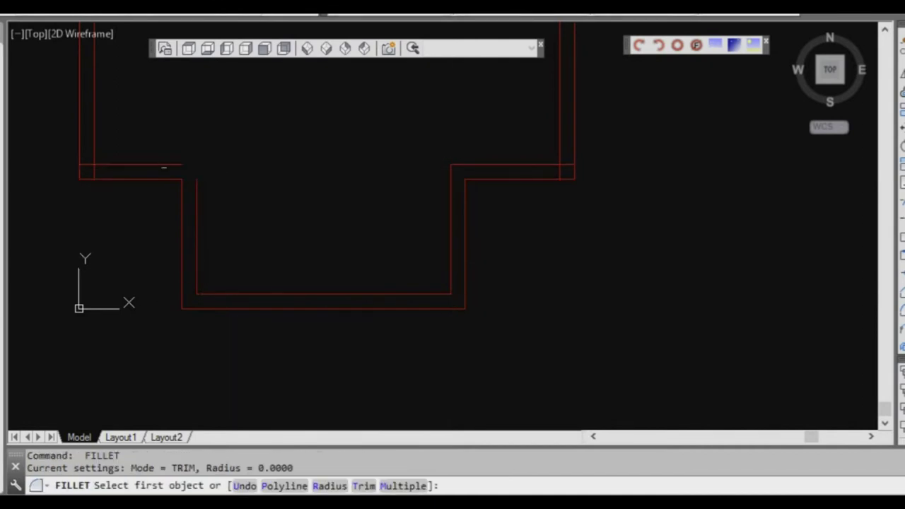
left_click(164, 165)
left_click(196, 183)
Fillet the inner lines where the left and right shoulder walls meet the long side walls.
key("Return")
left_click(107, 165)
left_click(94, 142)
key("Return")
left_click(549, 164)
key("Escape")
Fillet the inner wall lines at the corners around the left wall's recess.
scroll(491, 116, "down", 3)
scroll(360, 203, "up", 5)
key("Return")
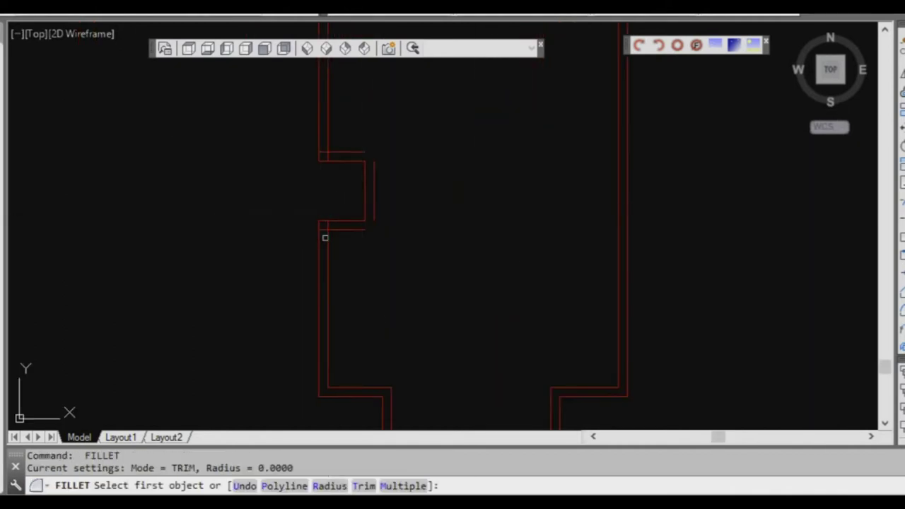
left_click(326, 239)
left_click(374, 205)
key("Return")
left_click(373, 174)
left_click(358, 151)
key("Return")
left_click(342, 151)
left_click(327, 151)
Fillet the inner lines at both ends of the short horizontal step in the upper left wall.
middle_click_drag(351, 178, 313, 230)
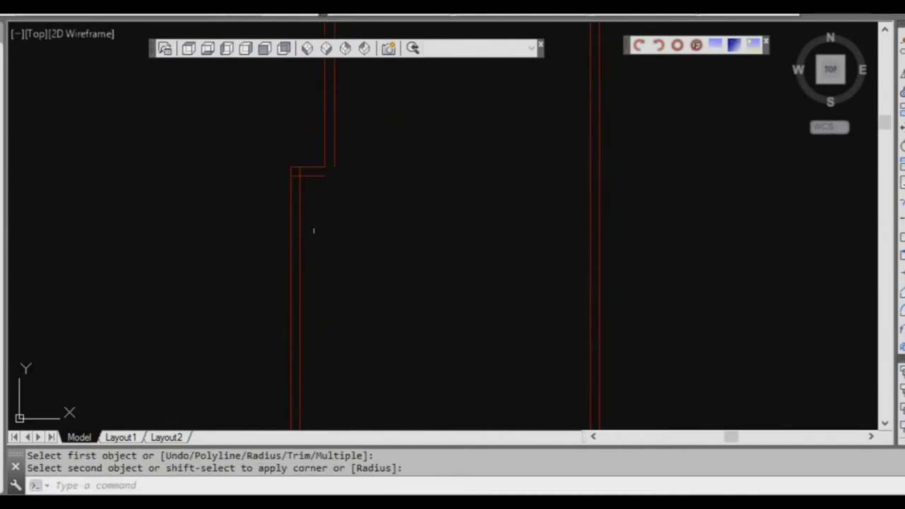
key("Return")
left_click(316, 176)
key("Escape")
key("Return")
left_click(311, 176)
left_click(331, 161)
Fillet the inner wall lines at the plan's upper left corner and end the command.
scroll(330, 170, "down", 2)
scroll(304, 170, "up", 3)
key("Return")
left_click(254, 163)
left_click(280, 151)
left_click(273, 153)
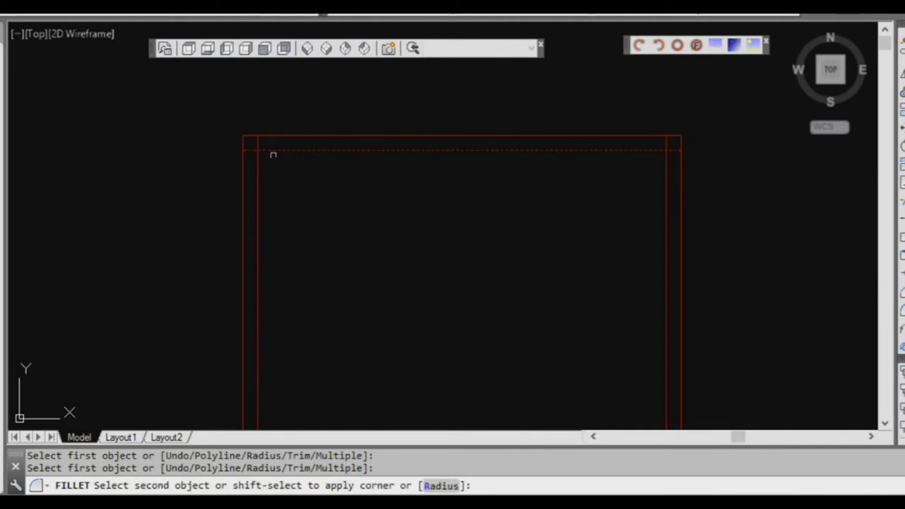
left_click(258, 166)
key("Return")
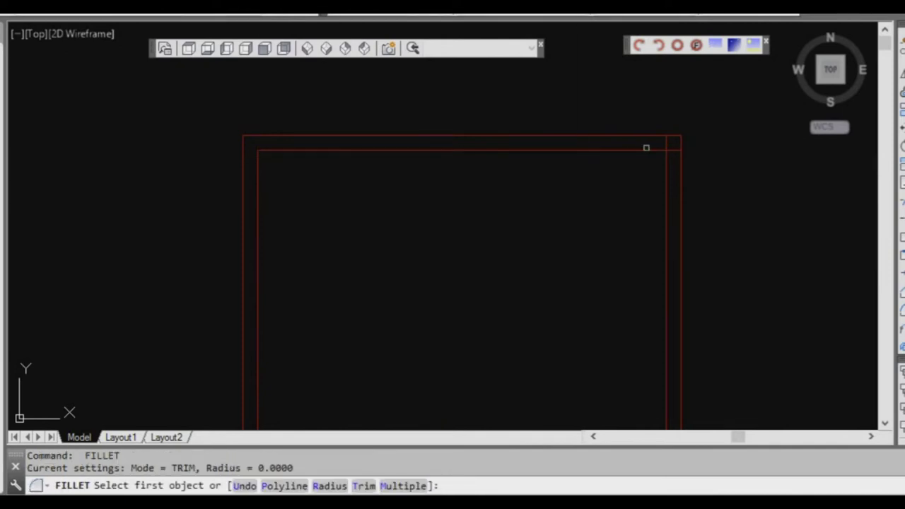
key("Escape")
Trim the overhanging ends of the two inner lines at the plan's upper right corner, using both lines as cutting edges.
scroll(453, 106, "down", 4)
scroll(508, 123, "up", 2)
scroll(515, 106, "up", 6)
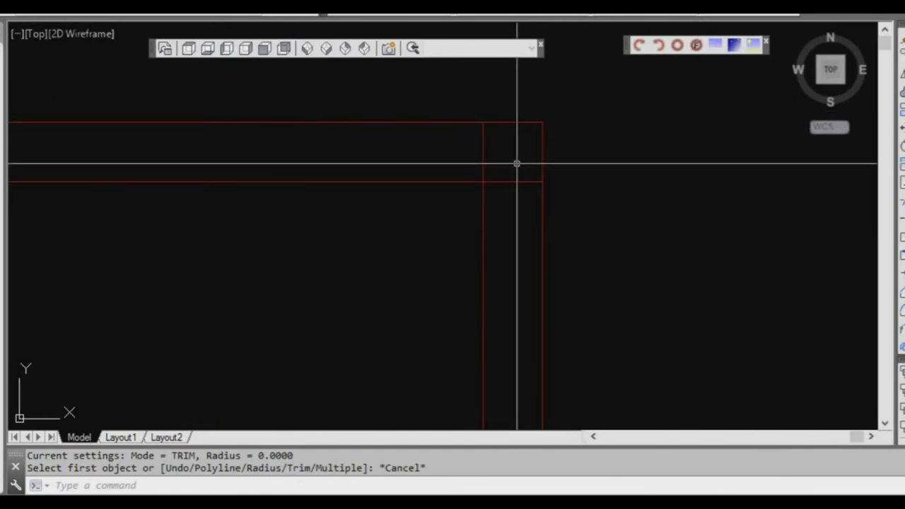
middle_click_drag(511, 163, 501, 152)
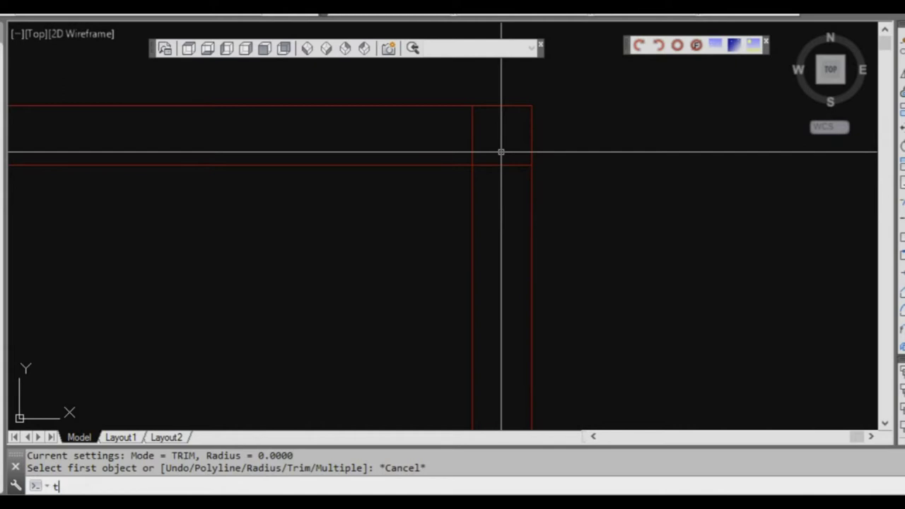
type("r")
key("Return")
left_click(503, 144)
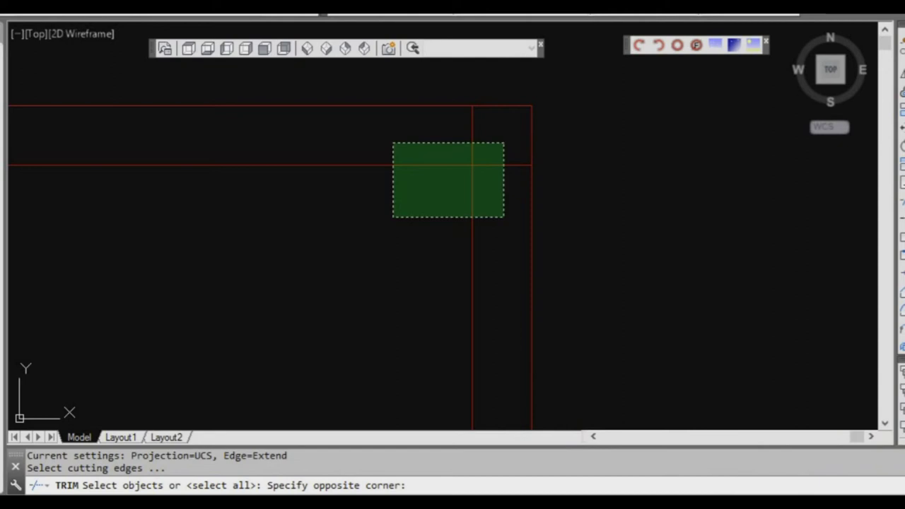
left_click(393, 215)
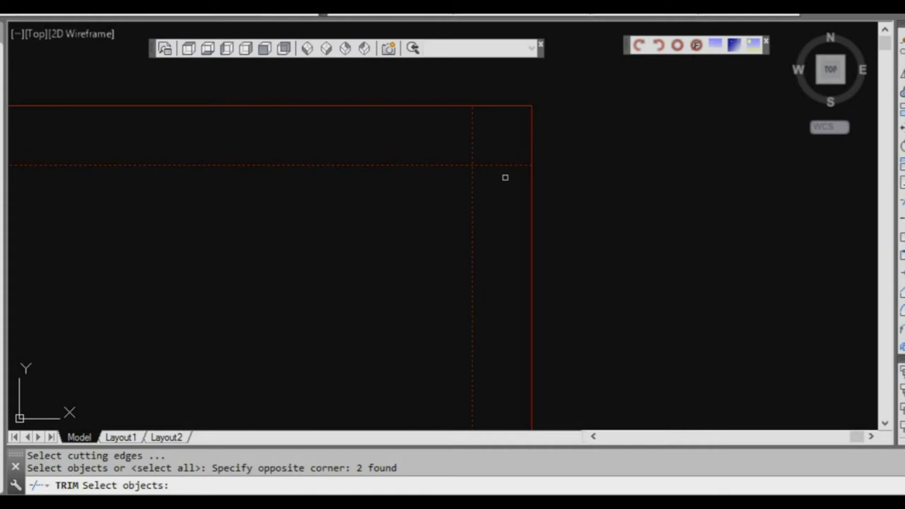
key("Return")
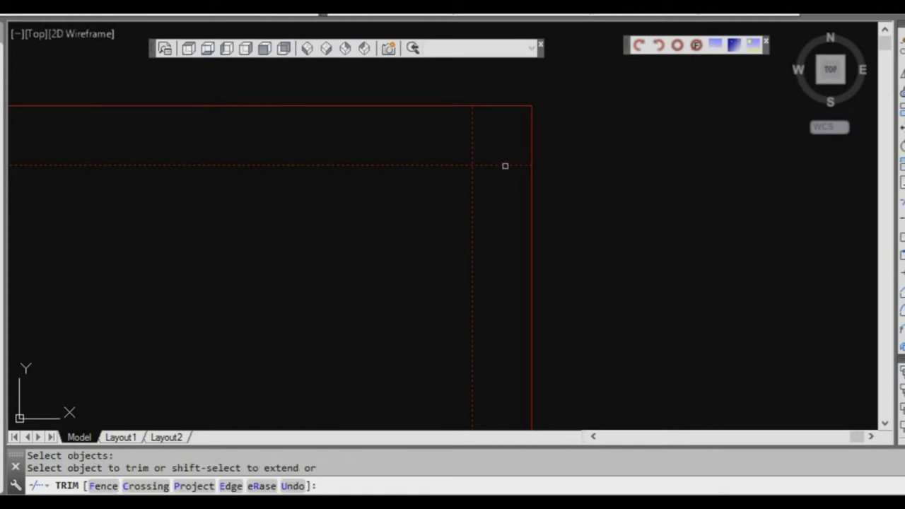
key("Escape")
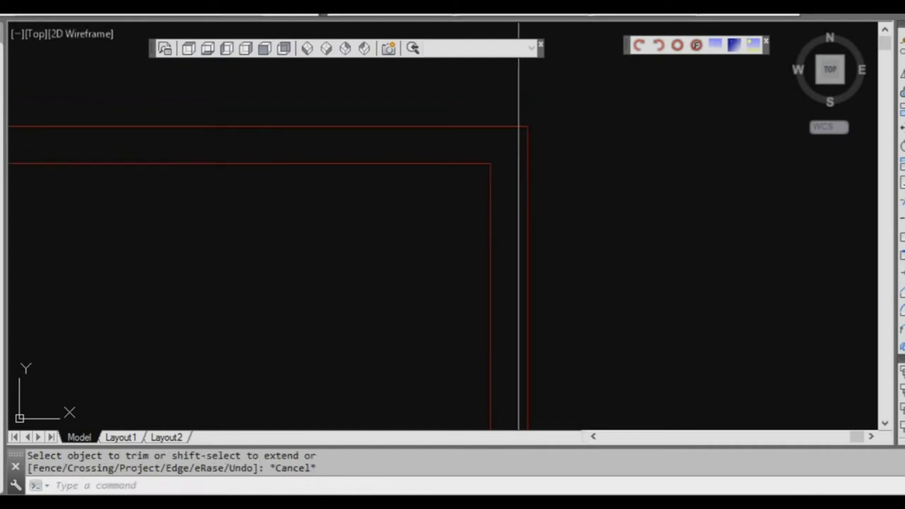
Create a new layer named A_Walls-Timber in the layer manager.
scroll(501, 188, "down", 8)
mouse_move(501, 188)
middle_mouse_down()
mouse_move(472, 196)
mouse_move(434, 233)
mouse_move(394, 203)
middle_mouse_up()
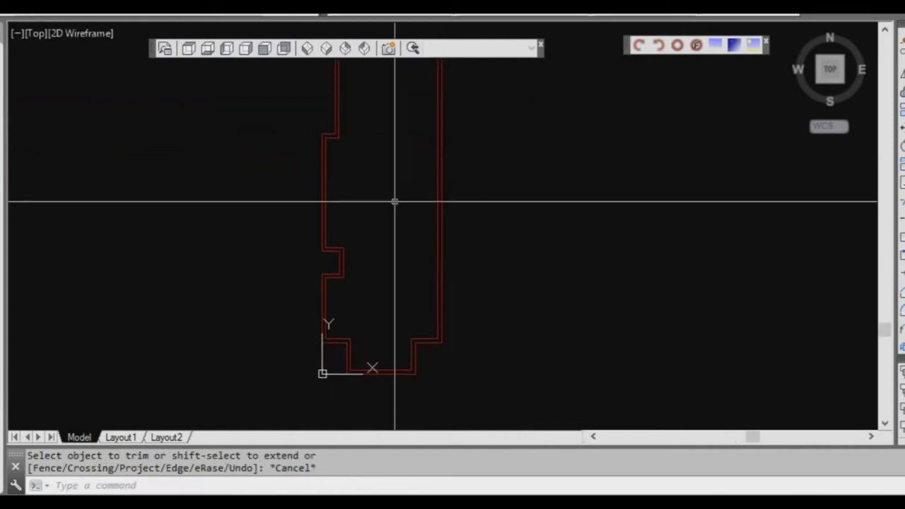
middle_click_drag(363, 241, 342, 222)
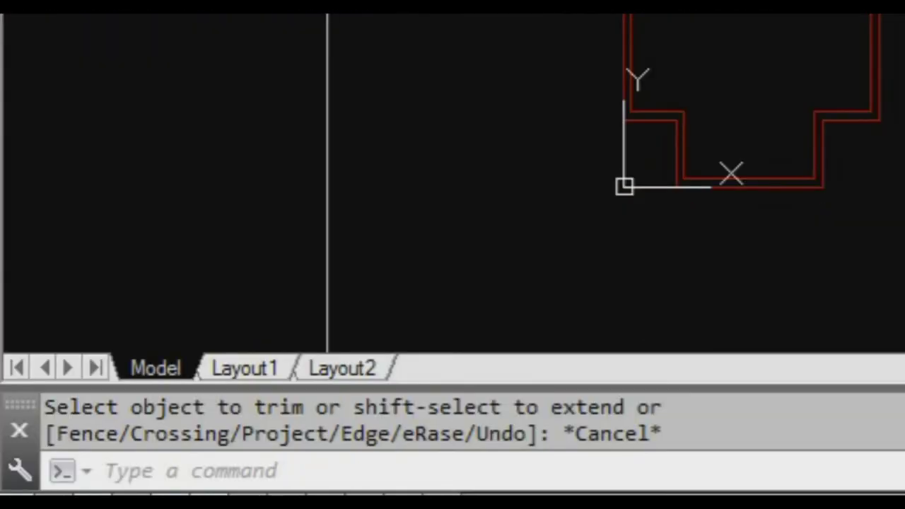
type("1")
type("ayer")
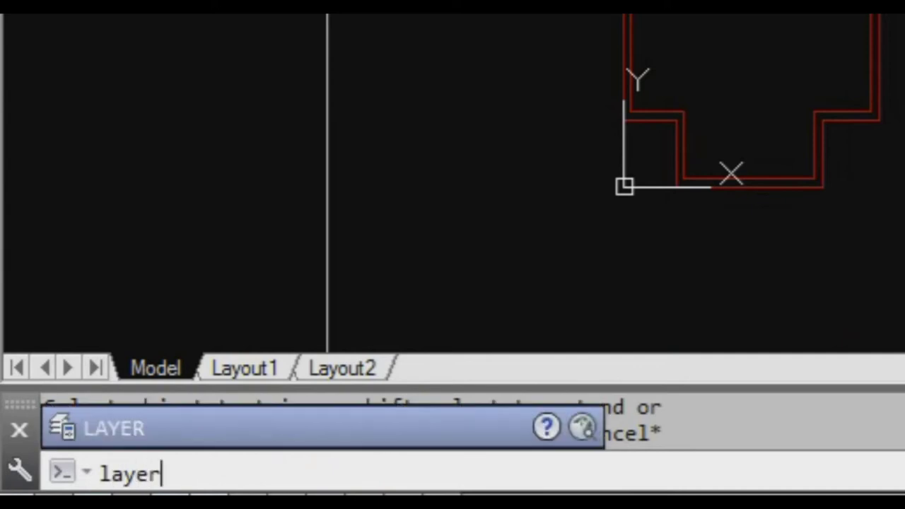
key("Return")
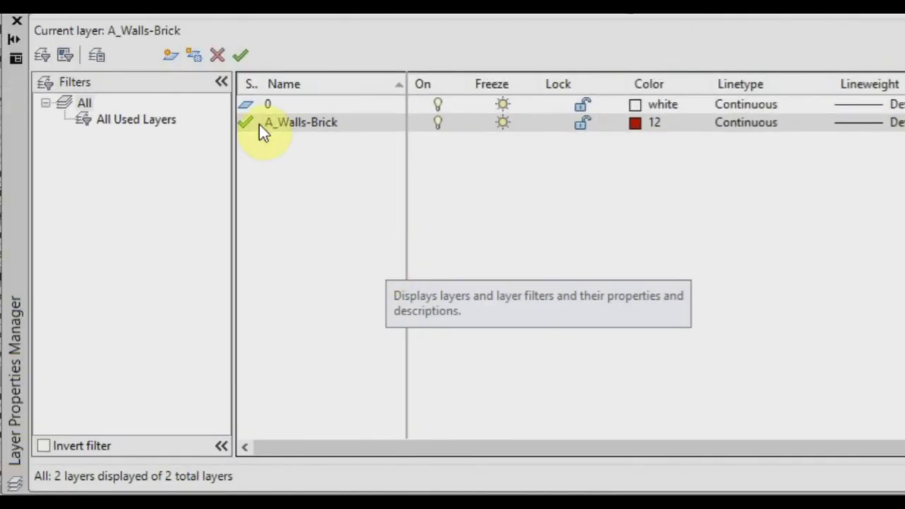
left_click(169, 54)
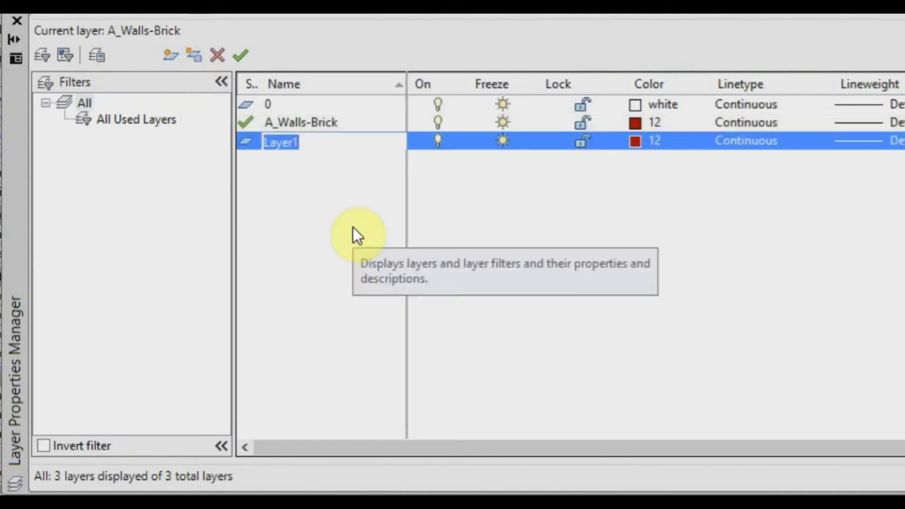
type("A_Walls-Timb")
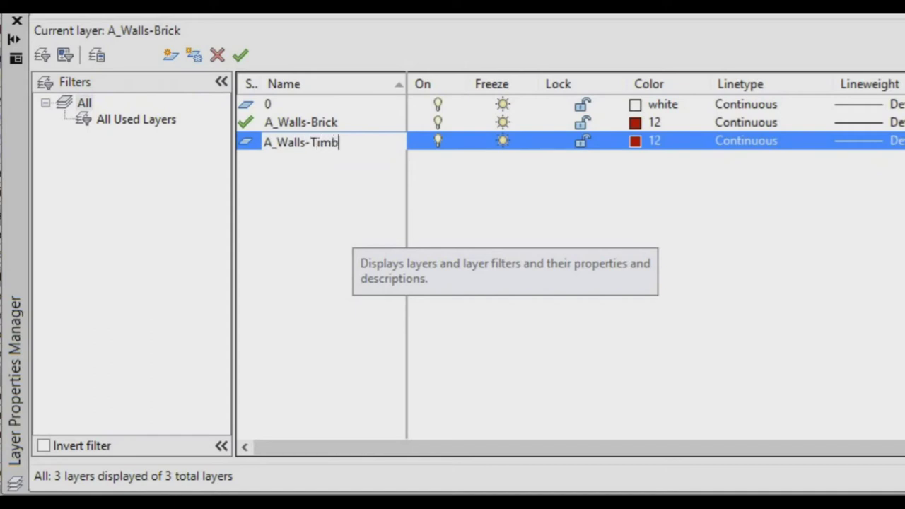
key("Return")
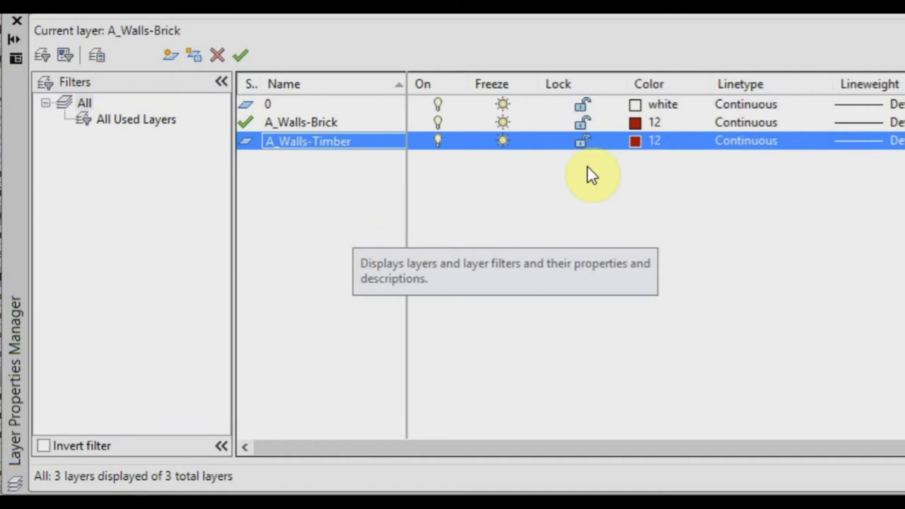
Set the A_Walls-Timber layer's color to index 35 and make it the current layer.
left_click(635, 141)
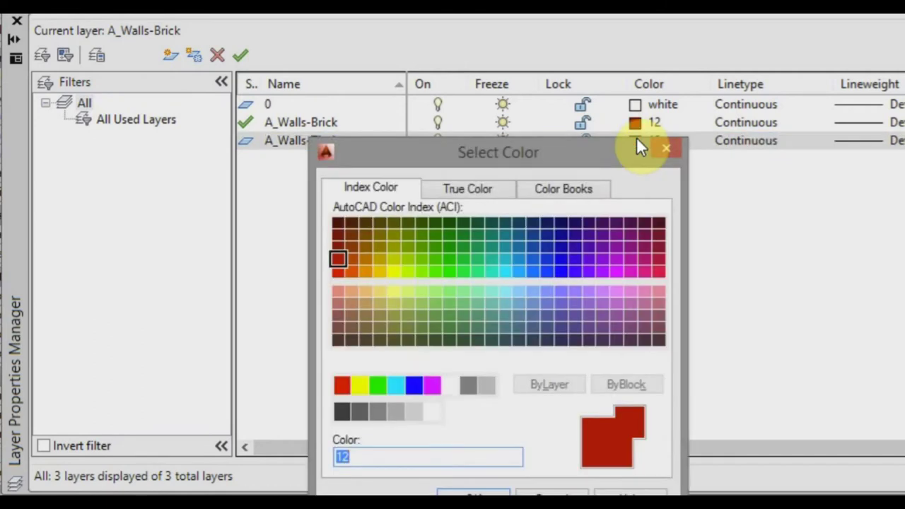
left_click_drag(498, 155, 660, 113)
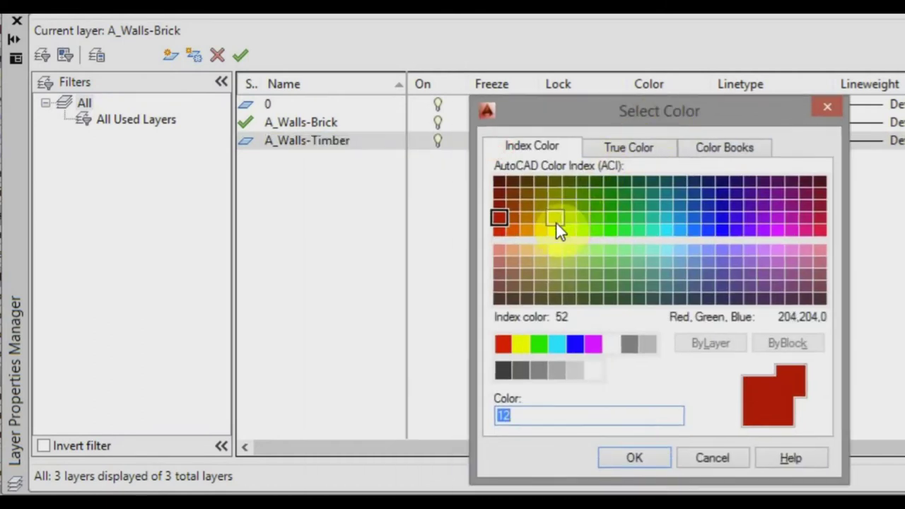
left_click(527, 271)
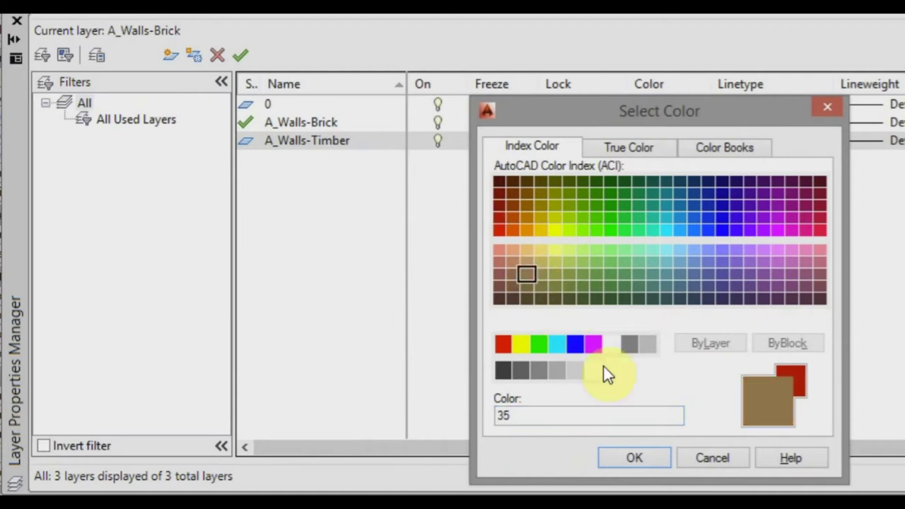
left_click(648, 456)
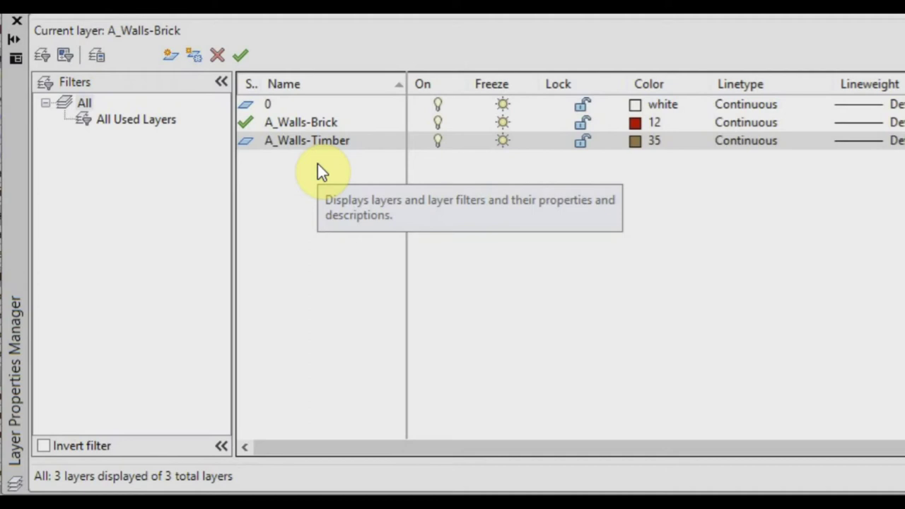
left_click(245, 54)
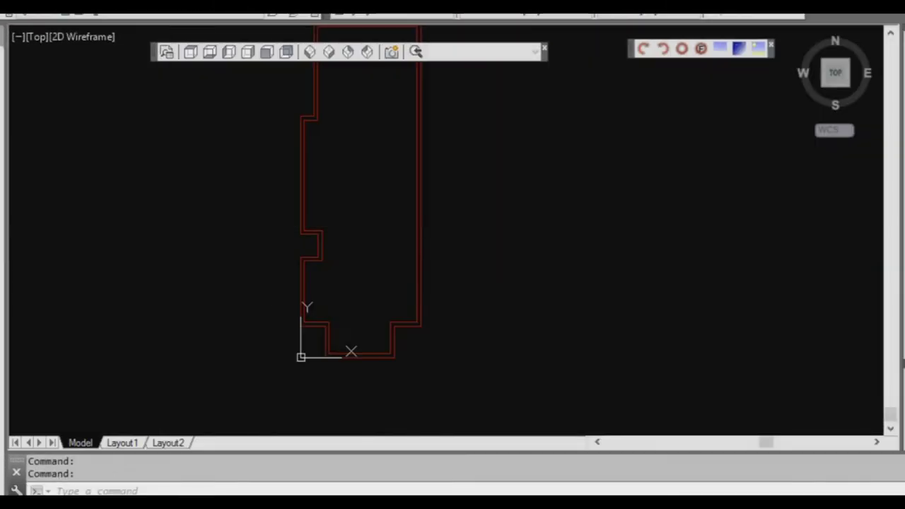
Select all inner wall lines around the floor plan, move them to the A_Walls-Timber layer and clear the selection.
scroll(216, 284, "up", 6)
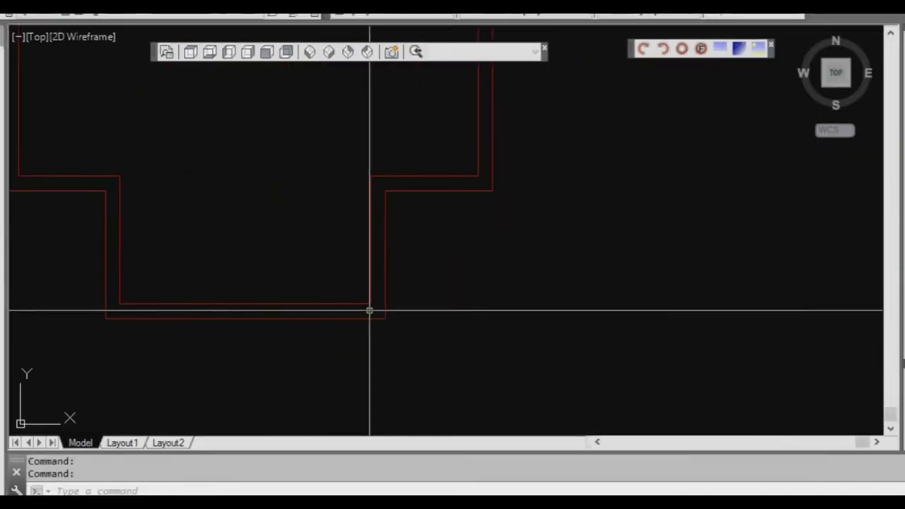
left_click(370, 309)
left_click(115, 151)
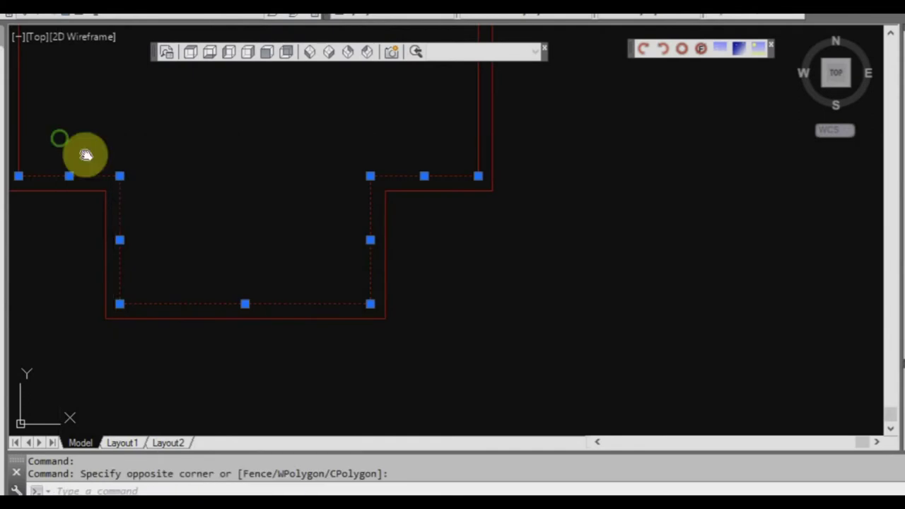
middle_click_drag(85, 152, 115, 168)
left_click(90, 151)
left_click(44, 113)
left_click(509, 139)
scroll(425, 182, "down", 2)
left_click(409, 173)
mouse_move(410, 174)
middle_mouse_down()
mouse_move(431, 331)
mouse_move(485, 365)
middle_mouse_up()
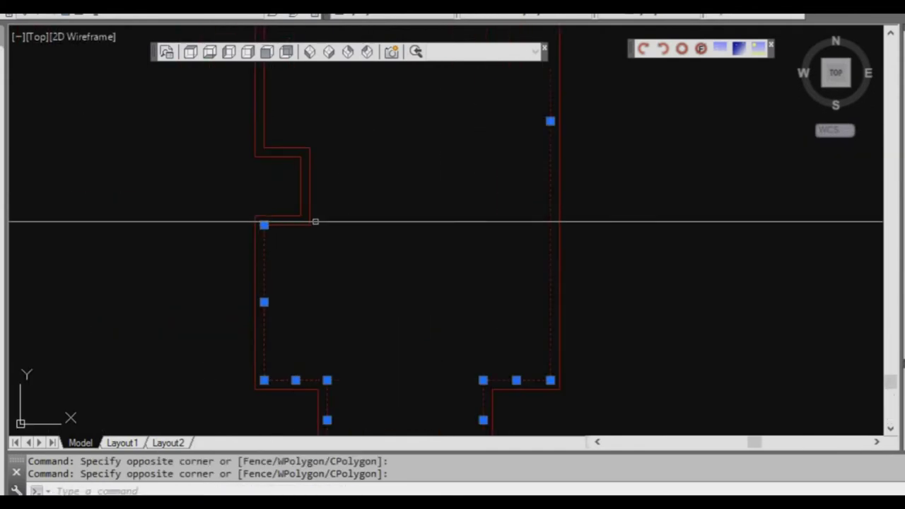
left_click(341, 246)
left_click(305, 134)
mouse_move(382, 182)
middle_mouse_down()
mouse_move(382, 238)
mouse_move(382, 179)
middle_mouse_up()
scroll(382, 180, "up", 2)
left_click(341, 263)
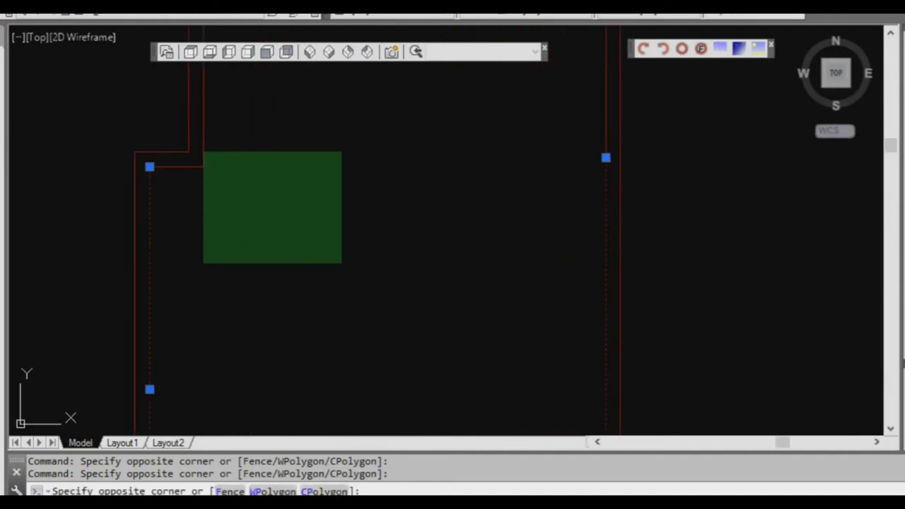
scroll(340, 125, "down", 2)
left_click(339, 125)
scroll(374, 259, "down", 1)
key("Escape")
scroll(446, 117, "up", 3)
left_click(438, 126)
scroll(400, 163, "down", 6)
scroll(348, 290, "up", 2)
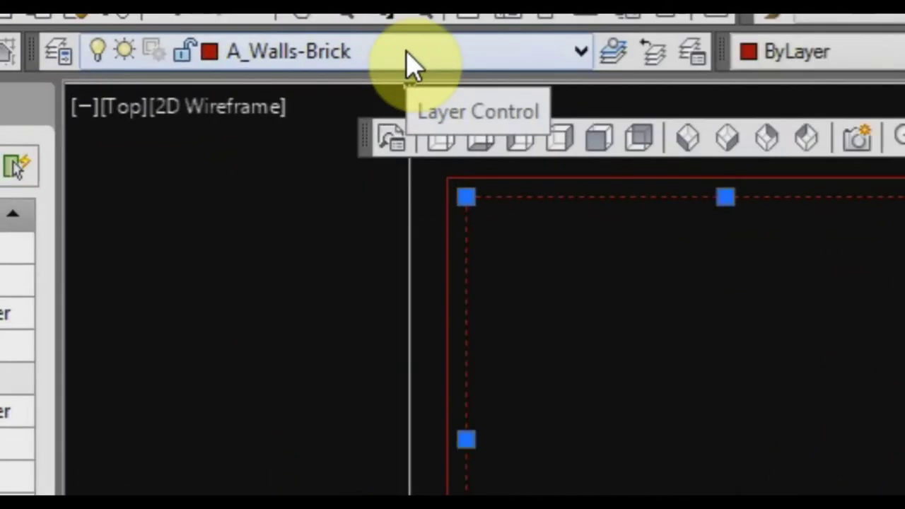
left_click(412, 64)
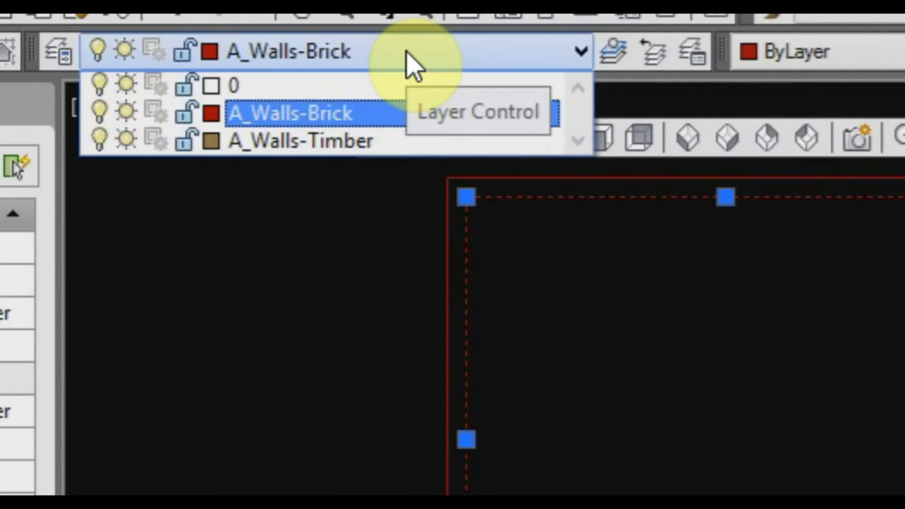
left_click(378, 141)
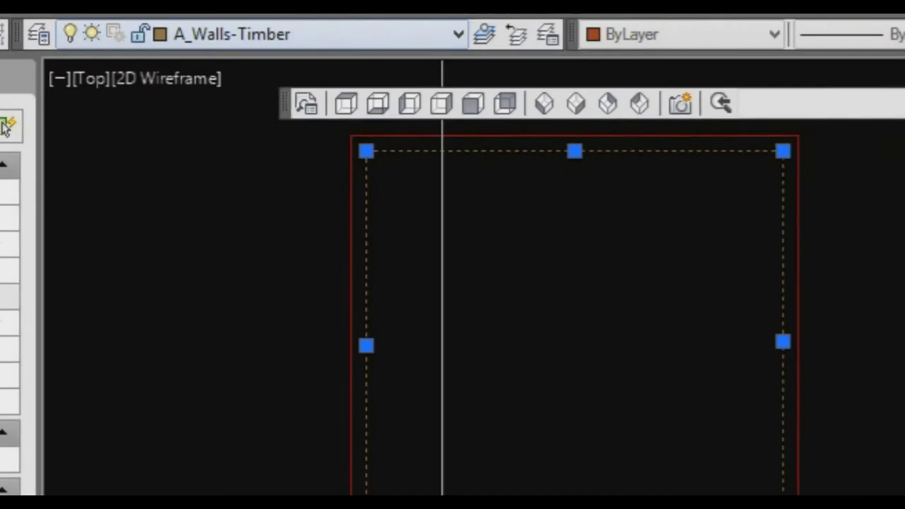
key("Escape")
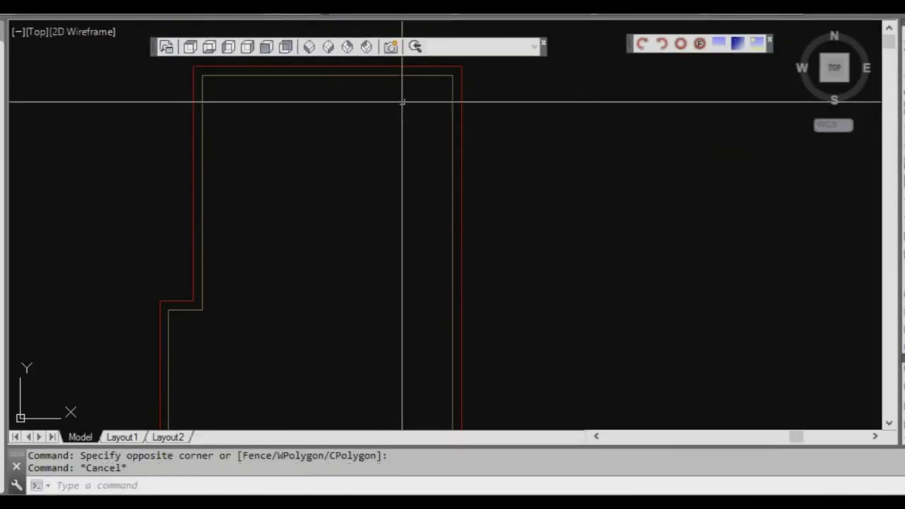
Examine the outer and inner wall lines around the floor plan to check their layer colors.
scroll(461, 81, "up", 2)
scroll(121, 228, "down", 3)
middle_click_drag(121, 229, 234, 205)
middle_click_drag(259, 315, 259, 192)
scroll(238, 323, "up", 3)
scroll(219, 313, "down", 2)
middle_click_drag(259, 245, 238, 273)
scroll(304, 293, "up", 3)
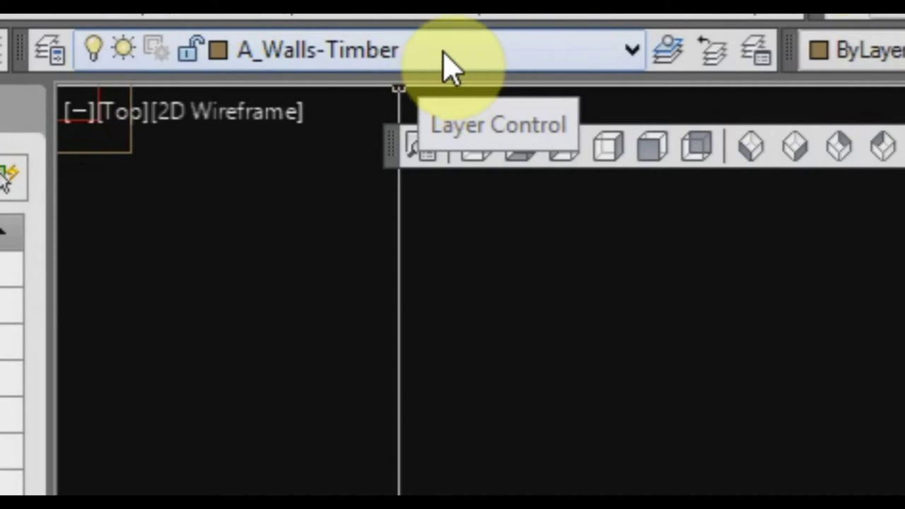
Try switching the current layer between A_Walls-Brick, A_Walls-Timber and 0, ending on A_Walls-Timber.
left_click(449, 68)
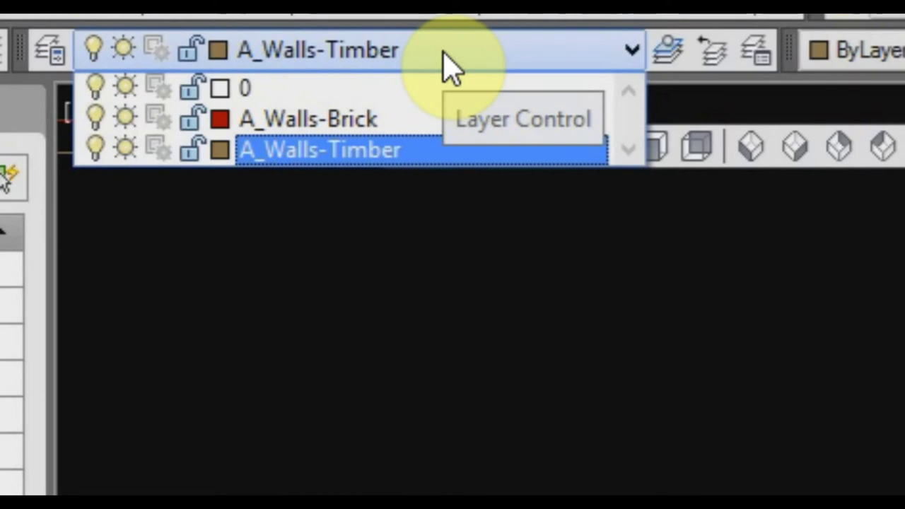
left_click(429, 126)
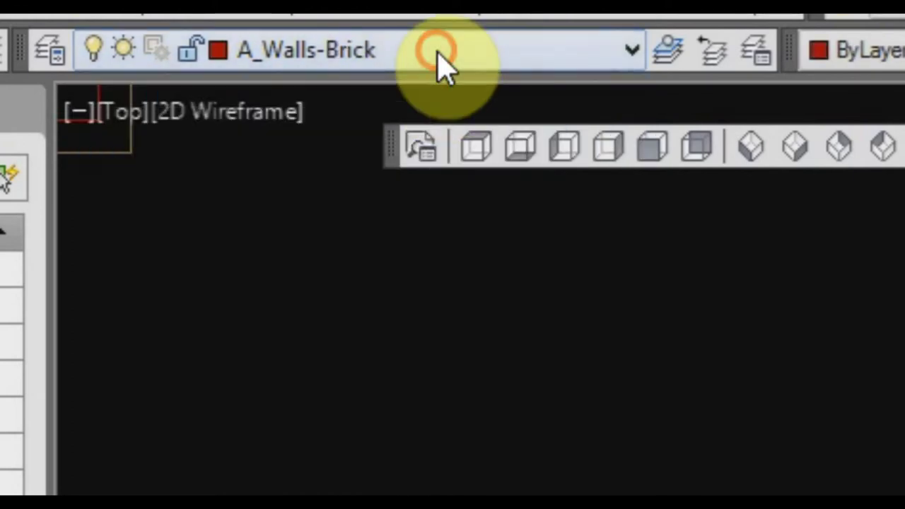
left_click(438, 53)
left_click(429, 145)
left_click(440, 53)
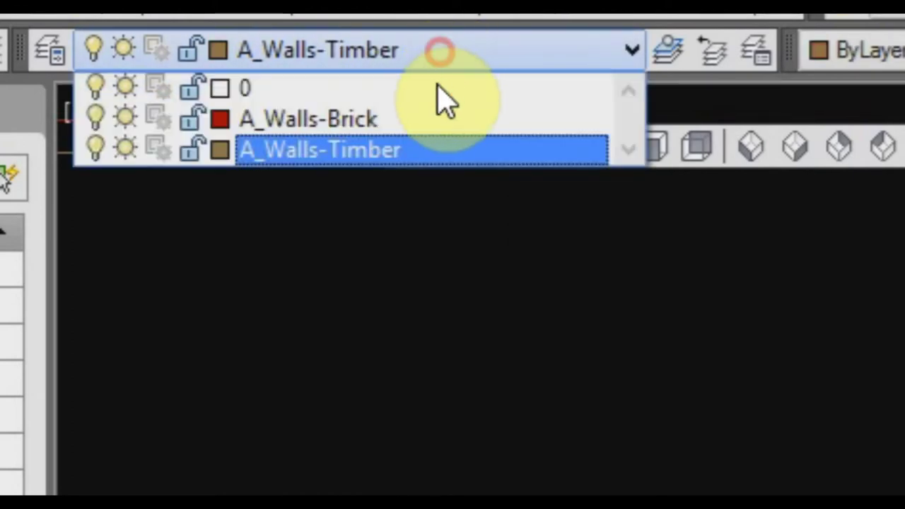
left_click(437, 86)
left_click(441, 55)
left_click(429, 149)
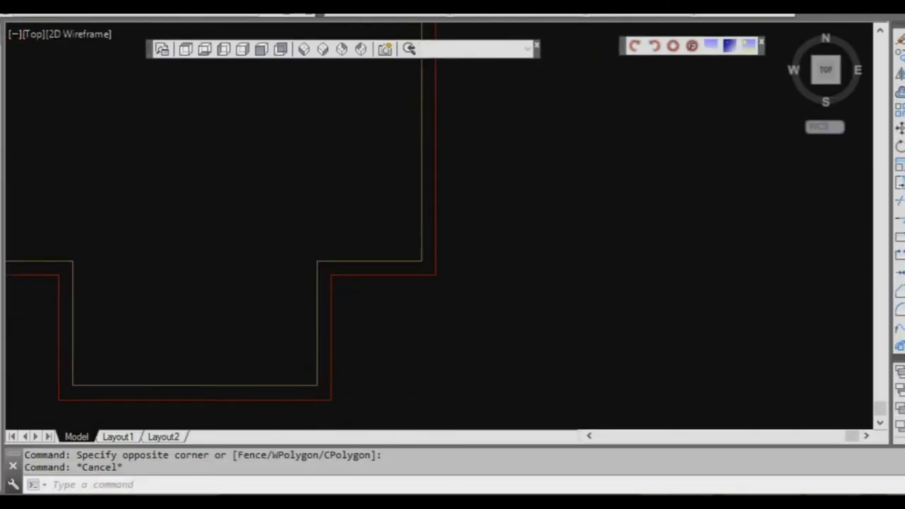
Offset the right wall's inner timber line 3300 mm to the left, into the plan, and end the command.
scroll(313, 278, "up", 2)
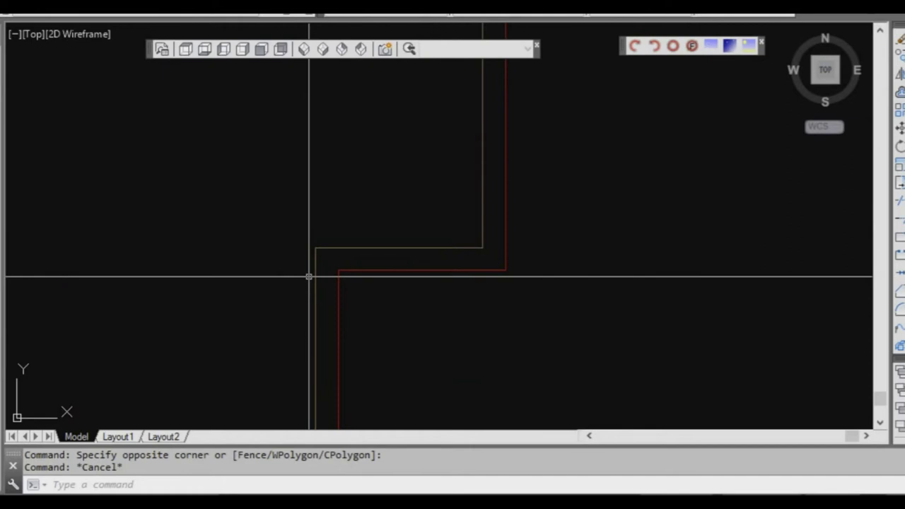
scroll(343, 239, "down", 2)
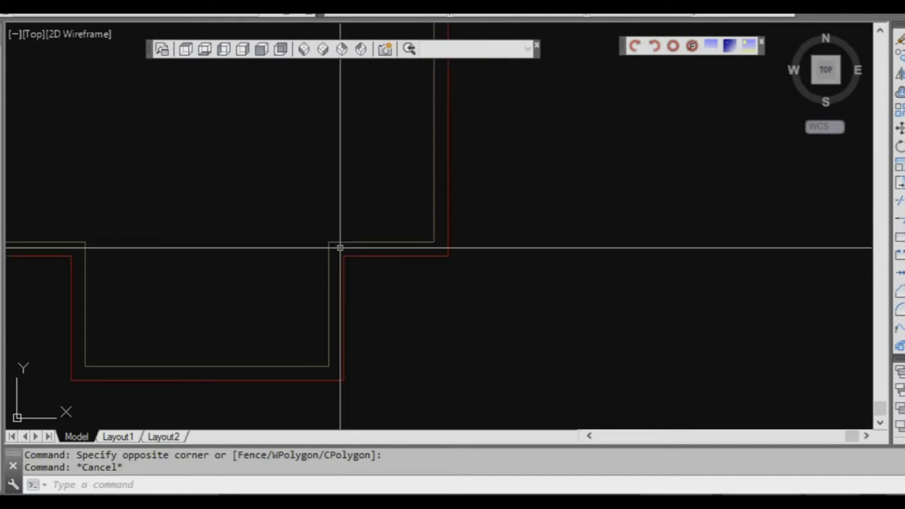
middle_click_drag(359, 229, 363, 246)
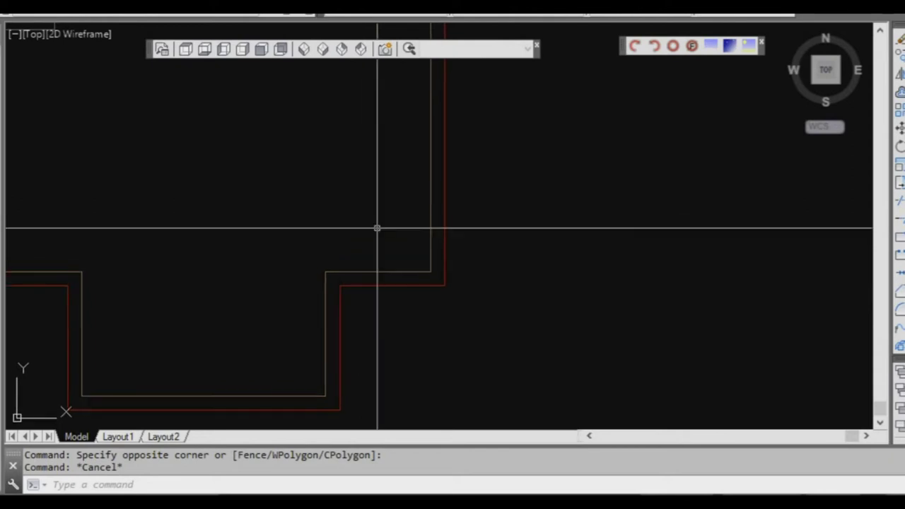
key("Escape")
type("o")
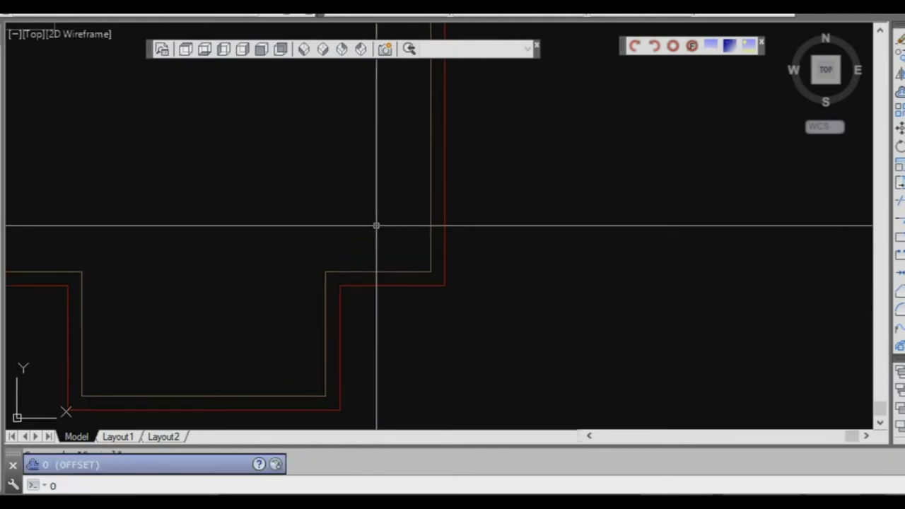
key("Return")
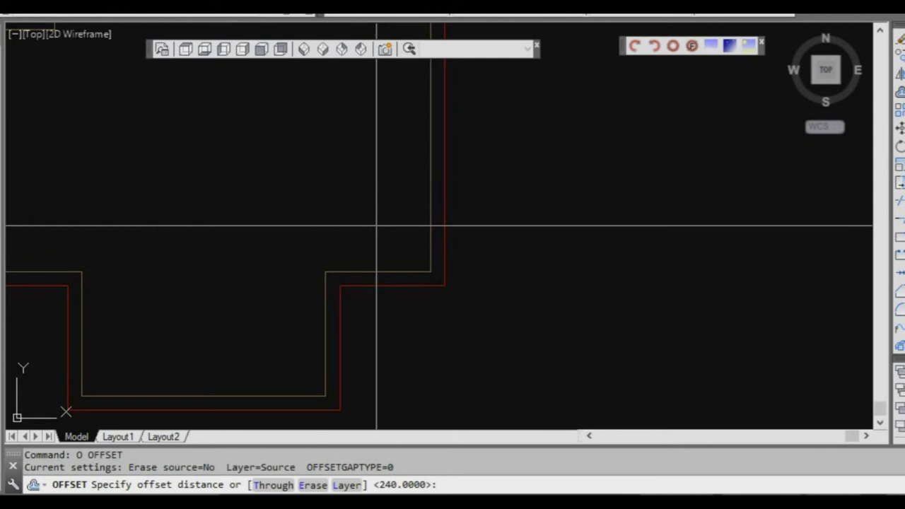
type("33")
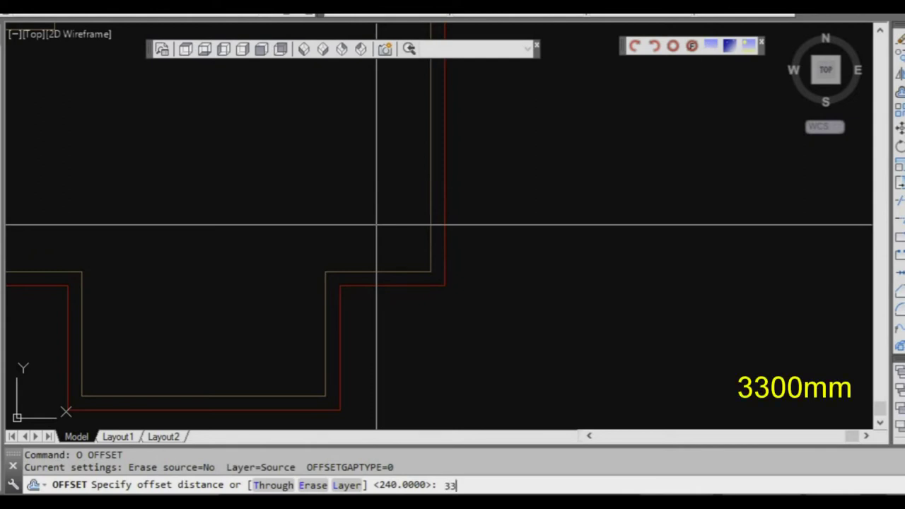
type("00")
key("Return")
left_click(427, 203)
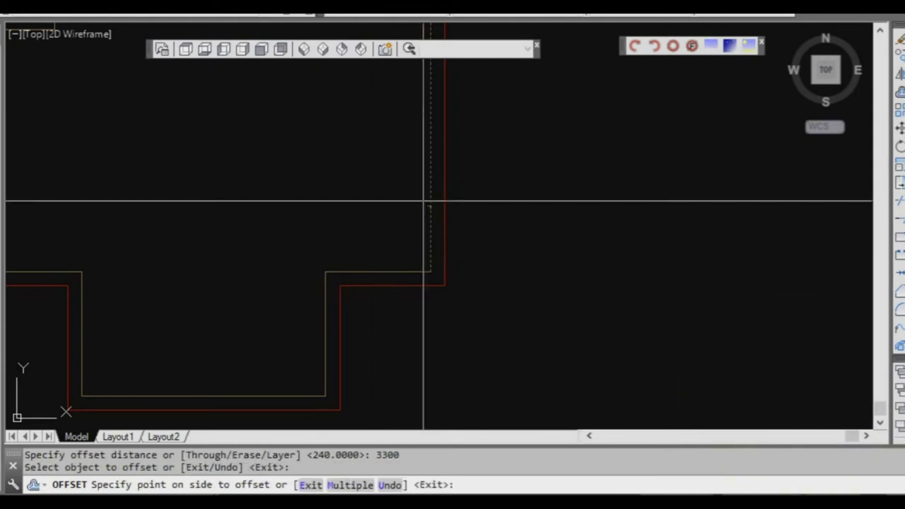
left_click(212, 191)
key("Escape")
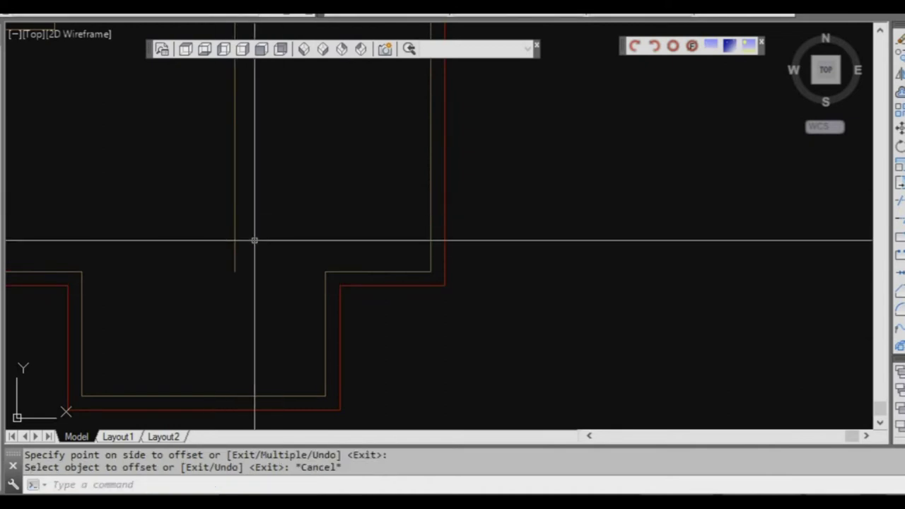
Offset the new vertical partition line 90 mm to the left to form the internal wall's thickness.
type("o")
key("Return")
type("90")
key("Return")
left_click(234, 213)
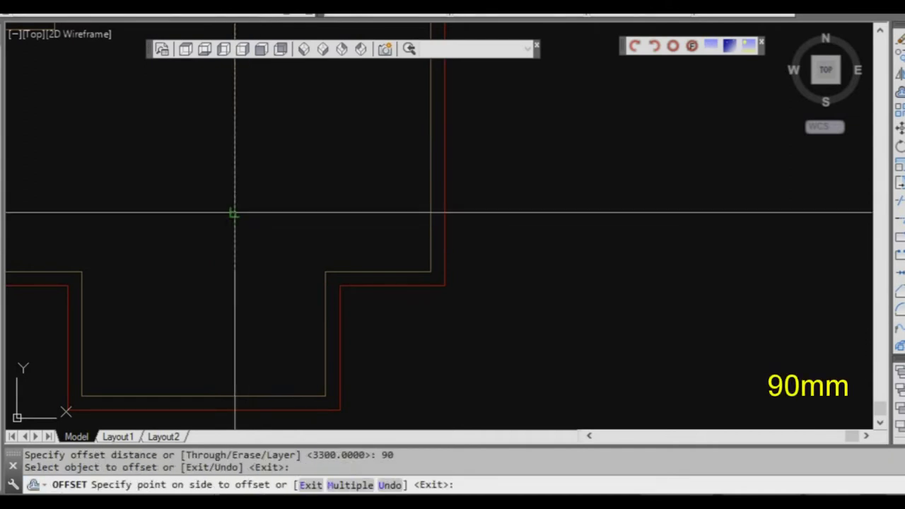
left_click(206, 205)
key("Escape")
scroll(255, 269, "up", 2)
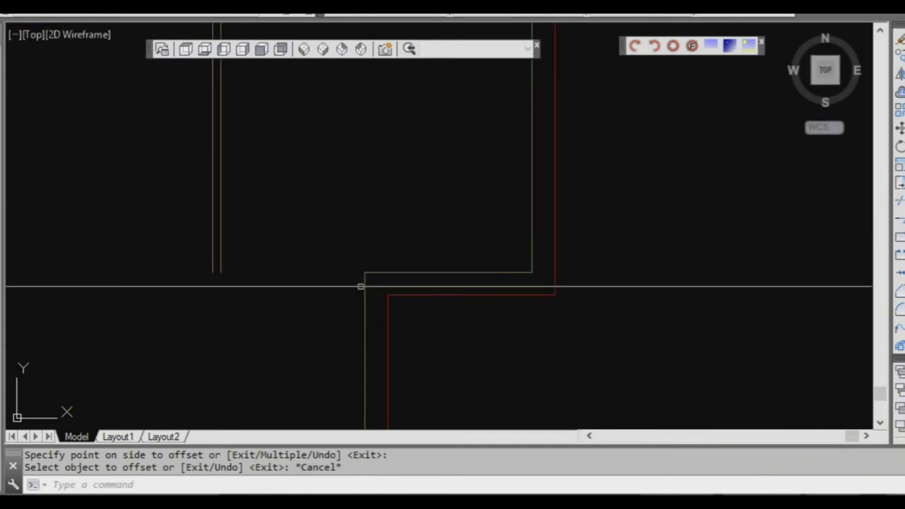
Fillet the horizontal inner line at the plan's lower-right jog with the partition's right line to form a square corner.
type("f")
key("Return")
left_click(379, 272)
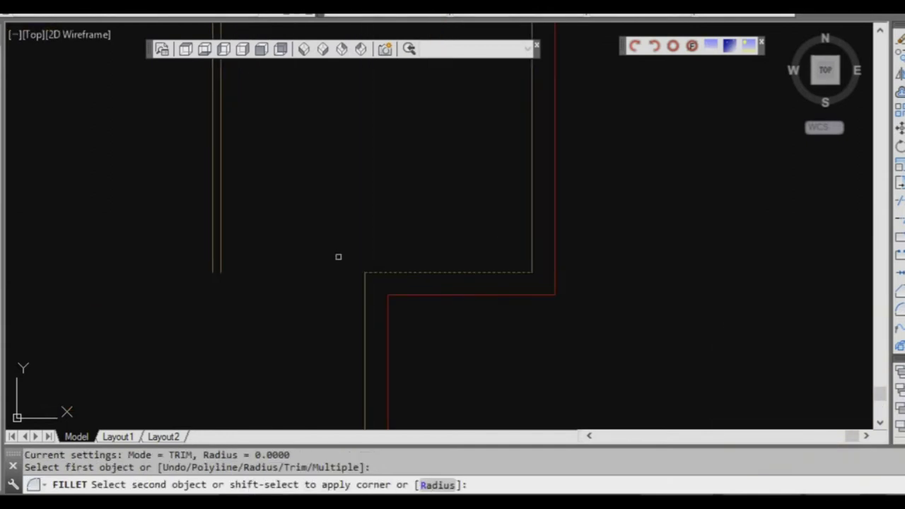
left_click(222, 198)
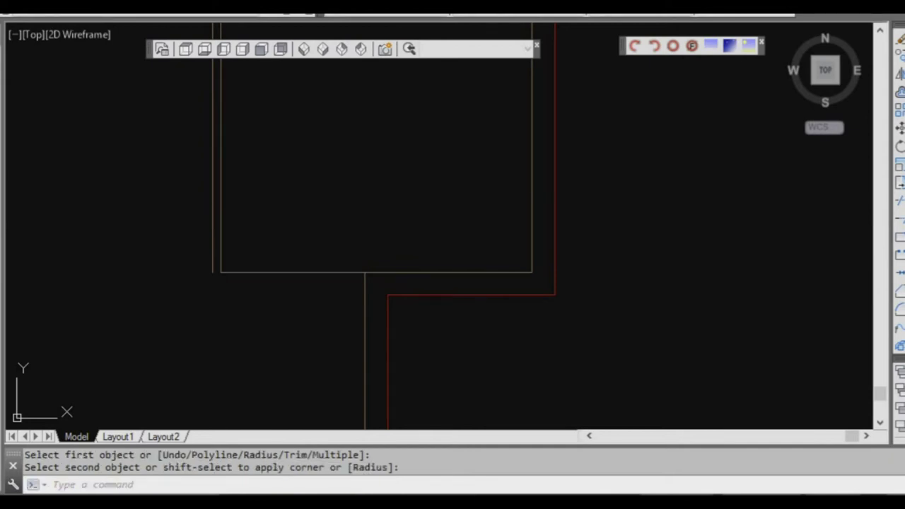
key("Escape")
Offset the extended horizontal line at the lower-right jog 90 mm downward to give the internal wall its thickness.
type("o")
key("Return")
key("Return")
left_click(291, 273)
left_click(291, 298)
key("Escape")
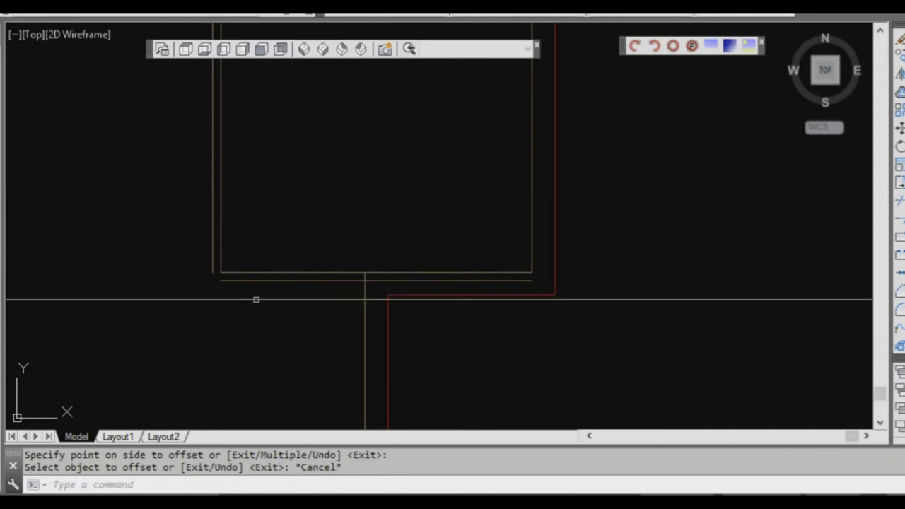
Fillet the new lower horizontal line with the partition's left line to close the wall's outer corner.
type("f")
key("Return")
left_click(232, 280)
left_click(211, 248)
key("Escape")
Trim the vertical stub between the two horizontal wall lines and the excess lower line beyond the jog.
scroll(380, 289, "up", 2)
type("t")
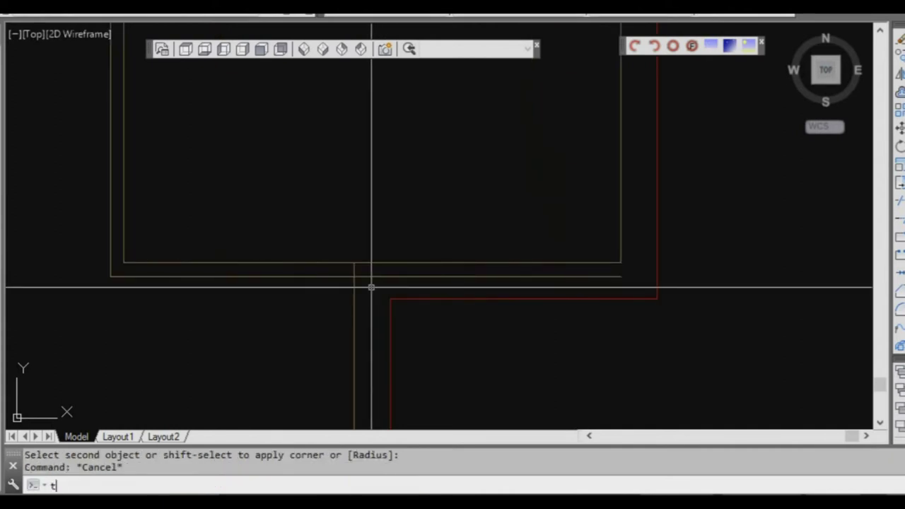
type("r")
key("Return")
left_click(368, 289)
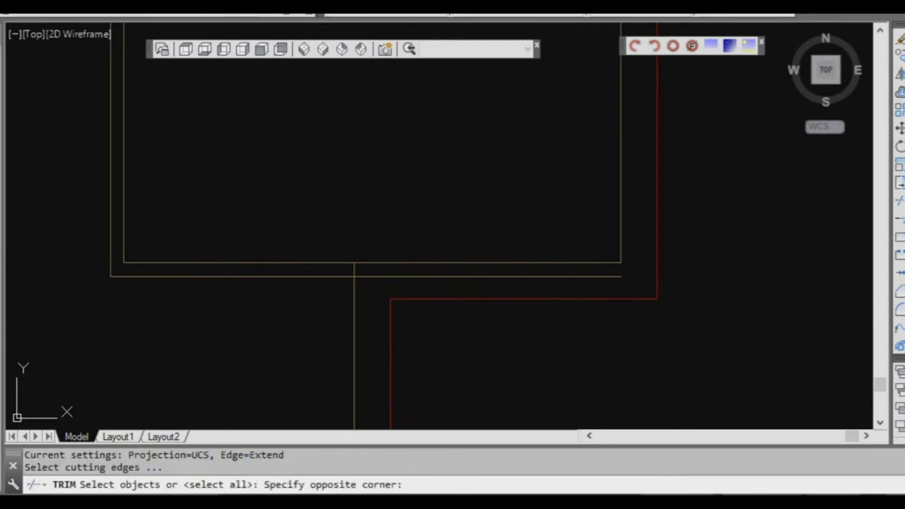
left_click(333, 246)
key("Return")
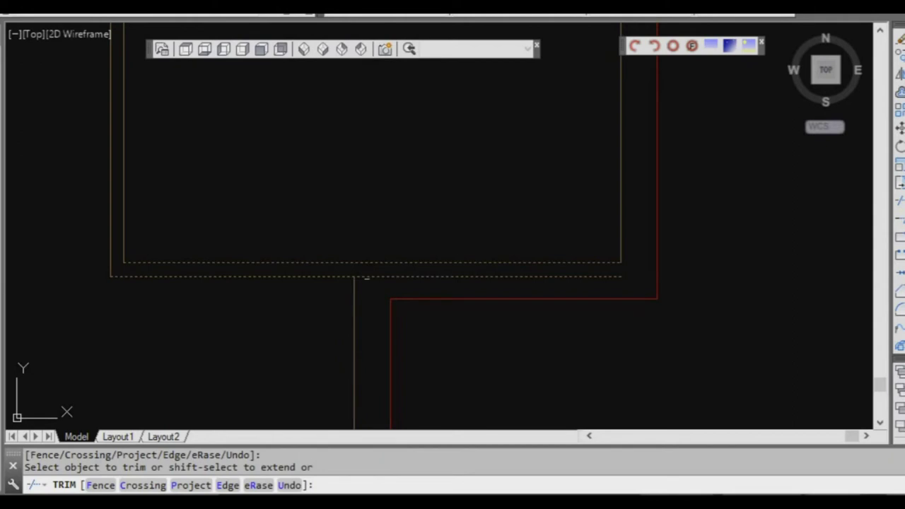
key("Return")
Offset the lower-right room's bottom inner line 4265 mm upward and end the command.
scroll(390, 295, "down", 3)
scroll(392, 340, "up", 3)
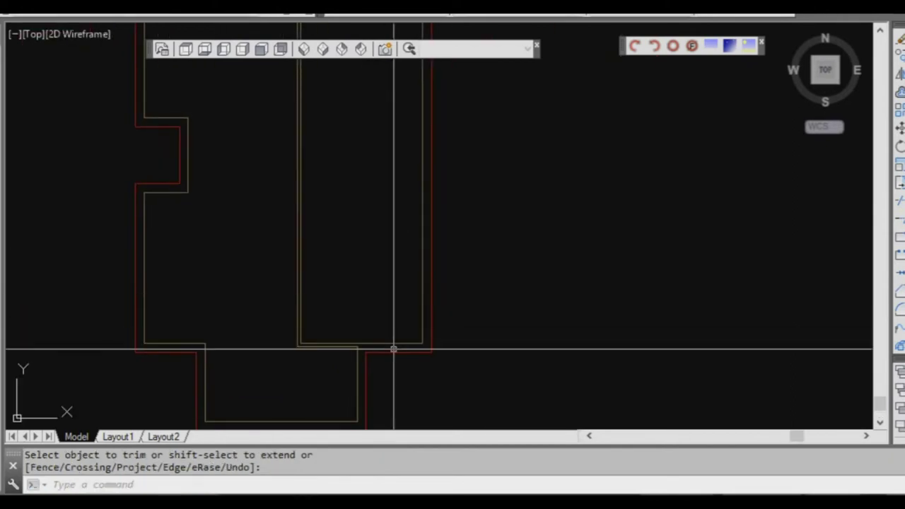
middle_click_drag(396, 324, 377, 349)
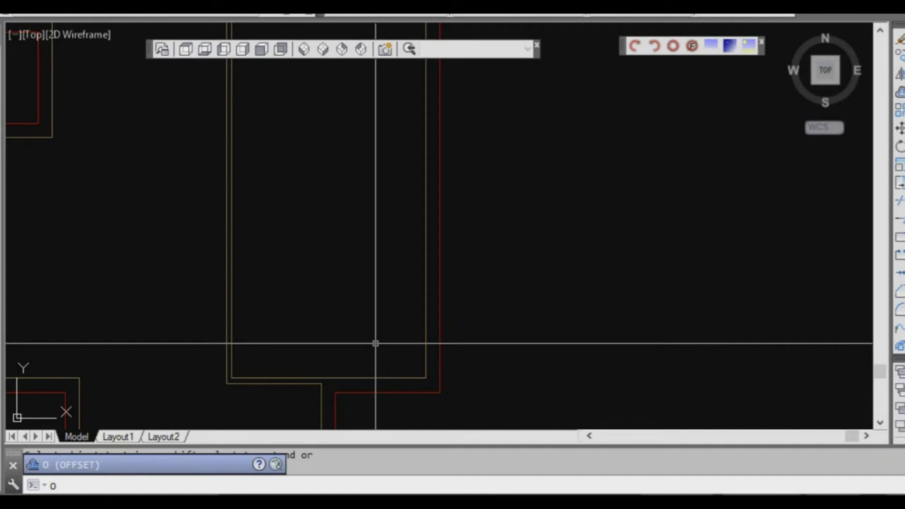
key("Return")
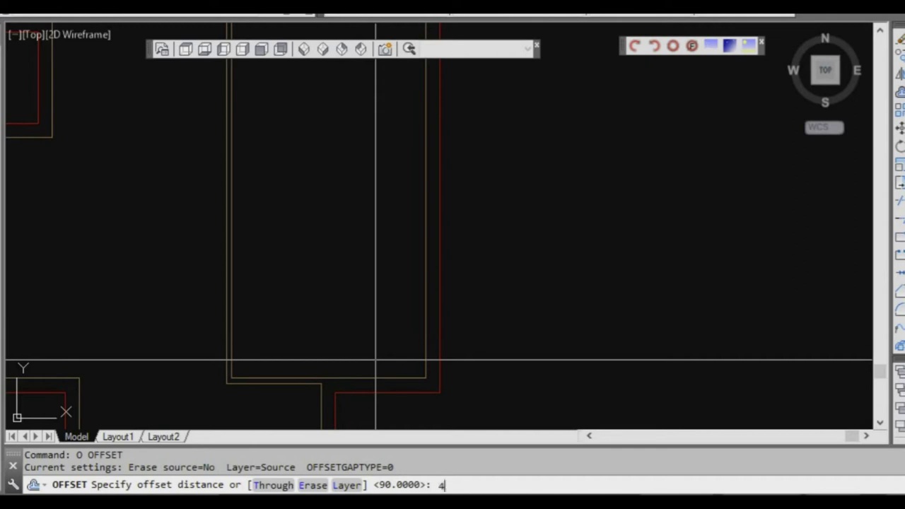
key("Return")
left_click(379, 375)
left_click(387, 277)
key("Escape")
Offset the lower-right room's new top line 90 mm upward to form the wall's thickness.
middle_click_drag(368, 242, 368, 251)
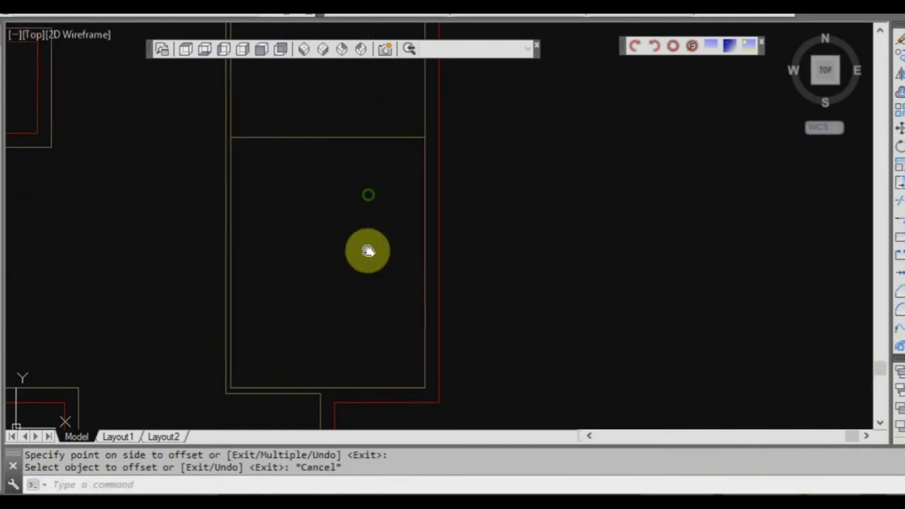
scroll(329, 217, "up", 2)
key("Escape")
type("o")
key("Return")
type("90")
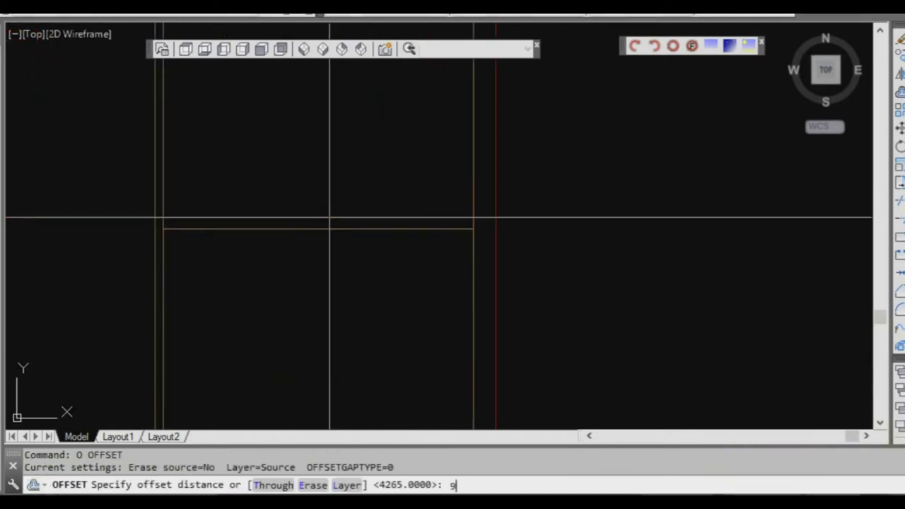
key("Return")
left_click(333, 227)
left_click(329, 181)
key("Escape")
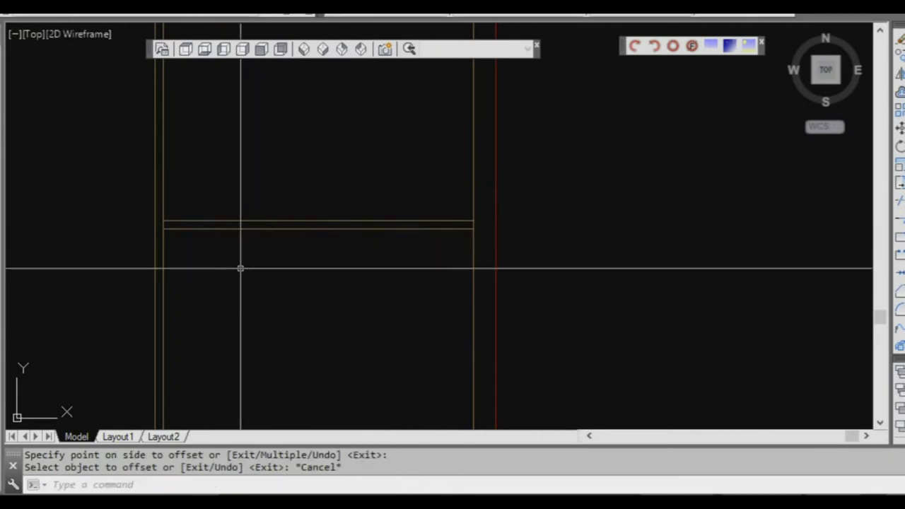
Fillet the room's two top wall lines with the matching vertical partition lines to form the upper-left corner.
scroll(188, 248, "up", 2)
type("f")
key("Return")
left_click(146, 233)
left_click(156, 217)
key("Return")
left_click(153, 205)
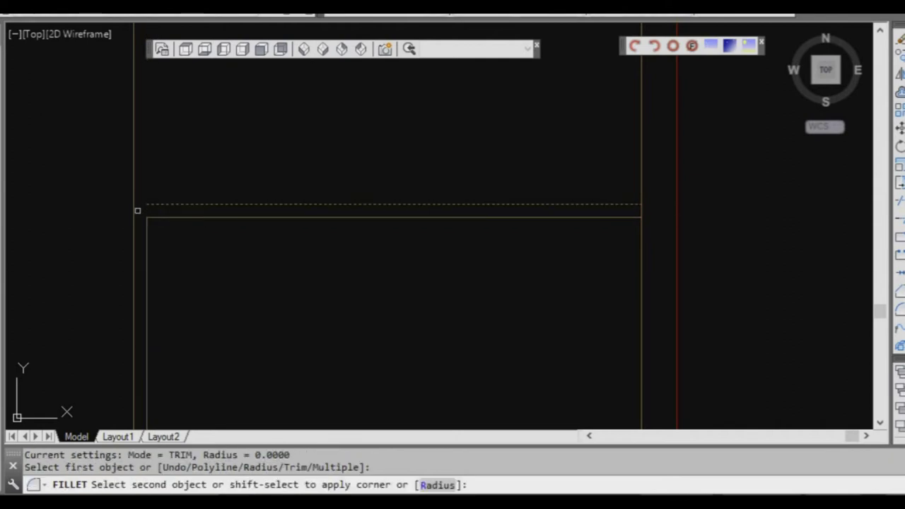
left_click(133, 206)
Draw a wall stub from the left recess's lower inner corner: 1500 mm right, 180 mm up, and back to the recess wall.
scroll(257, 250, "down", 3)
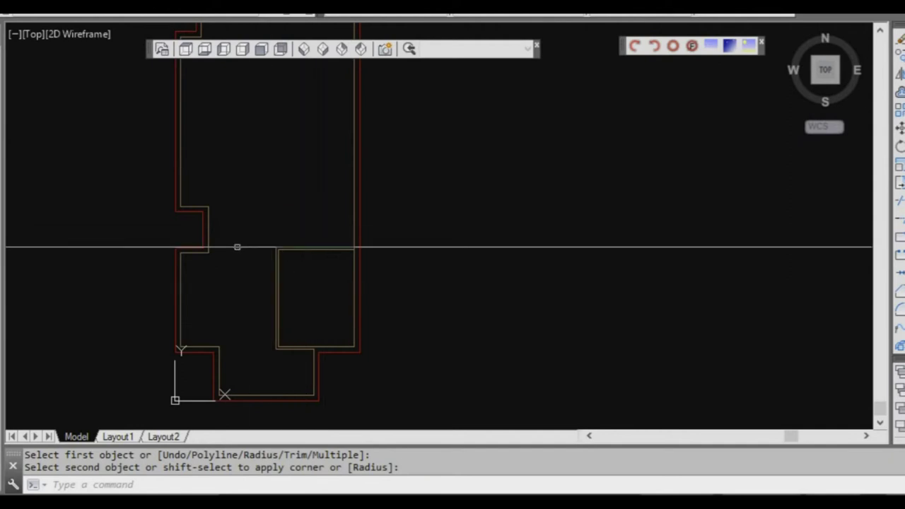
middle_click_drag(236, 246, 228, 267)
scroll(218, 261, "up", 5)
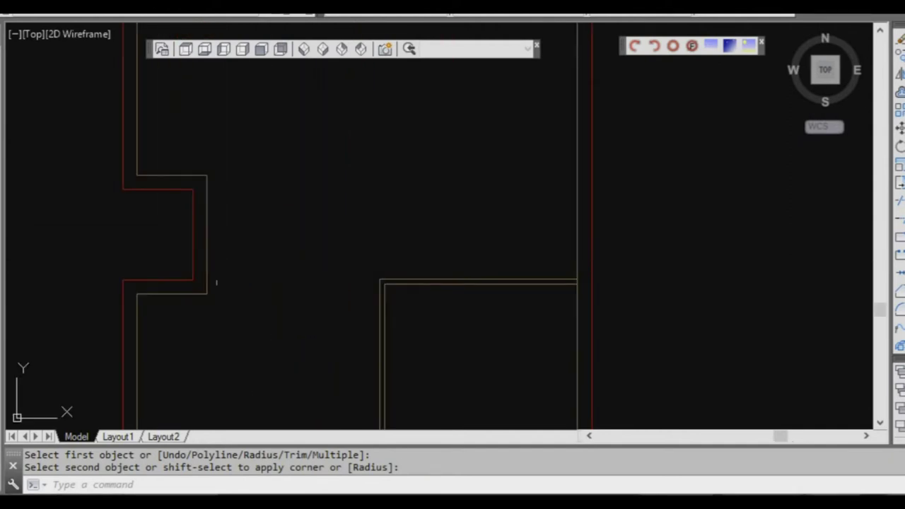
type("l")
key("Return")
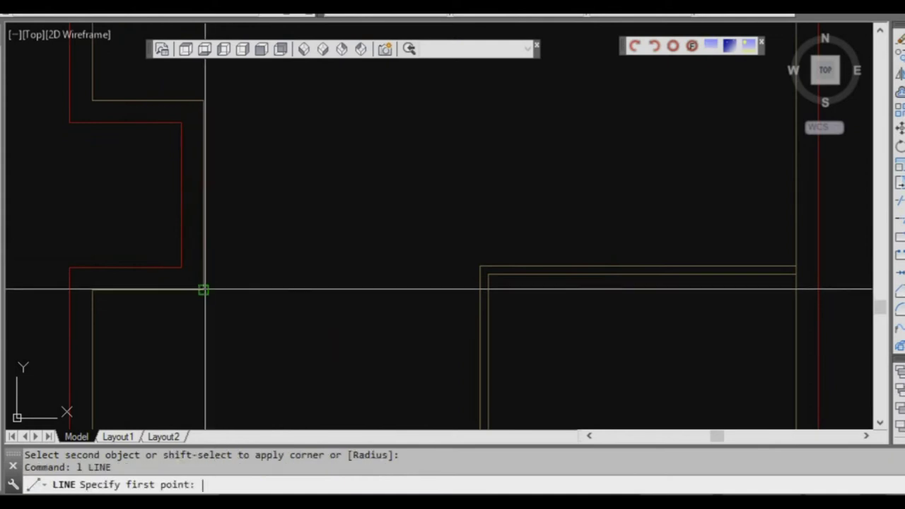
left_click(203, 289)
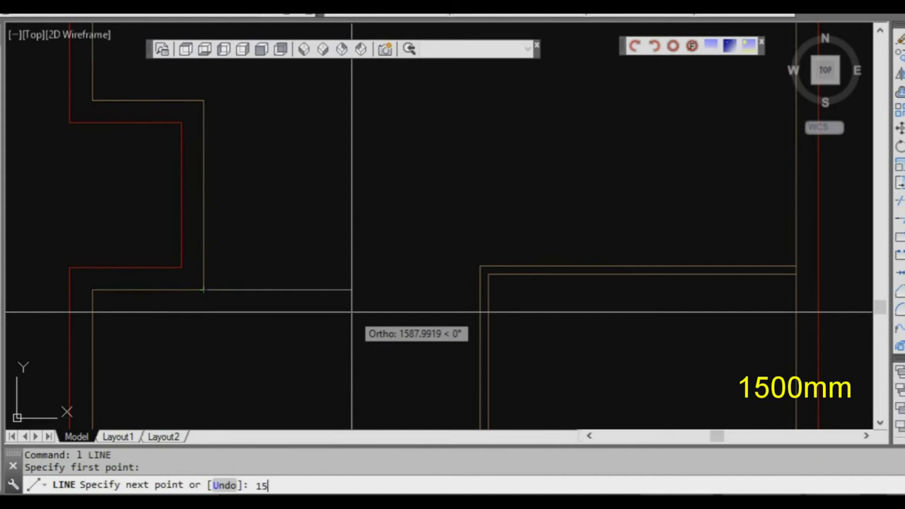
key("Return")
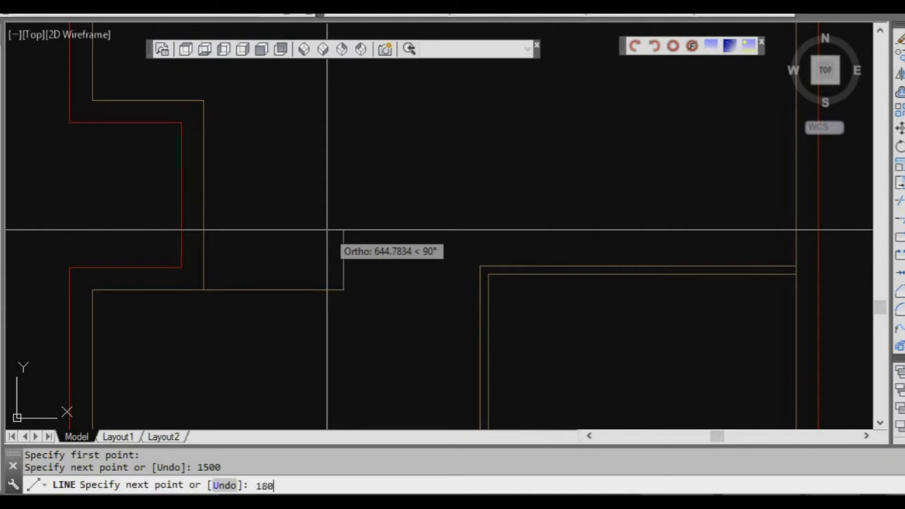
key("Return")
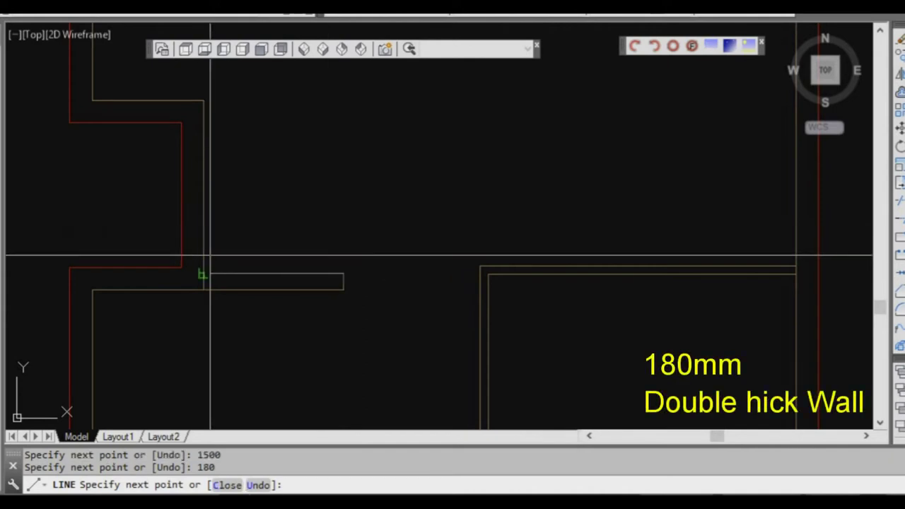
key("Escape")
Trim the recess wall line between the stub's two horizontal lines to open the junction.
scroll(232, 293, "up", 2)
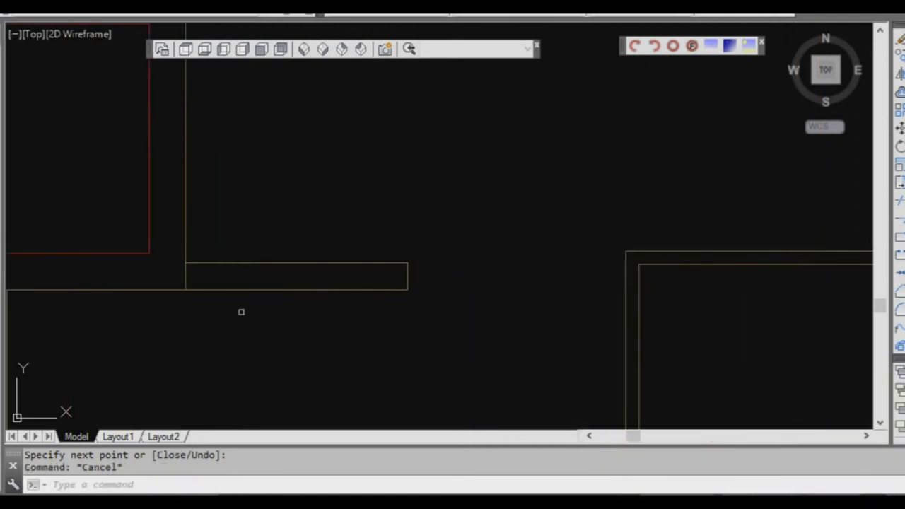
type("tr")
key("Return")
left_click(244, 311)
left_click(228, 249)
key("Return")
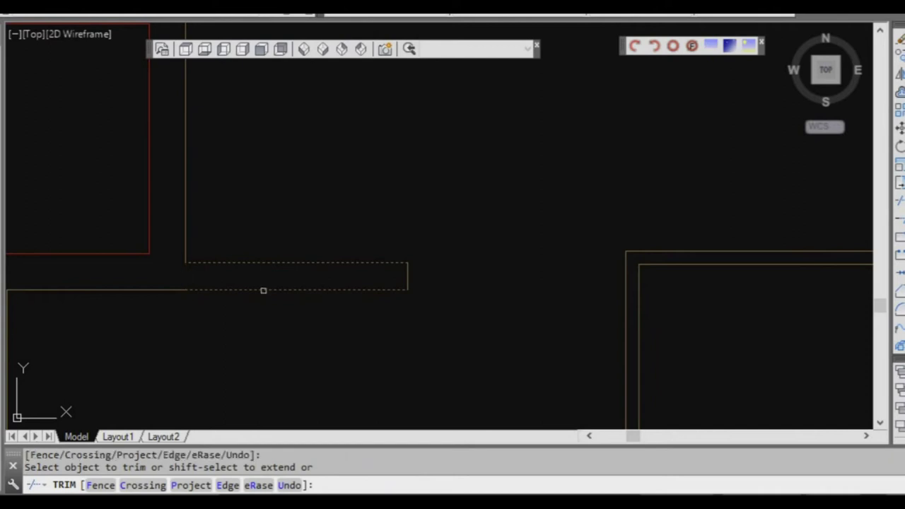
key("Escape")
Offset the left wall's inner timber line above the recess 3300 mm to the right, into the plan.
scroll(304, 299, "down", 2)
scroll(323, 242, "up", 2)
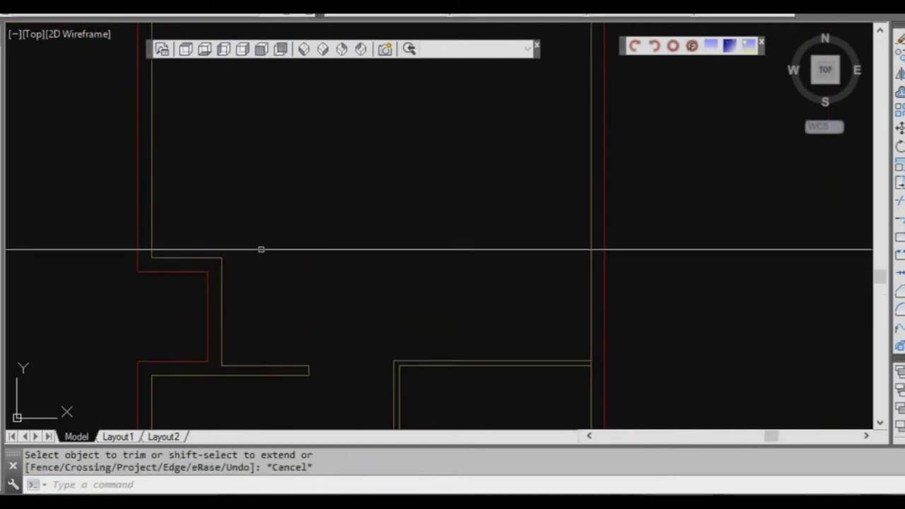
middle_click_drag(227, 206, 218, 231)
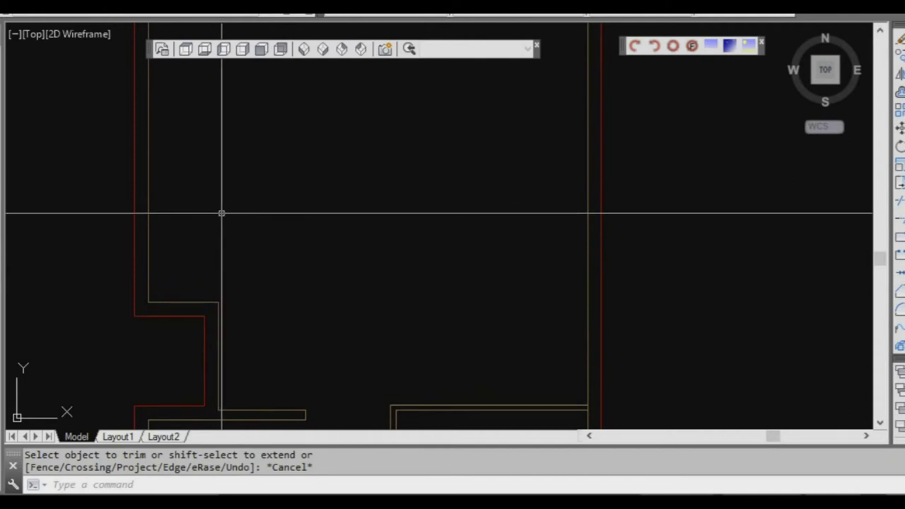
key("Return")
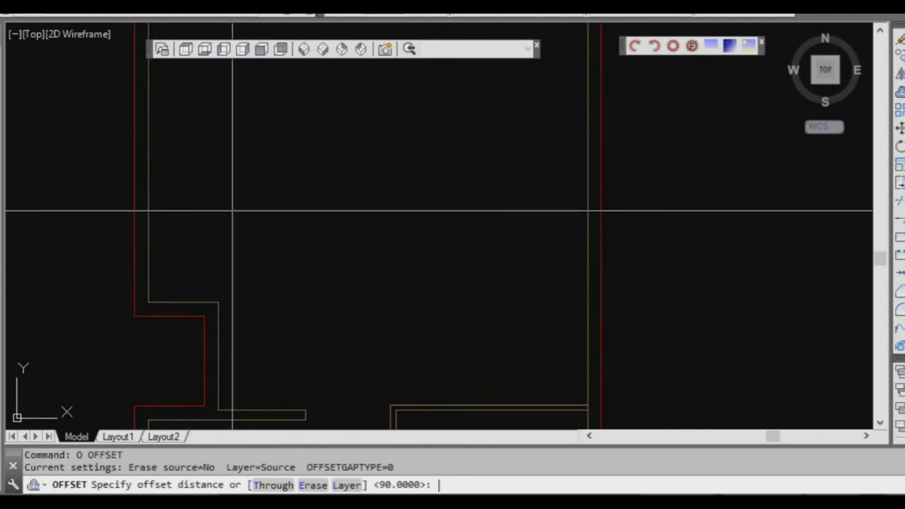
type("3300")
key("Return")
left_click(150, 187)
left_click(267, 192)
key("Escape")
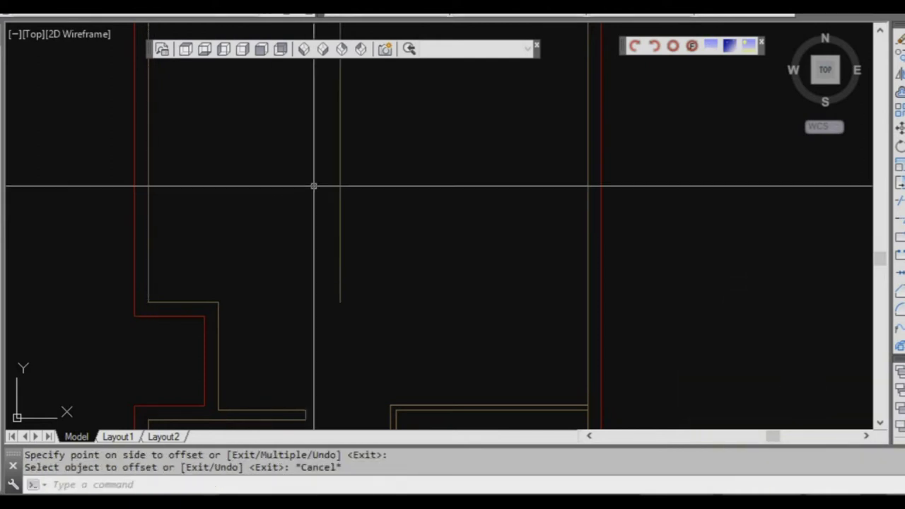
Offset the new vertical partition line above the left recess 90 mm to the right.
middle_click_drag(313, 183, 286, 236)
middle_click_drag(313, 201, 314, 234)
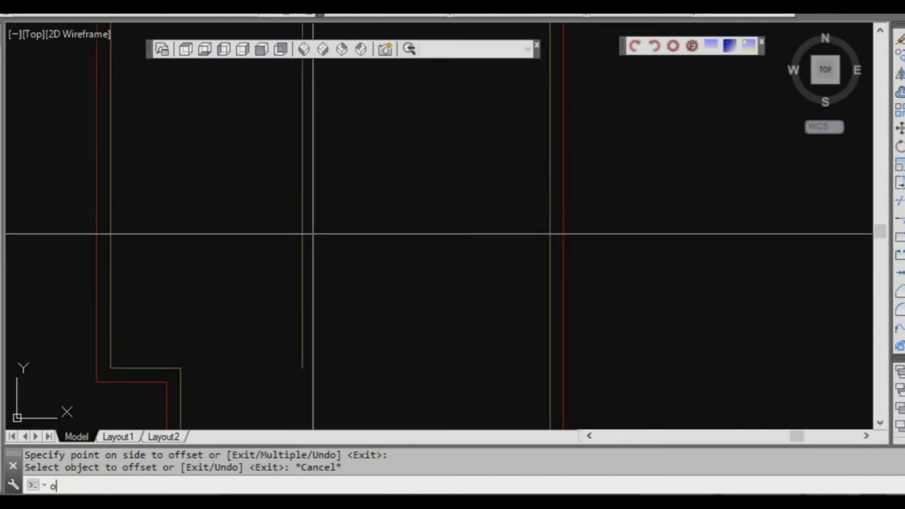
key("Return")
type("90")
key("Return")
left_click(302, 220)
left_click(335, 218)
key("Escape")
Fillet the recess's upper horizontal inner line with the partition's left line to form the room's inner corner.
scroll(203, 295, "down", 2)
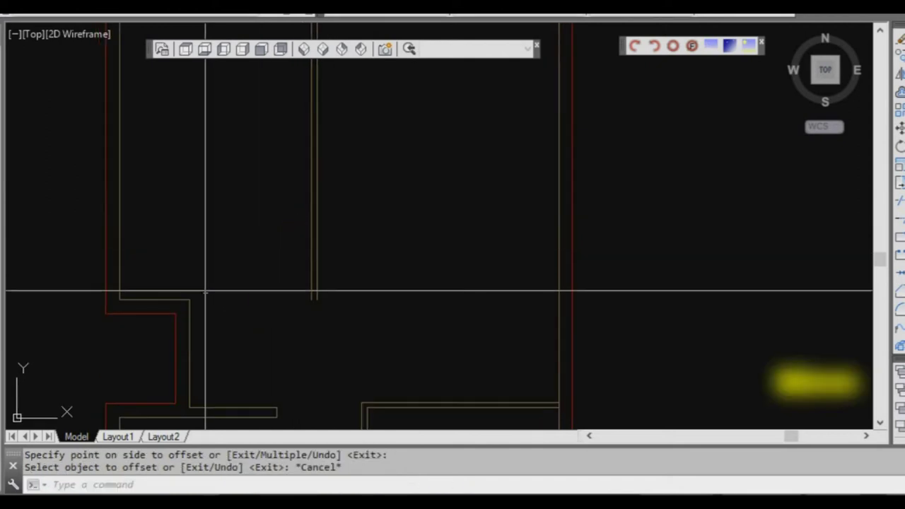
scroll(200, 295, "up", 4)
type("f")
key("Return")
left_click(161, 305)
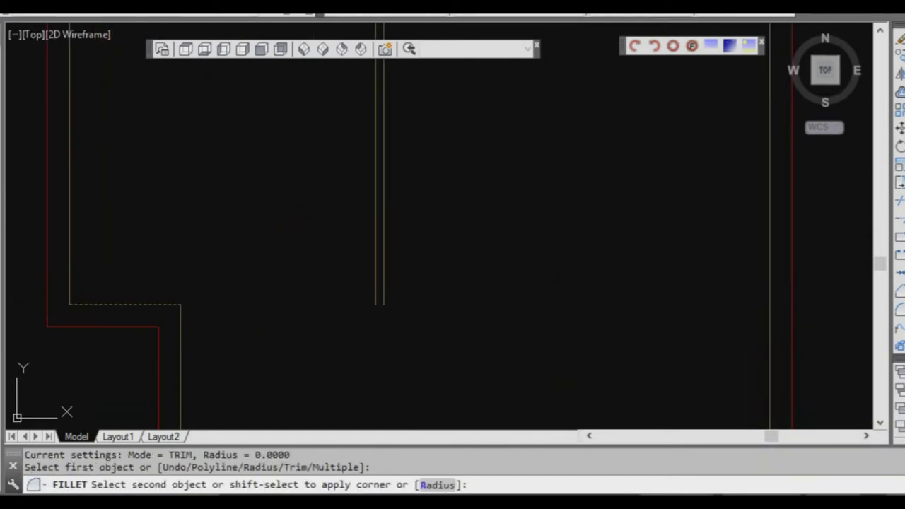
left_click(376, 233)
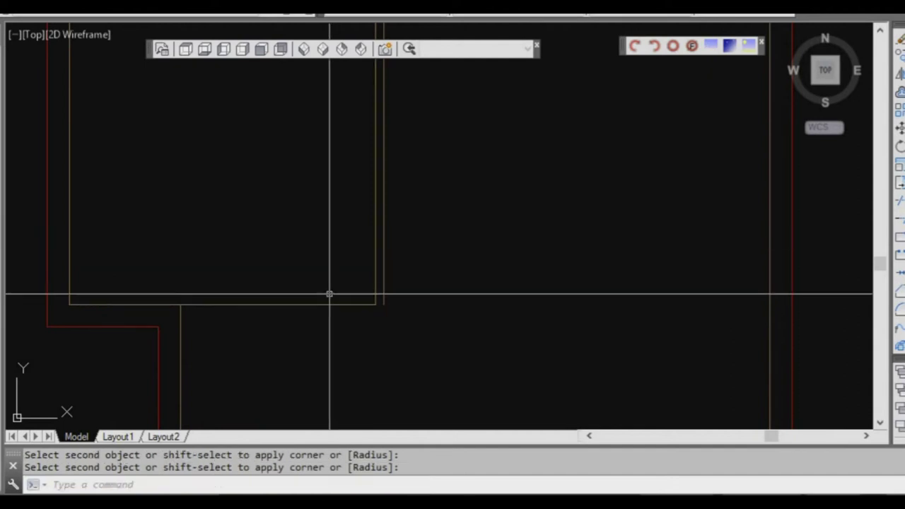
Offset the left room's extended bottom line 90 mm downward and end the command.
type("o")
key("Return")
type("90")
key("Return")
left_click(327, 305)
left_click(277, 346)
key("Escape")
Fillet the left room's lower wall line with the recess's vertical line and with the partition's right line.
scroll(180, 332, "up", 2)
type("f")
key("Return")
left_click(179, 299)
left_click(434, 287)
key("Return")
left_click(501, 286)
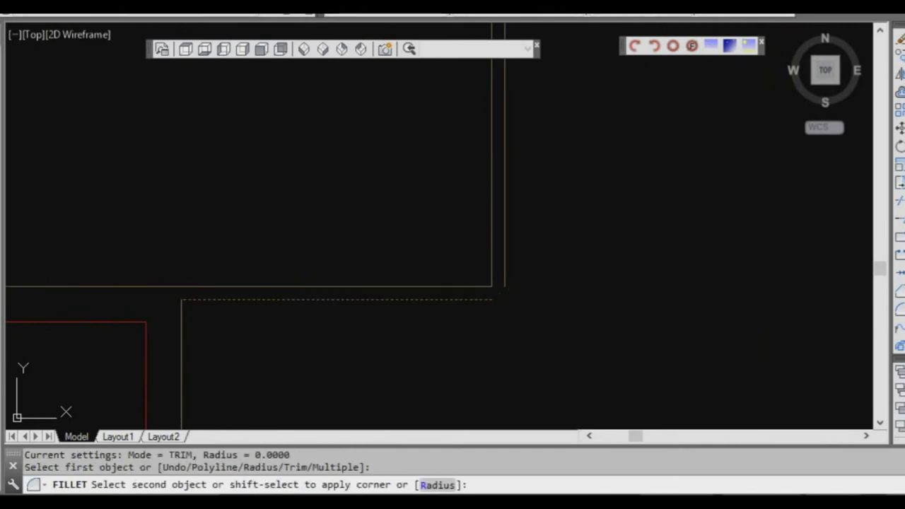
Offset the left room's bottom inner line 3300 mm upward to place the room's top wall line.
scroll(496, 283, "down", 2)
mouse_move(315, 262)
middle_mouse_down()
mouse_move(429, 261)
mouse_move(332, 343)
middle_mouse_up()
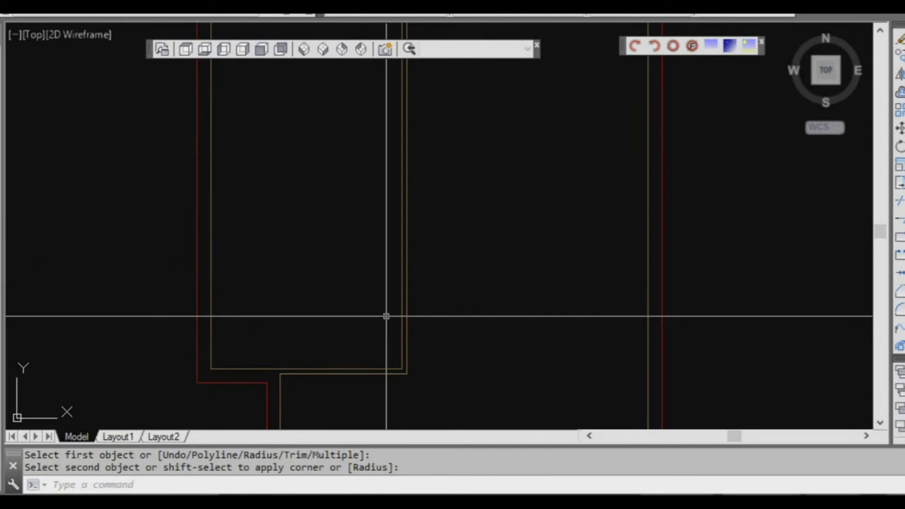
key("Escape")
type("o")
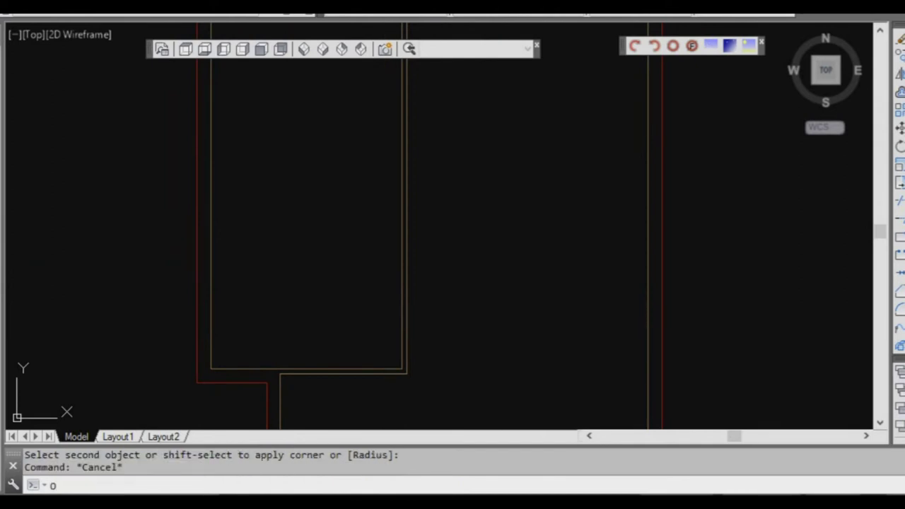
key("Return")
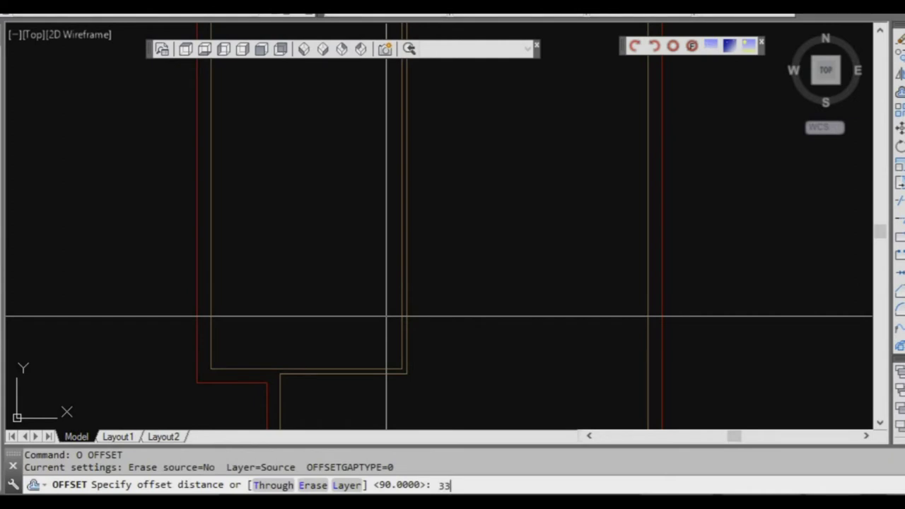
key("Return")
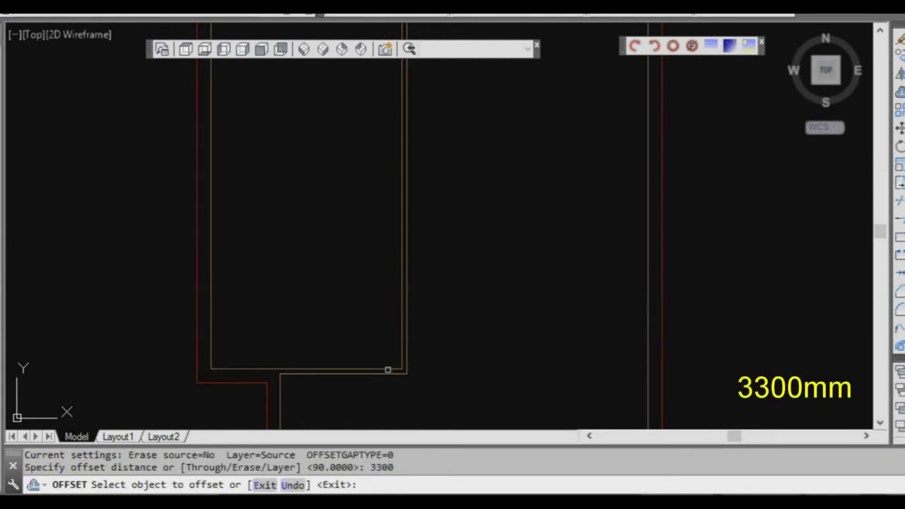
left_click(387, 369)
left_click(353, 247)
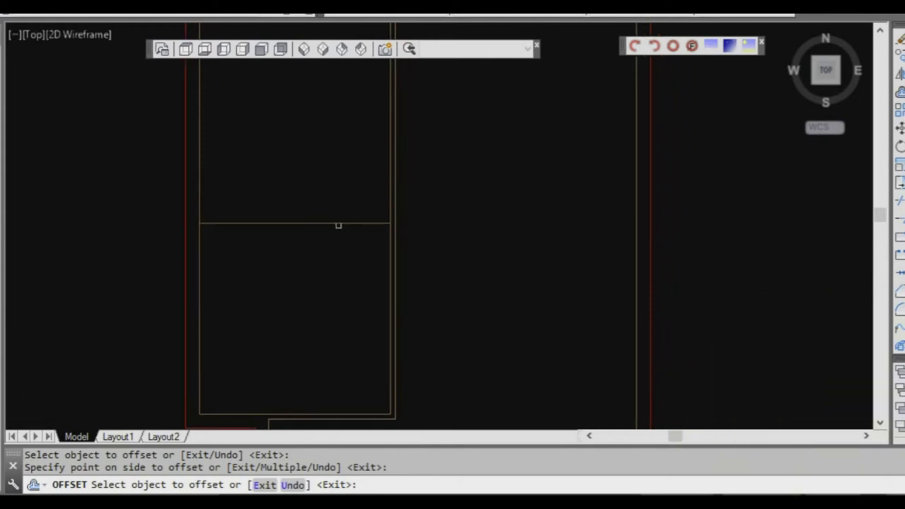
Offset the left room's top wall line 90 mm upward to give the wall its thickness.
scroll(338, 226, "up", 2)
key("Escape")
key("Escape")
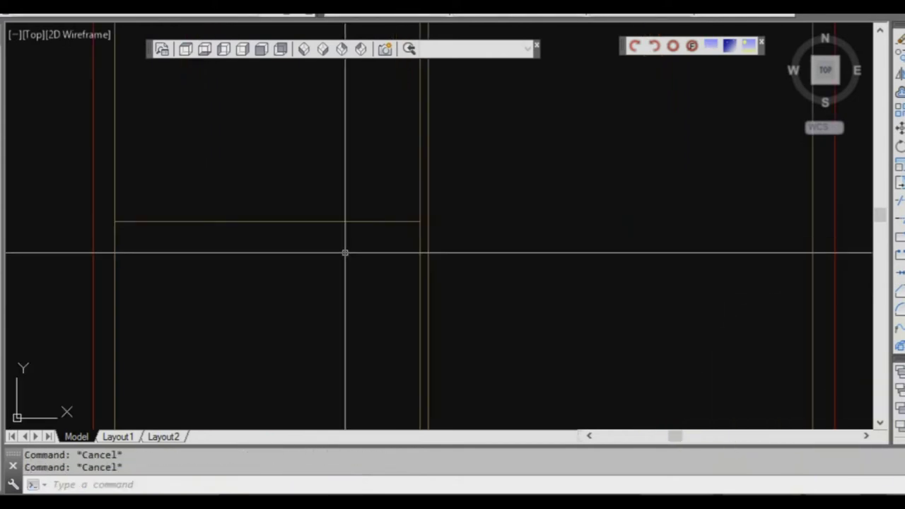
type("o")
key("Return")
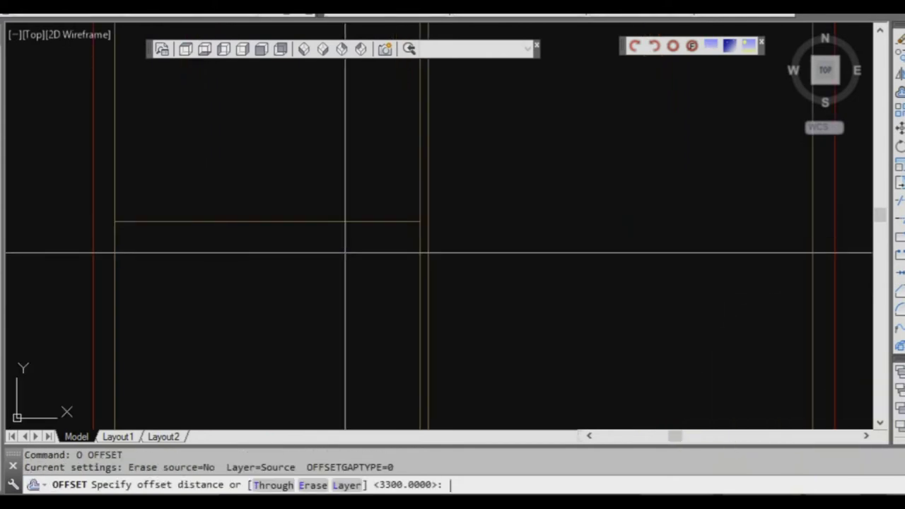
type("90")
key("Return")
left_click(347, 222)
left_click(347, 200)
key("Escape")
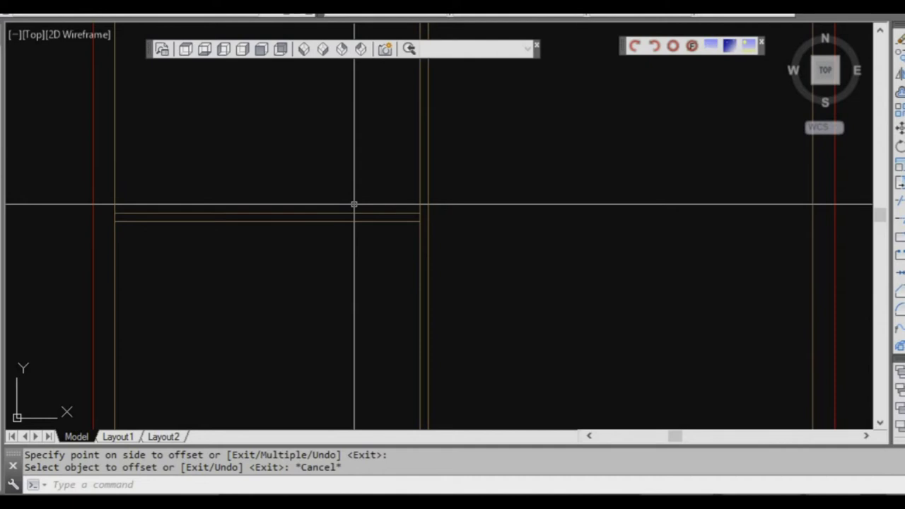
key("Escape")
Offset the upper line of the left room's top wall 600 mm upward.
type("o")
key("Return")
type("600")
key("Return")
left_click(352, 214)
left_click(351, 172)
key("Escape")
Offset the uppermost horizontal room line 90 mm upward to form a second parallel wall.
type("o")
key("Return")
type("90")
key("Return")
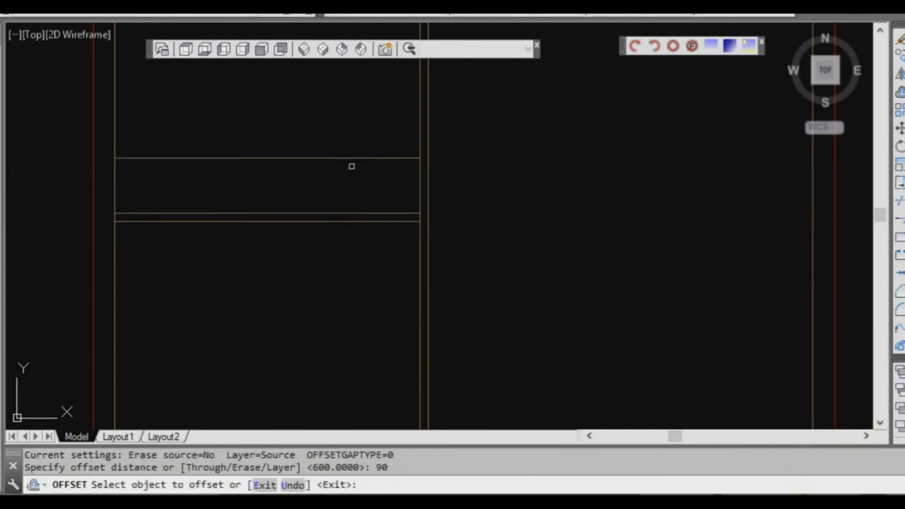
left_click(352, 159)
left_click(345, 122)
key("Escape")
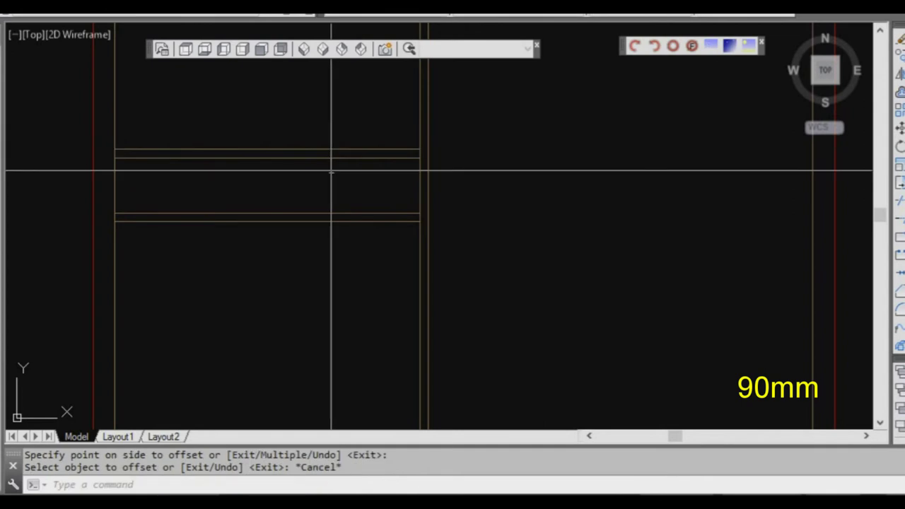
Draw a vertical line from the midpoint of the lower wall's bottom line up to the upper wall's top line.
scroll(333, 181, "down", 2)
scroll(319, 202, "up", 2)
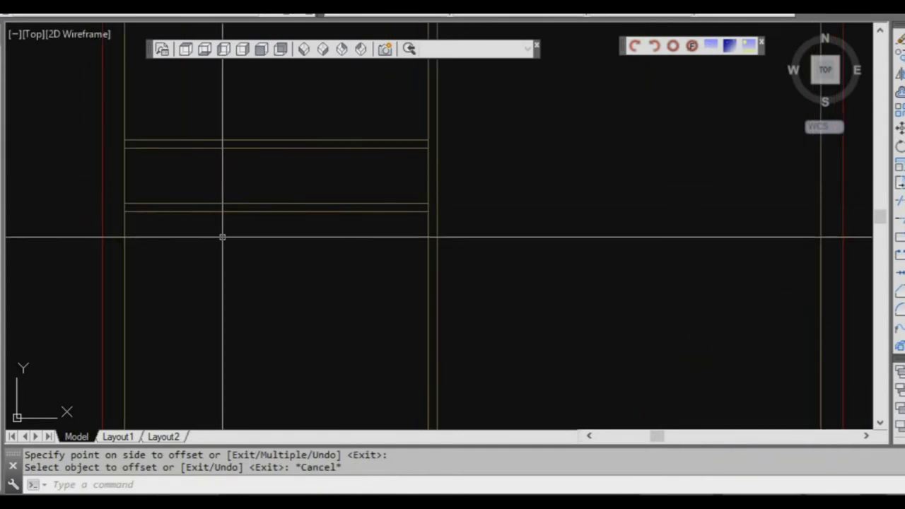
type("l")
key("Return")
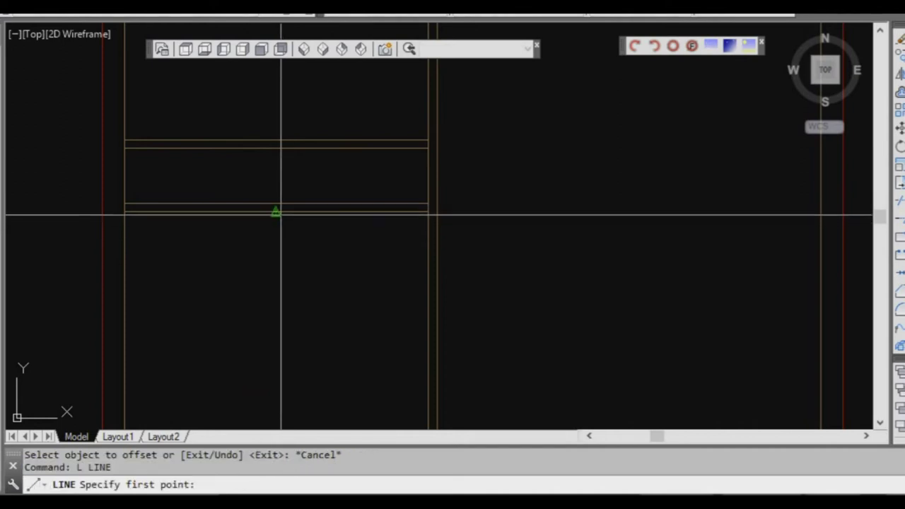
left_click(276, 211)
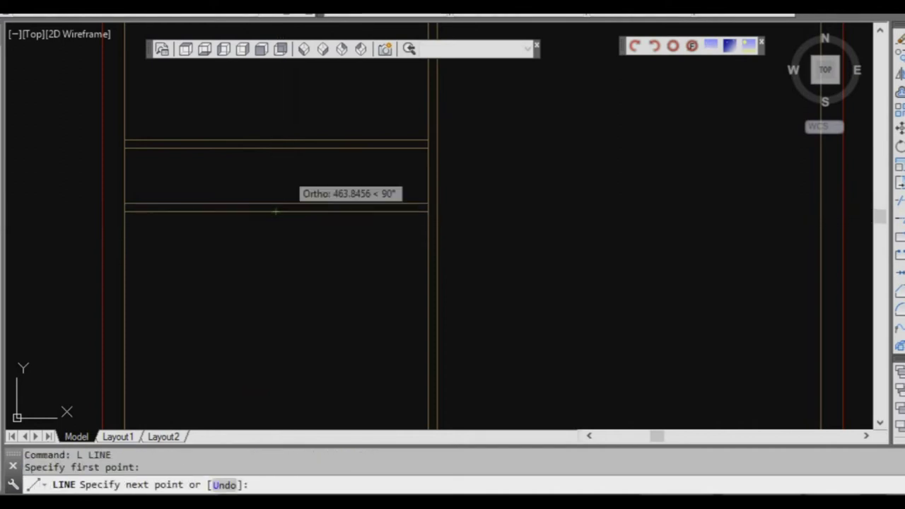
left_click(275, 141)
key("Escape")
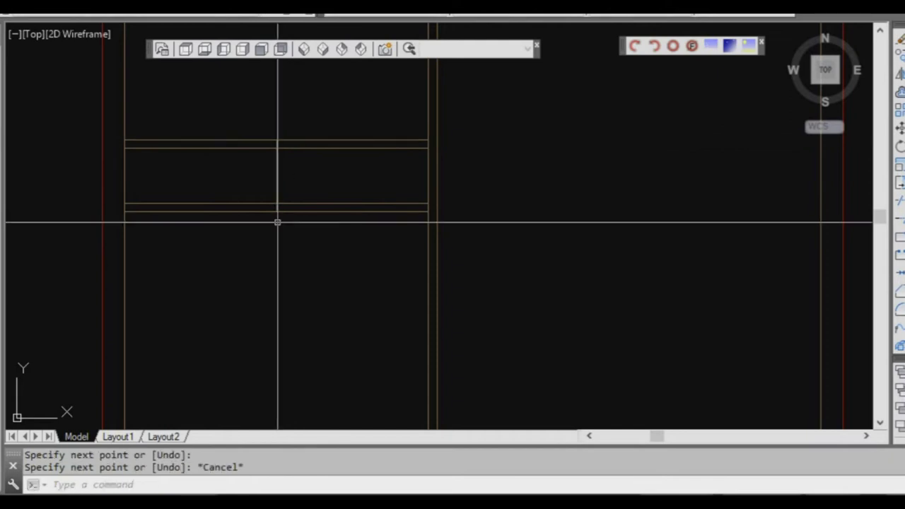
Move the vertical centre line to the right along the walls, then move it back to their midpoint.
scroll(278, 222, "up", 1)
left_click(283, 200)
left_click(257, 180)
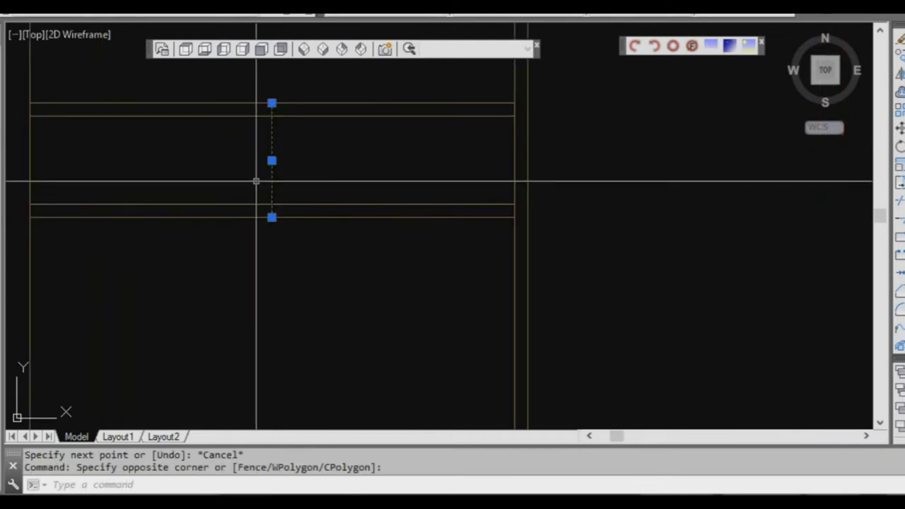
left_click(273, 217)
key("space")
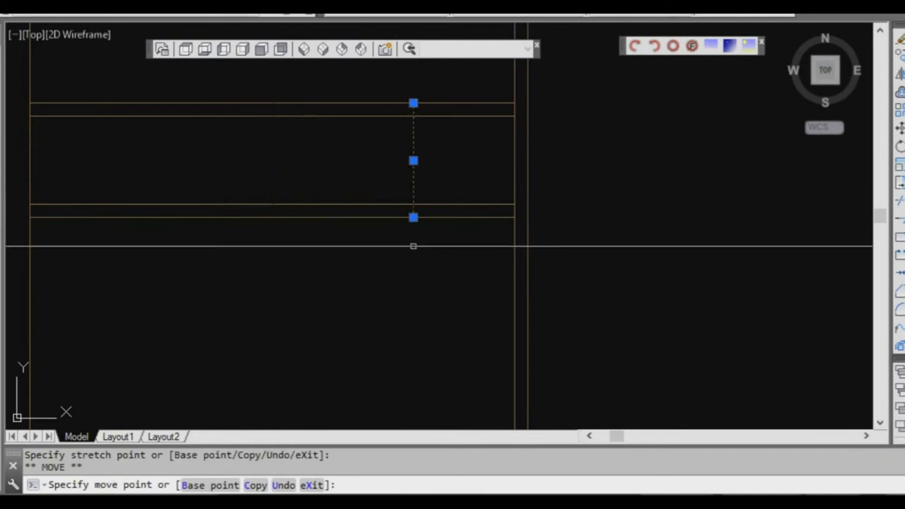
left_click(414, 219)
left_click(414, 218)
key("space")
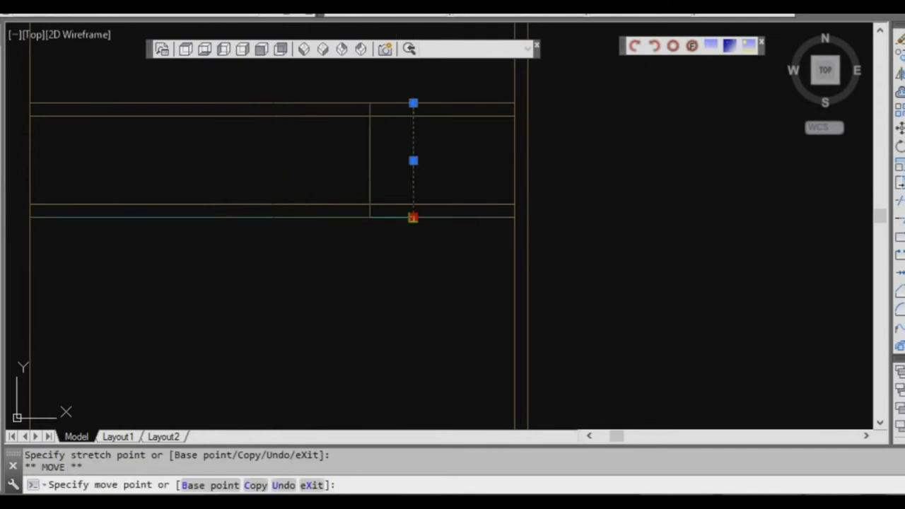
left_click(282, 219)
key("Escape")
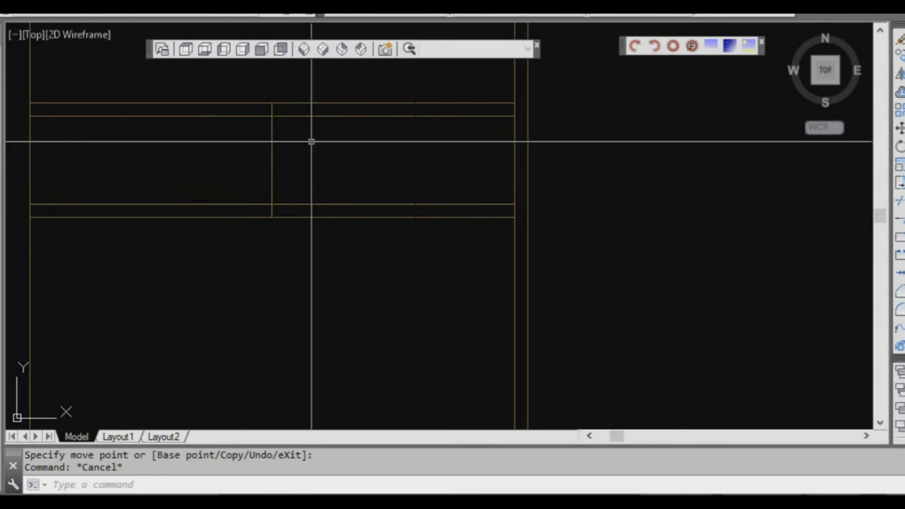
key("Escape")
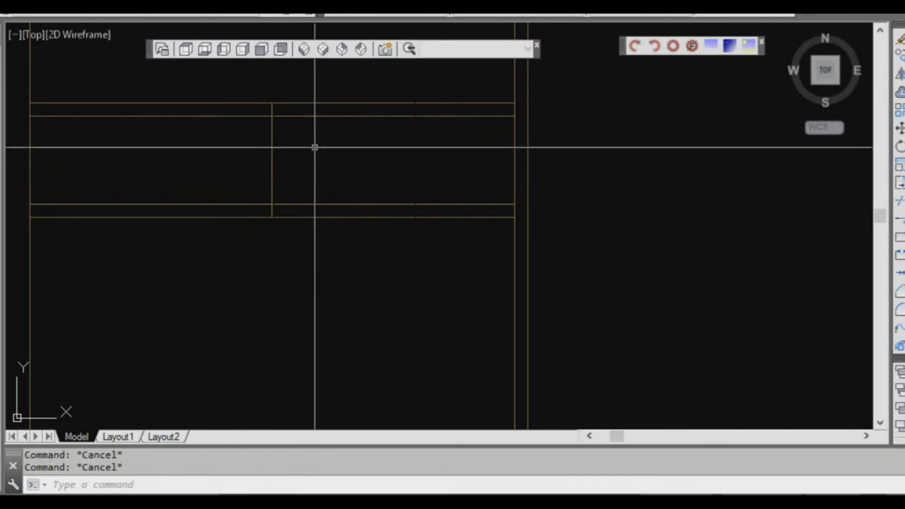
Offset the vertical centre line 45 mm to each side to form a 90 mm wall.
type("o")
key("Return")
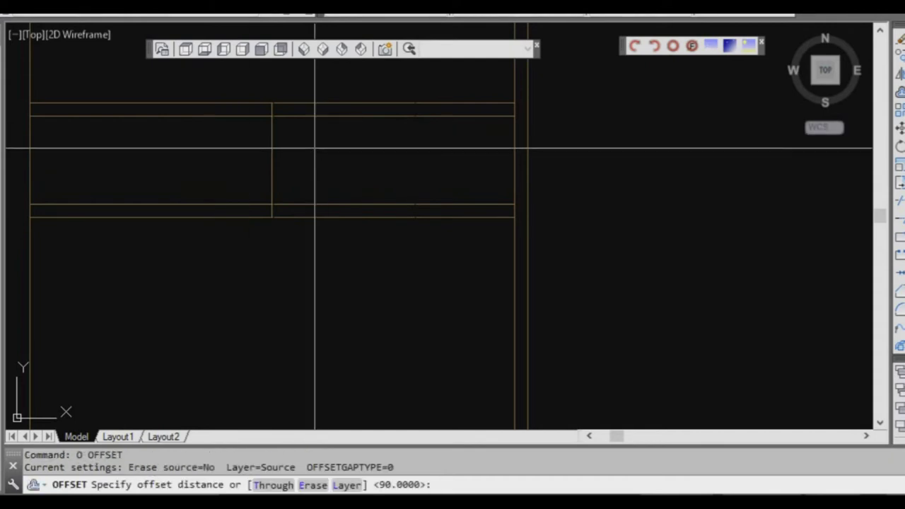
type("45")
key("Return")
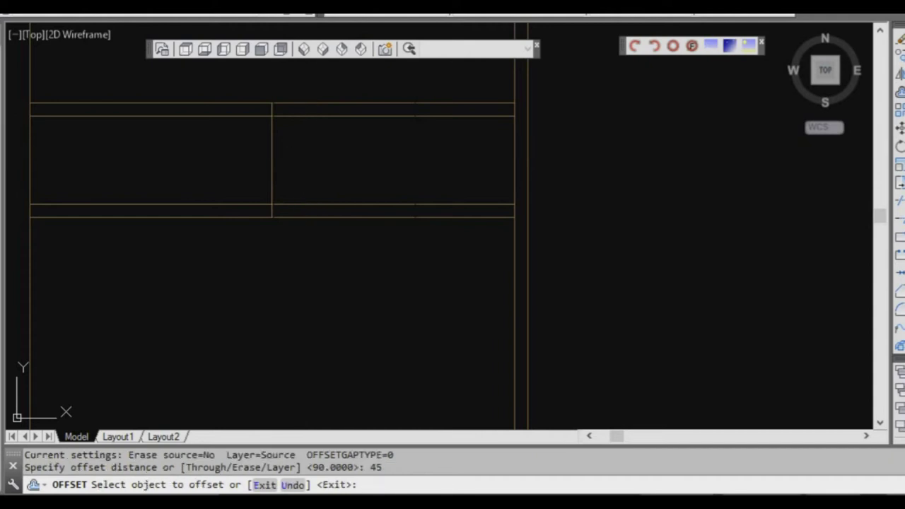
scroll(271, 131, "up", 2)
left_click(271, 133)
left_click(303, 127)
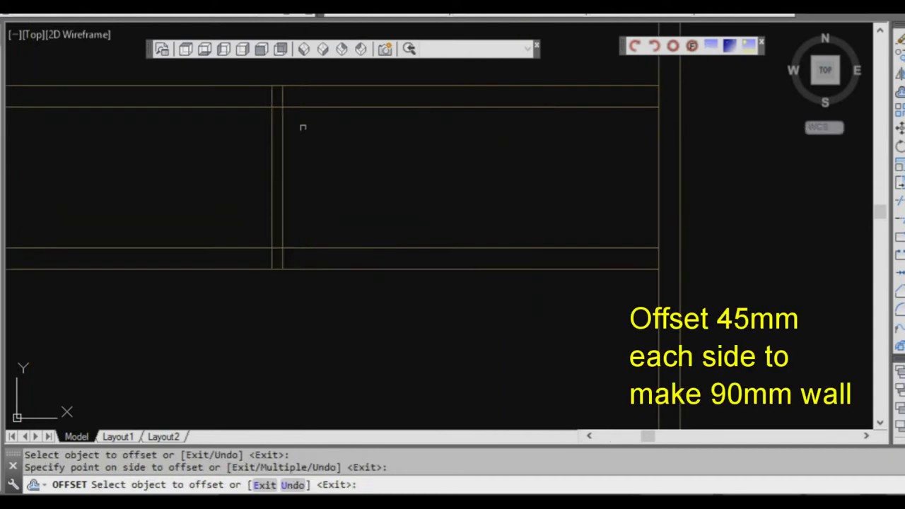
left_click(272, 123)
left_click(233, 127)
key("Escape")
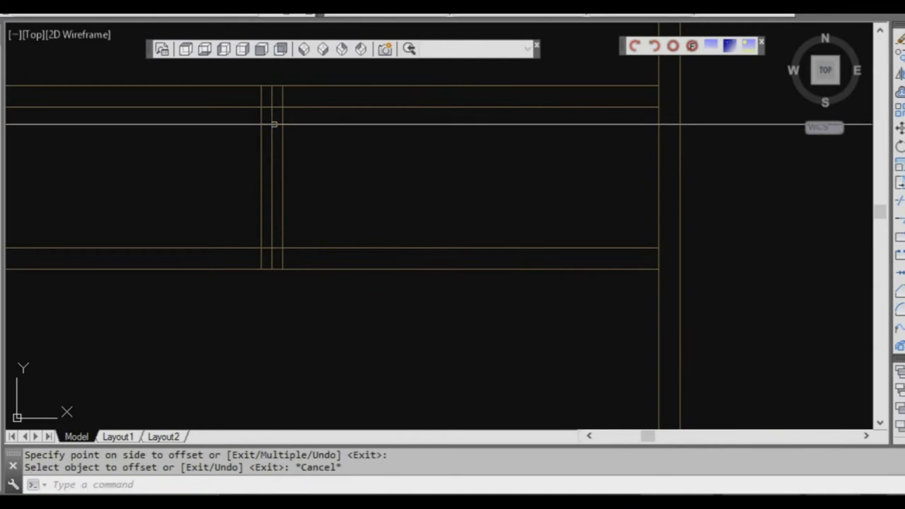
Erase the vertical centre line between the two offset lines.
scroll(275, 125, "up", 2)
left_click(275, 124)
left_click(259, 122)
type("e")
key("Return")
scroll(276, 136, "down", 1)
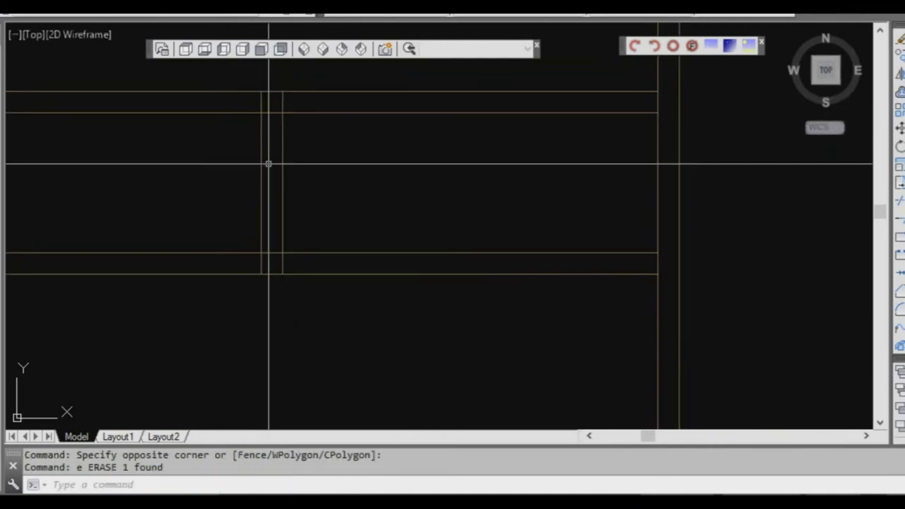
Measure the thickness of the short vertical wall between its two lines.
type("d")
key("Return")
left_click(262, 161)
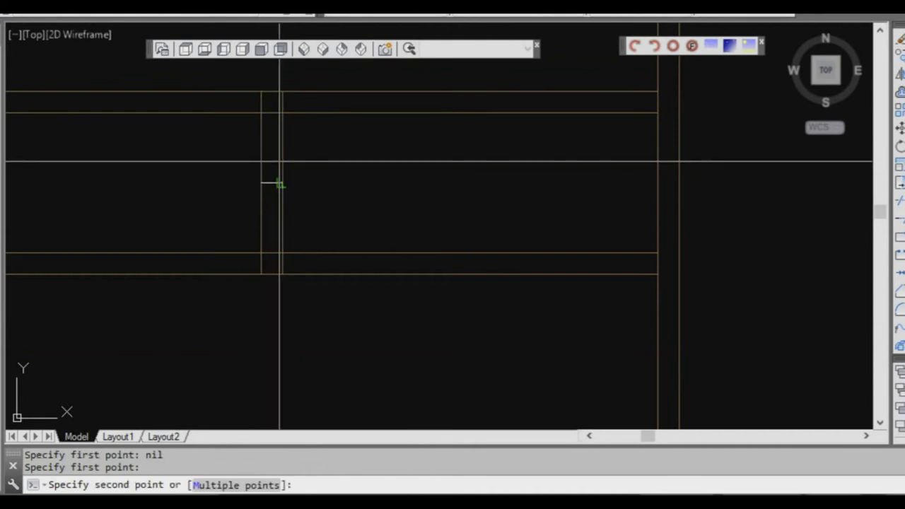
left_click(278, 161)
scroll(297, 162, "down", 1)
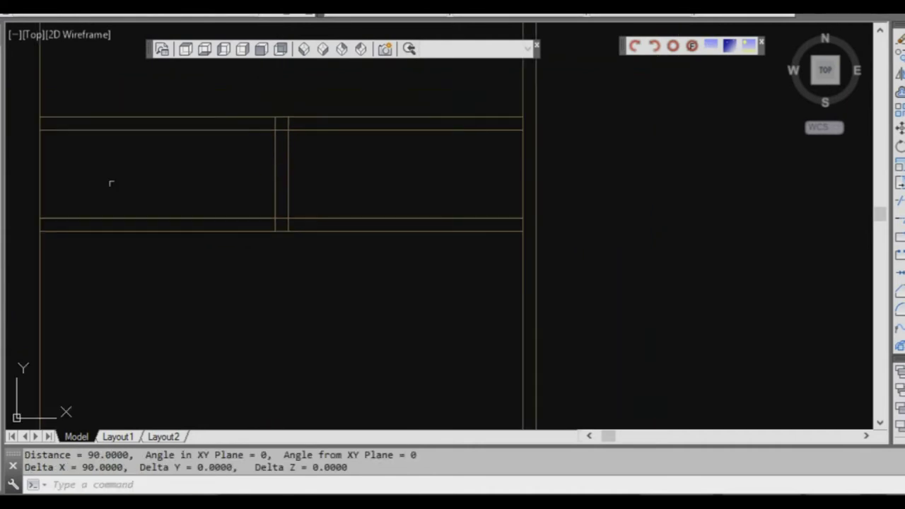
Measure the clear widths from the short vertical wall to the room's left and right walls.
key("Return")
left_click(41, 174)
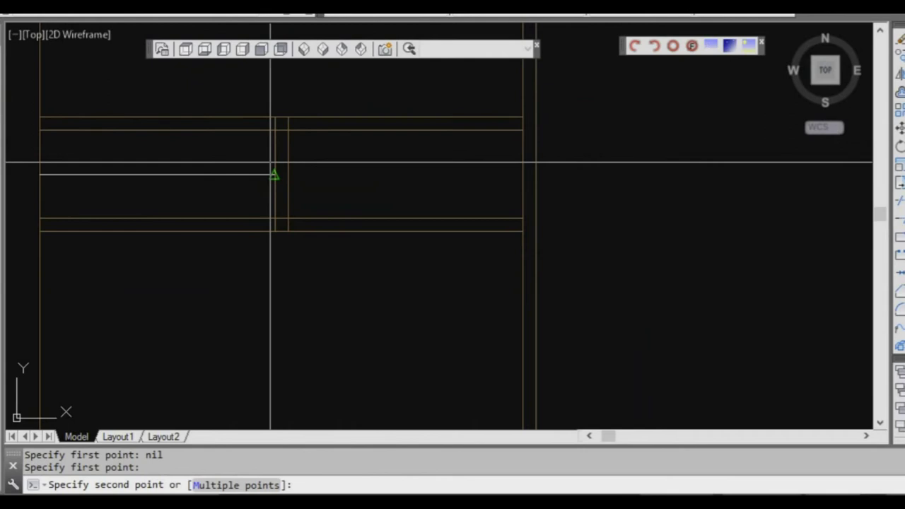
left_click(270, 163)
key("Return")
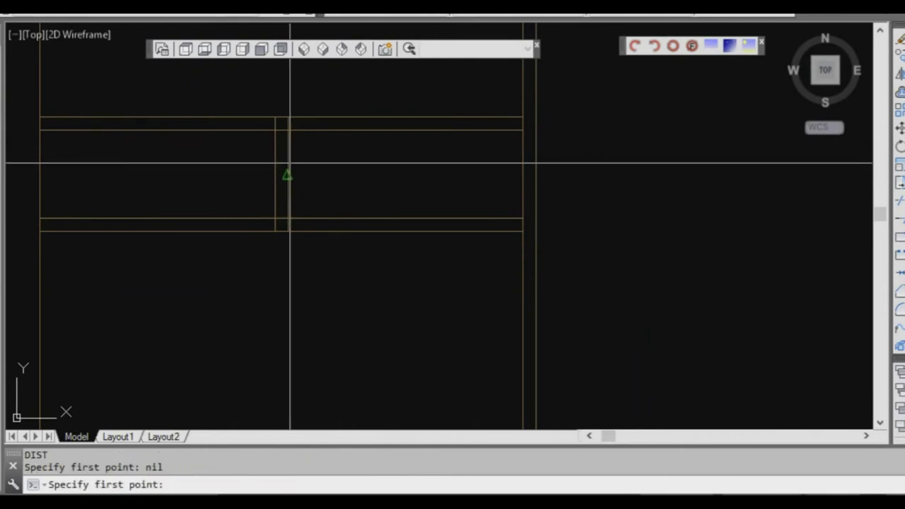
left_click(289, 174)
left_click(522, 174)
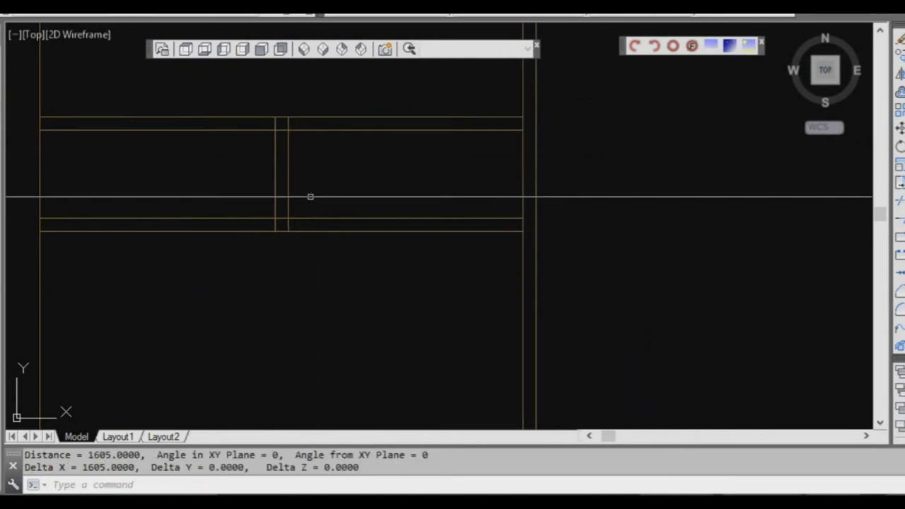
scroll(309, 196, "down", 2)
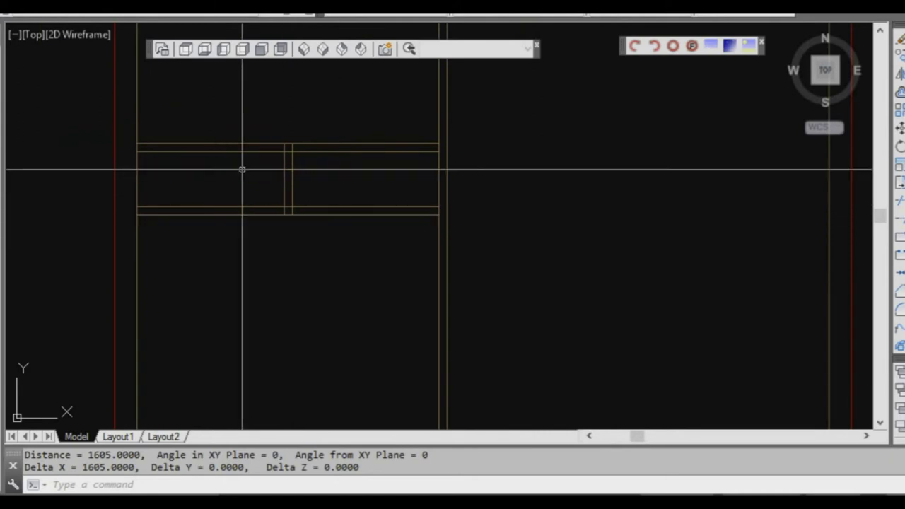
key("Escape")
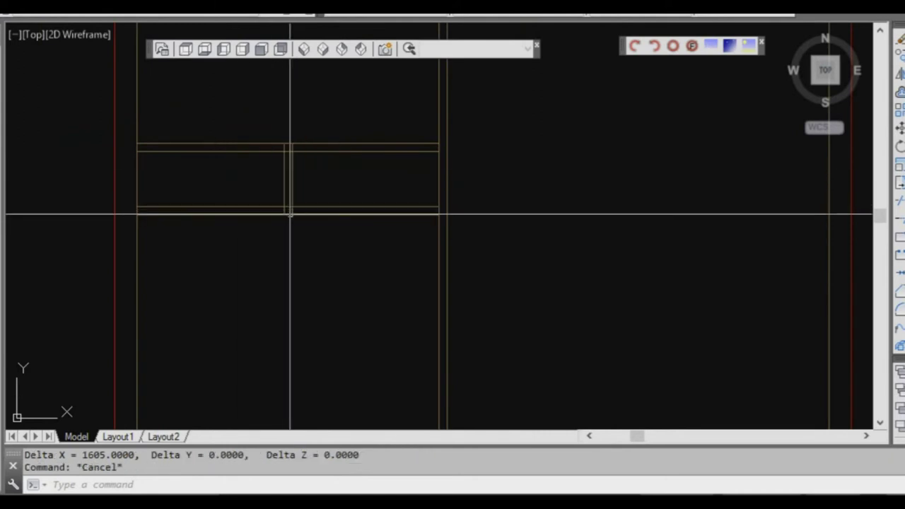
Fillet the lower wall's bottom line with the right vertical line and its top line with the left vertical line.
scroll(290, 211, "up", 2)
type("f")
key("Return")
left_click(292, 210)
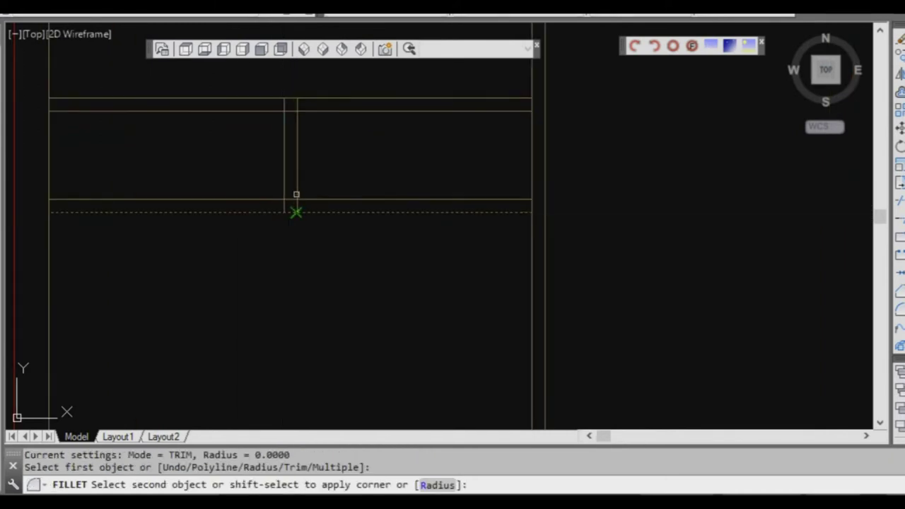
left_click(296, 195)
key("Return")
left_click(275, 199)
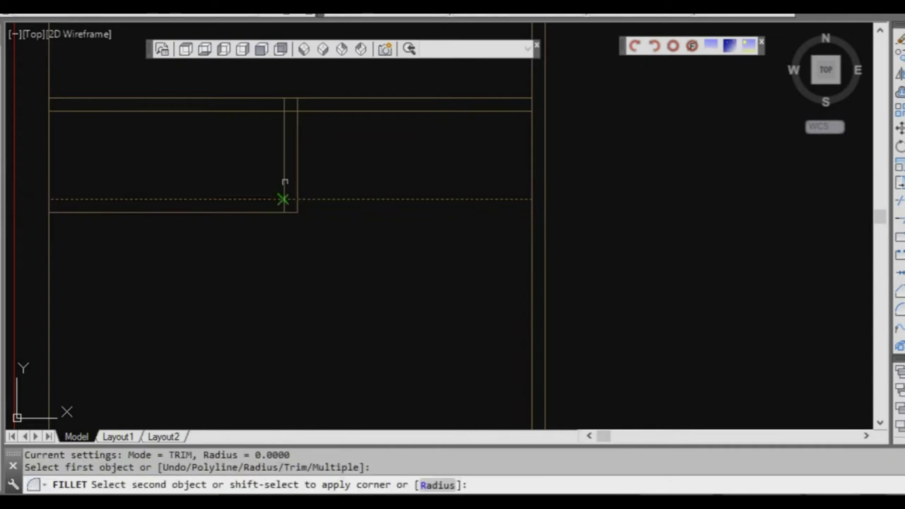
left_click(284, 183)
Fillet the upper wall's bottom line with the right vertical line and its top line with the left vertical line.
scroll(287, 176, "up", 2)
key("Return")
left_click(303, 107)
middle_click_drag(311, 101, 309, 153)
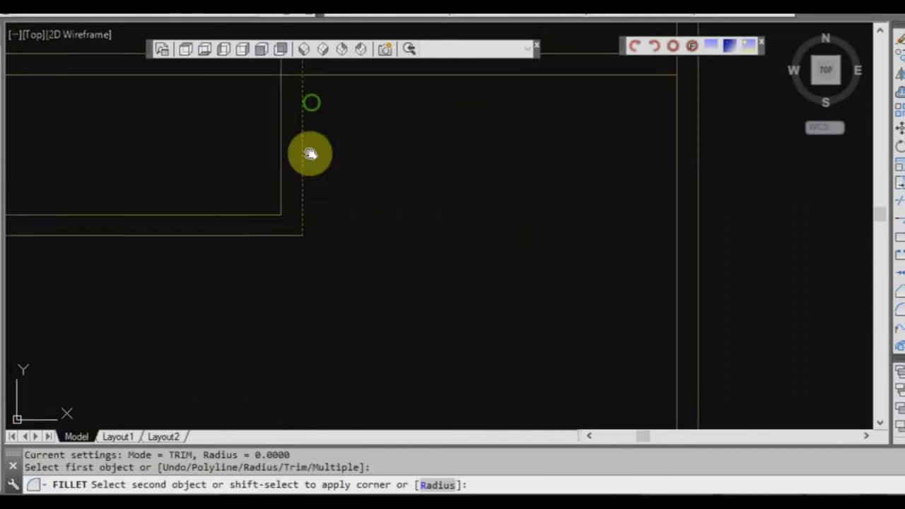
left_click(324, 126)
left_click(316, 126)
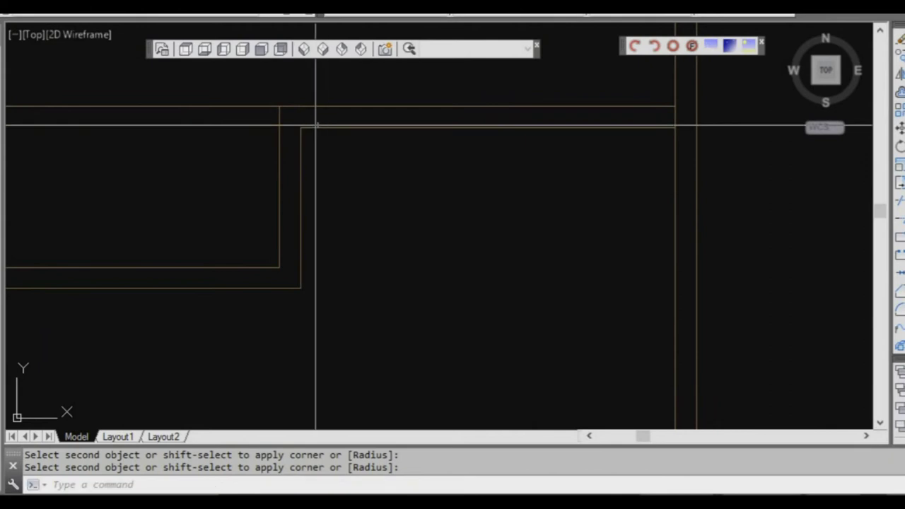
key("Return")
left_click(280, 121)
left_click(296, 108)
scroll(296, 107, "down", 5)
mouse_move(430, 166)
middle_mouse_down()
mouse_move(361, 216)
mouse_move(343, 263)
middle_mouse_up()
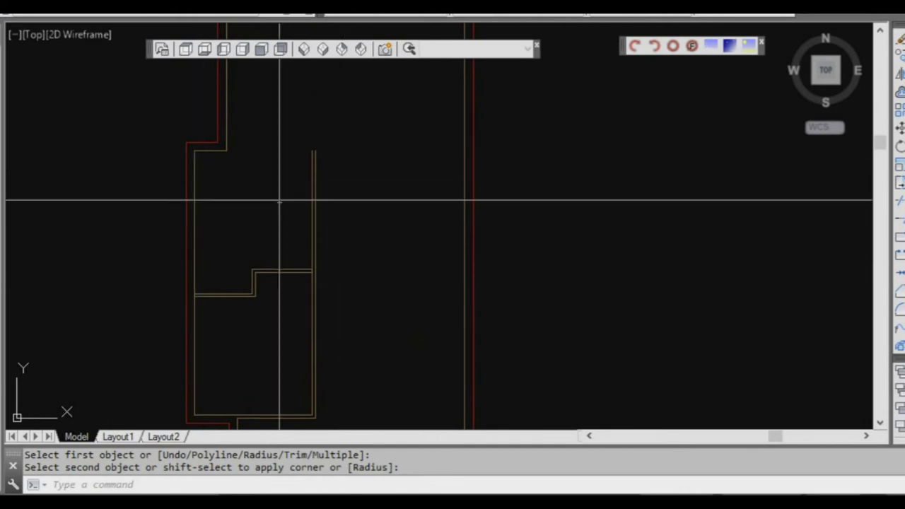
scroll(304, 152, "up", 2)
left_click(164, 162)
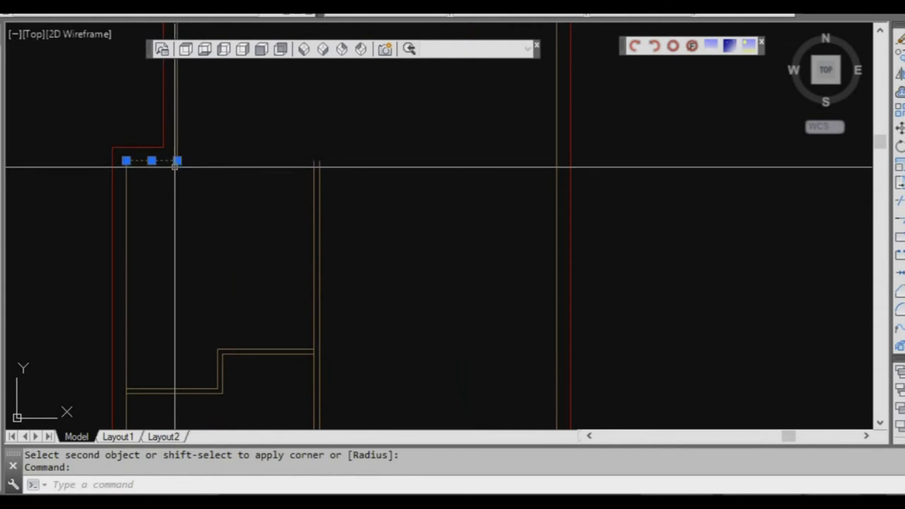
left_click(177, 160)
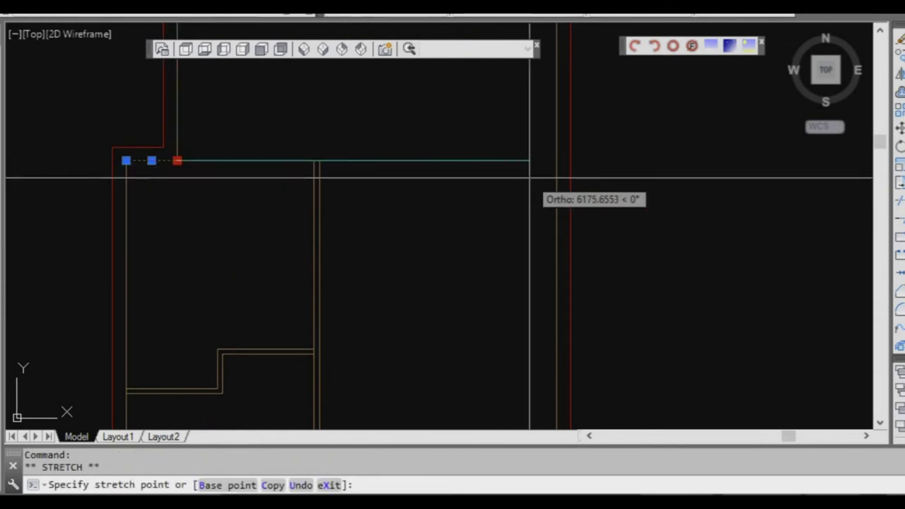
key("Escape")
scroll(174, 163, "up", 4)
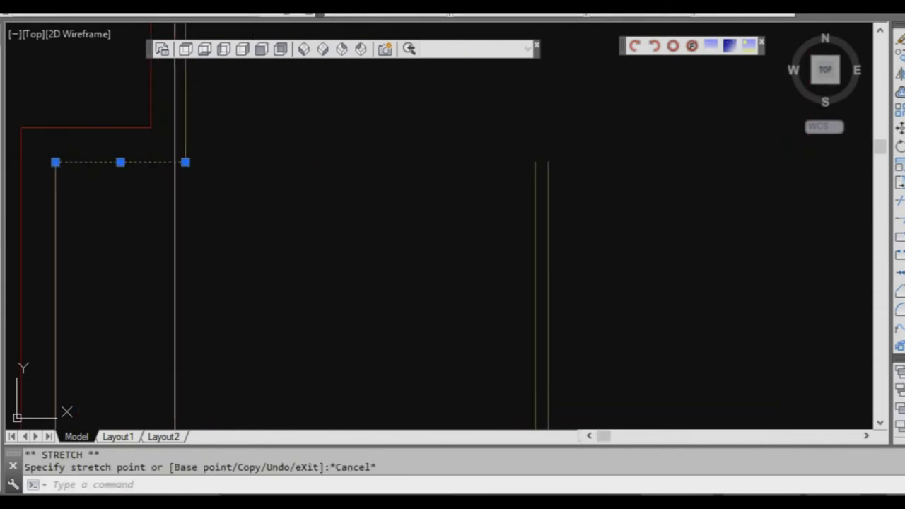
mouse_move(185, 162)
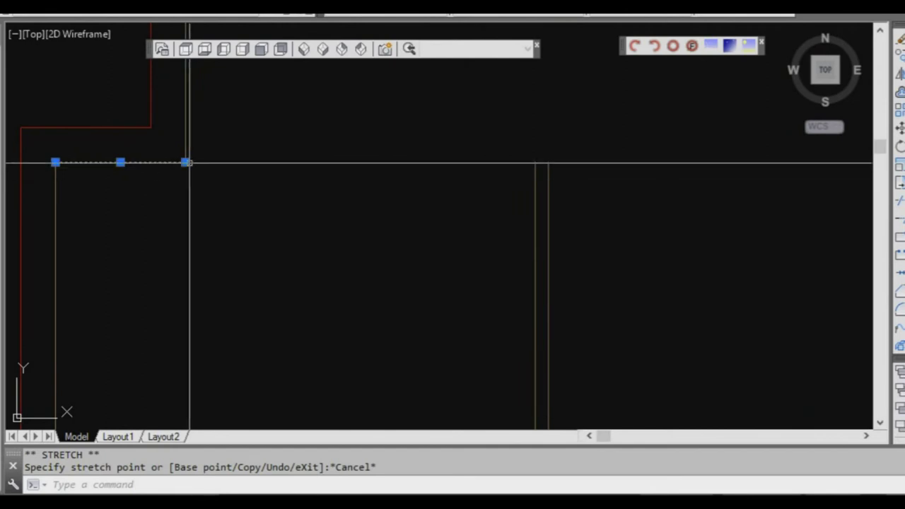
left_click(186, 162)
scroll(192, 168, "down", 4)
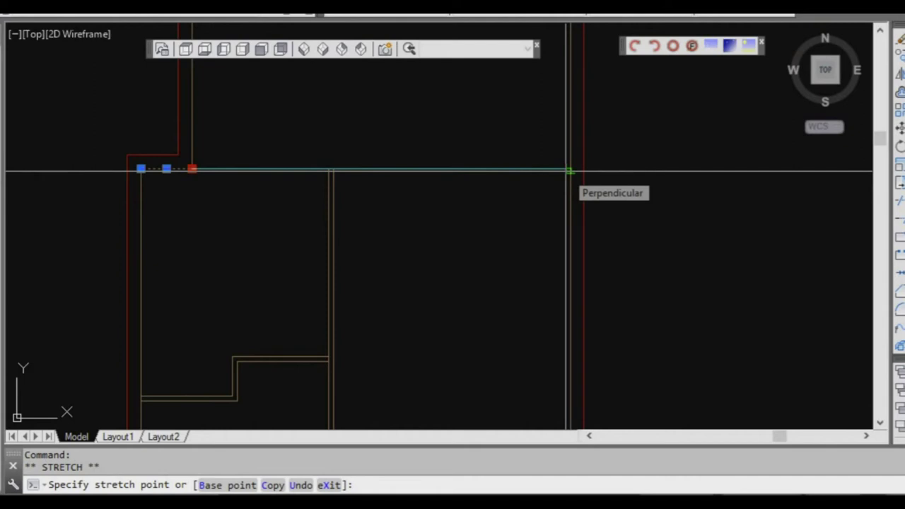
scroll(569, 171, "up", 2)
scroll(569, 169, "down", 1)
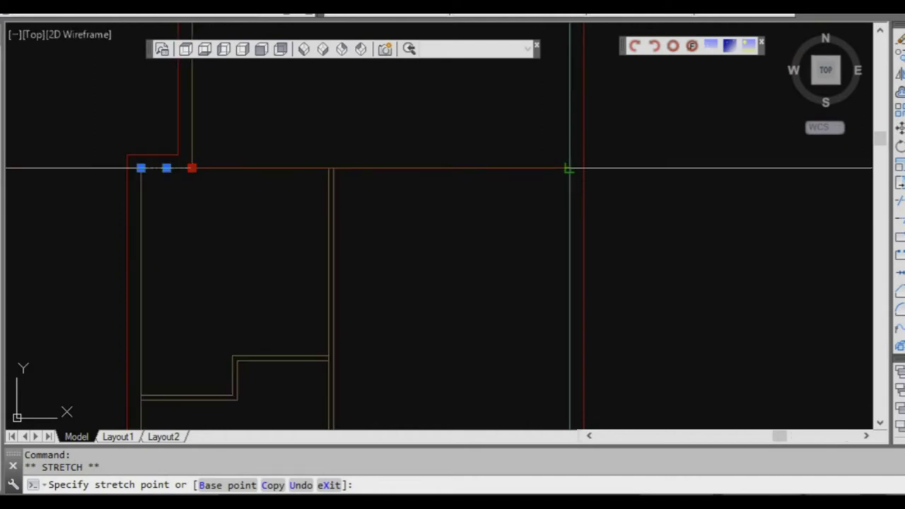
key("Escape")
key("Escape")
key("Escape")
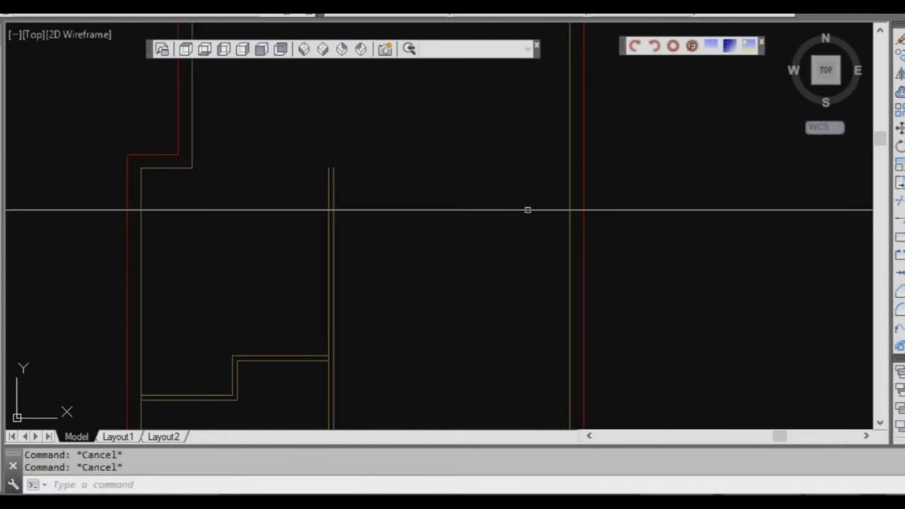
Extend the short horizontal timber line at the left wall's step to the inner line of the right exterior wall.
type("ex")
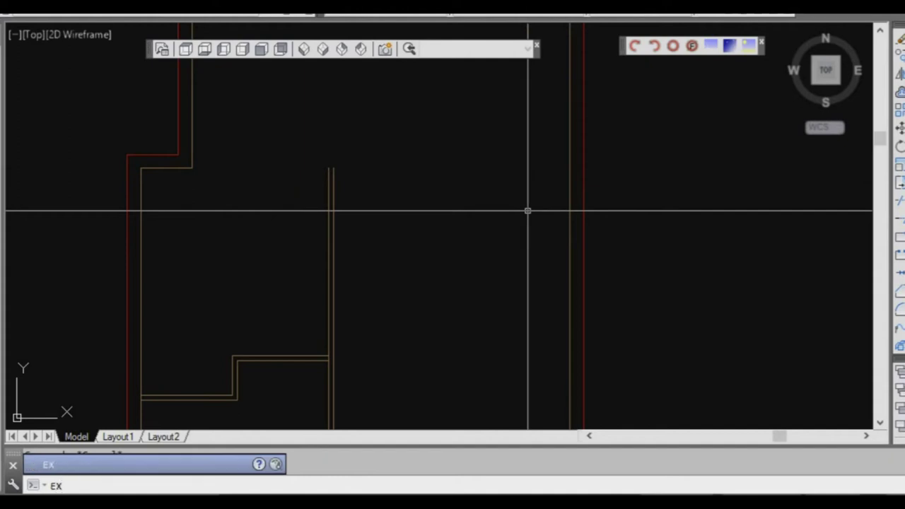
key("Return")
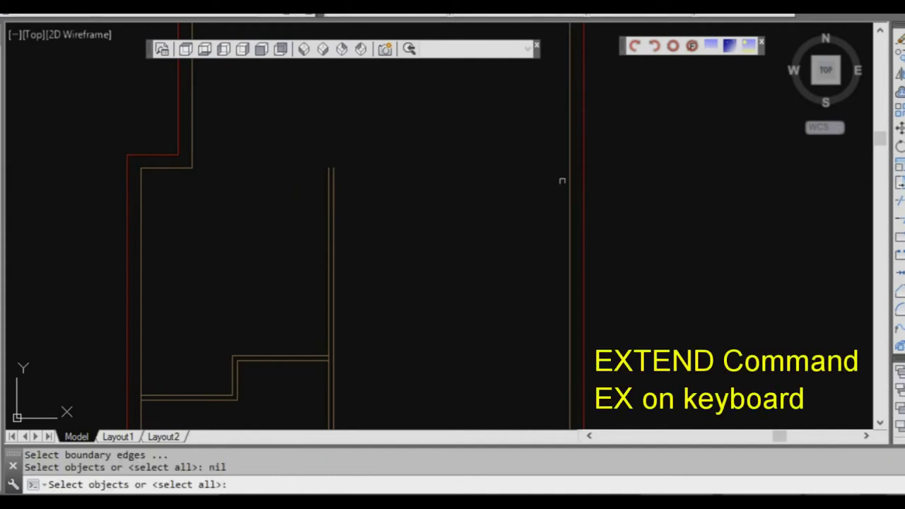
left_click(569, 175)
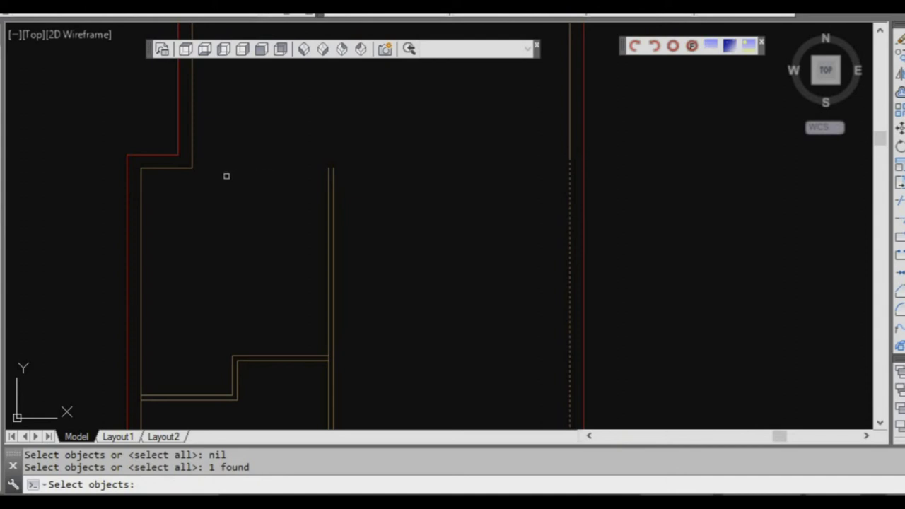
key("Return")
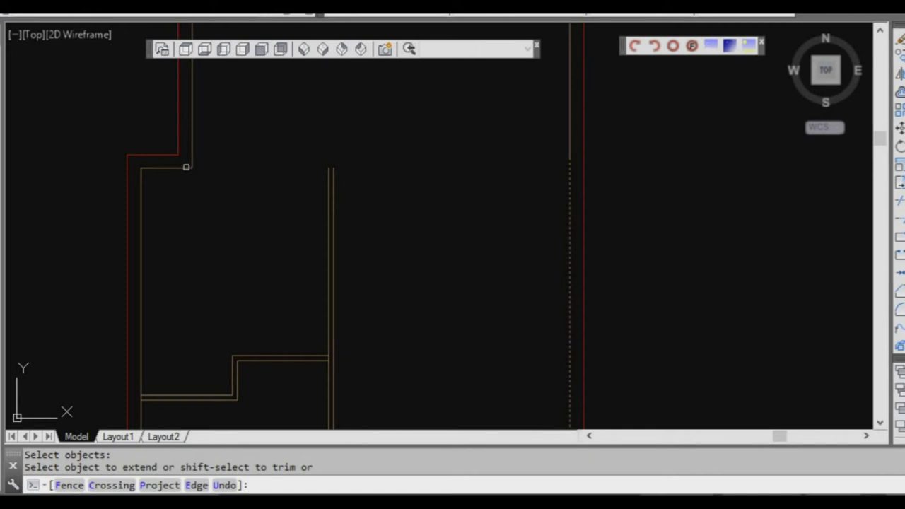
key("Escape")
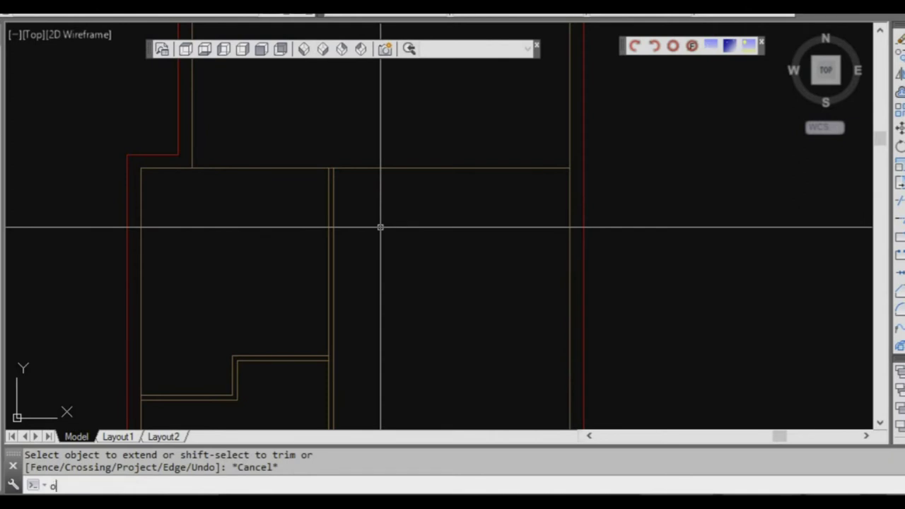
key("Escape")
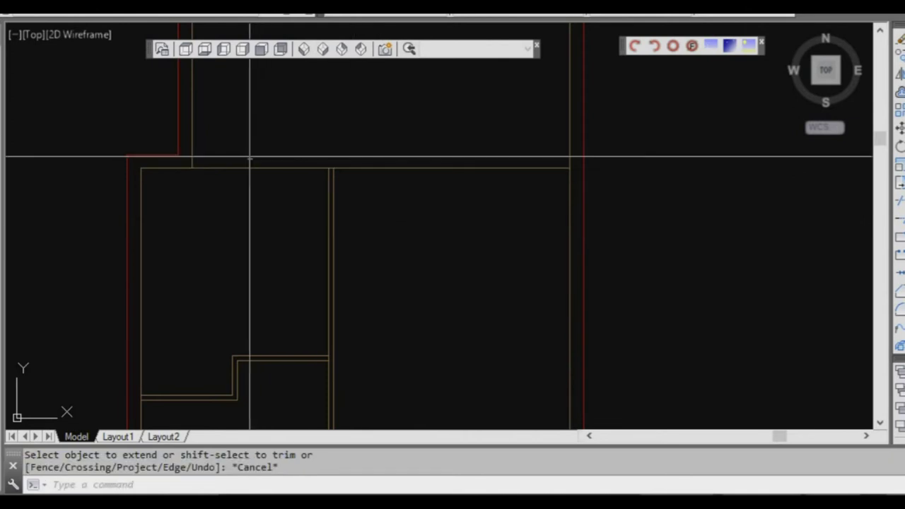
Offset the extended horizontal wall line 240 mm upward.
scroll(248, 162, "up", 2)
key("Escape")
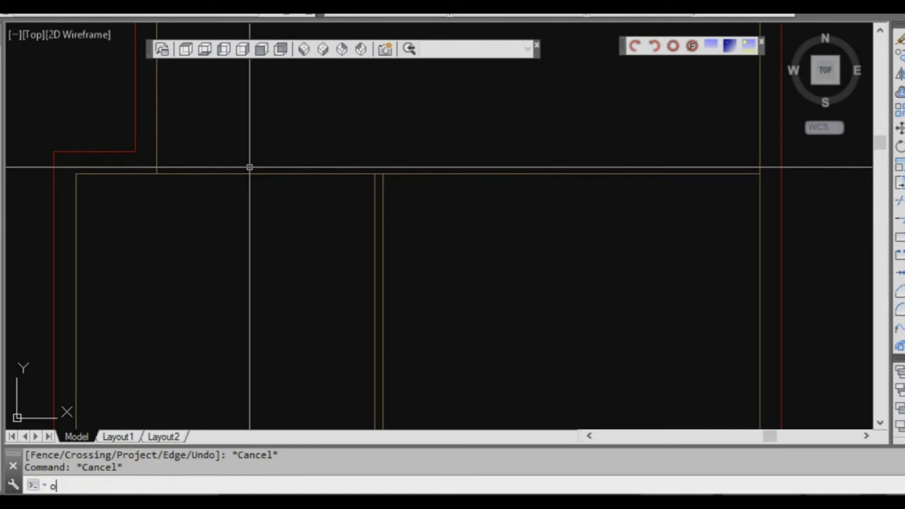
key("Return")
type("240")
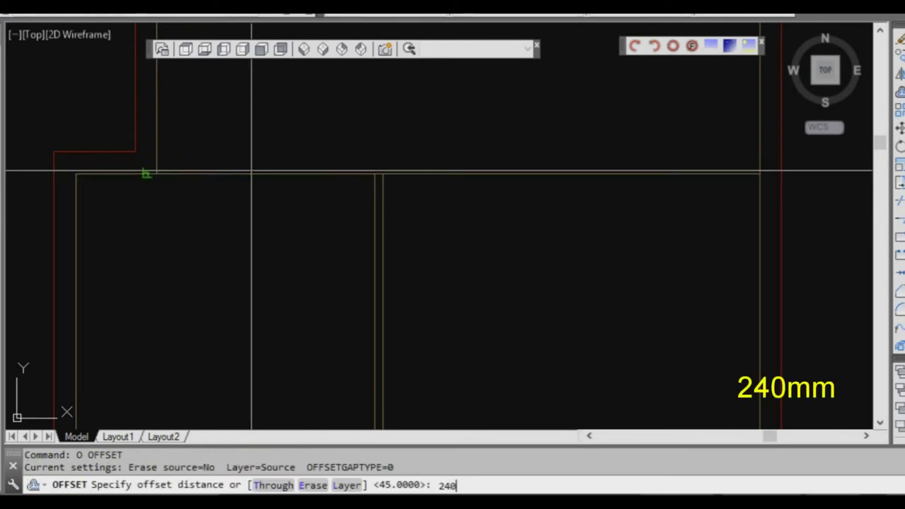
key("Return")
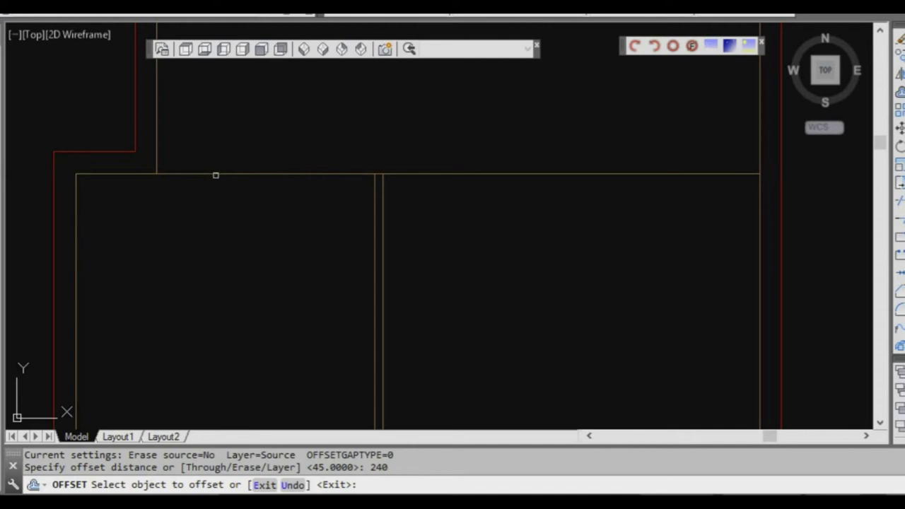
left_click(216, 175)
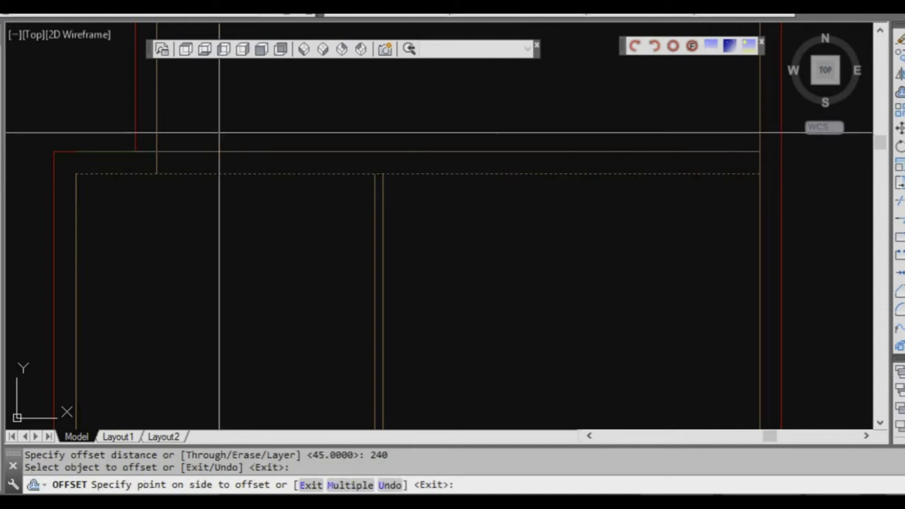
left_click(219, 134)
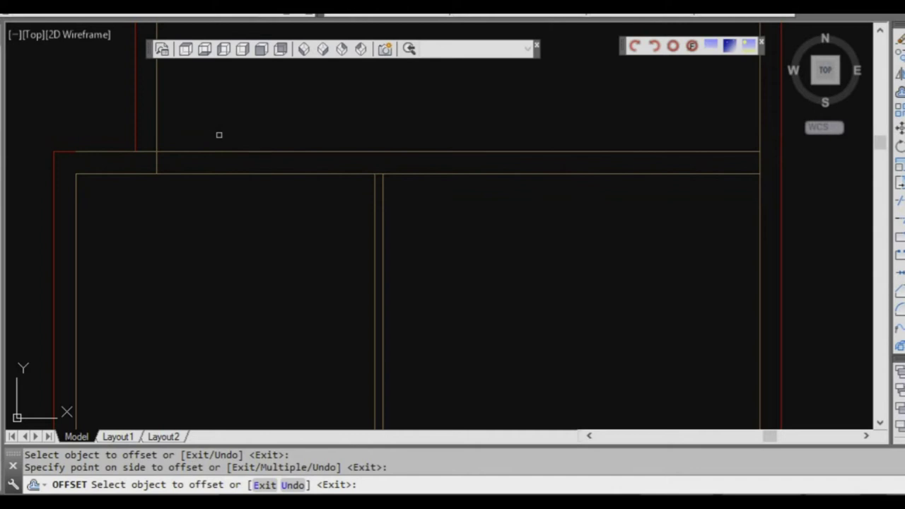
key("Escape")
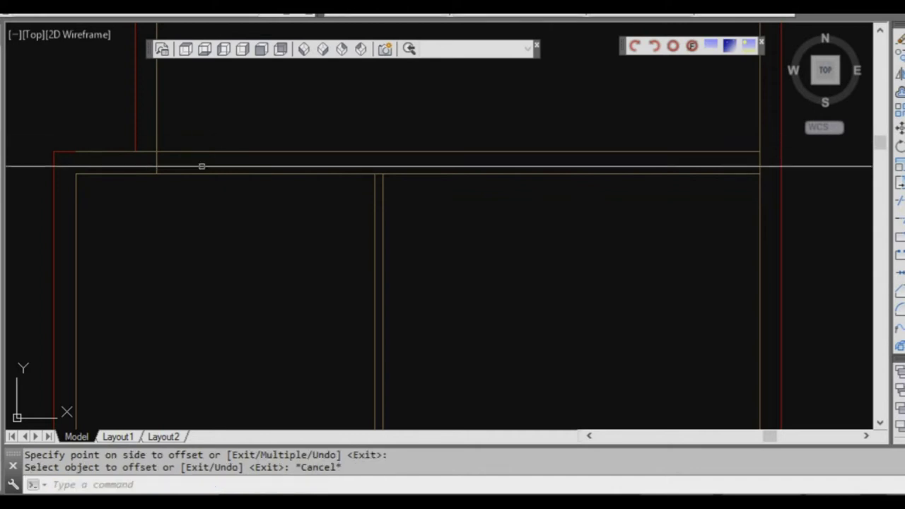
Fillet the upper line of the 240 mm wall with the left wall's inner vertical line above it.
type("f")
key("Return")
left_click(167, 152)
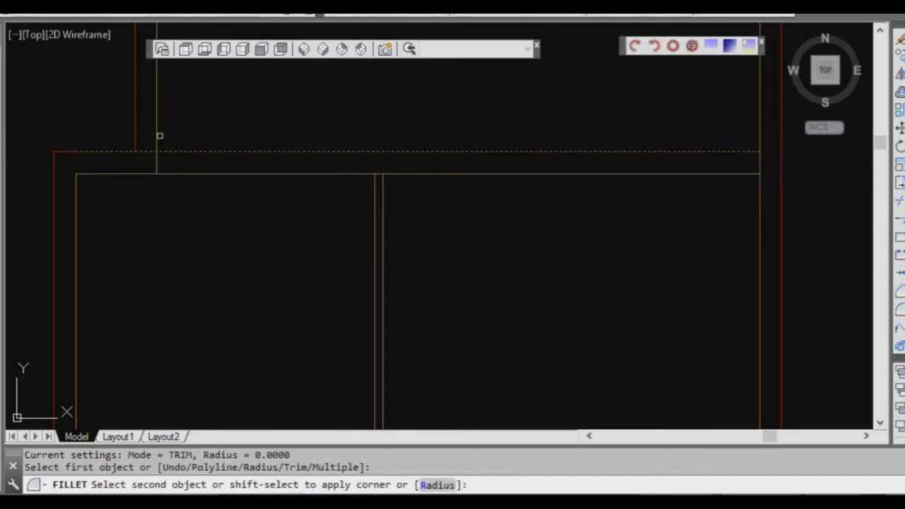
left_click(159, 135)
scroll(212, 166, "down", 2)
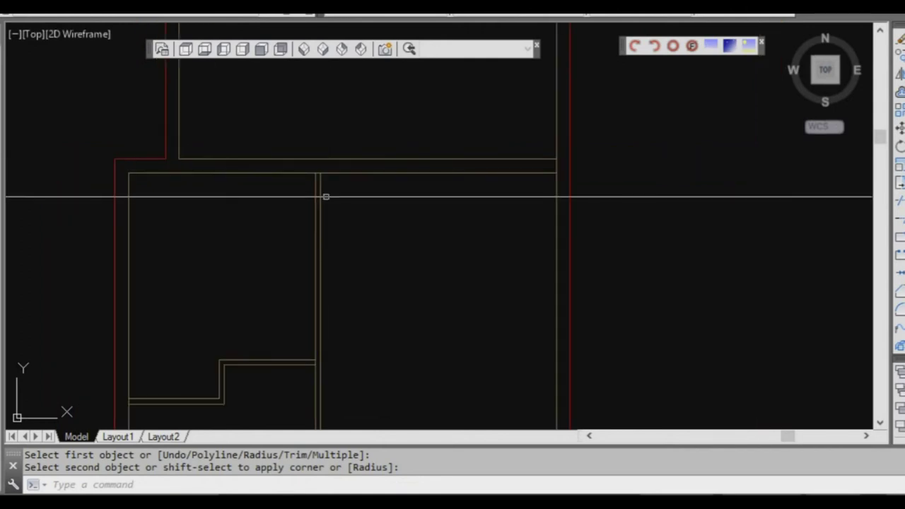
Trim the 240 mm wall's lower line between the two lines of the existing vertical internal wall.
scroll(326, 196, "up", 2)
type("tr")
key("Return")
left_click(338, 188)
left_click(295, 169)
scroll(314, 158, "up", 2)
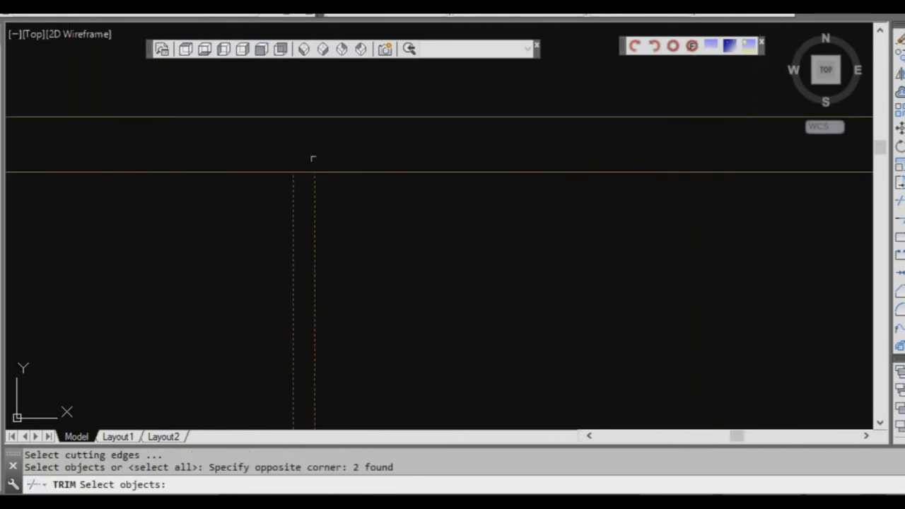
key("Return")
left_click(307, 171)
scroll(325, 184, "down", 2)
key("Escape")
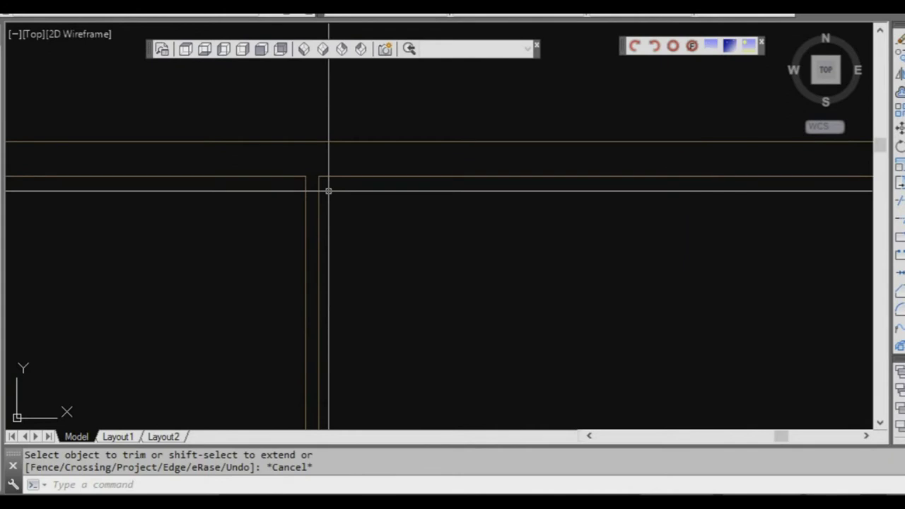
Offset the right line of the vertical internal wall 1250 mm to the right.
middle_click_drag(413, 299, 305, 241)
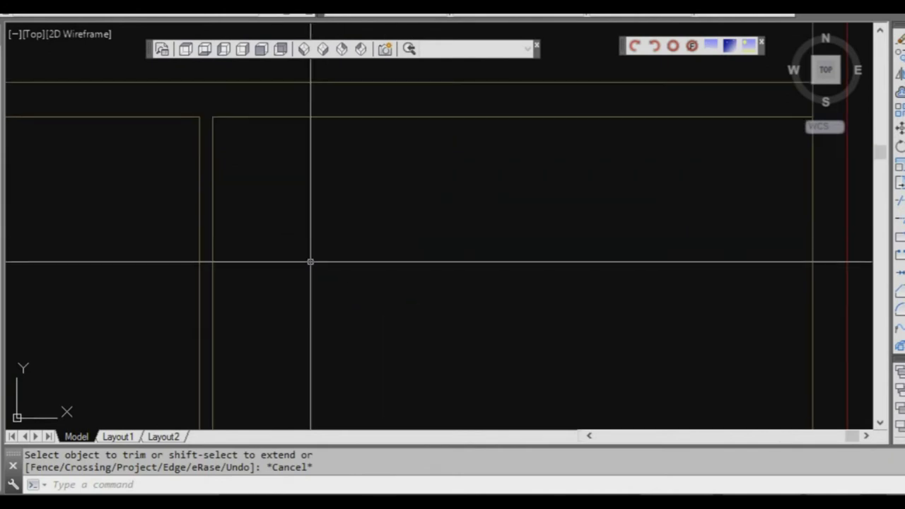
key("Escape")
type("o")
key("Return")
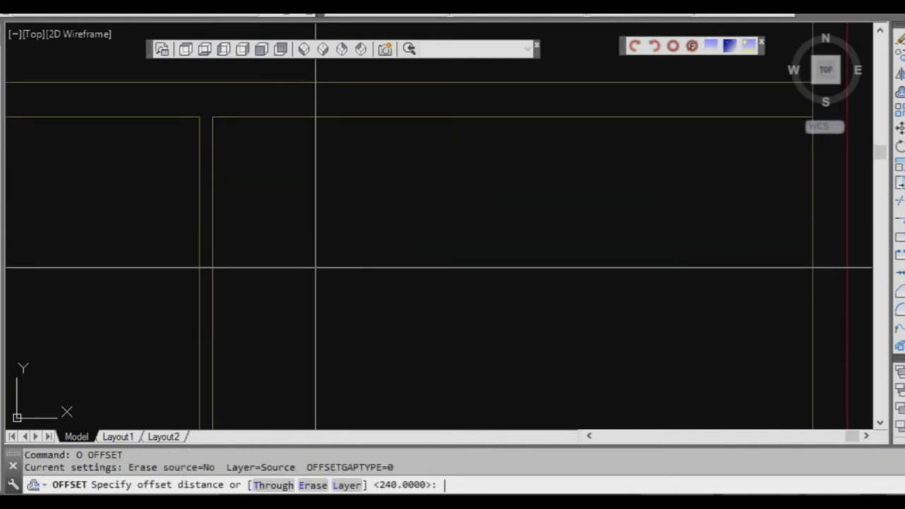
type("1250")
key("Return")
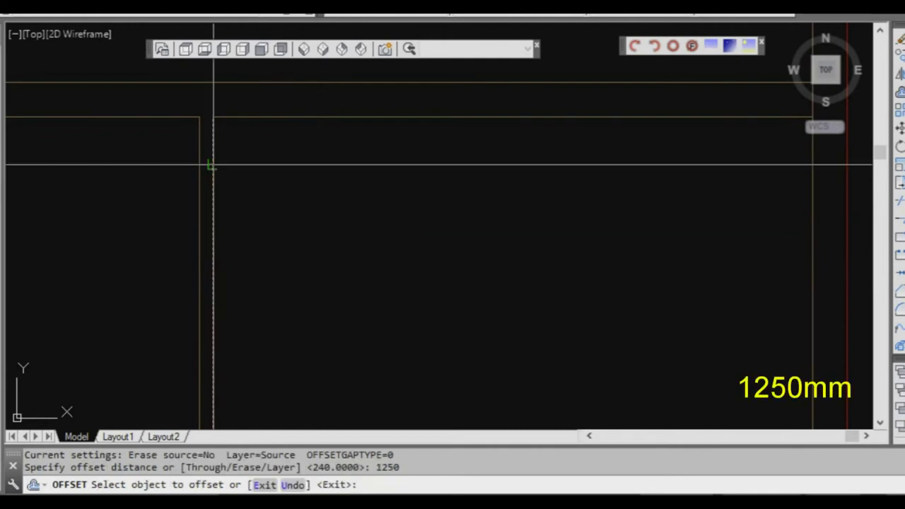
left_click(212, 165)
left_click(463, 191)
key("Escape")
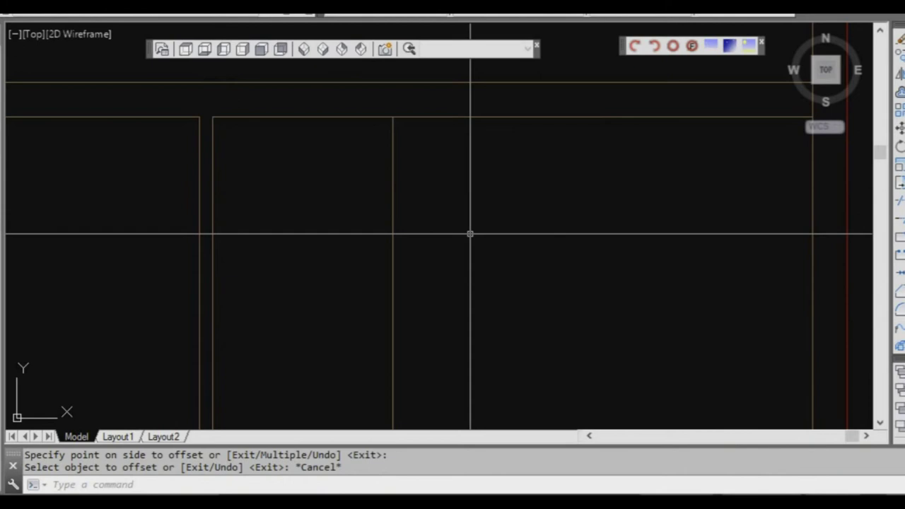
Offset the new vertical line 90 mm to the right to form the second internal wall.
key("Escape")
type("o")
key("Return")
type("90")
key("Return")
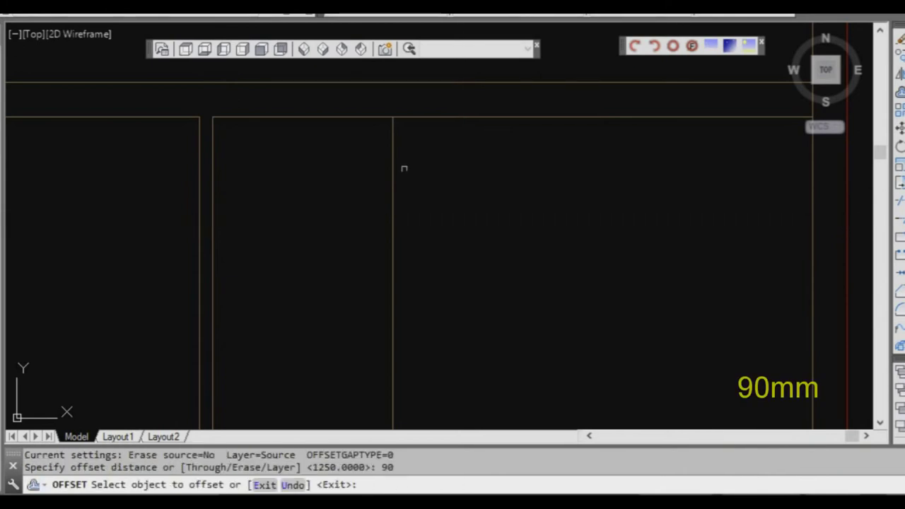
left_click(393, 165)
left_click(496, 168)
key("Escape")
scroll(493, 210, "down", 2)
scroll(452, 167, "up", 2)
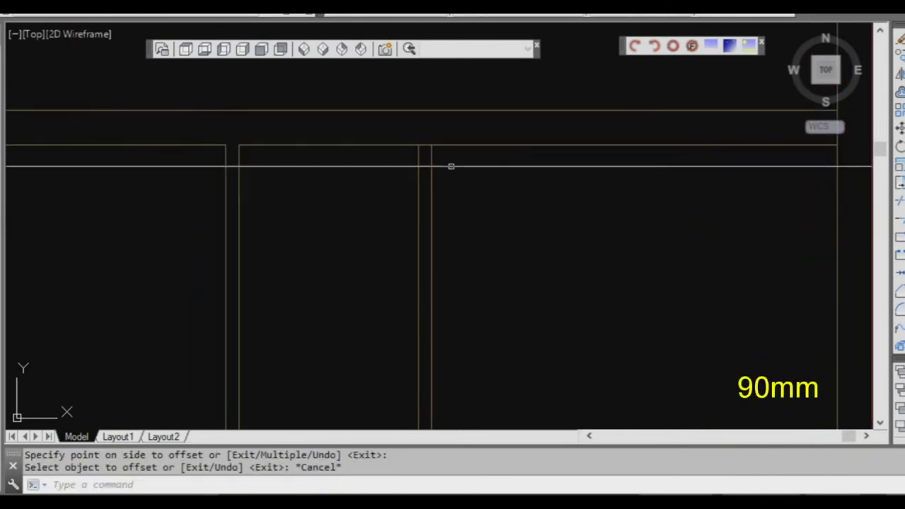
Trim the 240 mm wall's lower line between the two lines of the second vertical internal wall.
type("tr")
key("Return")
left_click(442, 170)
left_click(439, 145)
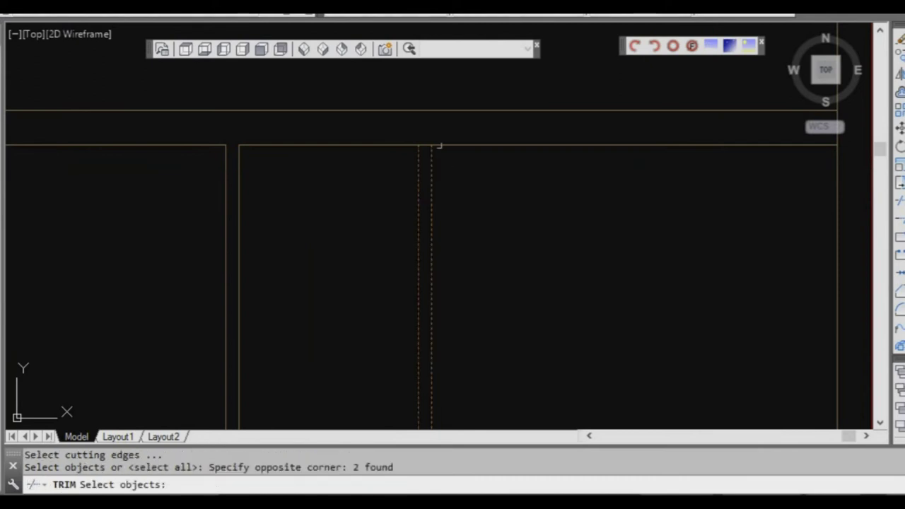
scroll(431, 145, "up", 3)
key("Return")
key("Escape")
scroll(485, 233, "down", 2)
middle_click_drag(485, 232, 384, 186)
scroll(398, 210, "down", 2)
middle_click_drag(406, 221, 372, 209)
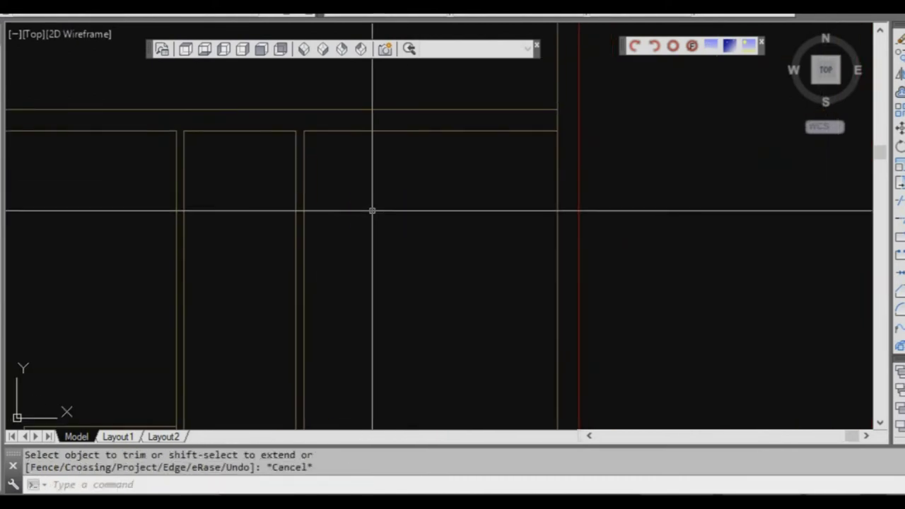
Offset the 240 mm wall's lower line 2700 mm downward between the second vertical internal wall and the outer wall.
key("Escape")
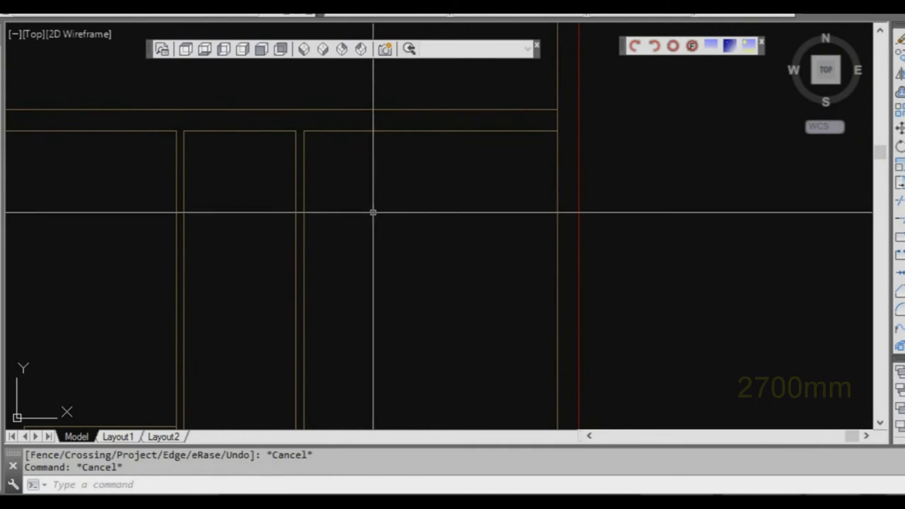
key("Return")
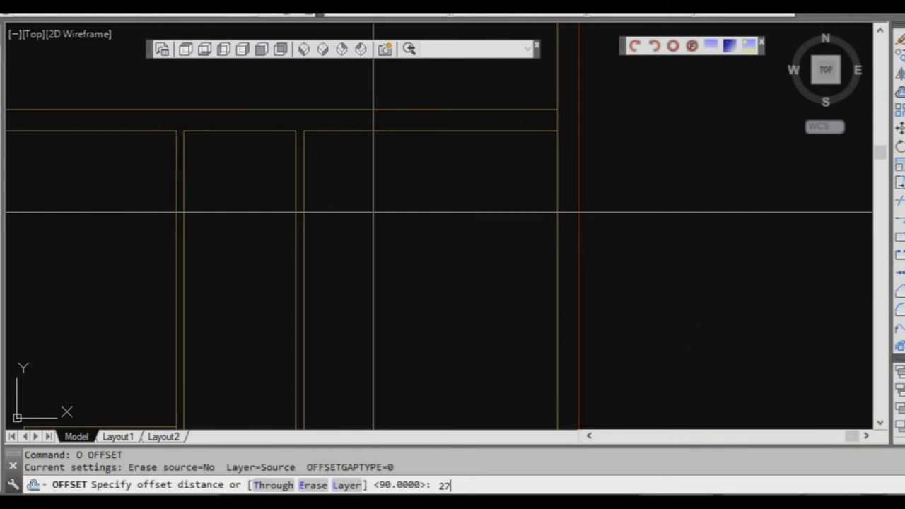
key("Return")
left_click(392, 131)
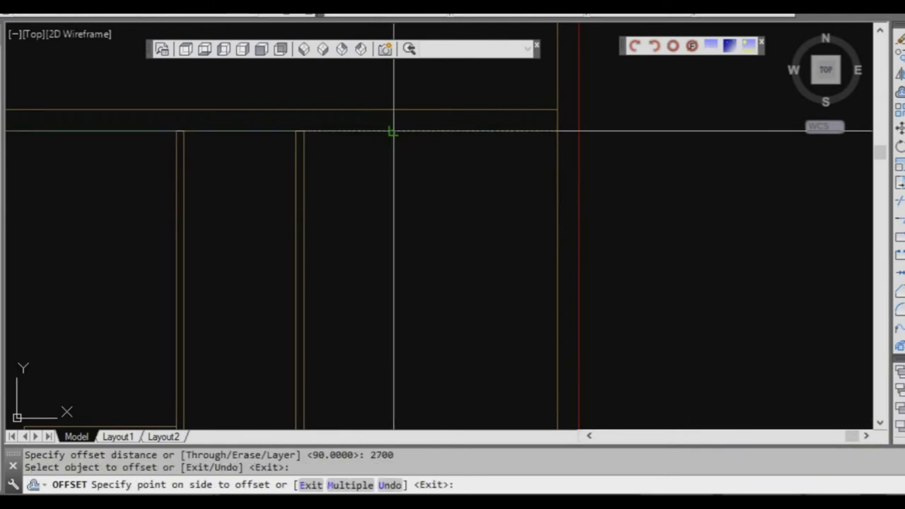
left_click(424, 279)
scroll(424, 311, "down", 2)
middle_click_drag(424, 311, 379, 192)
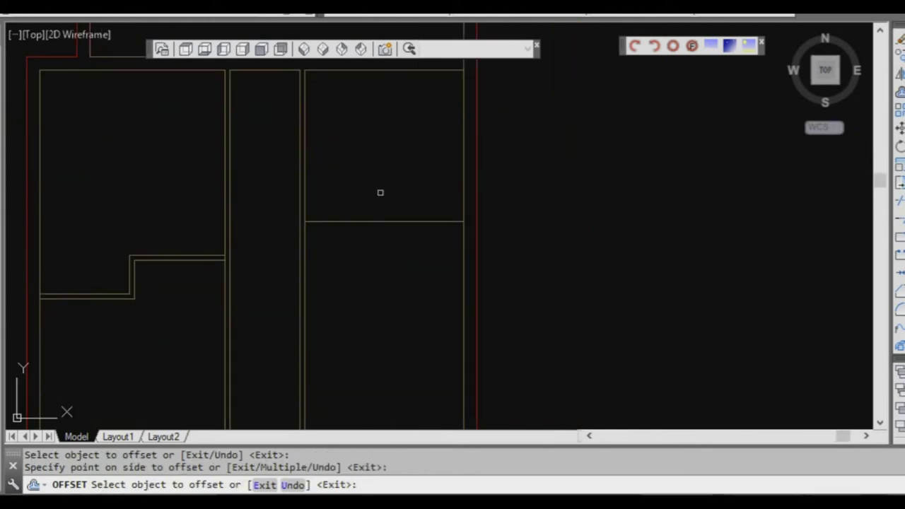
key("Escape")
Offset the new horizontal line 90 mm downward to form the room's lower wall.
scroll(386, 220, "up", 2)
type("o")
key("Return")
type("90")
key("Return")
left_click(387, 223)
left_click(397, 273)
key("Escape")
Offset the lower line of the new horizontal wall 900 mm downward.
type("o")
key("Return")
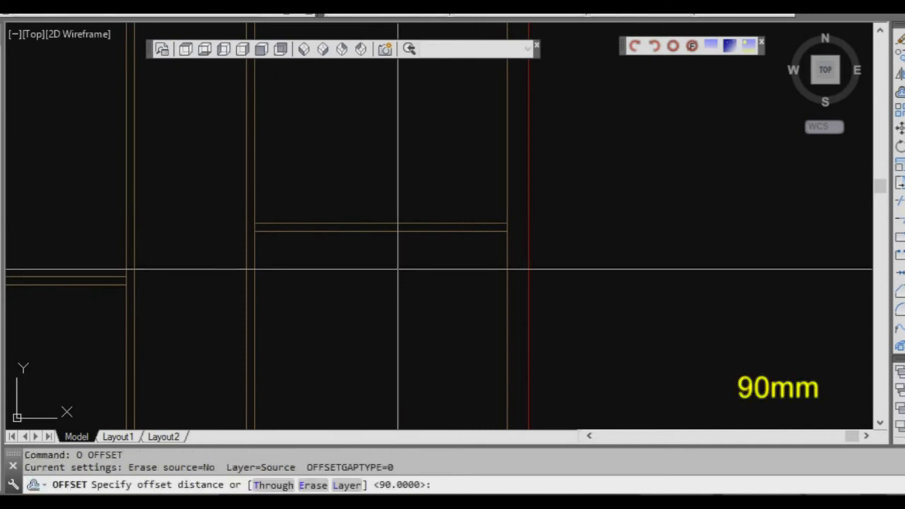
type("900")
key("Return")
left_click(388, 231)
left_click(417, 305)
key("Escape")
Offset the line below the 900 mm space 90 mm downward to form the second horizontal wall.
middle_click_drag(417, 305, 378, 252)
scroll(378, 252, "up", 2)
type("o")
key("Return")
type("90")
key("Return")
left_click(373, 243)
left_click(382, 289)
scroll(382, 289, "down", 1)
middle_click_drag(382, 290, 365, 266)
key("Escape")
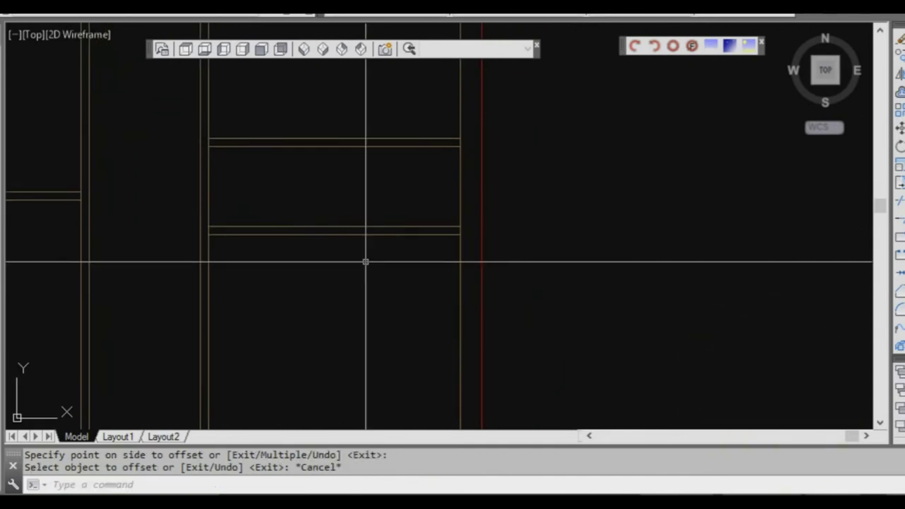
Offset the second horizontal wall's lower line 2700 mm downward.
type("o")
key("Return")
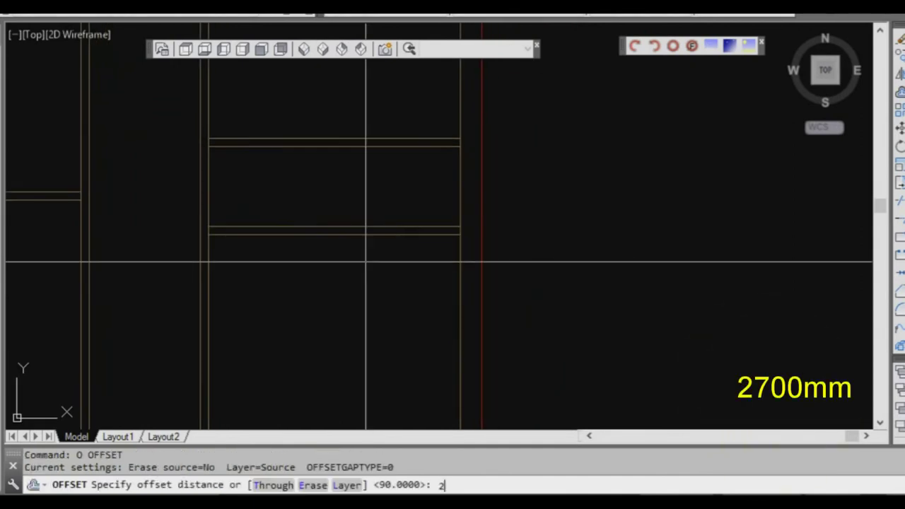
type("2700")
key("Return")
left_click(364, 233)
scroll(364, 234, "down", 3)
left_click(366, 228)
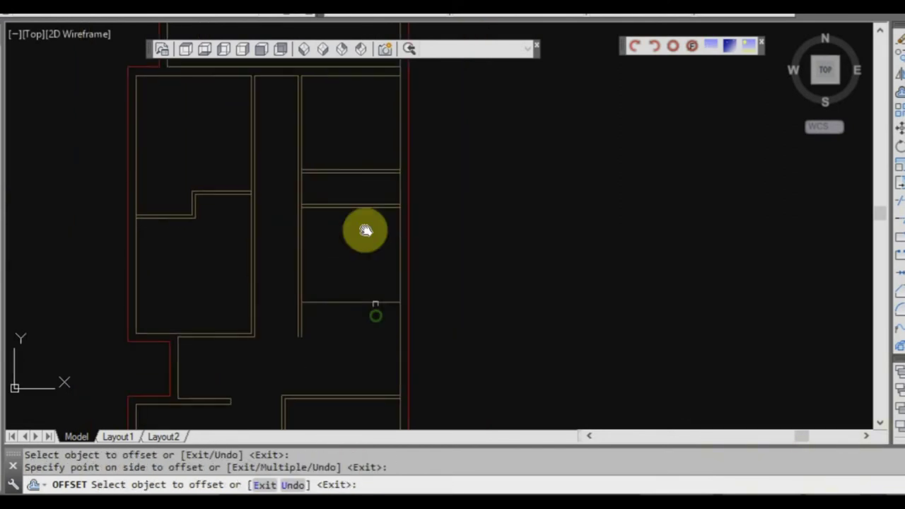
key("Escape")
key("Escape")
Offset the lowest new horizontal line 90 mm downward to form the third horizontal wall.
scroll(356, 245, "up", 3)
type("o")
key("Return")
type("90")
key("Return")
left_click(356, 247)
scroll(359, 283, "up", 2)
left_click(359, 283)
key("Escape")
scroll(251, 262, "up", 2)
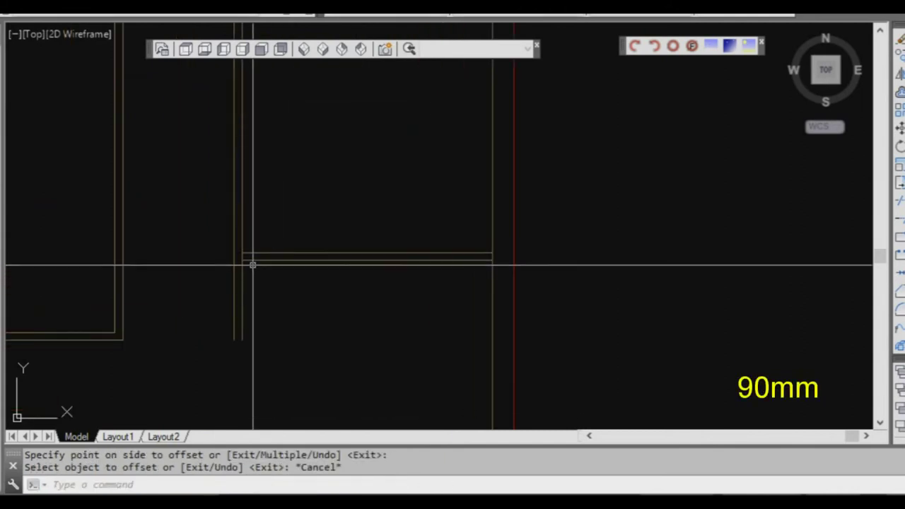
Fillet the third horizontal wall's two lines with the matching lines of the second vertical wall to close the lower corner.
type("f")
key("Return")
left_click(252, 260)
left_click(233, 259)
key("Return")
left_click(265, 254)
key("Escape")
Trim the second vertical wall's right line where the first and second horizontal walls join it.
scroll(288, 146, "down", 2)
scroll(305, 279, "down", 2)
scroll(285, 237, "up", 2)
type("tr")
key("Return")
left_click(351, 297)
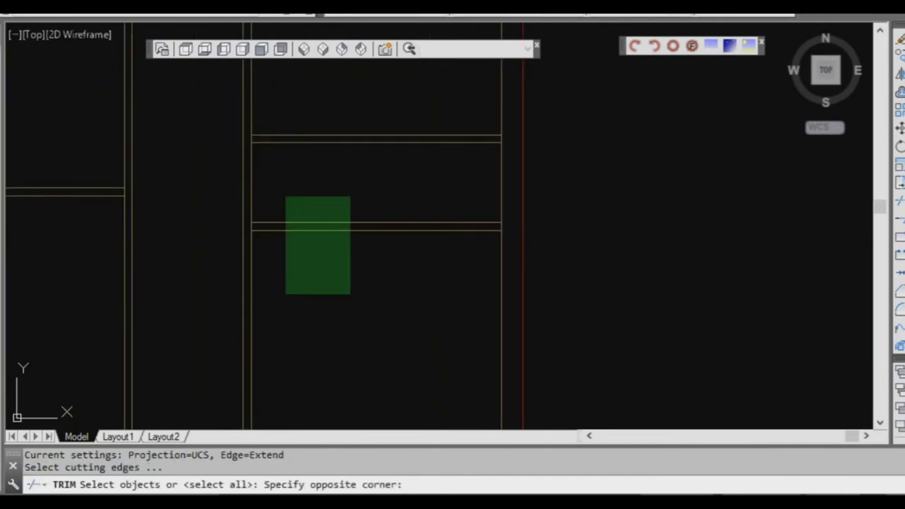
left_click(210, 111)
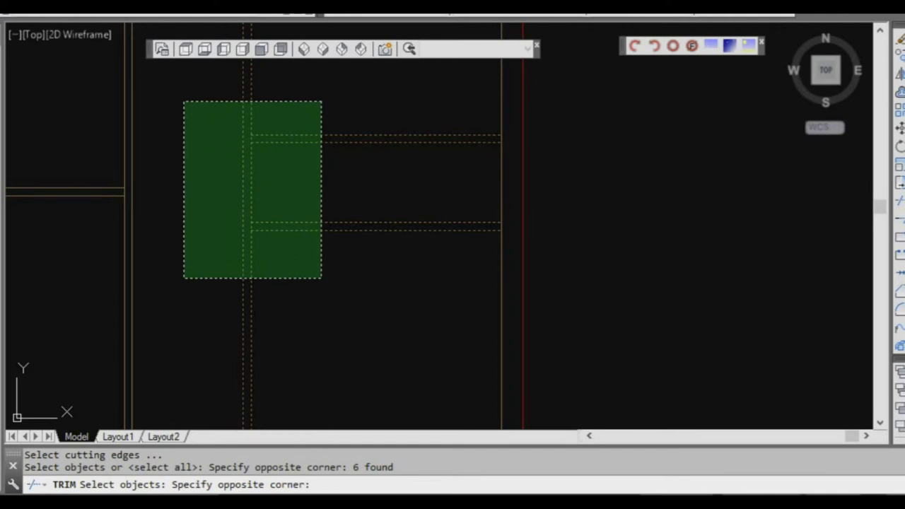
left_click(184, 101)
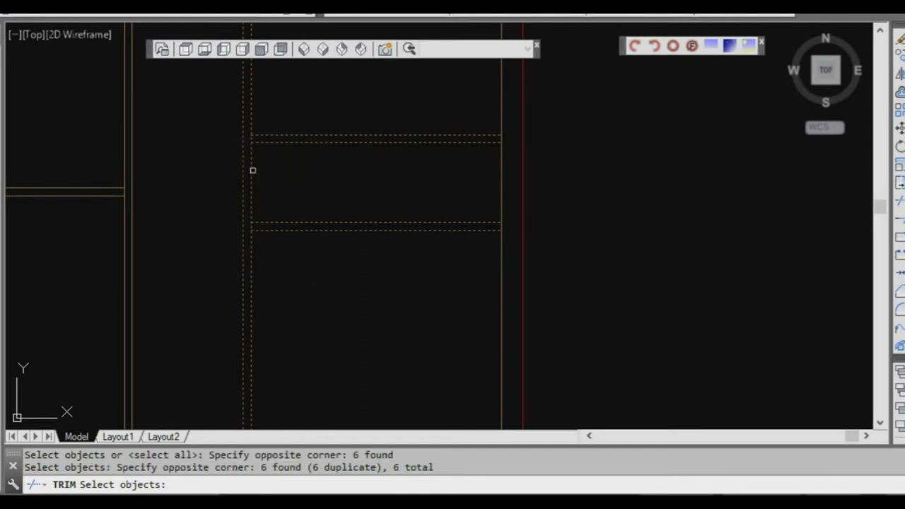
key("Return")
scroll(253, 150, "up", 5)
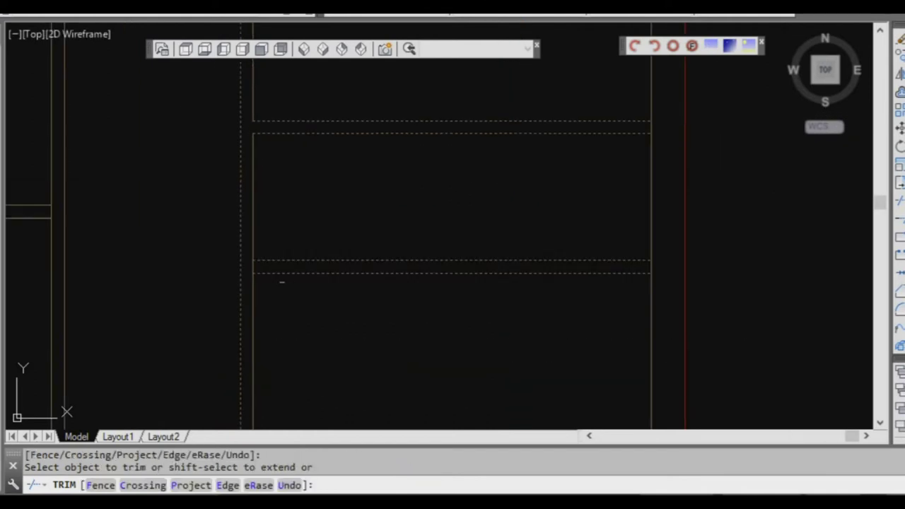
scroll(283, 256, "down", 2)
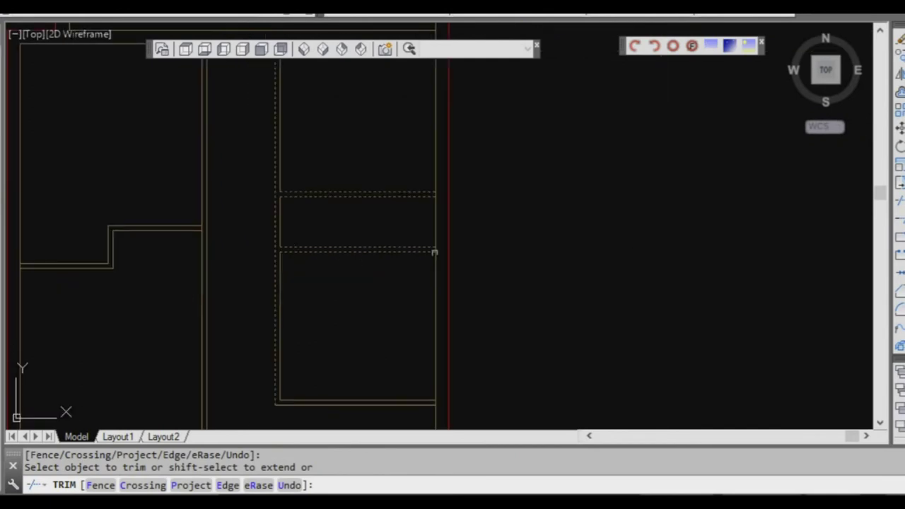
key("Escape")
Draw a vertical line from the third horizontal wall's lower line down to the top line of the room below.
scroll(444, 255, "down", 3)
middle_click_drag(415, 287, 398, 277)
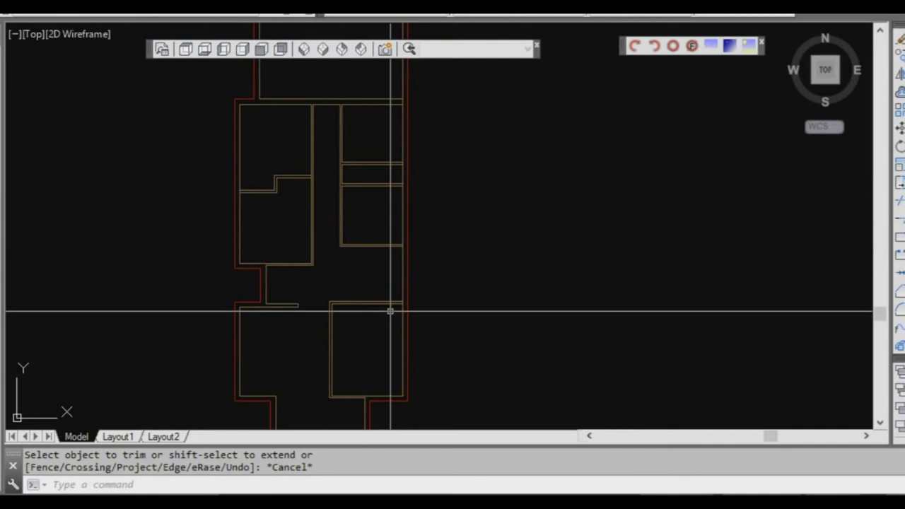
scroll(379, 304, "up", 4)
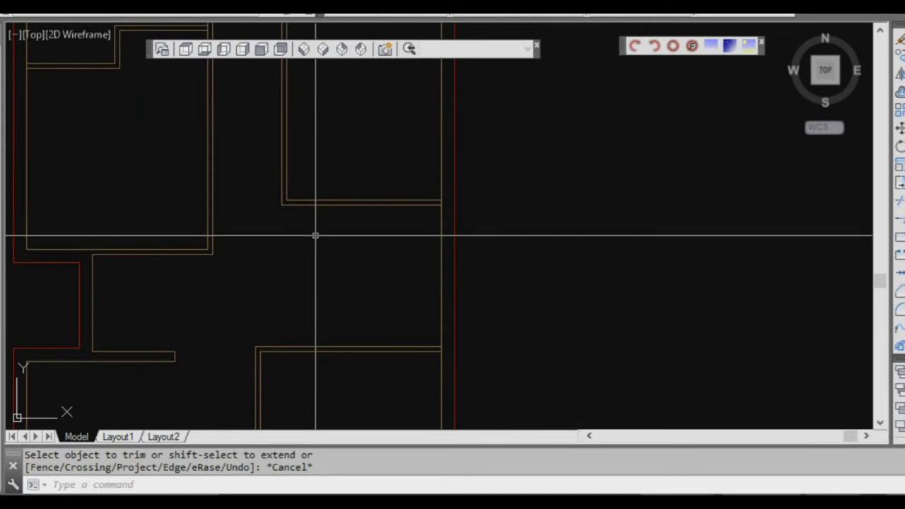
scroll(313, 234, "down", 2)
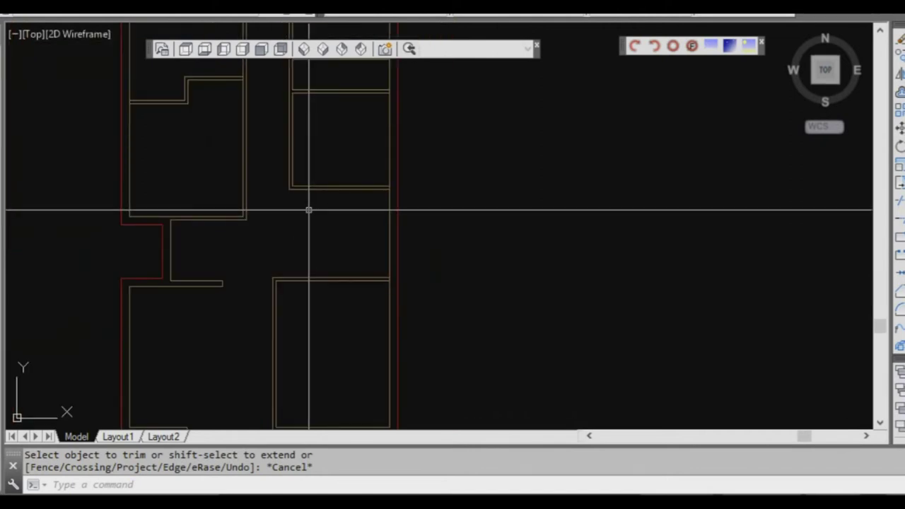
scroll(327, 217, "up", 4)
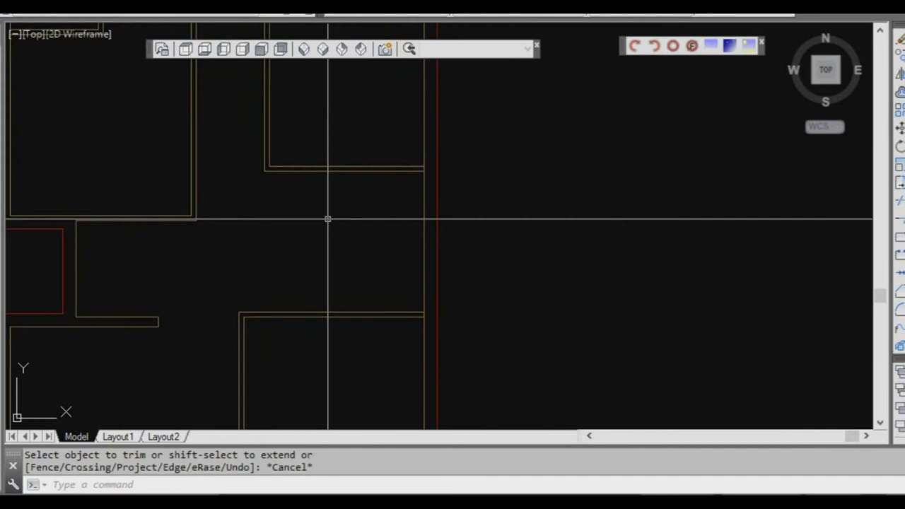
scroll(321, 203, "down", 2)
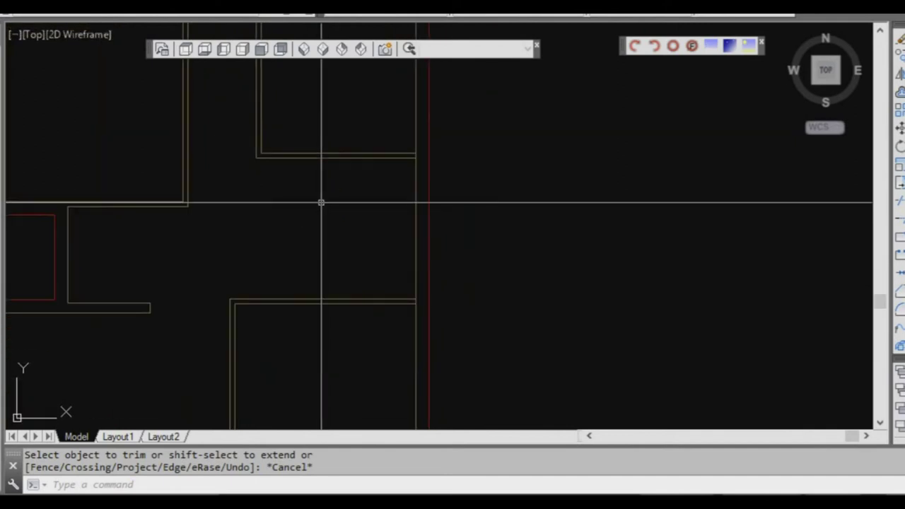
right_click(377, 216)
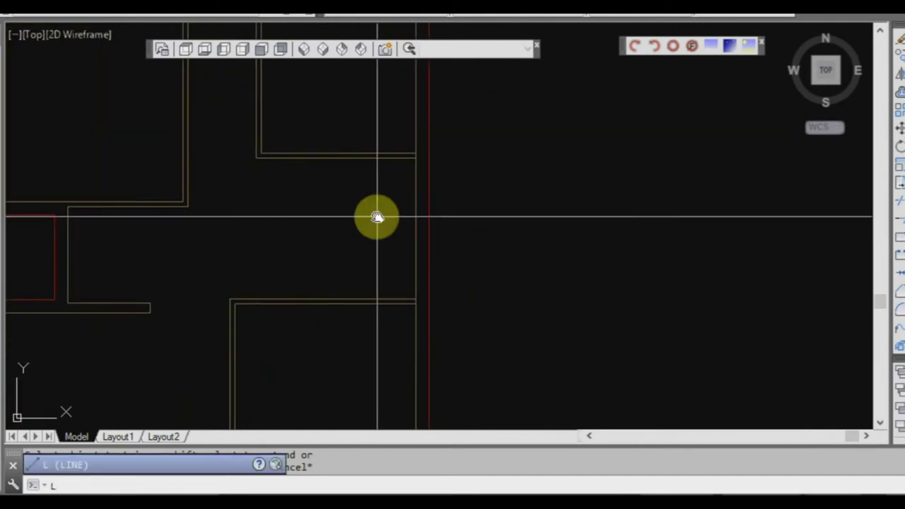
left_click(335, 157)
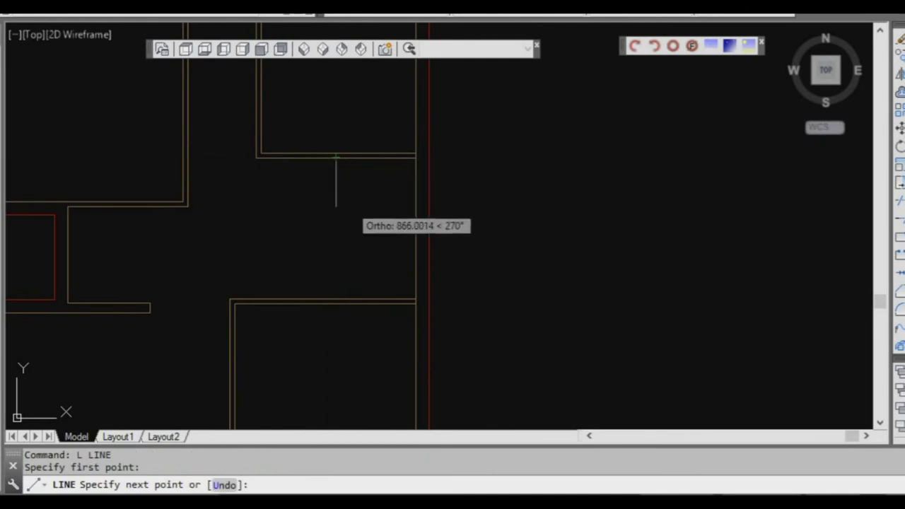
key("Escape")
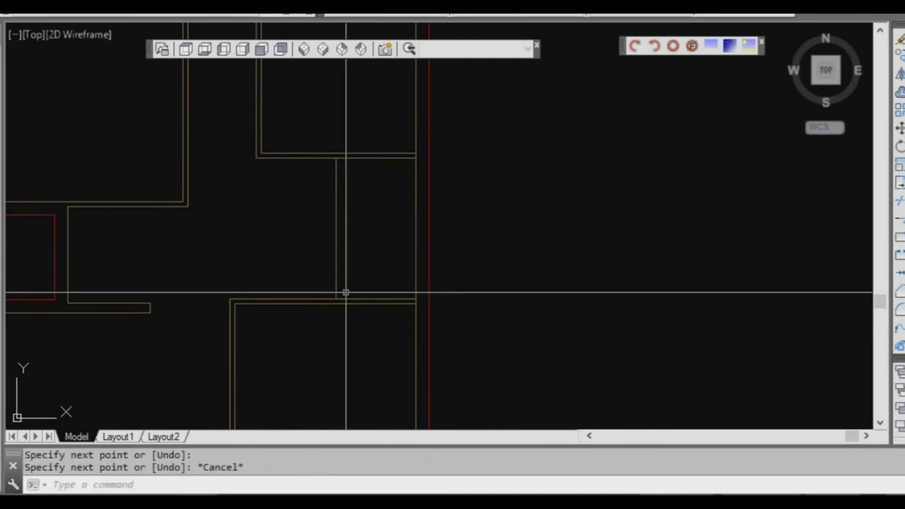
Start a line level with the vertical line's midpoint, directly below the outer corner of the upper room.
right_click(243, 173)
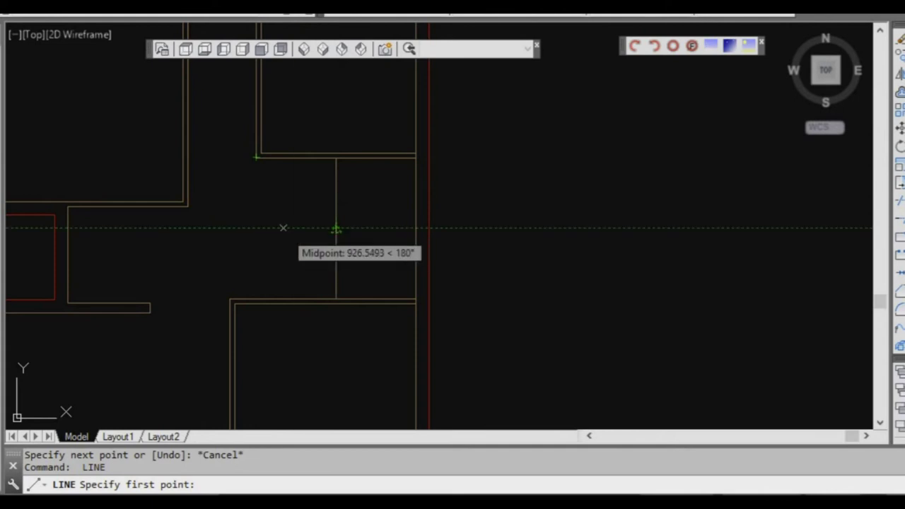
left_click(256, 227)
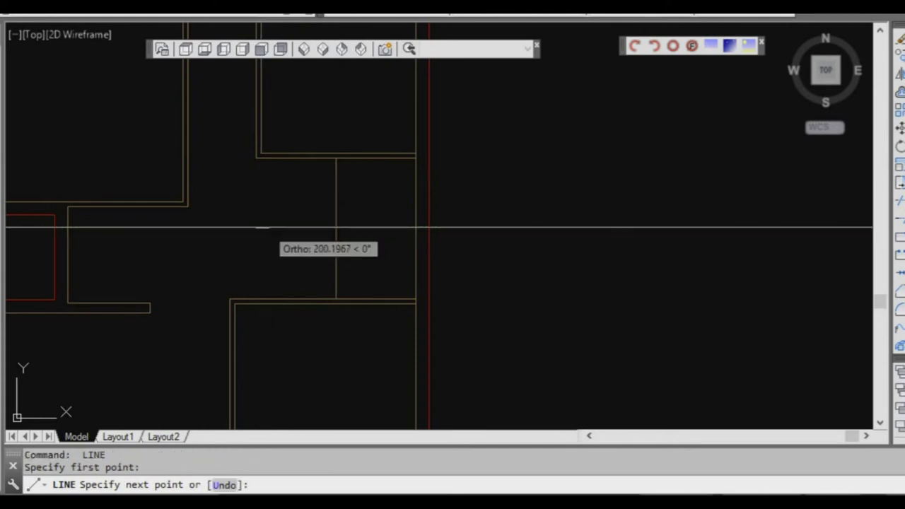
Draw a horizontal line through the midpoint of the vertical guide line, ending at the right wall.
left_click(415, 227)
key("Escape")
scroll(280, 236, "up", 2)
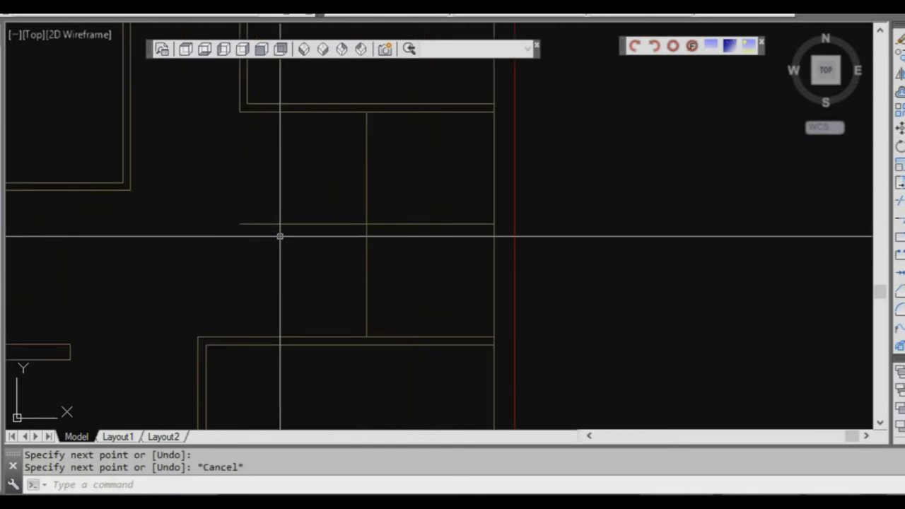
Offset the horizontal line 45 mm upward and 45 mm downward to form the partition wall faces.
type("o")
key("Return")
type("45")
key("Return")
left_click(283, 223)
left_click(281, 205)
scroll(278, 224, "up", 2)
left_click(279, 223)
left_click(281, 244)
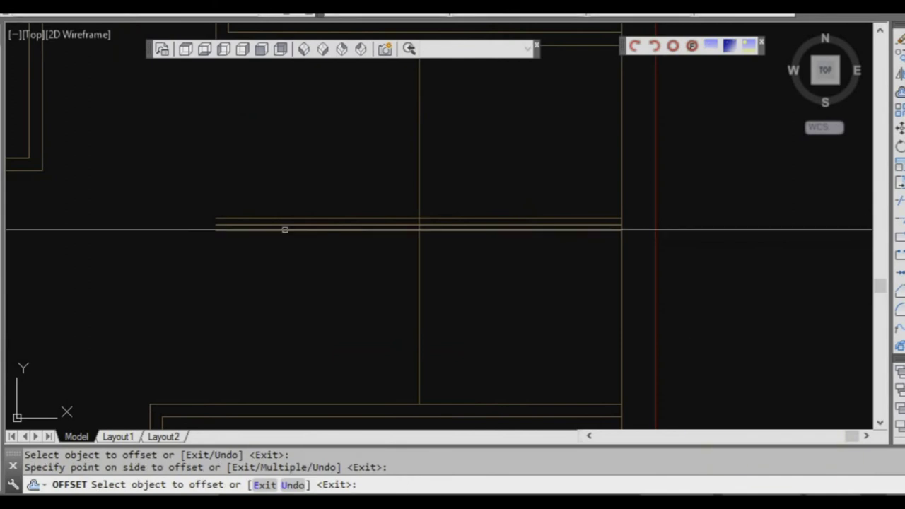
key("Escape")
Erase the original line in the middle, between the two offset lines.
scroll(284, 229, "up", 2)
left_click(285, 229)
left_click(272, 219)
scroll(272, 219, "down", 2)
type("e")
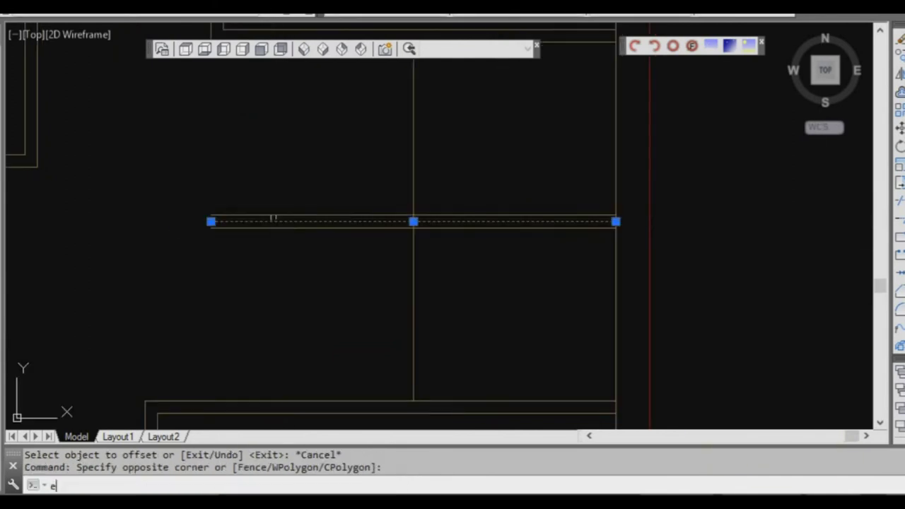
key("Return")
mouse_move(273, 219)
middle_mouse_down()
mouse_move(273, 271)
mouse_move(275, 237)
middle_mouse_up()
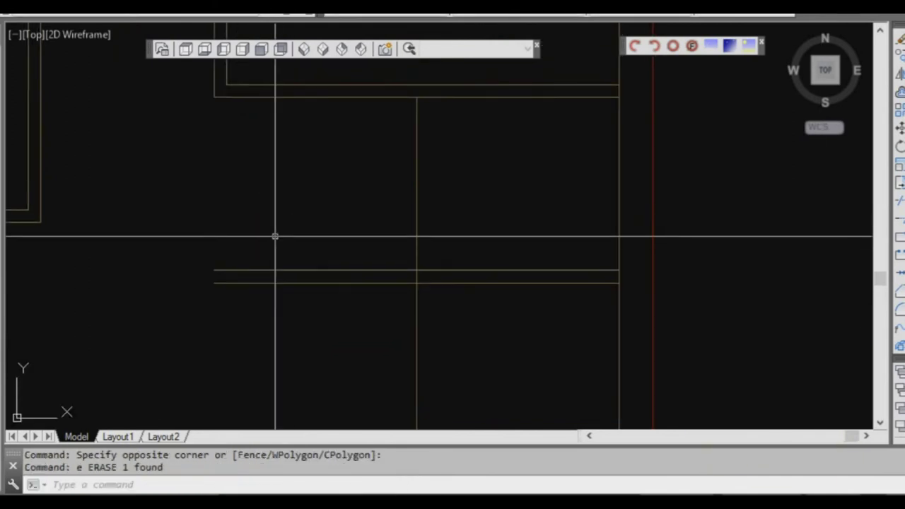
Fillet the outer vertical line of the room above with the lower partition line to form the outer corner.
type("f")
key("Return")
left_click(215, 86)
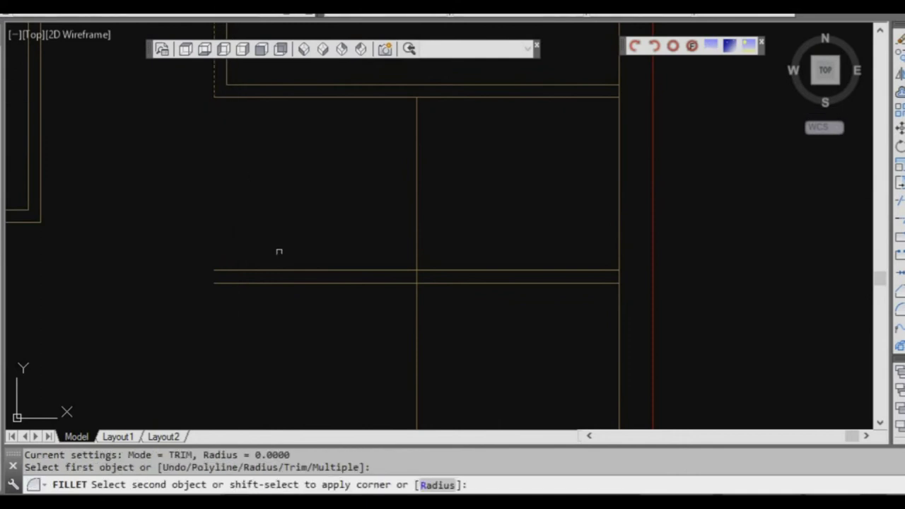
left_click(282, 282)
Offset the extended left wall line 90 mm inward to create its inner face.
type("o")
key("Return")
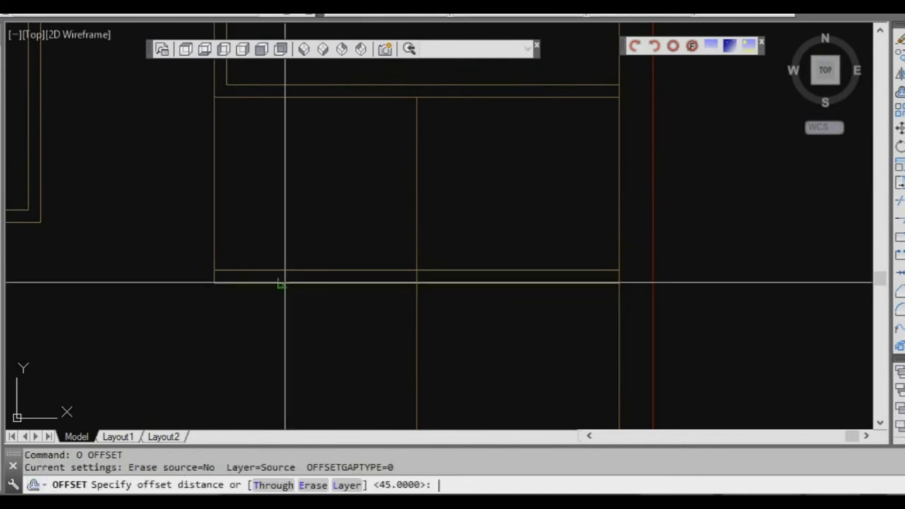
type("90")
key("Return")
left_click(215, 188)
left_click(261, 176)
key("Escape")
Fillet the new inner vertical line with the upper and lower inner wall lines to close both inside corners.
scroll(217, 82, "up", 2)
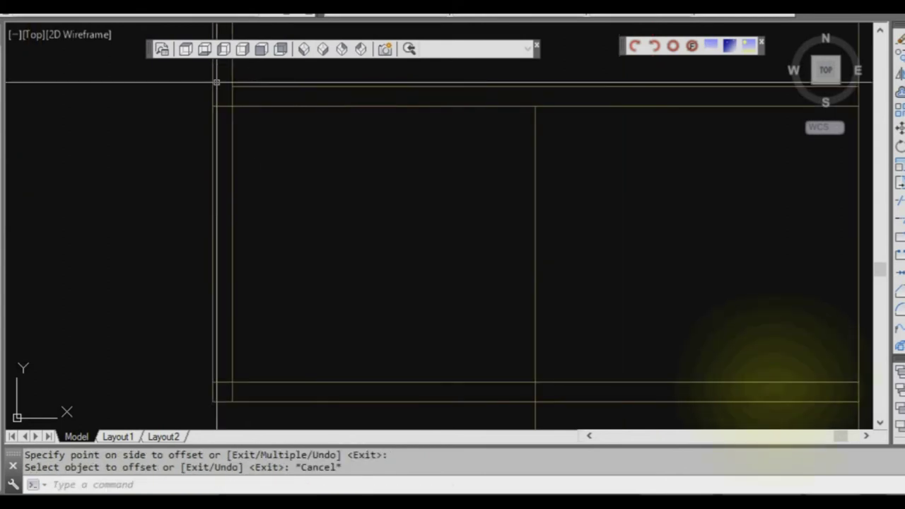
type("f")
key("Return")
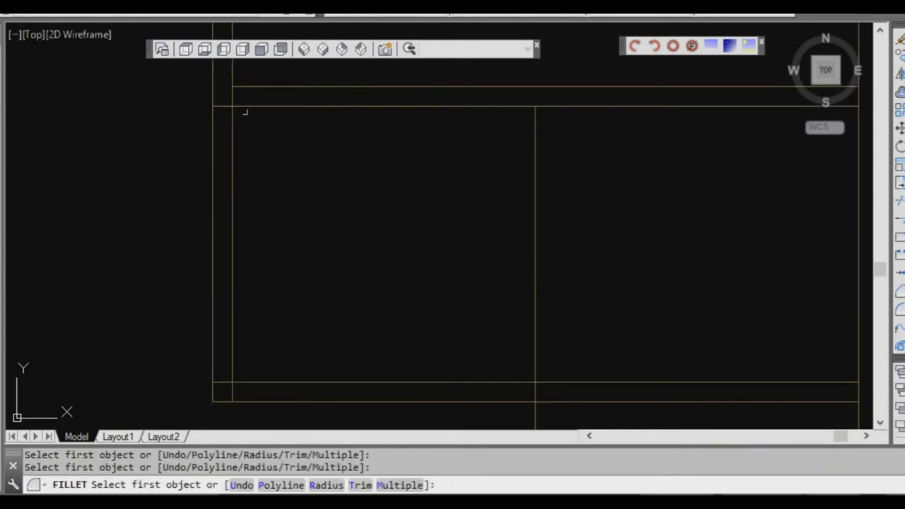
left_click(246, 107)
left_click(234, 127)
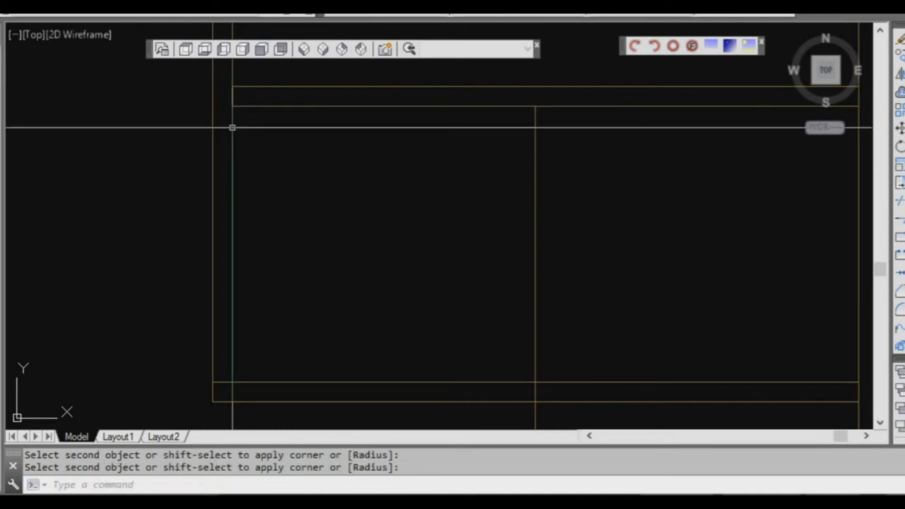
scroll(234, 127, "down", 2)
key("Return")
left_click(232, 246)
left_click(258, 287)
scroll(377, 269, "down", 2)
middle_click_drag(377, 269, 318, 243)
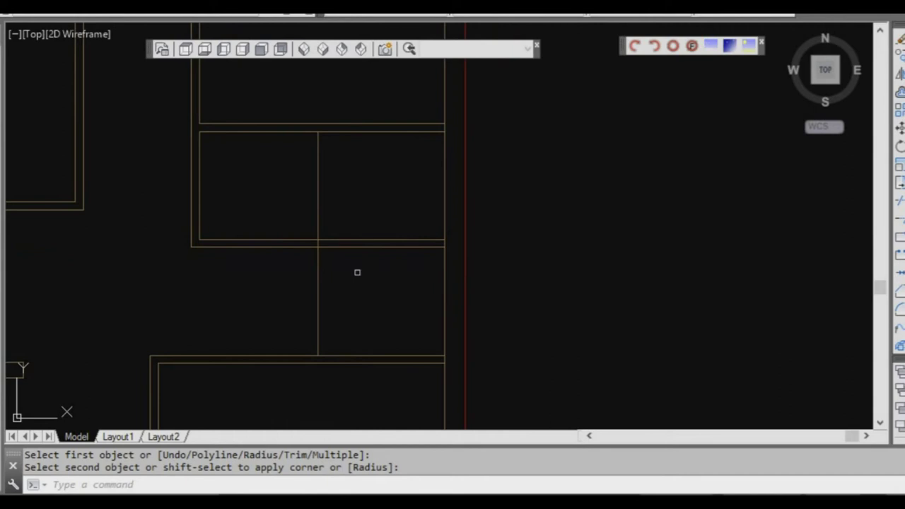
middle_click_drag(353, 270, 344, 269)
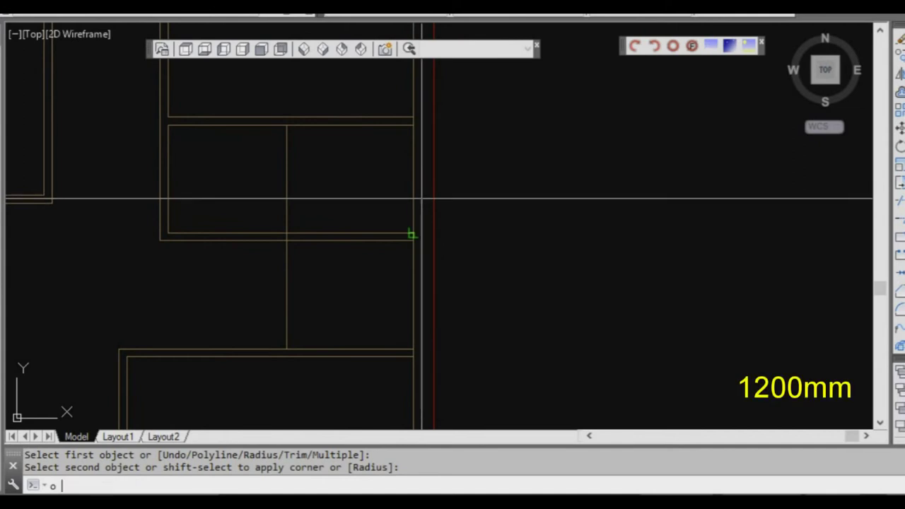
Offset the right wall's inner line 1200 mm to the left.
key("Escape")
type("o")
key("Return")
type("1200")
key("Return")
left_click(415, 159)
left_click(351, 162)
key("Escape")
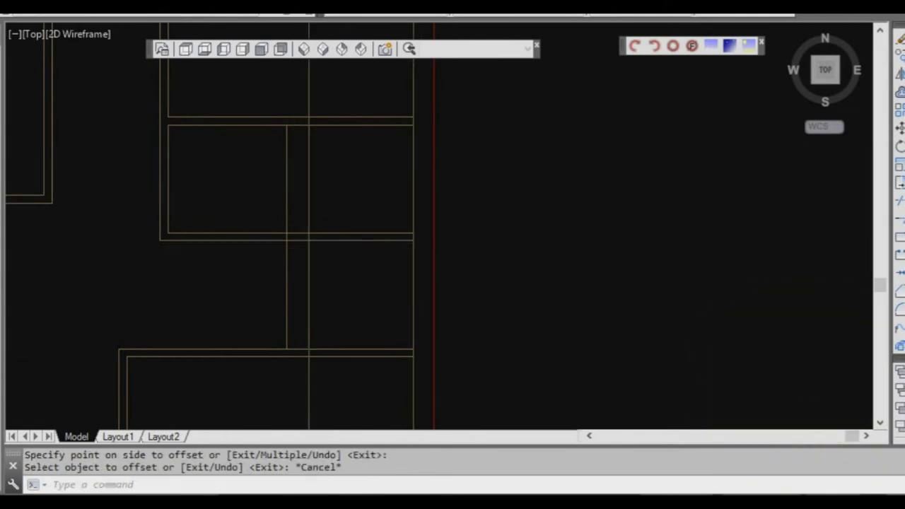
Trim the partition and the 1200 mm offset line to form a closed wall end, and erase the vertical guide line.
scroll(305, 244, "up", 2)
type("tr")
key("Return")
left_click(344, 273)
left_click(304, 209)
left_click(364, 202)
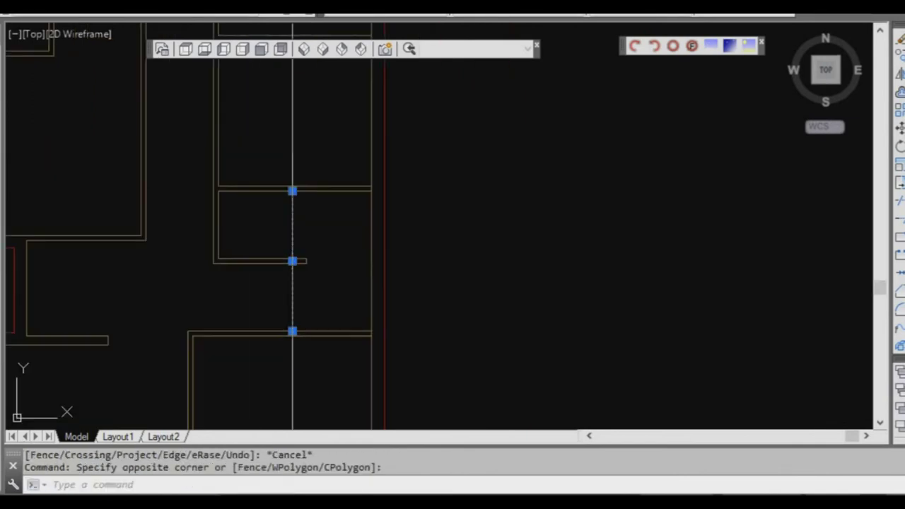
type("e")
key("Return")
Draw a 1473 mm line upward beside the lower-right outer wall corner, followed by a horizontal line leftward across the right wall.
scroll(324, 267, "down", 5)
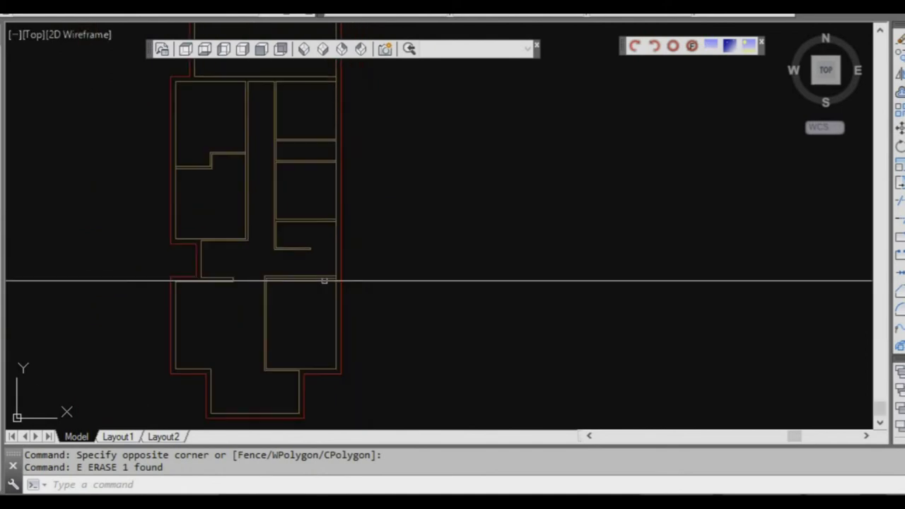
scroll(317, 300, "up", 3)
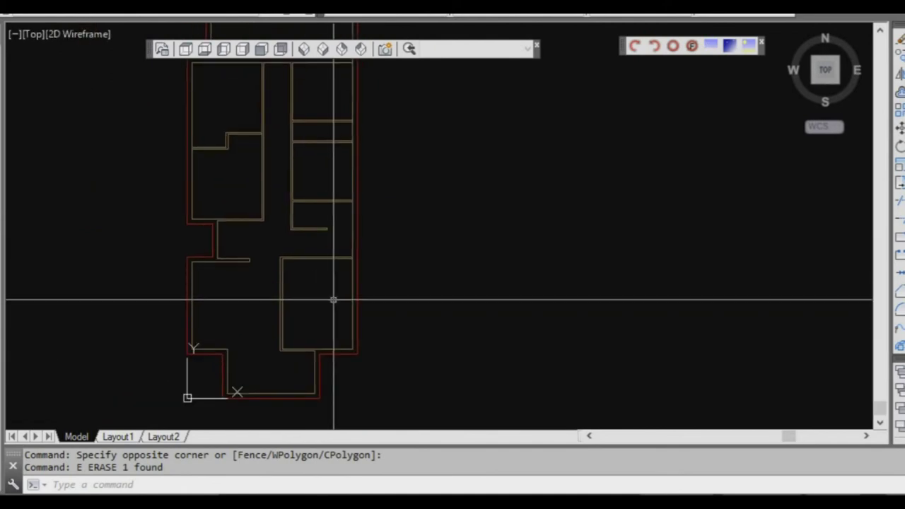
scroll(309, 334, "up", 4)
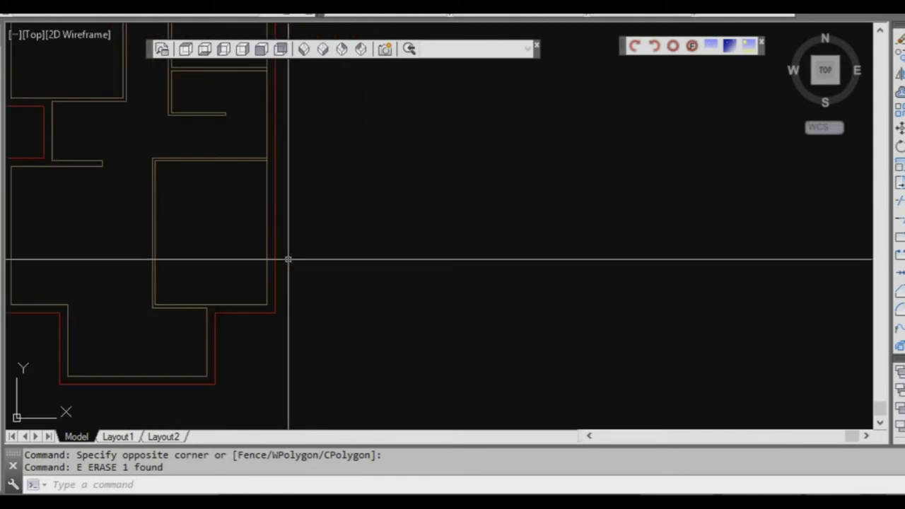
scroll(303, 316, "up", 2)
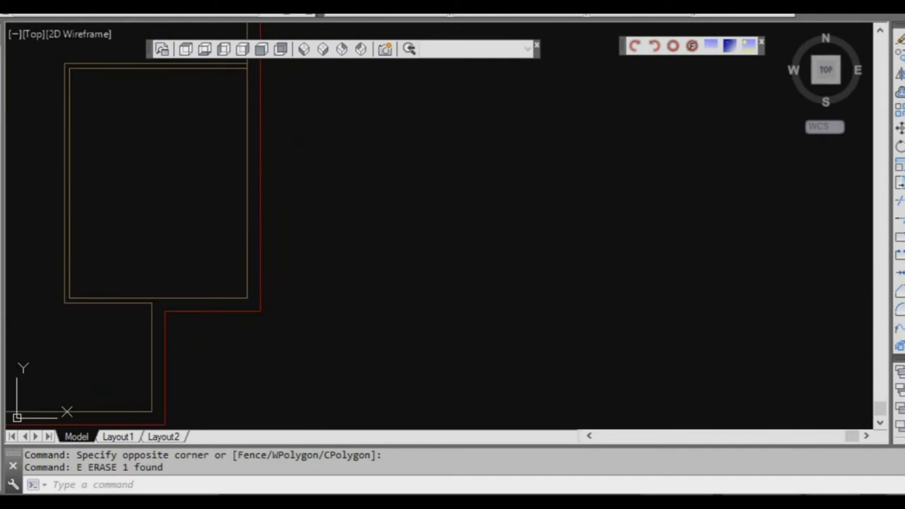
middle_click_drag(269, 307, 258, 306)
type("1")
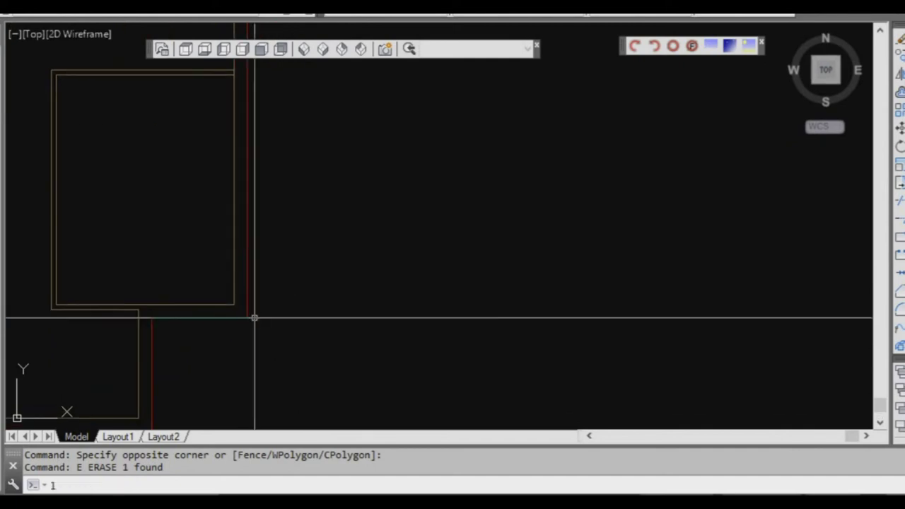
key("Return")
left_click(259, 317)
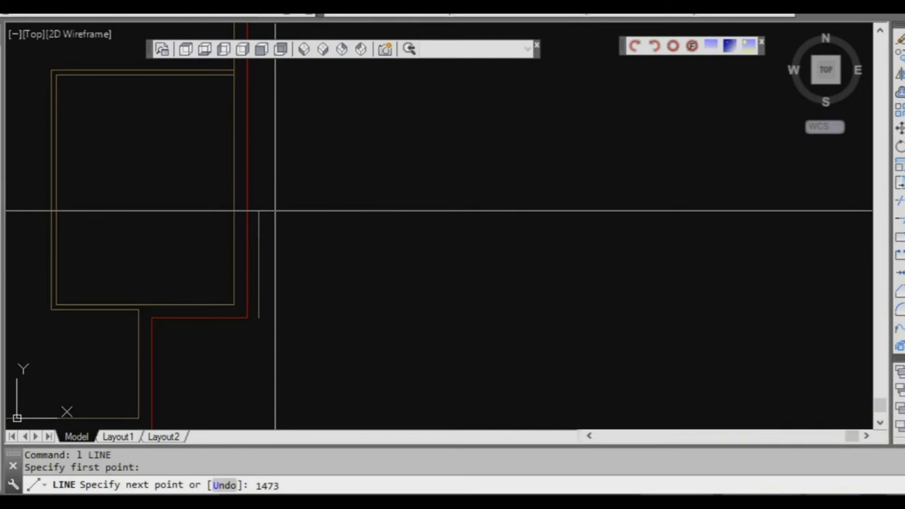
key("Return")
key("Return")
Offset the horizontal line across the right wall 1800 mm upward.
scroll(264, 229, "up", 2)
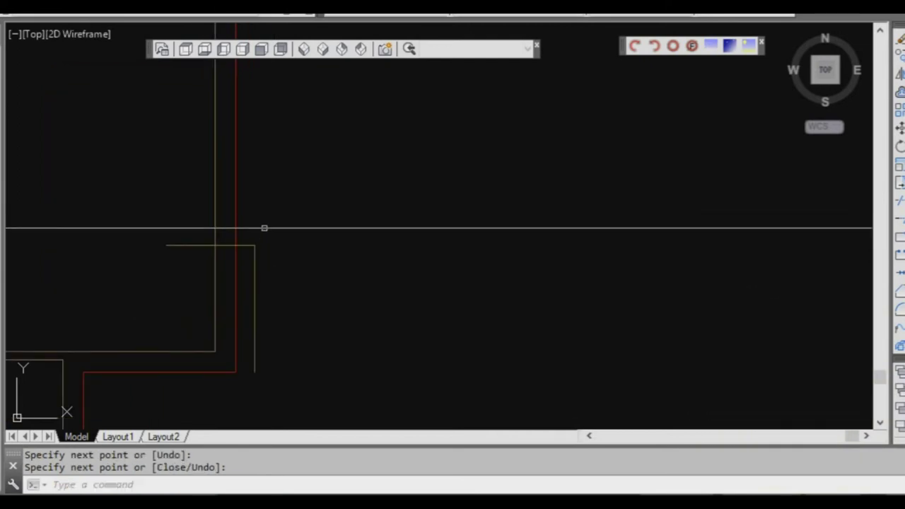
type("o")
key("Return")
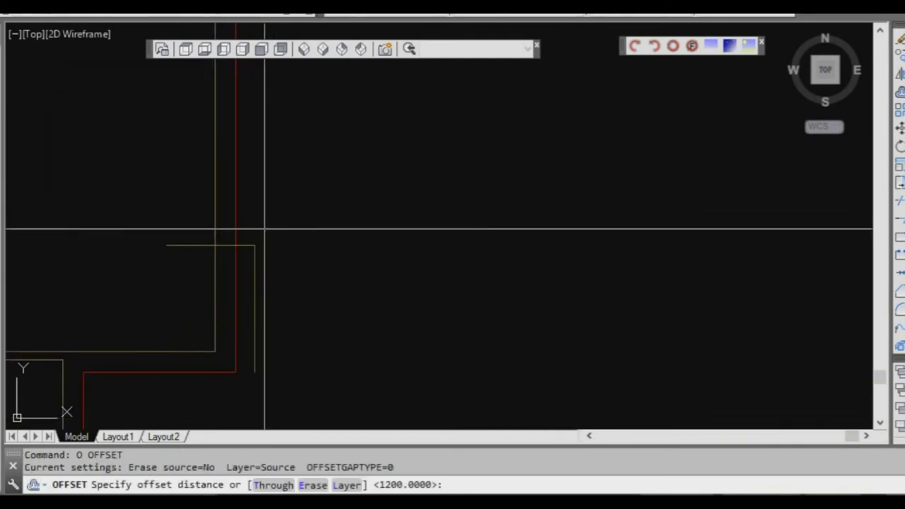
type("1800")
key("Return")
scroll(250, 232, "down", 2)
left_click(212, 240)
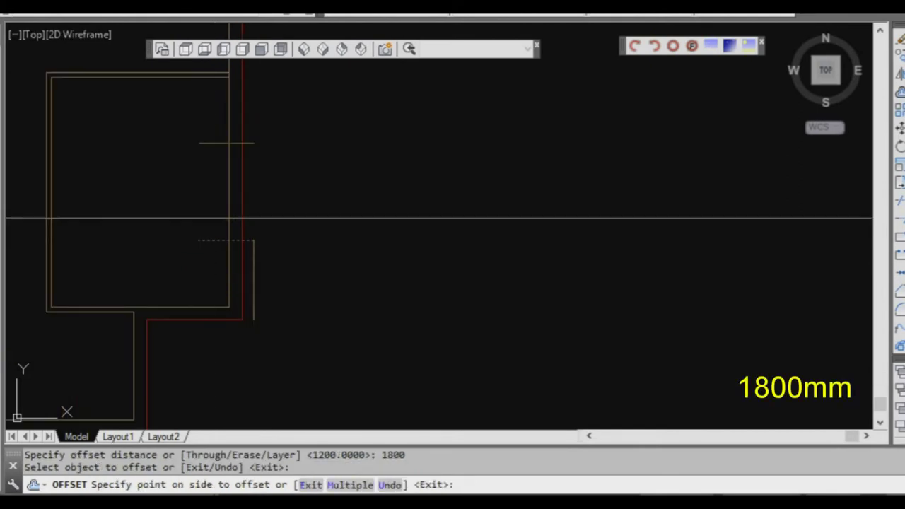
left_click(283, 219)
key("Escape")
Draw a second 1473 mm vertical line farther outside the same corner, and continue it with a horizontal line left across the wall.
scroll(248, 341, "up", 3)
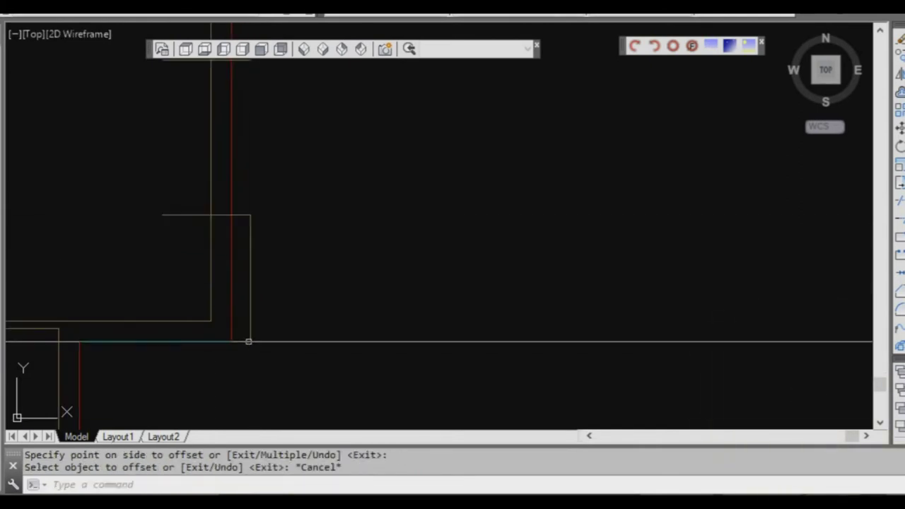
scroll(254, 311, "down", 2)
scroll(257, 307, "up", 2)
type("1")
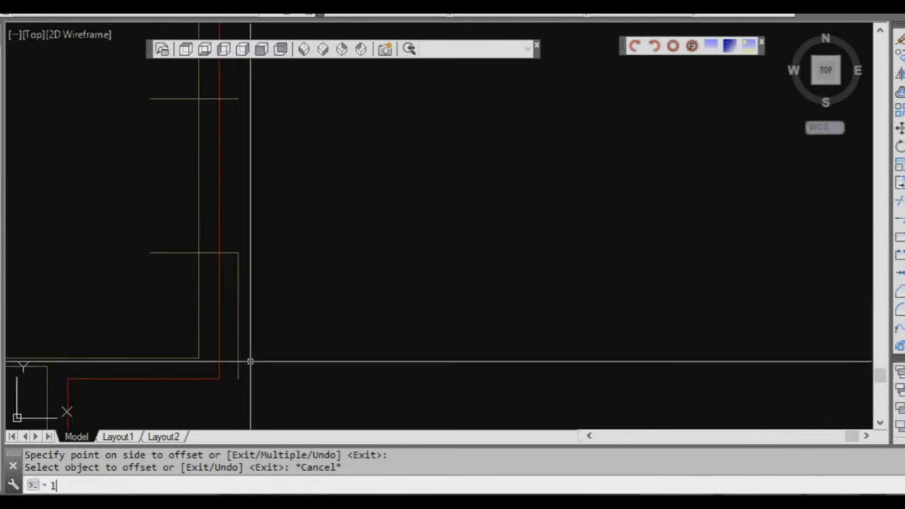
key("Return")
mouse_move(256, 353)
middle_mouse_down()
mouse_move(243, 343)
mouse_move(260, 337)
middle_mouse_up()
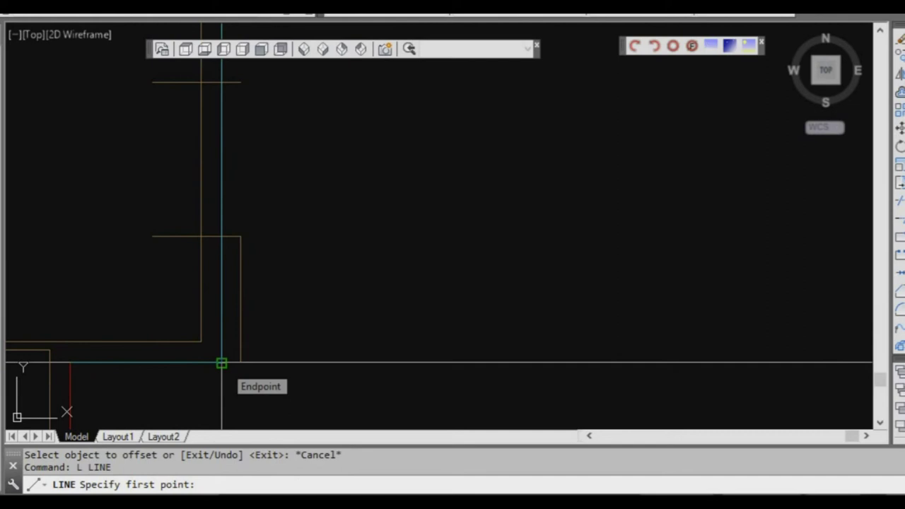
left_click(268, 363)
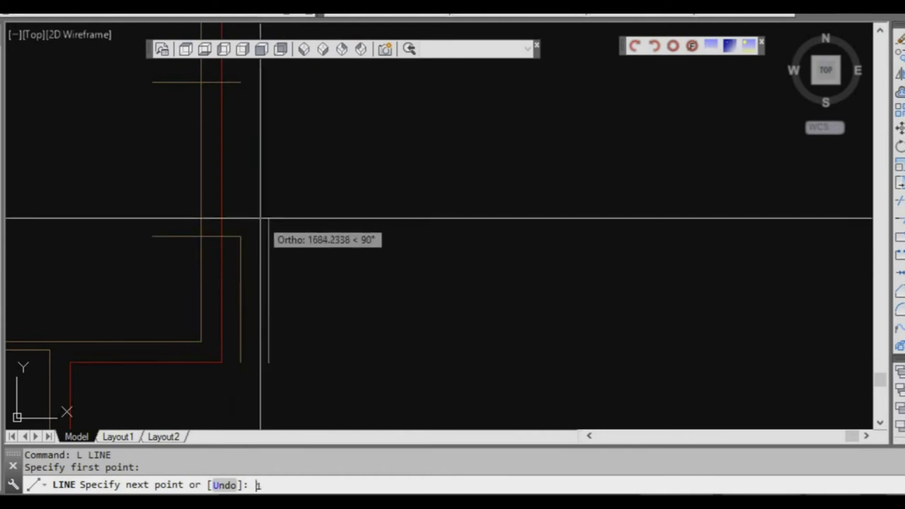
type("73")
key("Return")
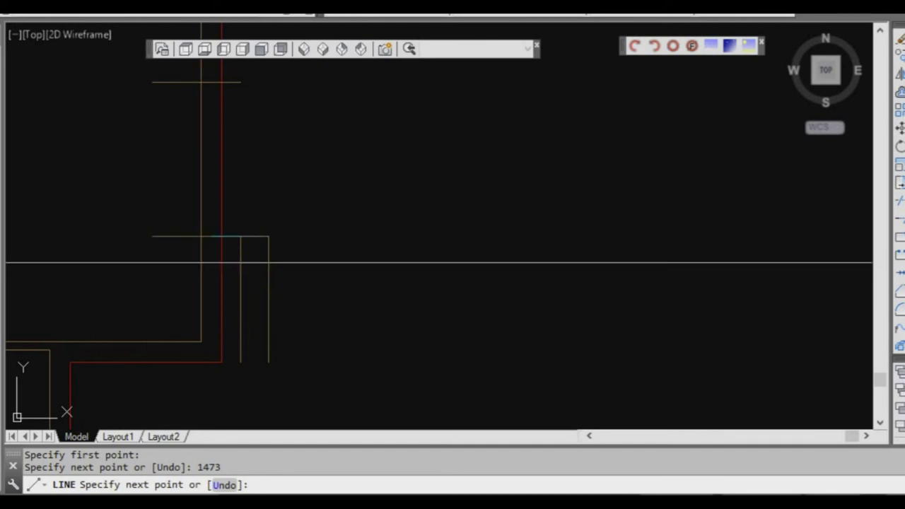
left_click(106, 264)
key("Escape")
Trim the two right wall lines between the horizontal lines to cut the 1800 mm opening.
middle_click_drag(216, 218, 210, 270)
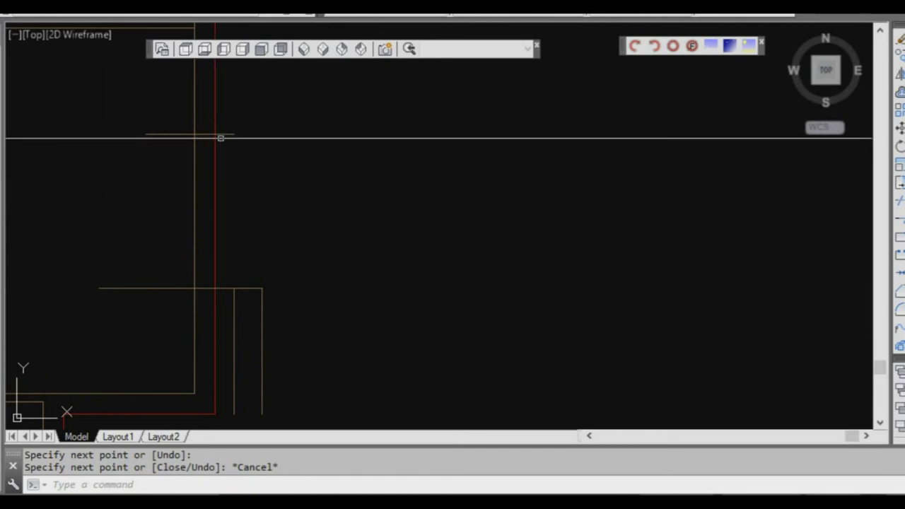
key("Escape")
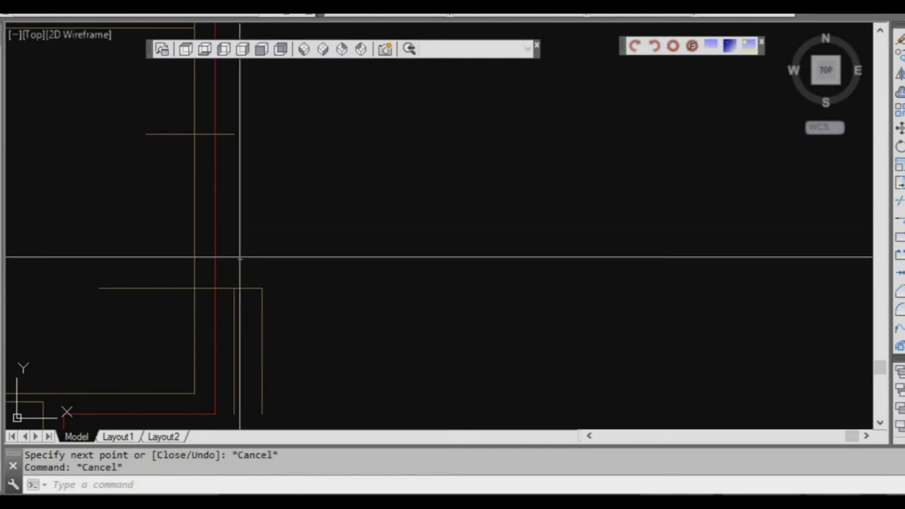
type("tr")
key("Return")
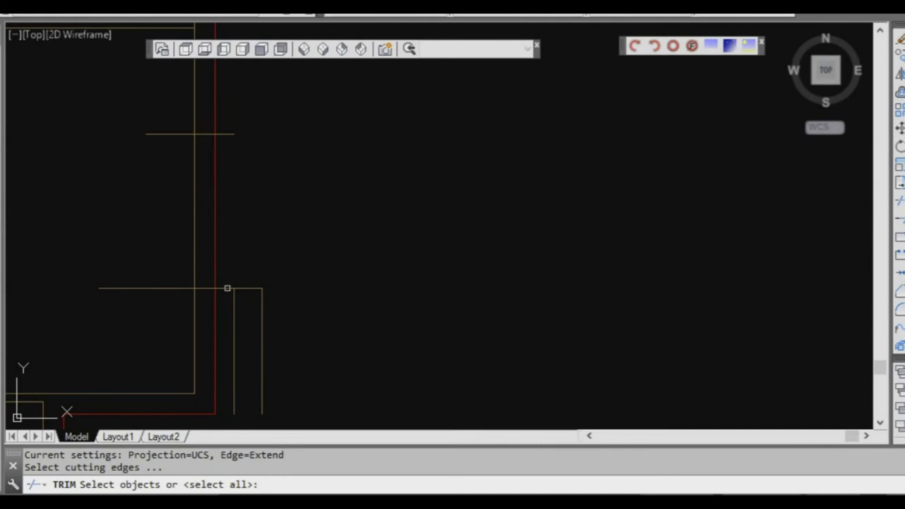
left_click(228, 288)
key("Return")
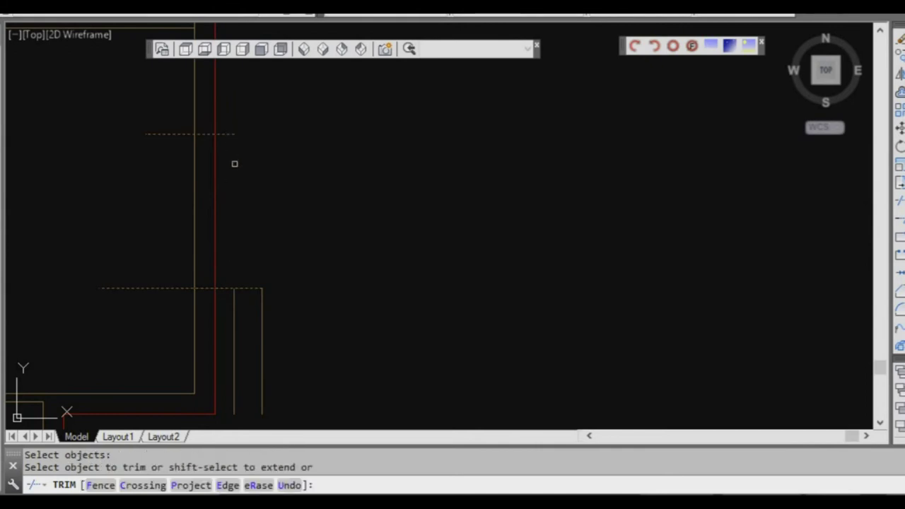
left_click(182, 191)
key("Return")
left_click(183, 294)
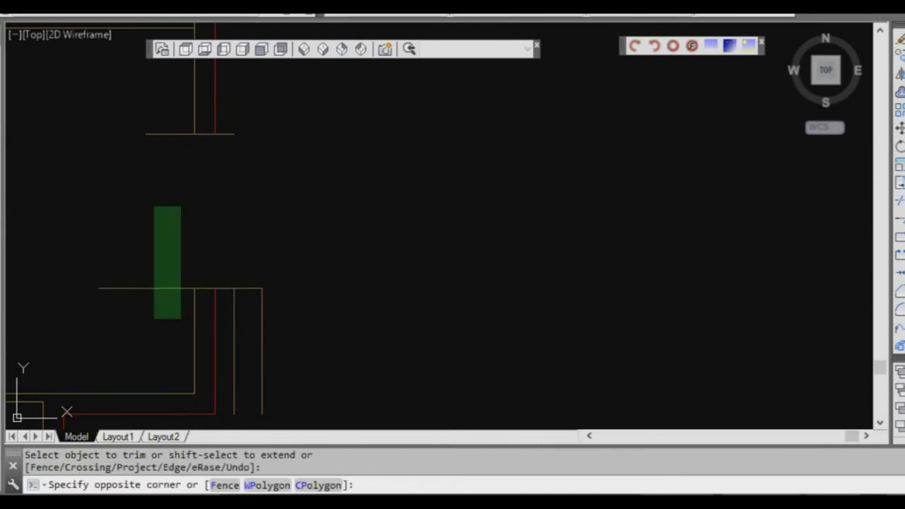
key("Escape")
Trim the upper horizontal line's overhangs on both sides of the wall, using the wall lines as cutting edges.
type("tr")
key("Return")
left_click(226, 106)
left_click(187, 84)
key("Return")
left_click(186, 124)
left_click(170, 147)
left_click(237, 288)
key("Return")
Trim the lower horizontal line's overhangs back to the right wall's inner and outer lines.
type("tr")
key("Return")
left_click(219, 305)
left_click(187, 303)
key("Return")
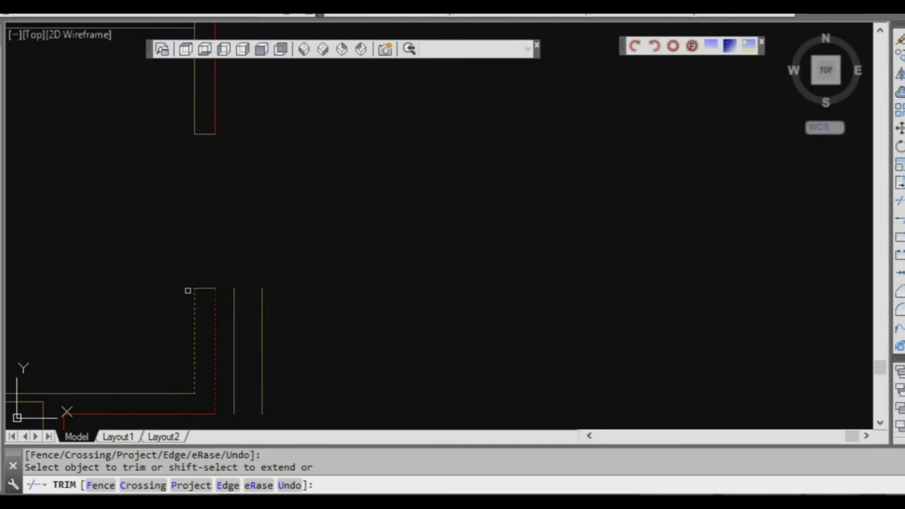
key("Escape")
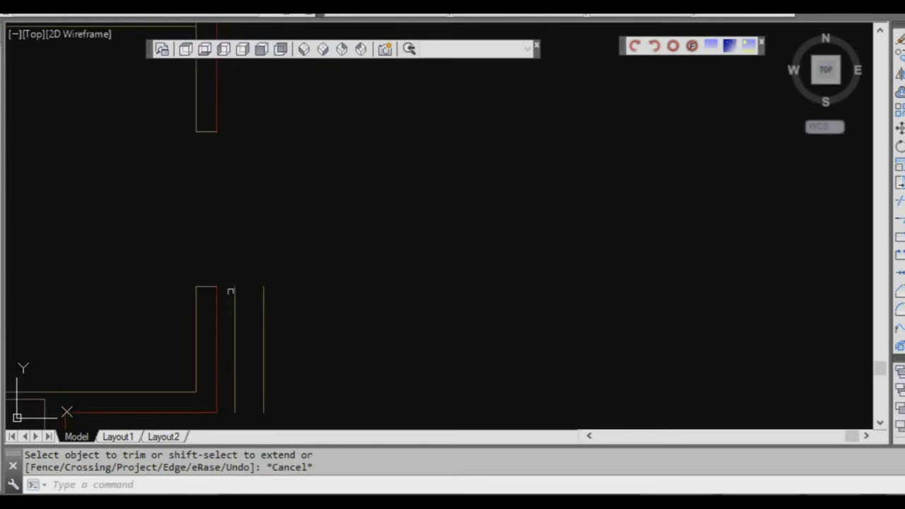
Try to move the two horizontal end lines of the right wall's opening to the A_Walls-Brick layer.
left_click(210, 296)
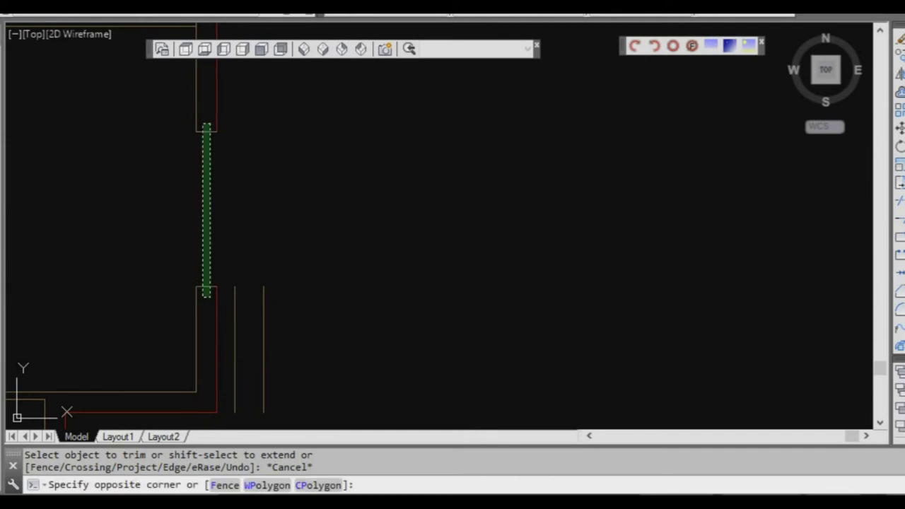
left_click(204, 125)
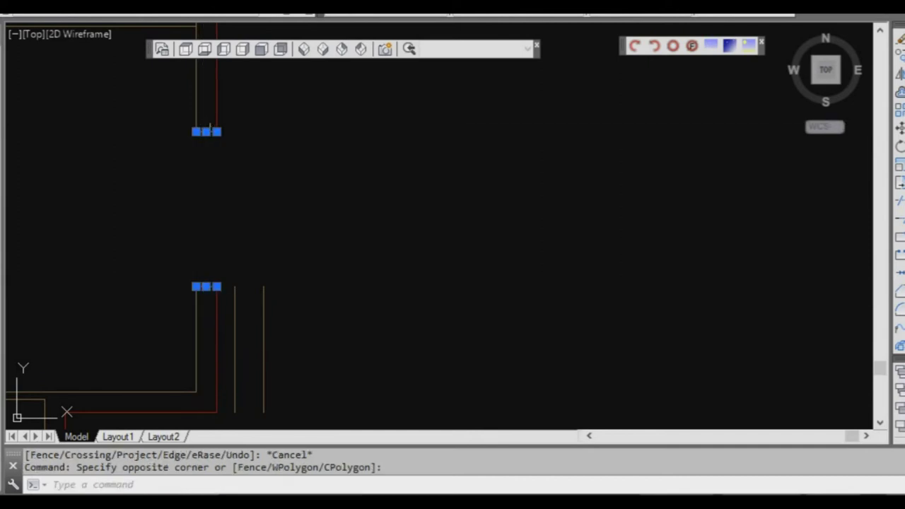
left_click(204, 16)
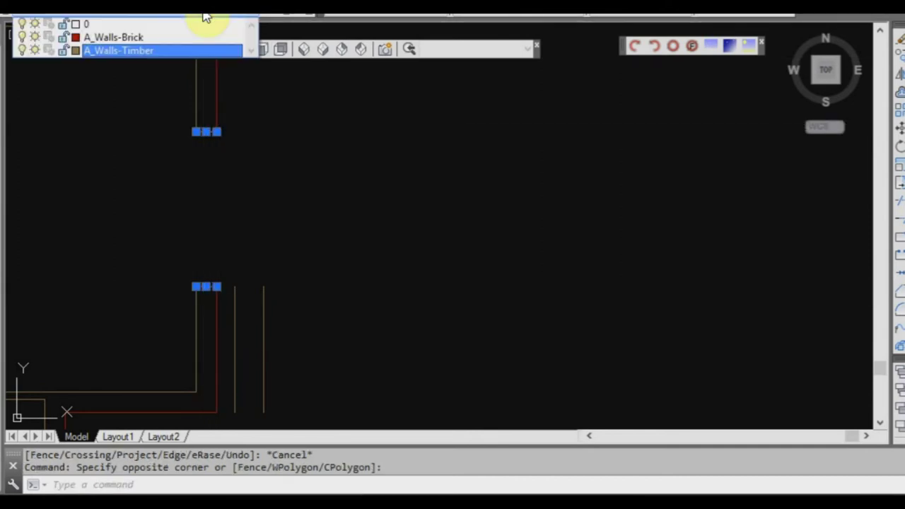
left_click(175, 38)
key("Escape")
key("Escape")
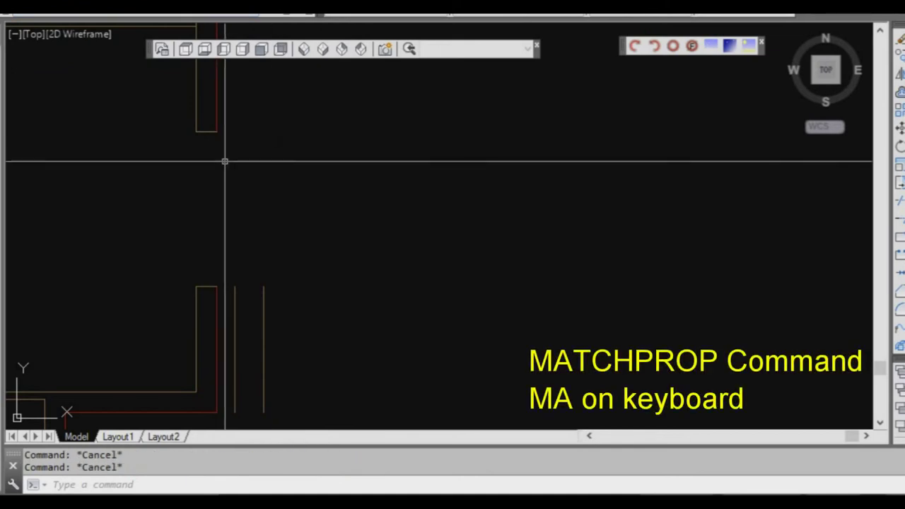
Match the properties of the red outer wall line onto both horizontal end lines of the opening.
type("ma")
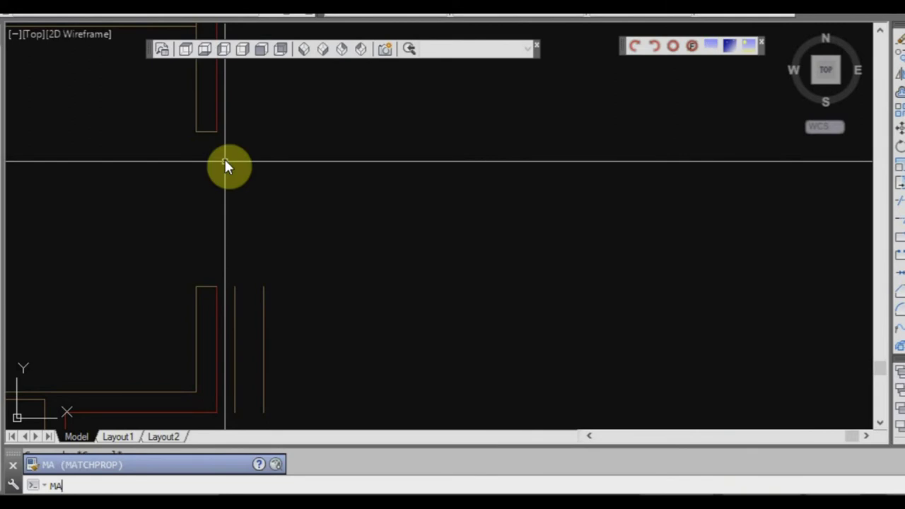
key("Return")
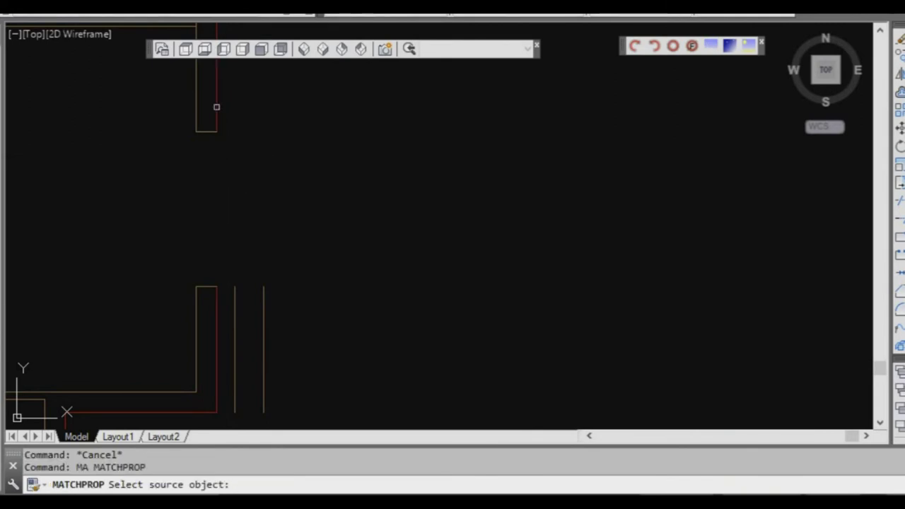
left_click(216, 107)
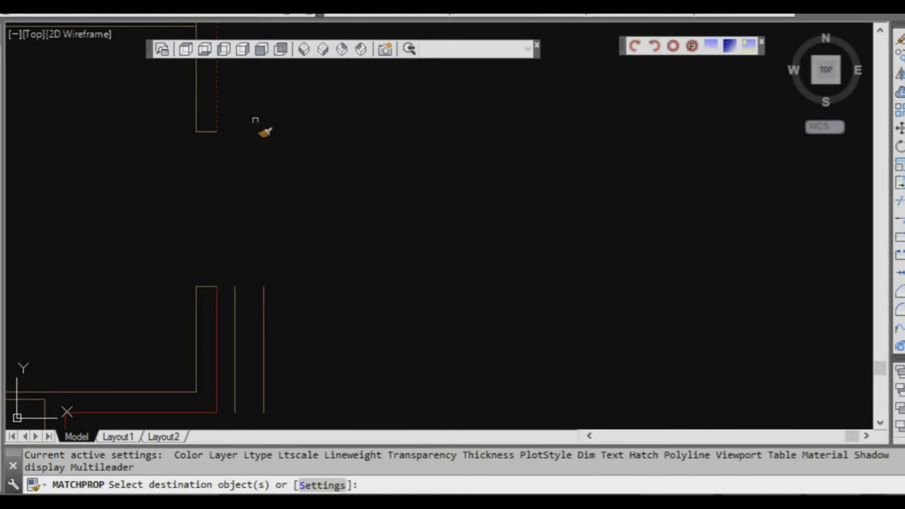
scroll(226, 105, "up", 2)
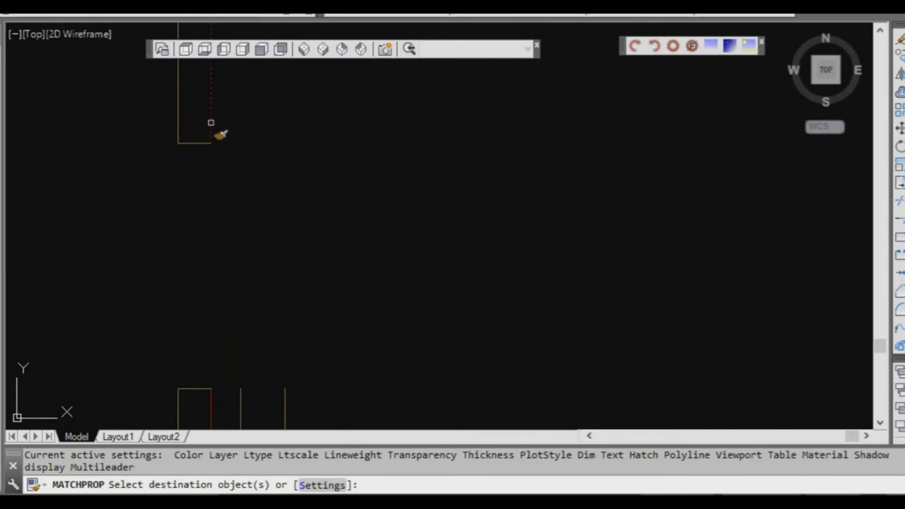
scroll(208, 126, "down", 2)
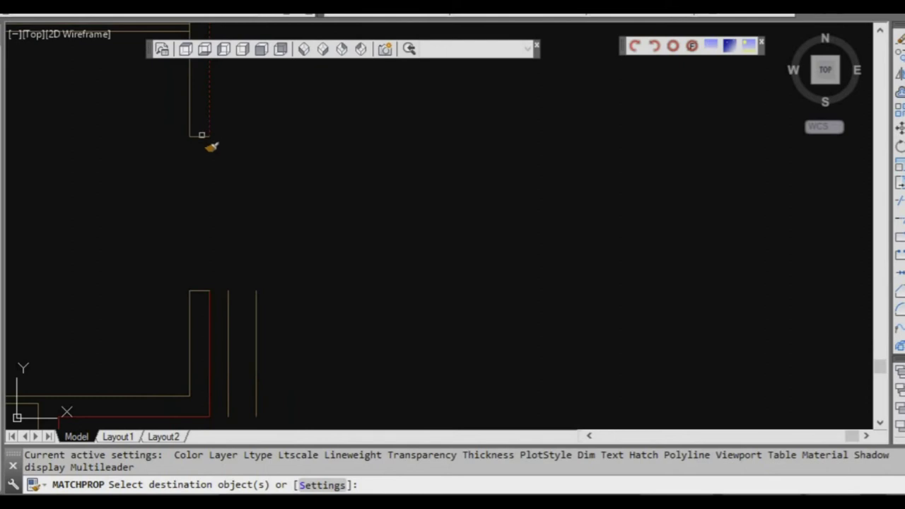
left_click(202, 136)
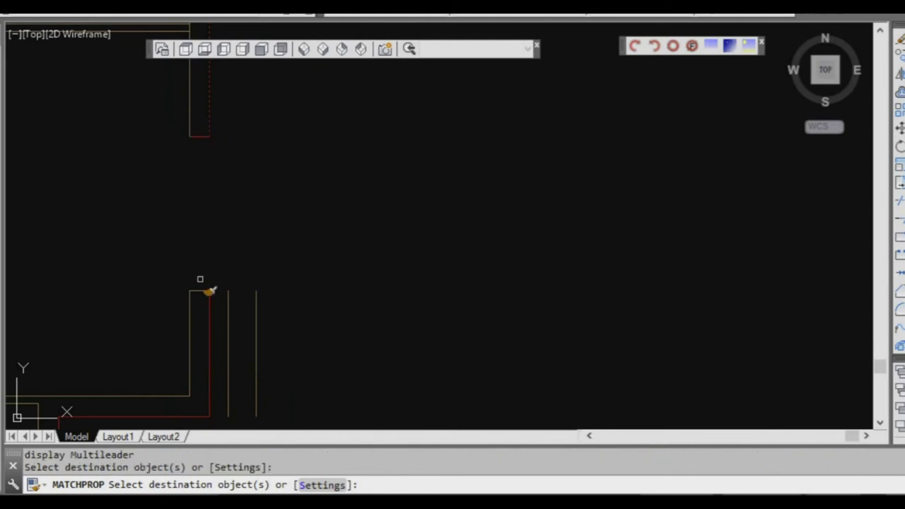
key("Escape")
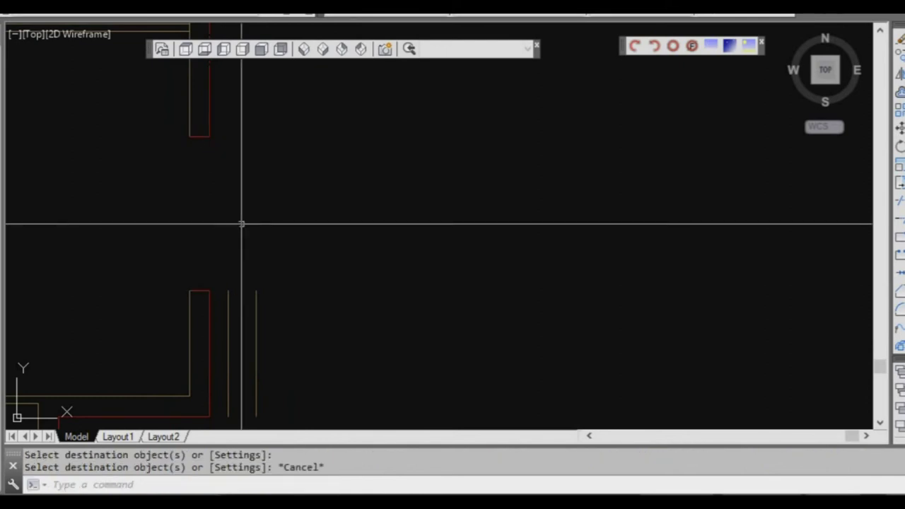
Make A_Walls-Timber the current layer.
scroll(244, 215, "down", 2)
scroll(222, 268, "up", 2)
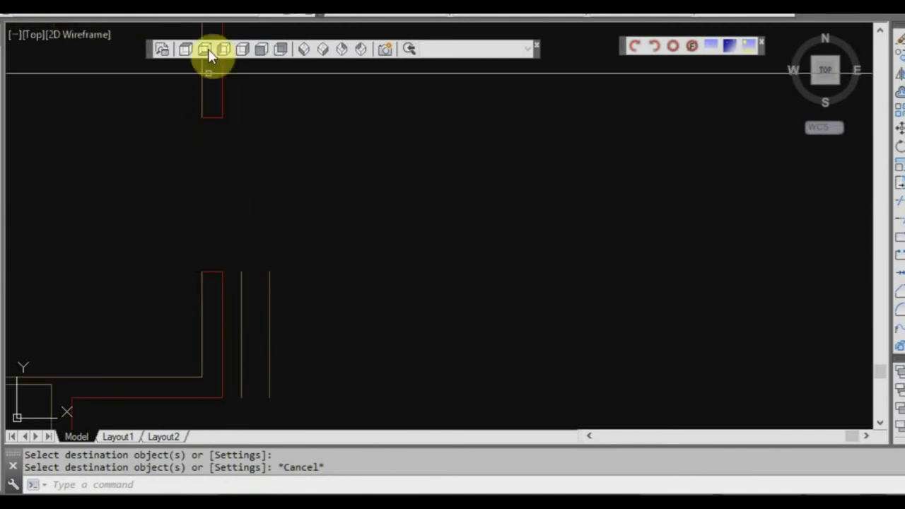
left_click(189, 19)
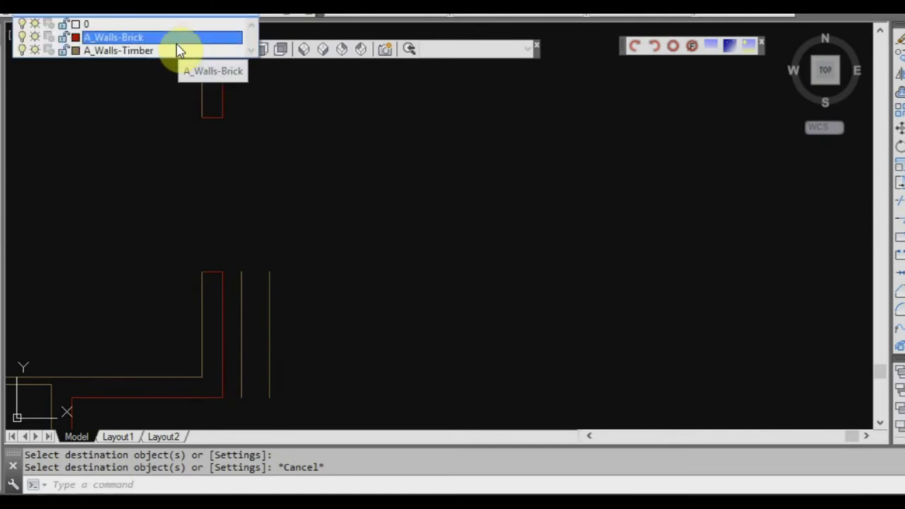
left_click(178, 50)
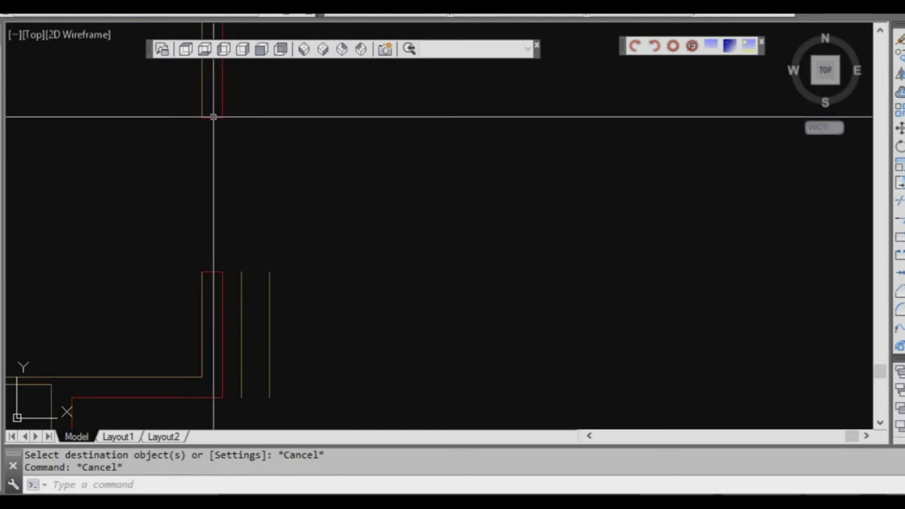
Erase the two vertical construction lines outside the right wall, beside the lower end of the opening.
scroll(285, 271, "down", 3)
scroll(284, 275, "up", 3)
left_click(284, 275)
left_click(224, 182)
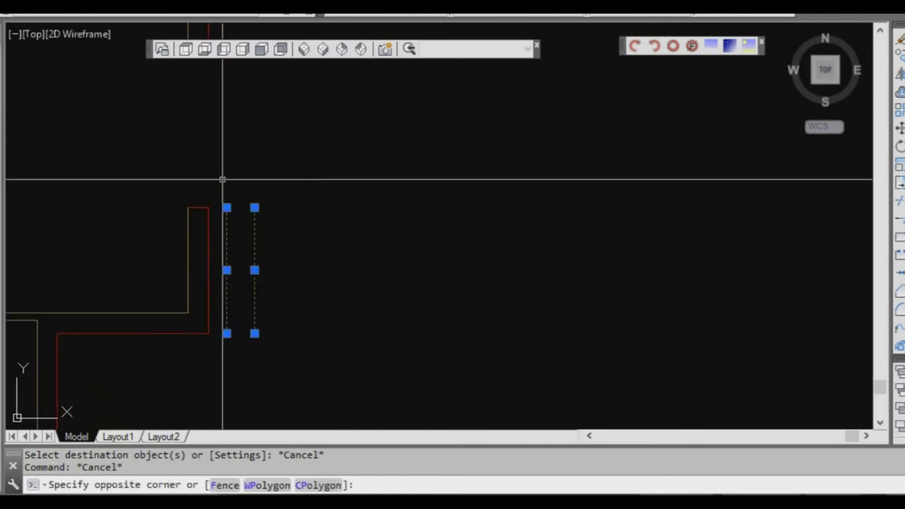
scroll(237, 188, "down", 2)
type("e")
key("Return")
scroll(261, 188, "up", 3)
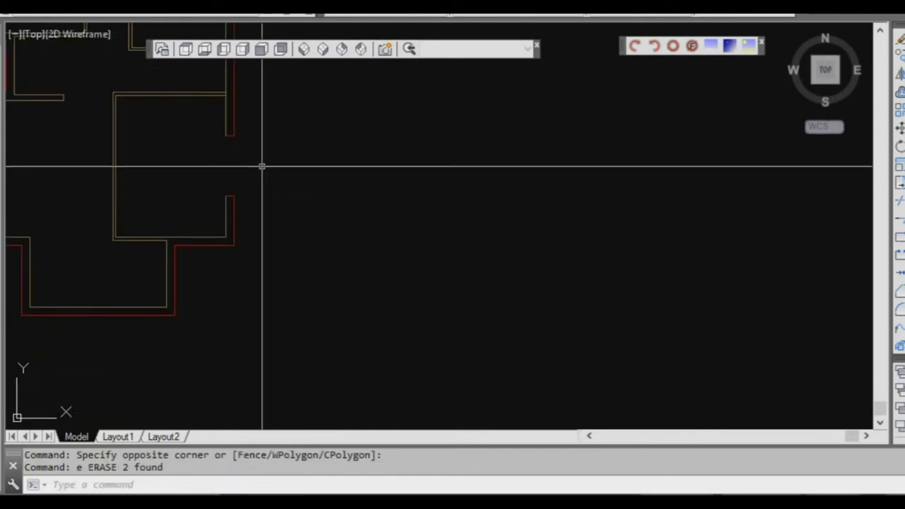
Examine the right exterior wall and the adjoining partitions above the new opening.
scroll(256, 216, "down", 2)
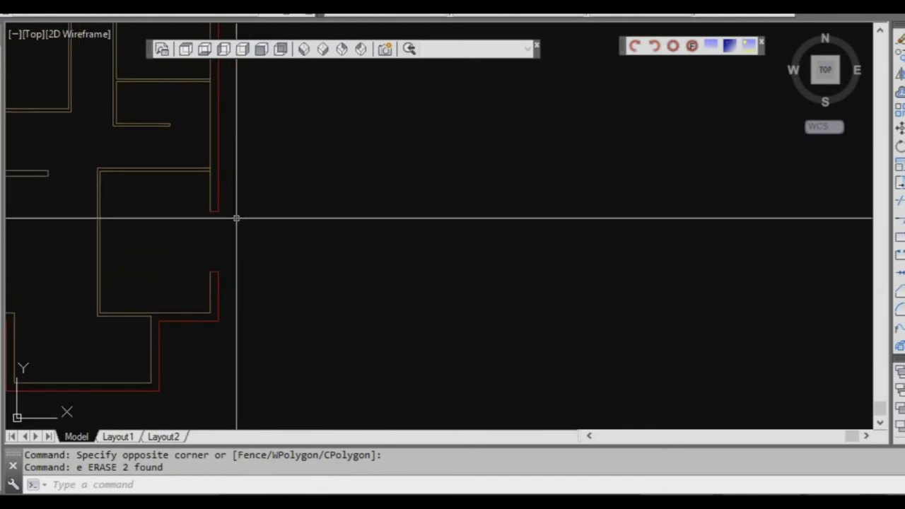
scroll(239, 192, "up", 2)
middle_click_drag(226, 178, 264, 200)
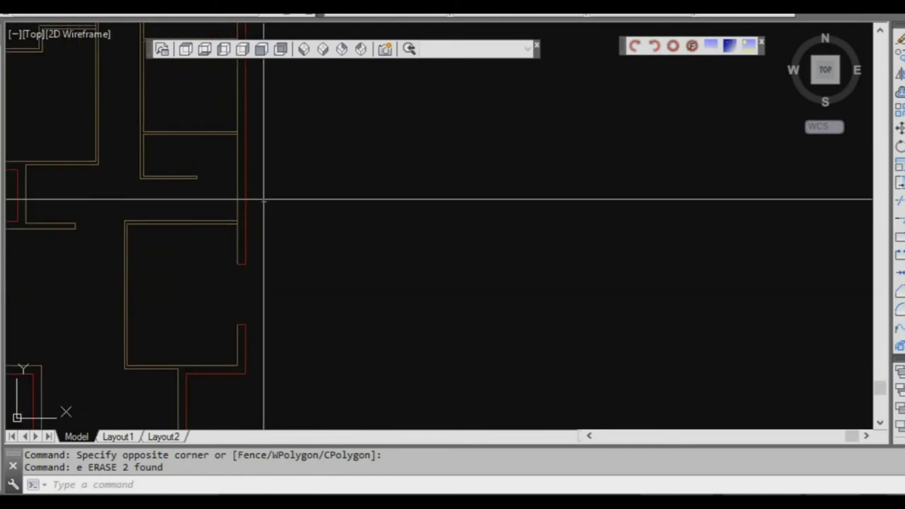
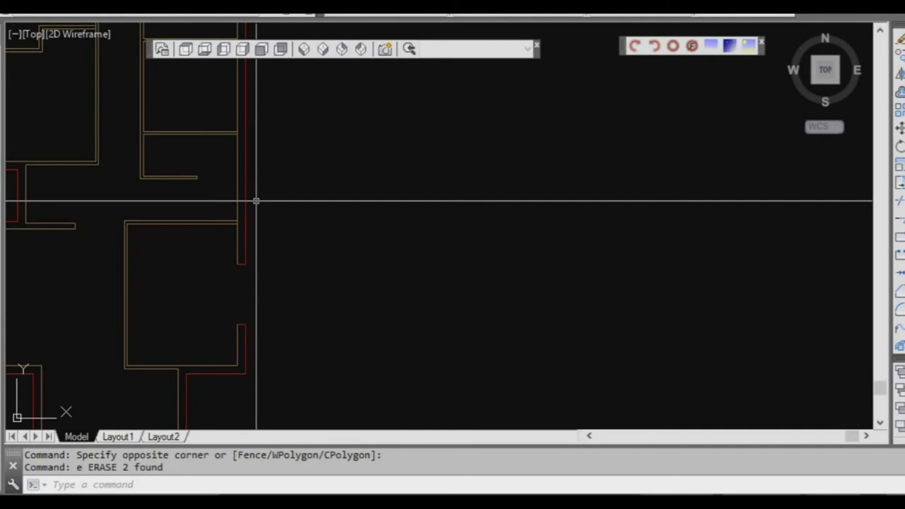
scroll(253, 205, "down", 3)
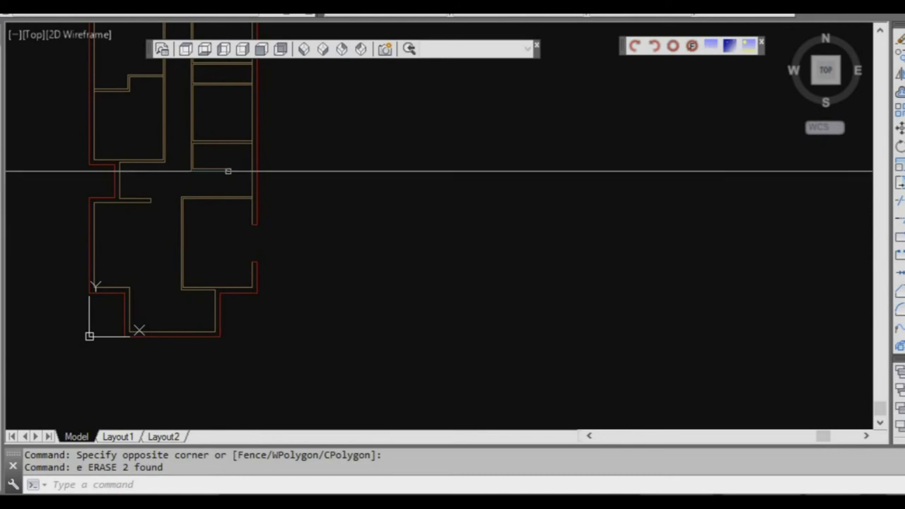
middle_click_drag(233, 139, 222, 196)
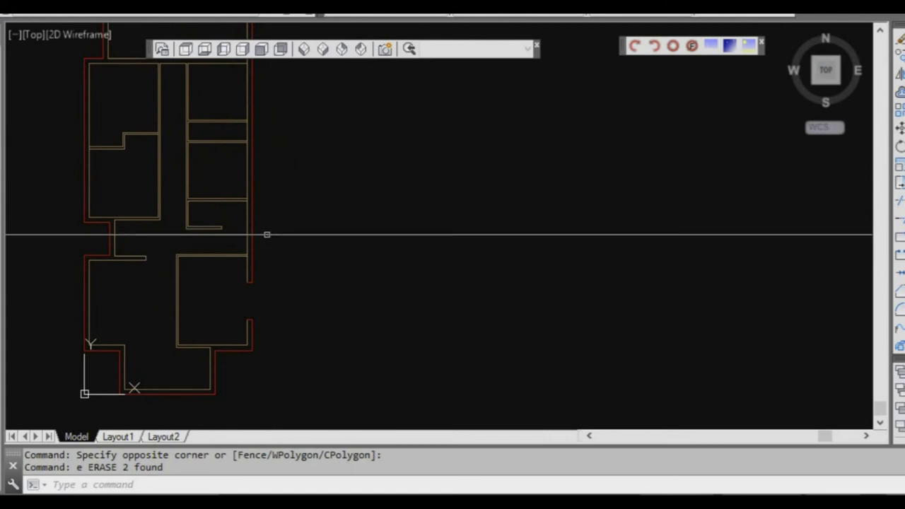
scroll(263, 229, "up", 2)
scroll(241, 194, "up", 5)
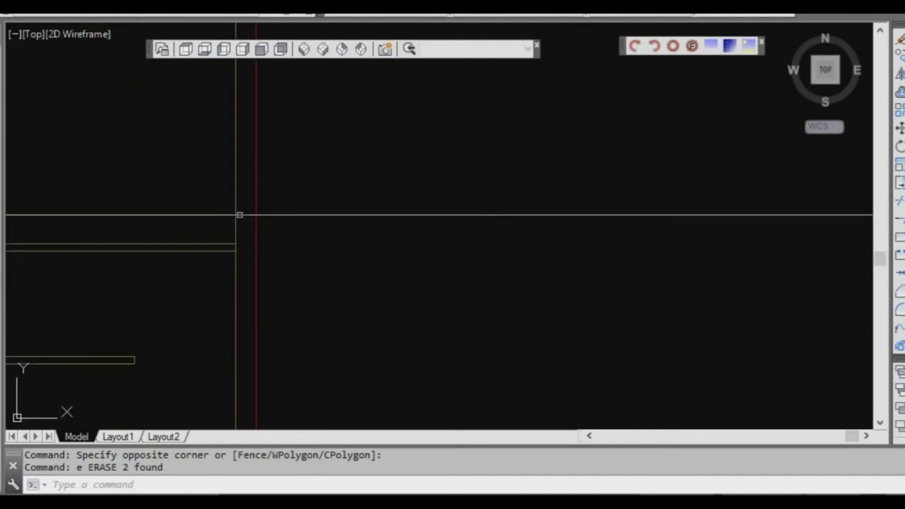
scroll(253, 235, "up", 3)
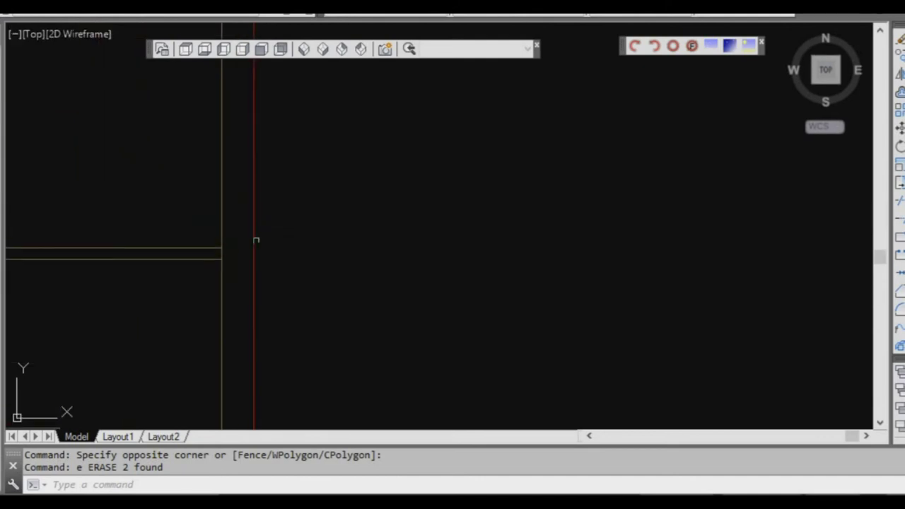
scroll(248, 245, "up", 1)
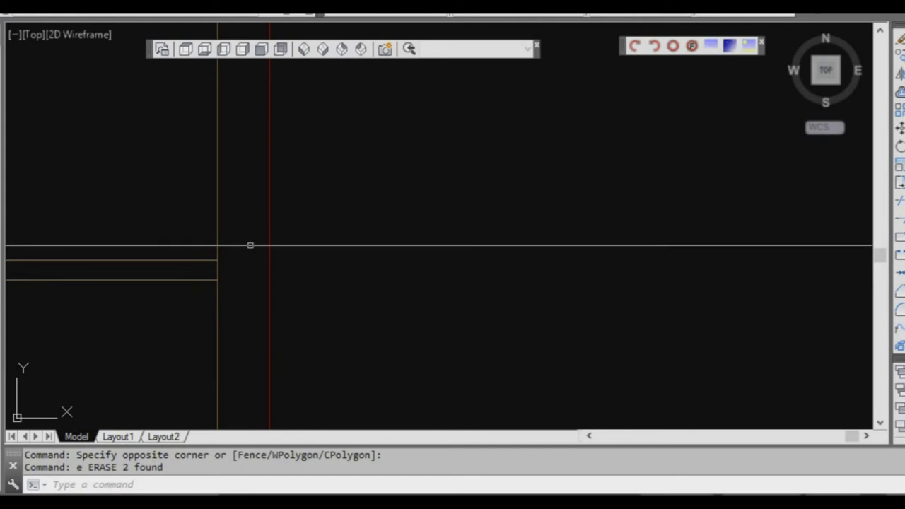
scroll(263, 245, "down", 3)
scroll(269, 333, "up", 3)
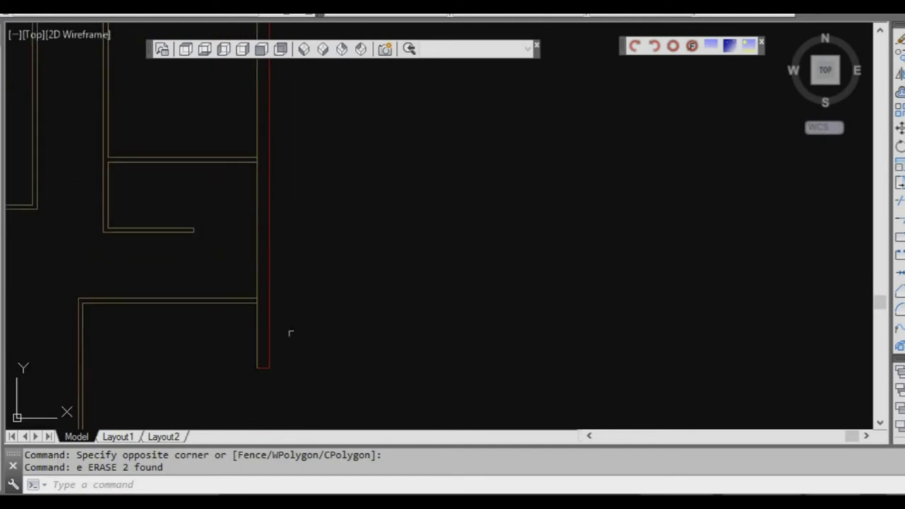
Offset the opening's upper end line 4053 mm upward along the right wall.
key("Return")
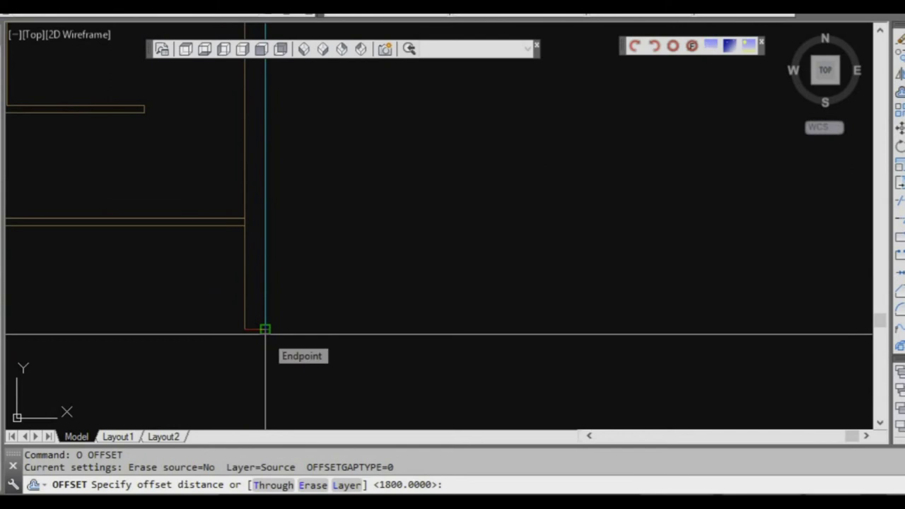
type("4053")
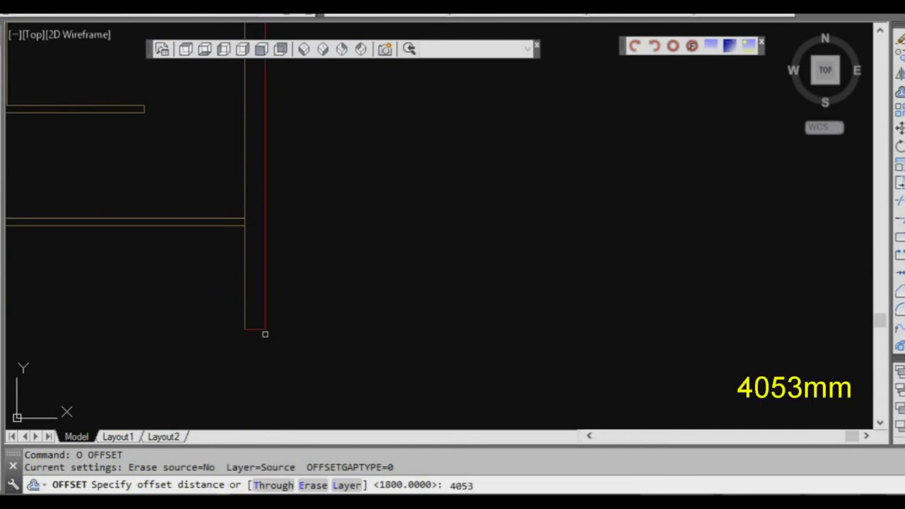
key("Return")
left_click(266, 297)
scroll(347, 176, "down", 3)
left_click(347, 164)
scroll(329, 259, "up", 3)
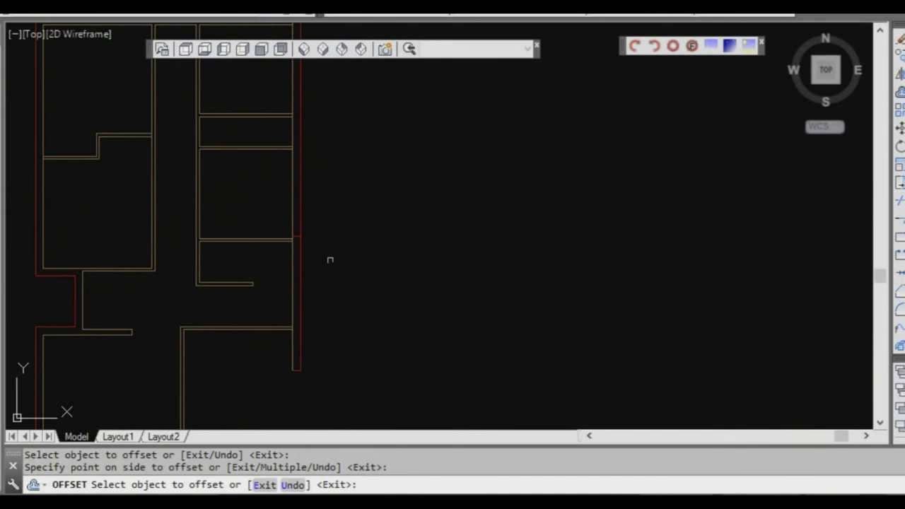
key("Escape")
Offset the new short horizontal line in the right wall 1500 mm upward.
key("Return")
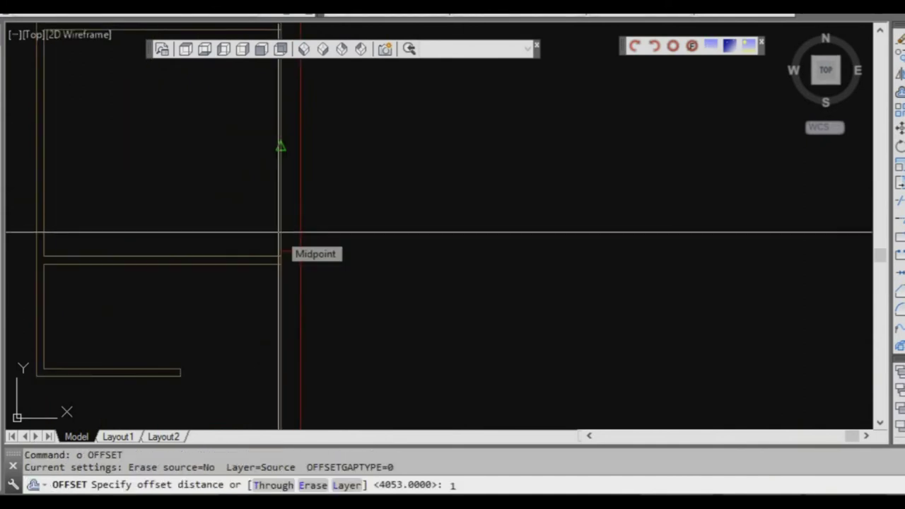
type("1500")
key("Return")
left_click(299, 256)
left_click(349, 177)
key("Escape")
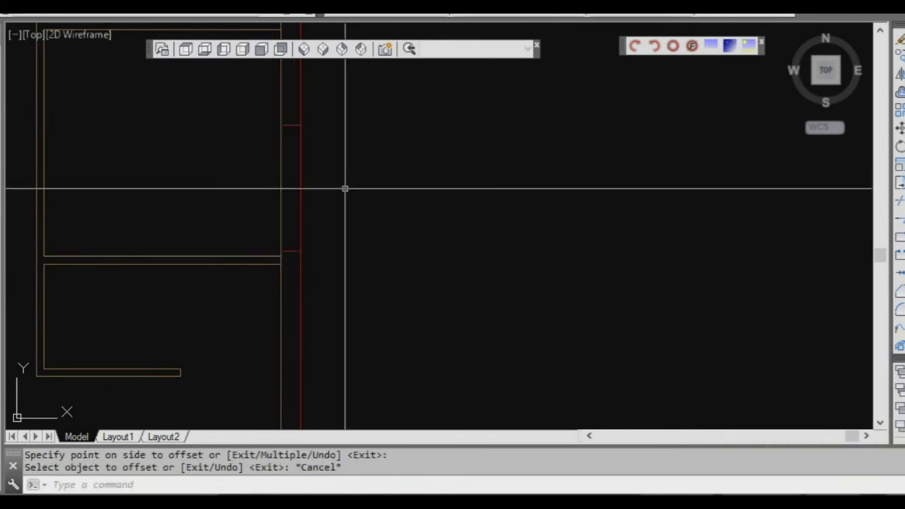
key("Escape")
Trim the right wall's inner and outer lines between the two new horizontal lines to cut the 1500 mm opening.
type("tr")
key("Return")
left_click(323, 264)
left_click(295, 127)
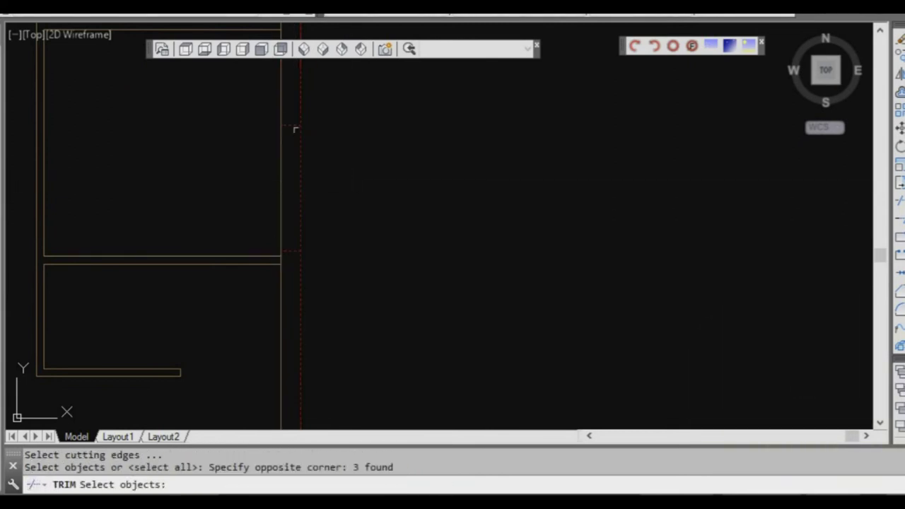
key("Return")
scroll(313, 182, "down", 2)
key("Escape")
scroll(312, 227, "up", 2)
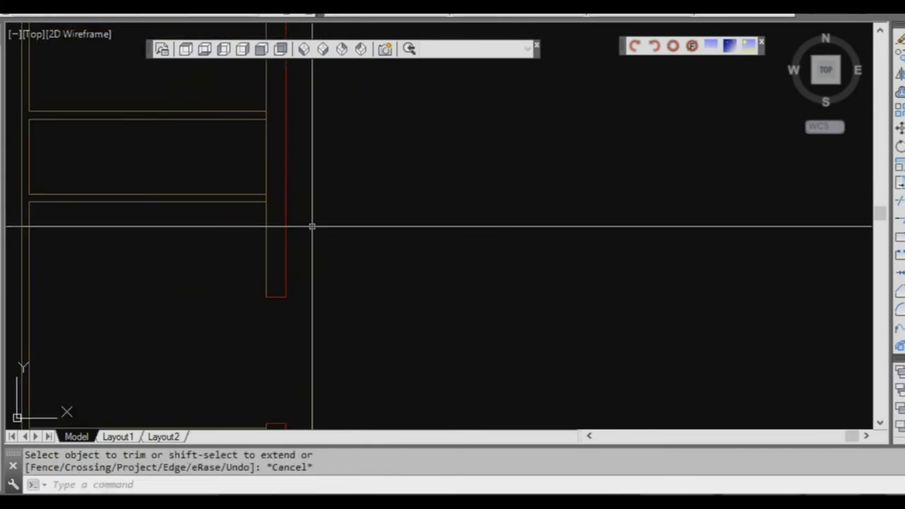
key("Escape")
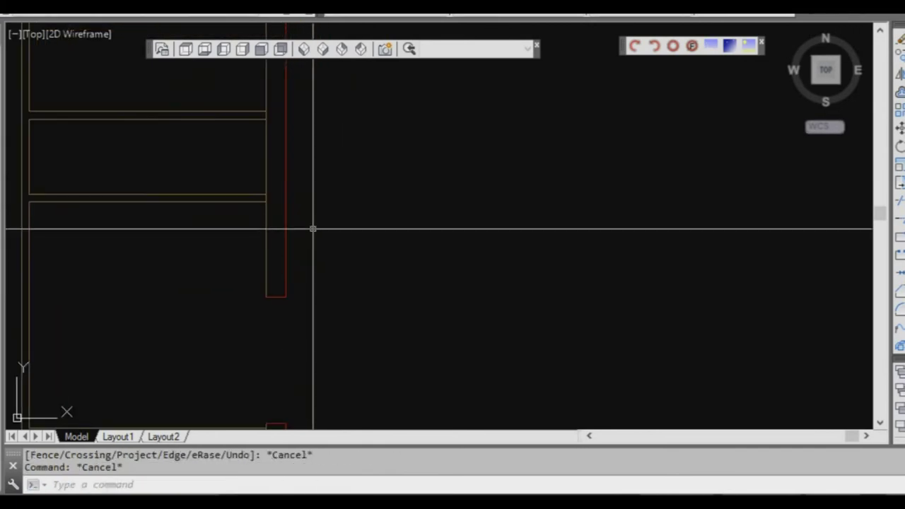
Offset the upper end line of the 1500 mm opening 1285 mm upward along the right wall.
type("o")
key("Return")
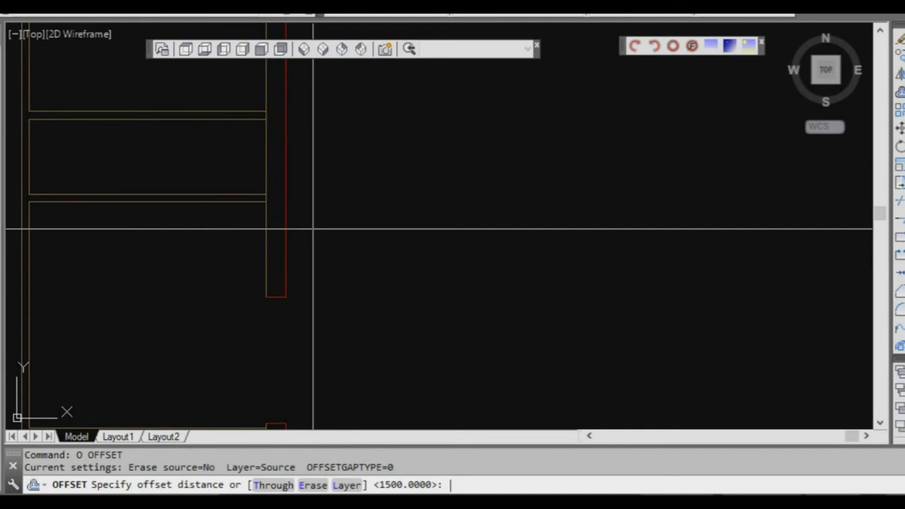
key("Return")
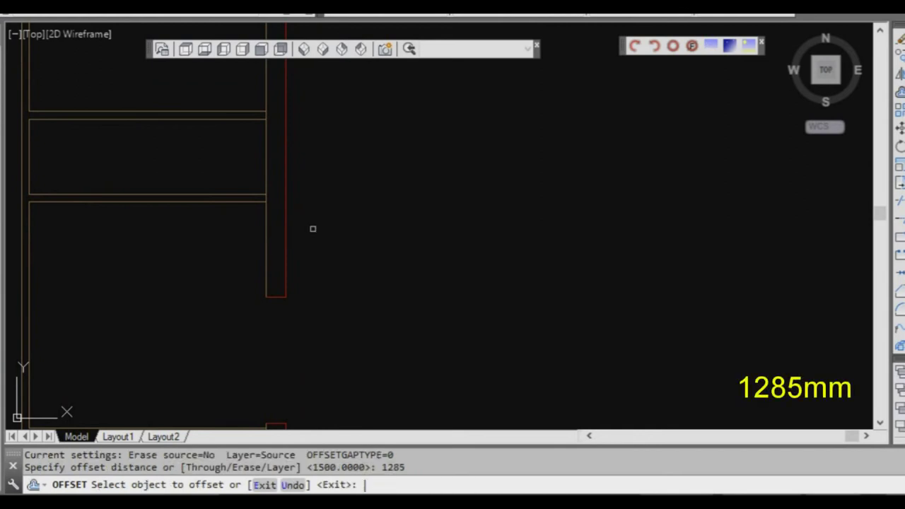
left_click(276, 294)
left_click(330, 196)
key("Escape")
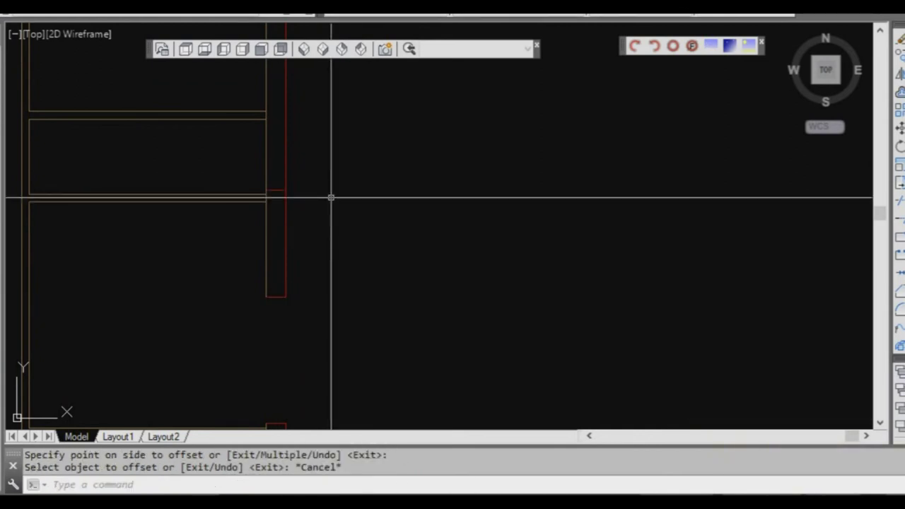
Offset the new short horizontal line in the right wall 610 mm upward.
key("Return")
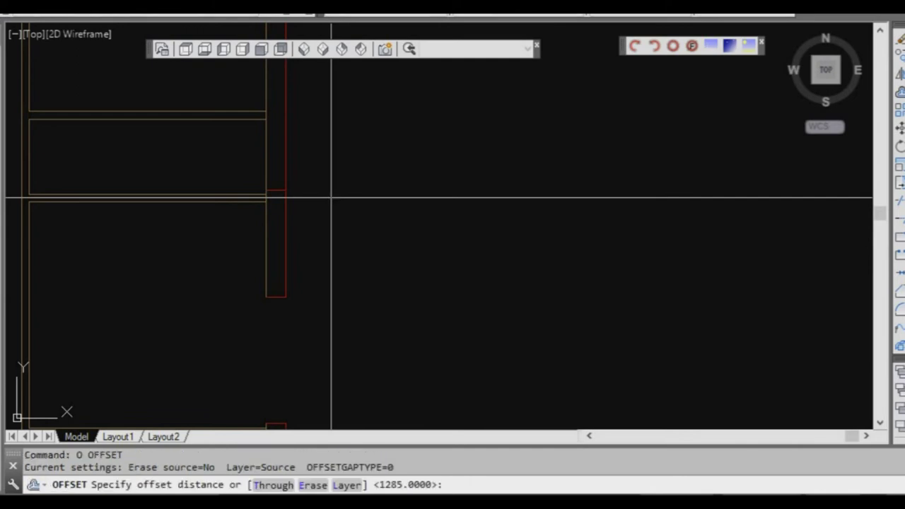
key("Return")
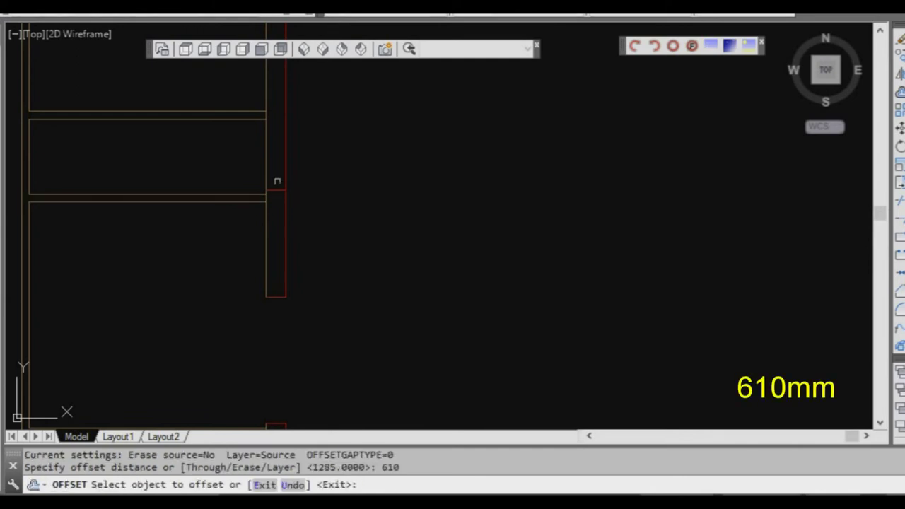
left_click(275, 191)
left_click(328, 131)
key("Escape")
Trim the right wall's inner line where the two horizontal partitions meet it, using the partition lines and inner wall line as cutting edges.
scroll(300, 157, "up", 2)
middle_click_drag(295, 157, 327, 200)
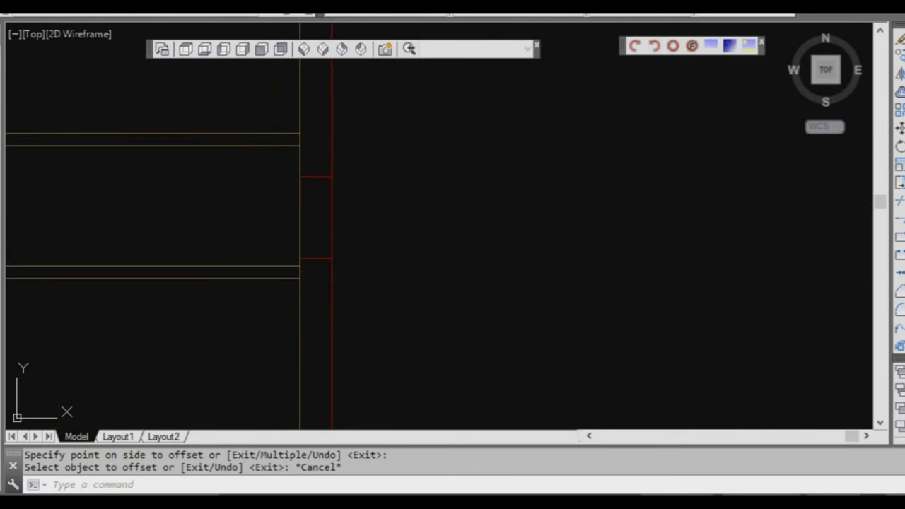
left_click(327, 274)
key("Escape")
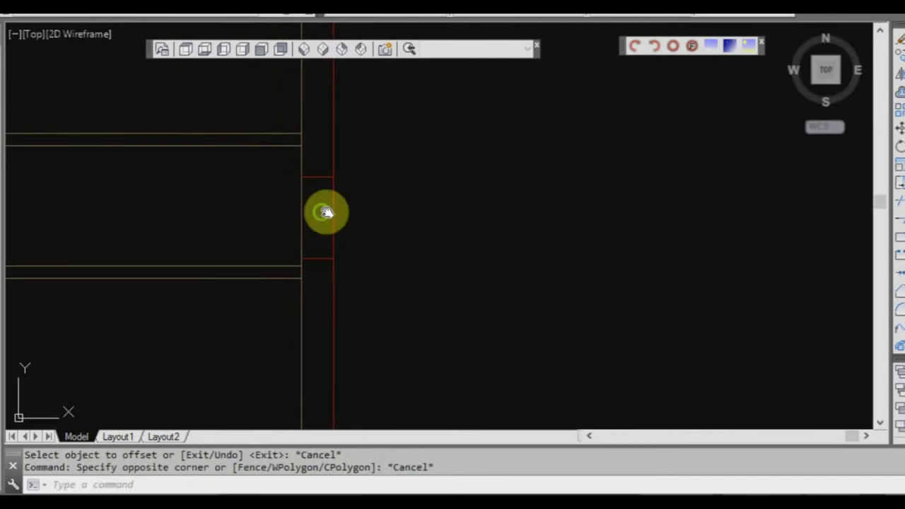
type("tr")
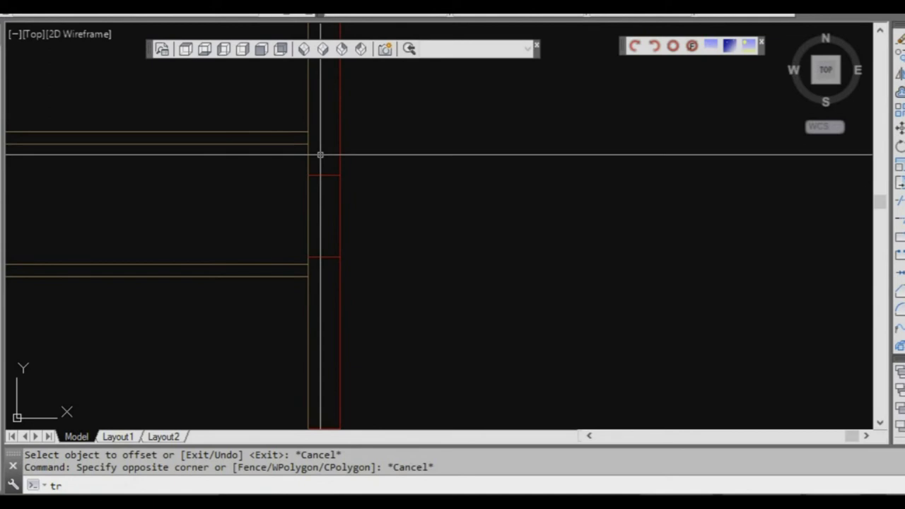
key("Escape")
type("tr")
key("Return")
left_click(323, 158)
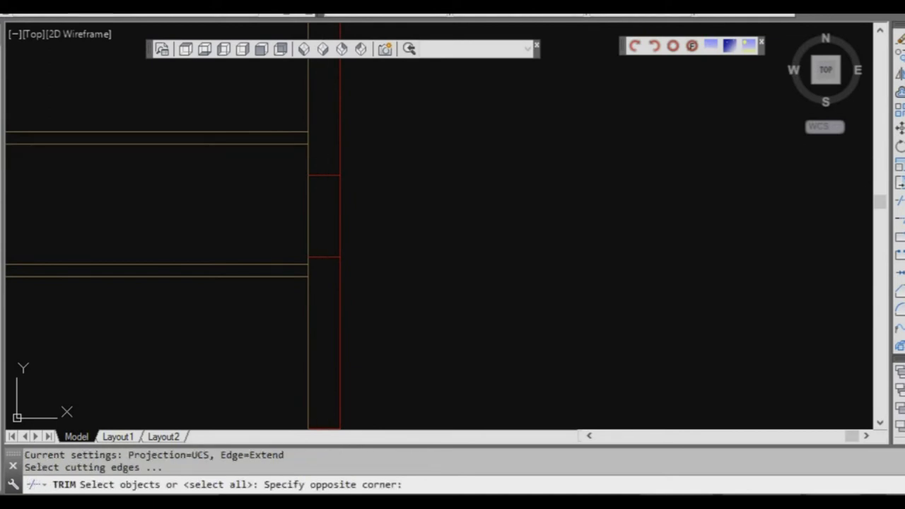
left_click(301, 127)
left_click(295, 264)
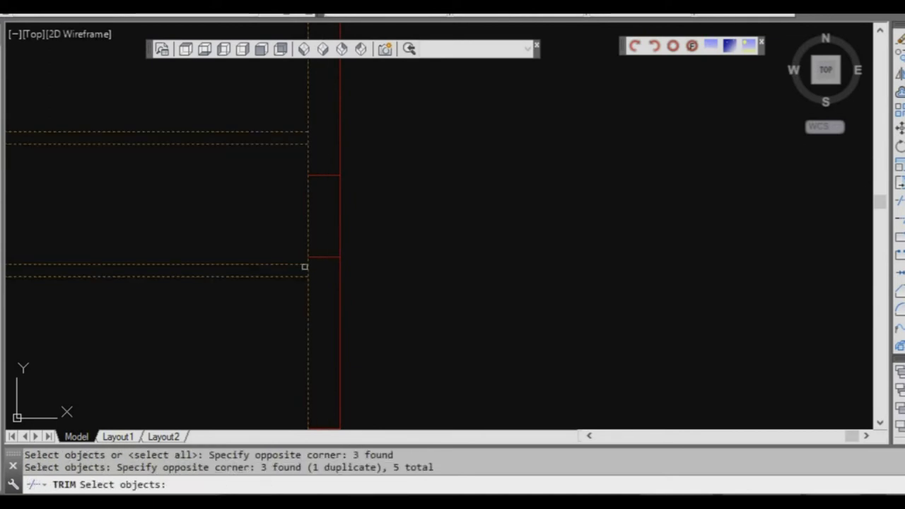
scroll(309, 271, "up", 3)
key("Return")
scroll(309, 271, "down", 1)
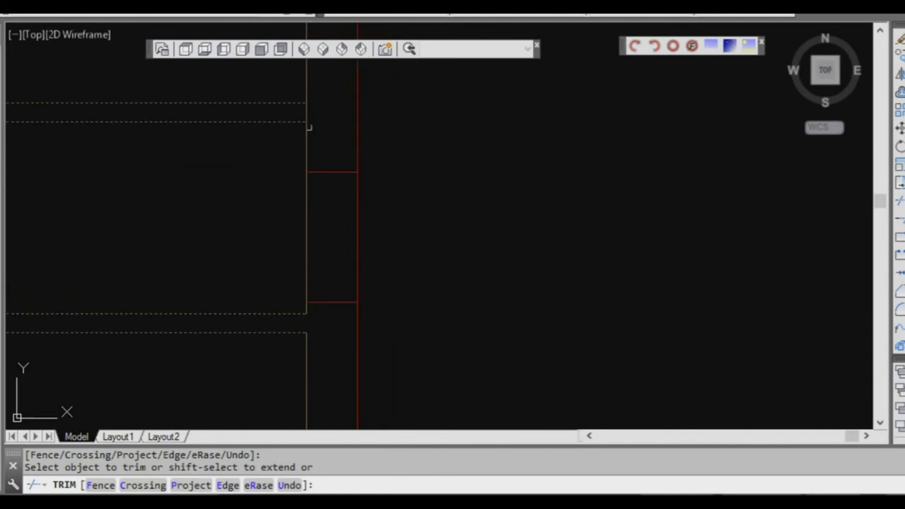
key("Escape")
Draw a vertical line joining the midpoints of the two short horizontal lines in the right wall.
scroll(337, 142, "down", 2)
left_click(337, 151)
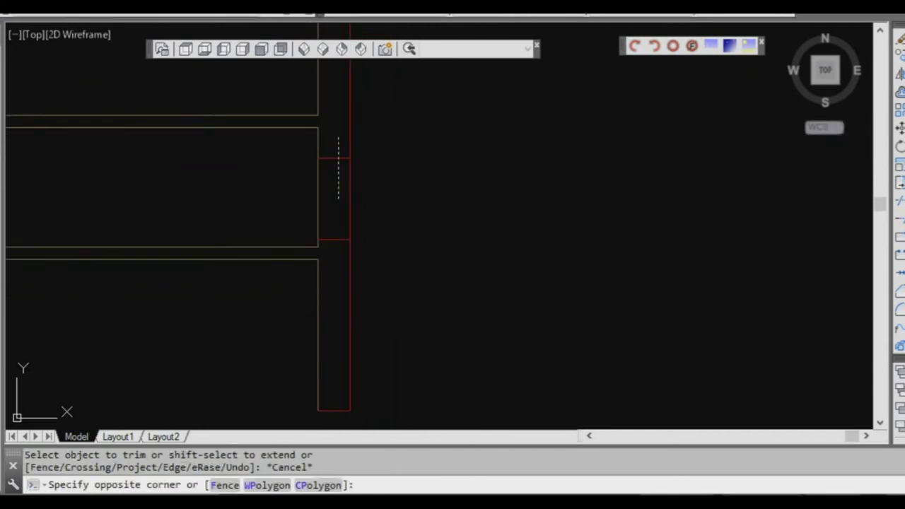
key("Escape")
scroll(340, 187, "up", 2)
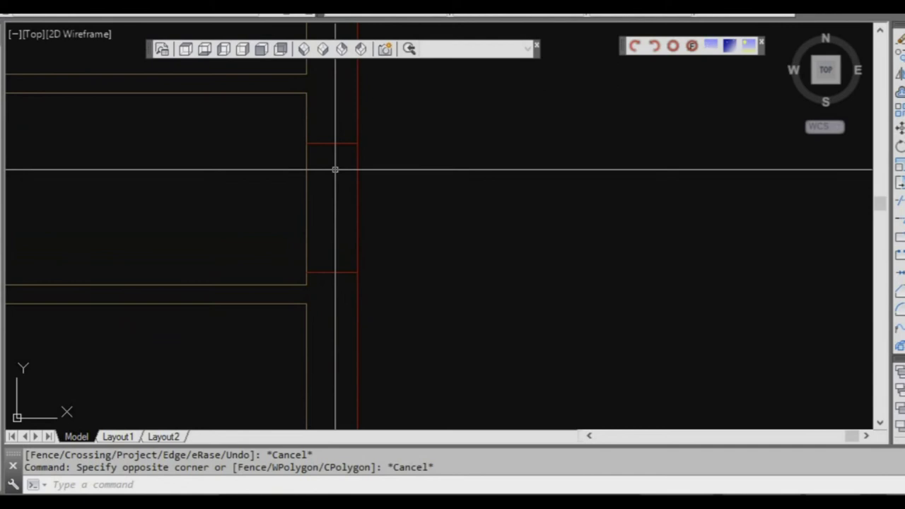
type("l")
key("Return")
left_click(331, 144)
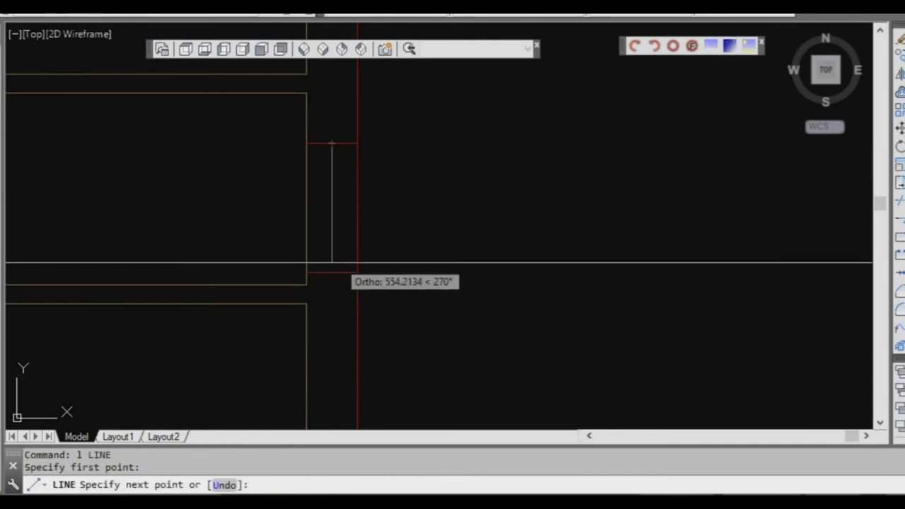
key("Escape")
Try to centre the two short lines and their connecting line by grip-stretching its midpoint to the mid between the small room's right corners.
left_click(347, 296)
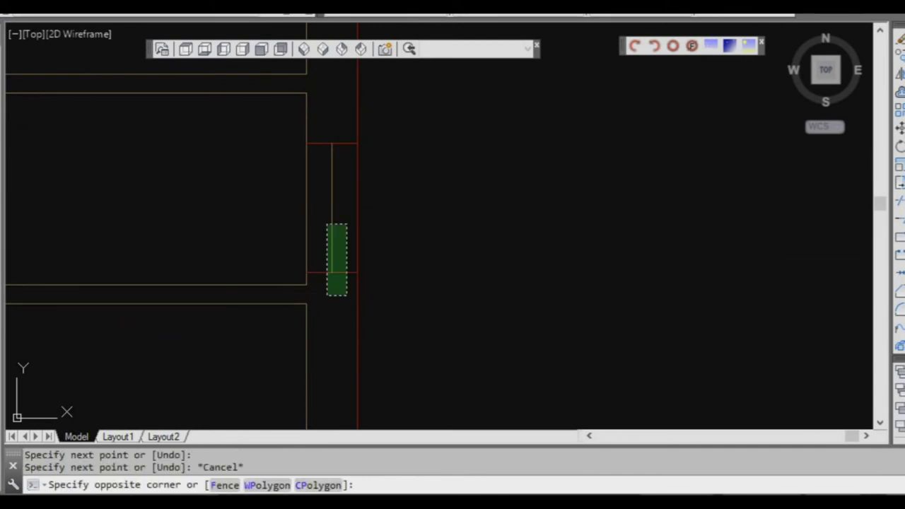
left_click(316, 119)
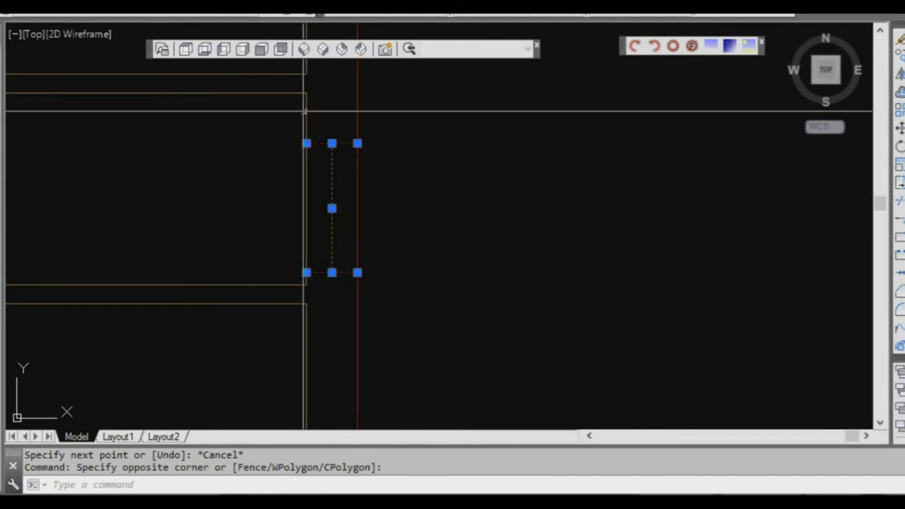
scroll(301, 110, "down", 2)
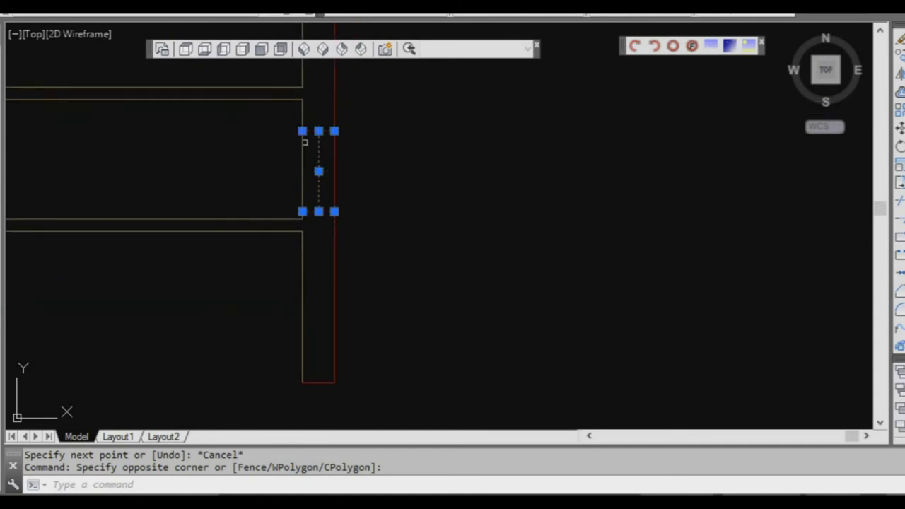
scroll(304, 141, "up", 2)
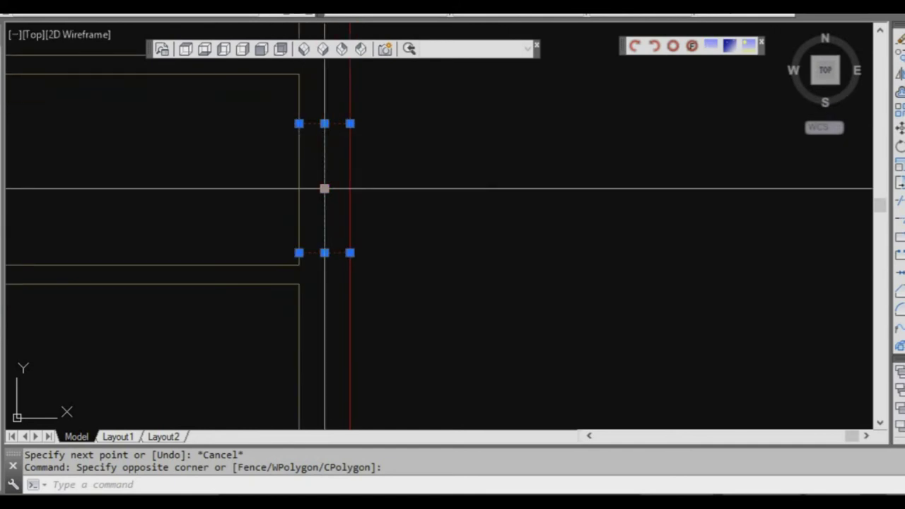
left_click(324, 188)
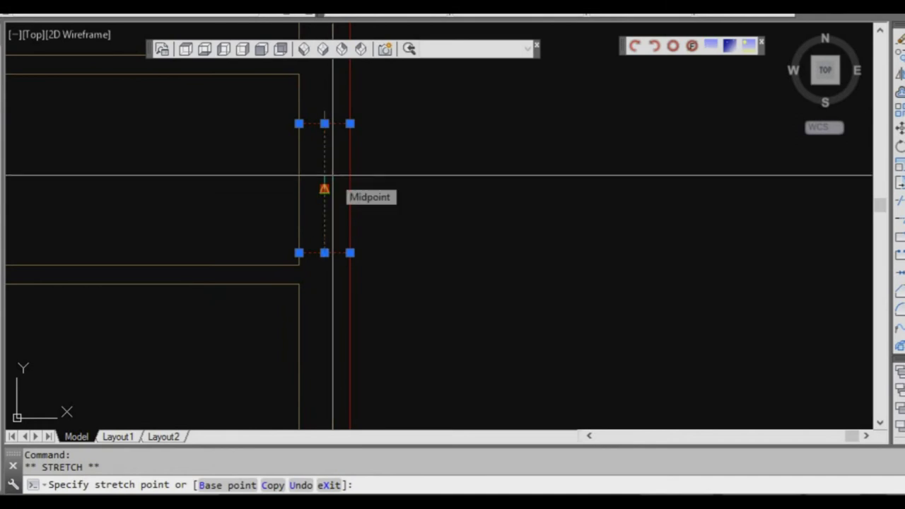
key("F8")
right_click(332, 177, "shift")
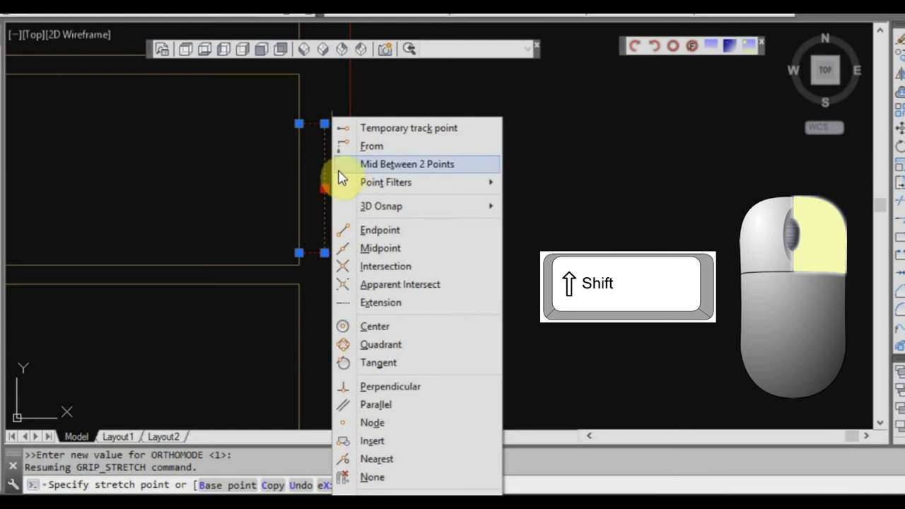
left_click(400, 170)
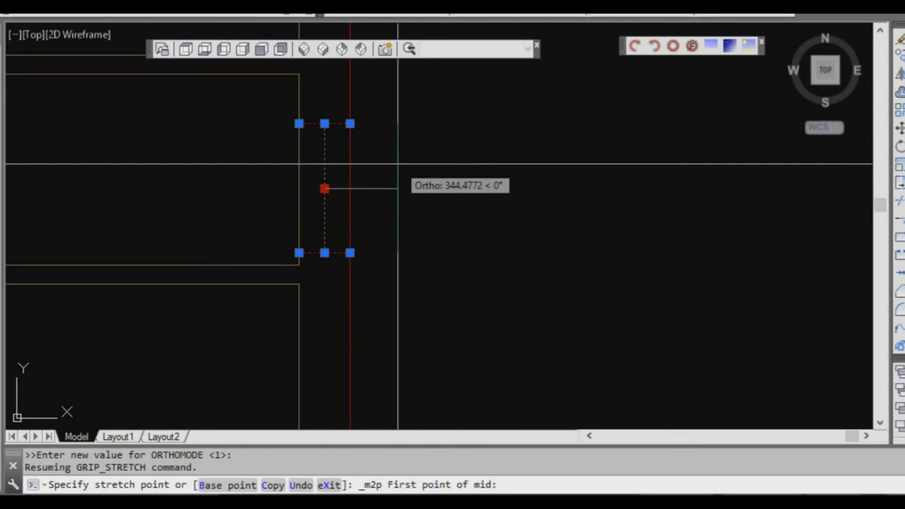
left_click(299, 265)
left_click(298, 80)
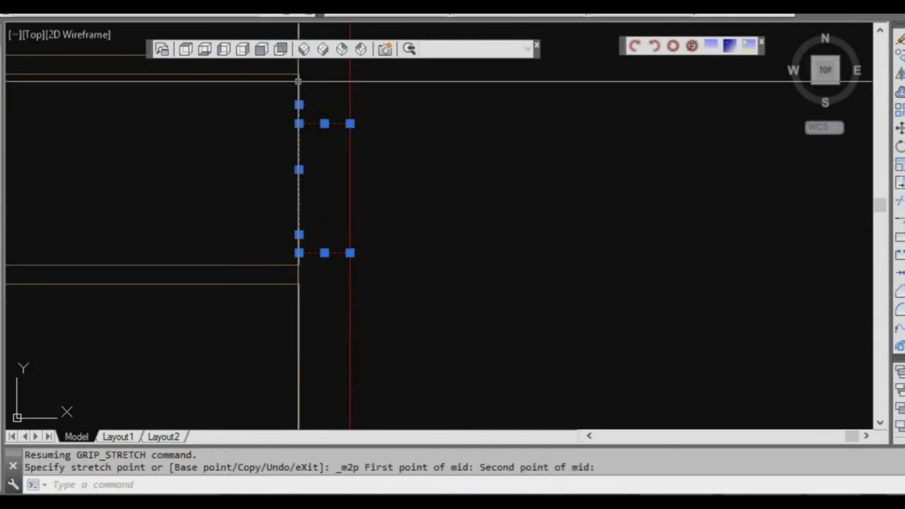
middle_click_drag(309, 137, 308, 147)
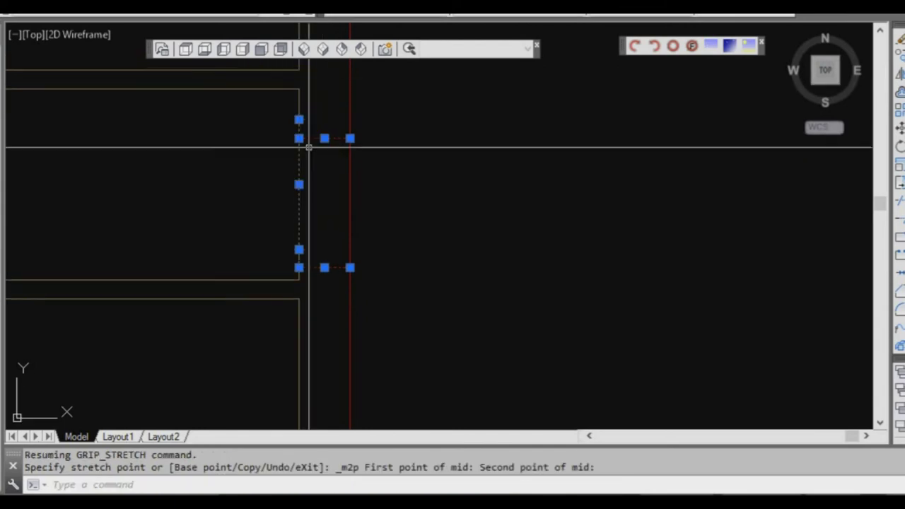
scroll(309, 147, "up", 2)
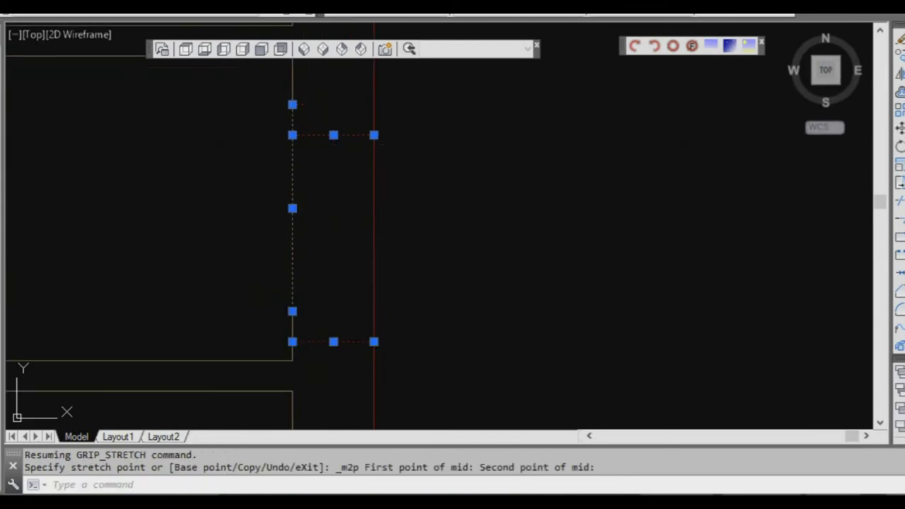
Undo the grip stretch of the vertical connecting line.
key("Escape")
type("u")
key("Return")
type("u")
key("Return")
Grip-move the connecting line and both short lines by its midpoint to the mid between the small room's two right corners.
left_click(309, 111)
left_click(323, 177)
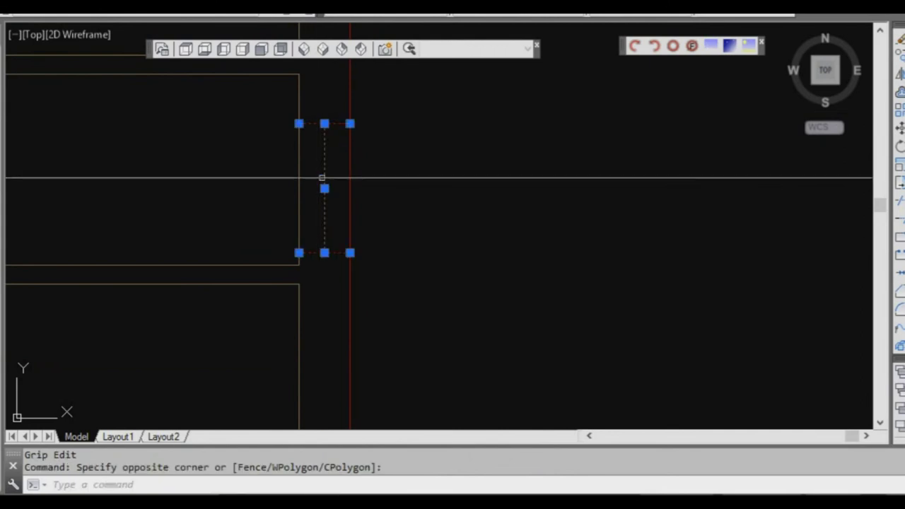
left_click(323, 189)
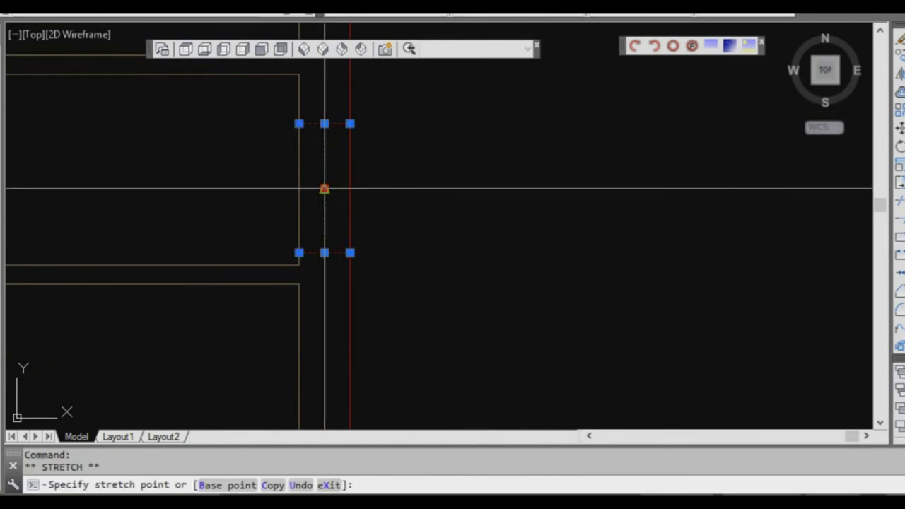
scroll(324, 189, "up", 2)
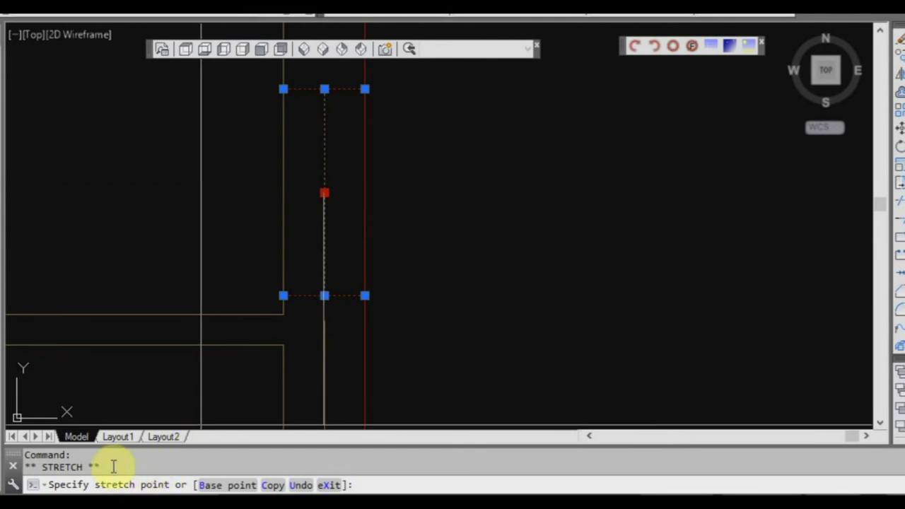
key("space")
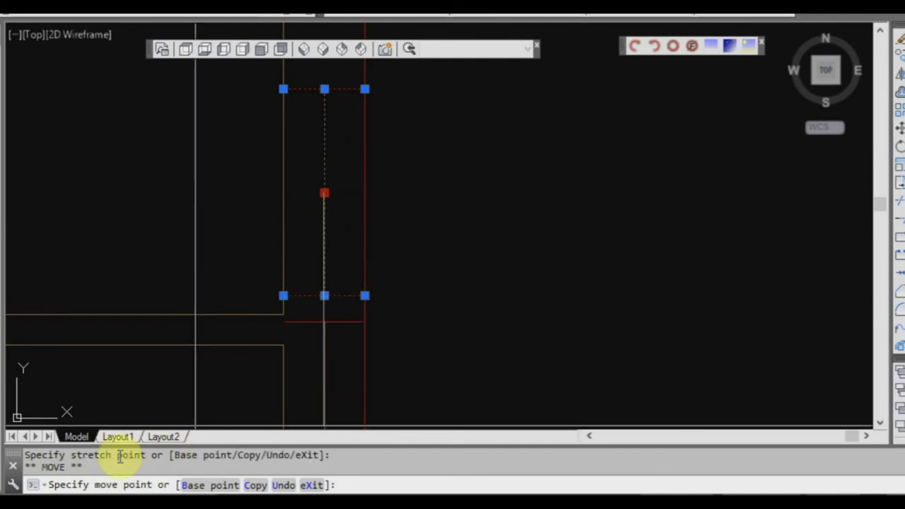
scroll(325, 240, "down", 3)
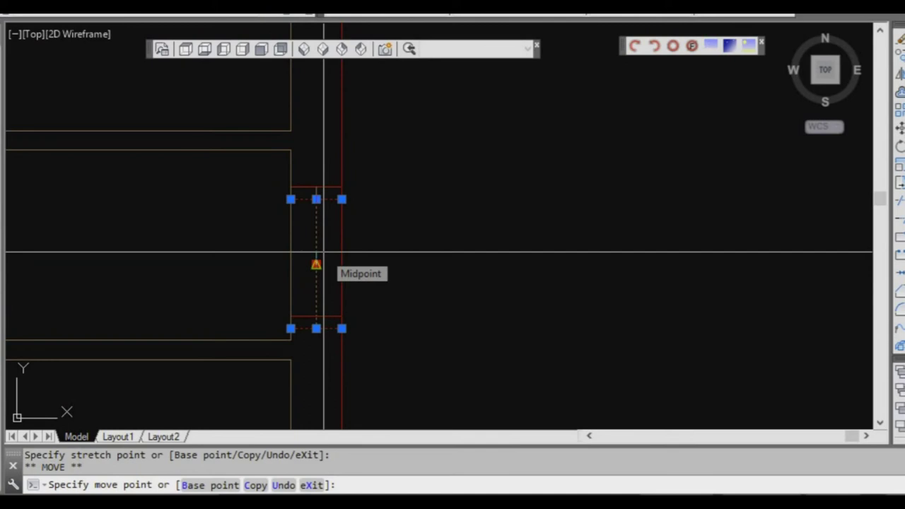
key("F8")
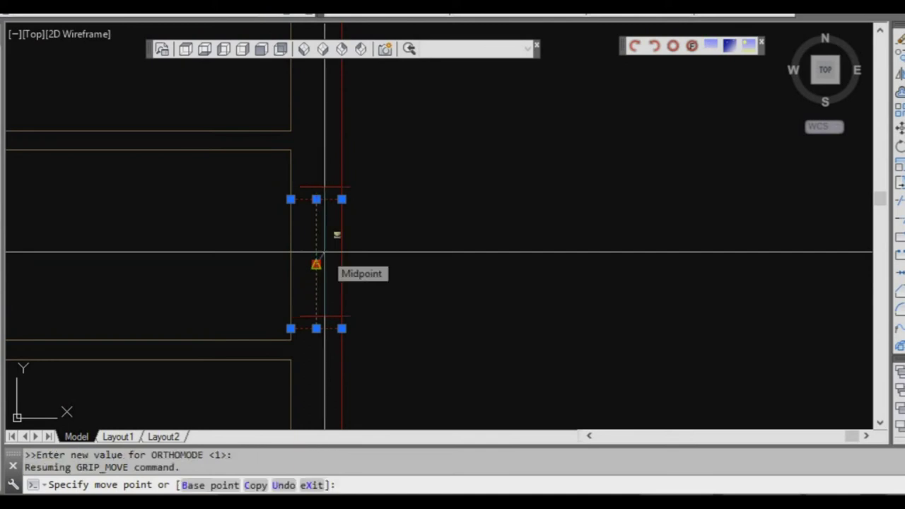
right_click(324, 251, "shift")
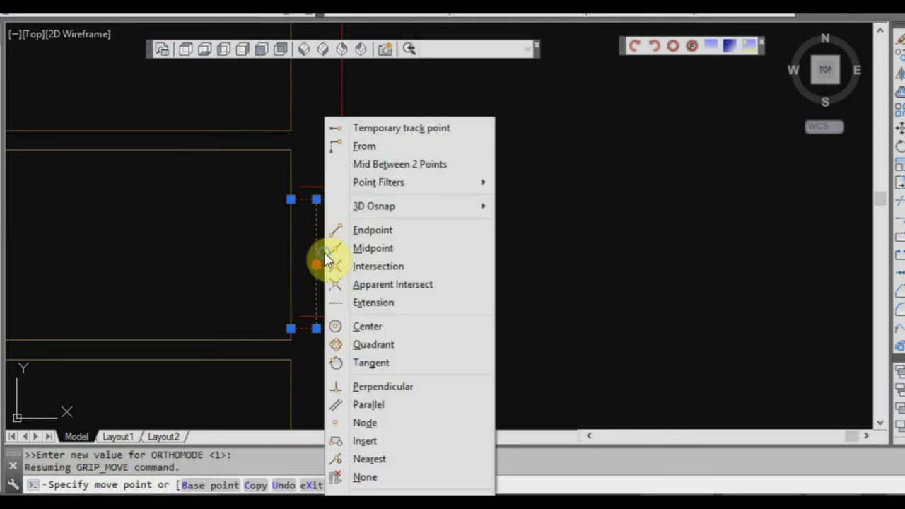
left_click(382, 166)
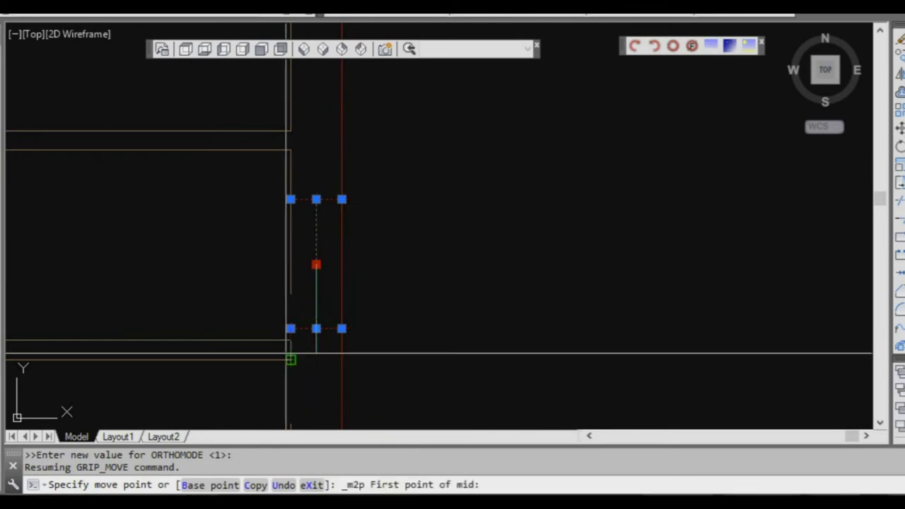
left_click(291, 340)
left_click(290, 149)
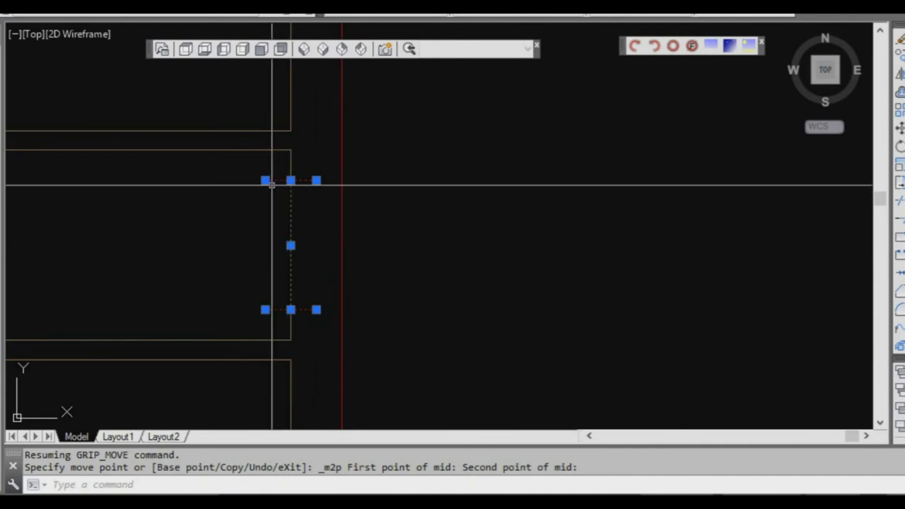
Move the three centred lines horizontally so the short lines' outer ends meet the right wall's outer line.
left_click(316, 180)
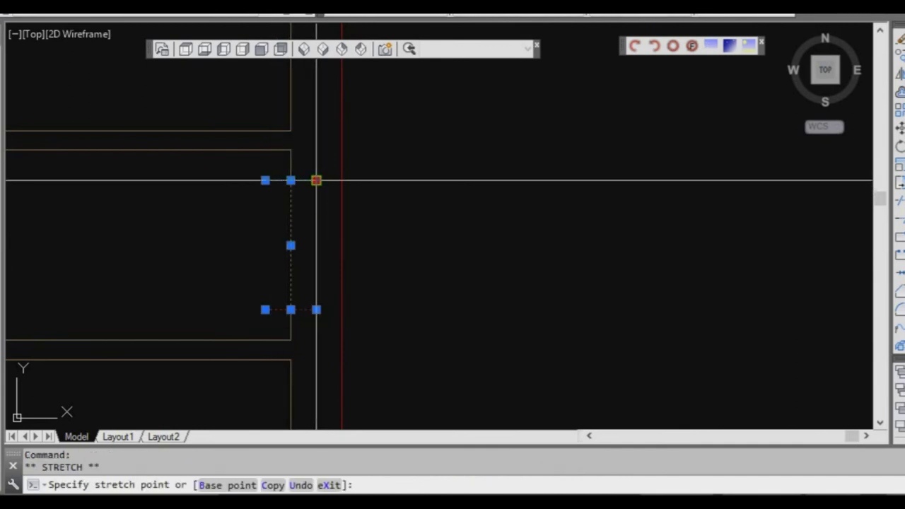
key("space")
left_click(342, 181)
key("Escape")
Erase the vertical connecting line between the two short lines crossing the right exterior wall.
left_click(329, 255)
left_click(311, 229)
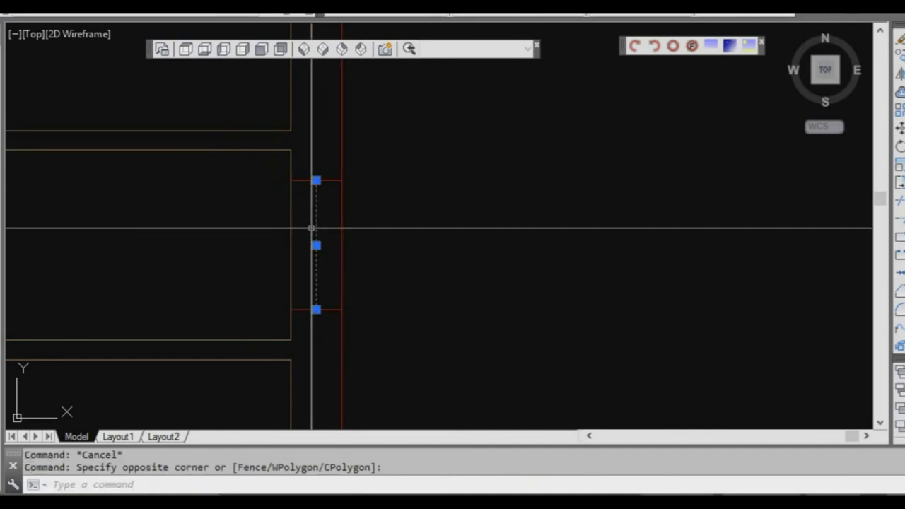
key("Delete")
Trim the right exterior wall's inner and outer lines between the two short lines to open the small room's window.
type("tr")
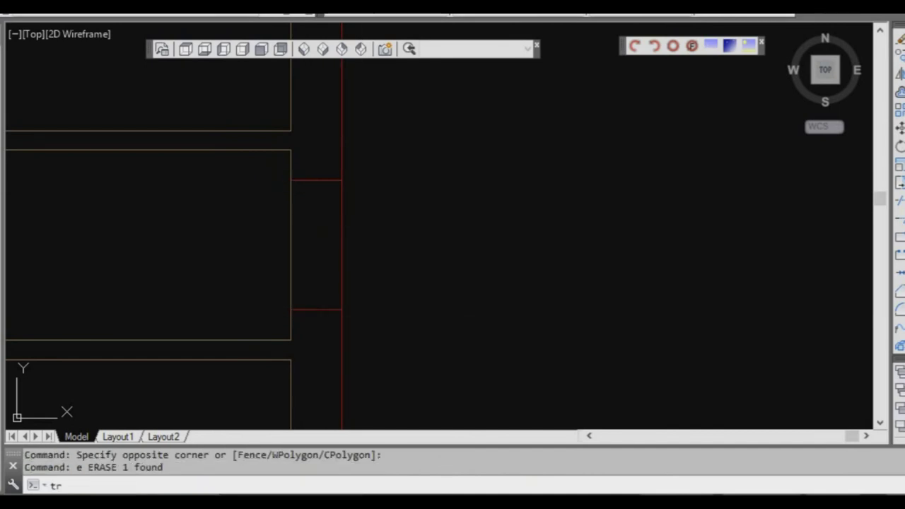
key("Return")
left_click(331, 328)
left_click(318, 180)
key("Return")
left_click(281, 238)
left_click(329, 239)
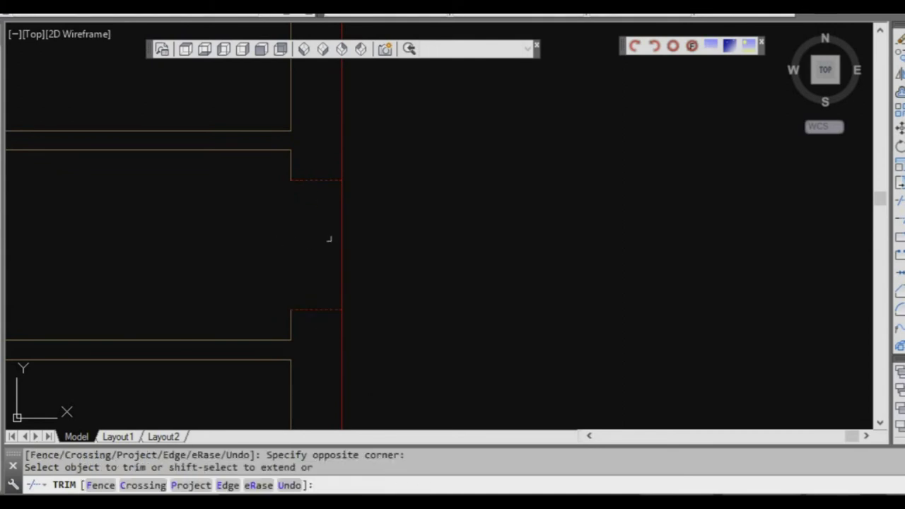
key("Escape")
Offset the upper edge line of the small room's opening 980 mm upward along the right wall.
scroll(340, 225, "down", 3)
middle_click_drag(340, 238, 326, 242)
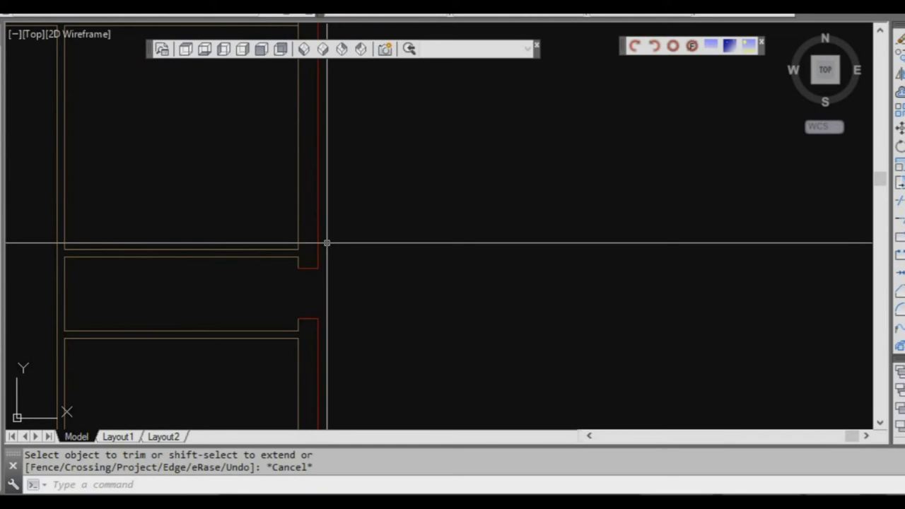
scroll(343, 240, "down", 3)
scroll(348, 226, "up", 3)
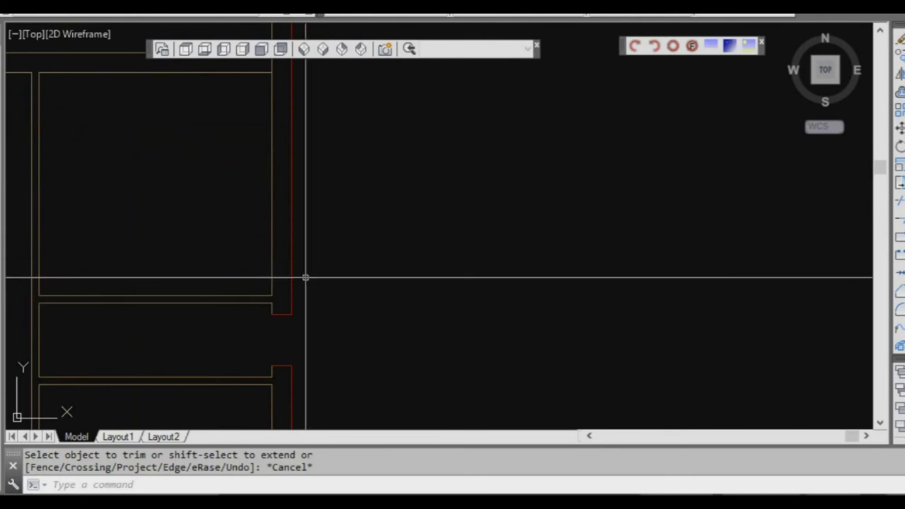
type("o")
key("Return")
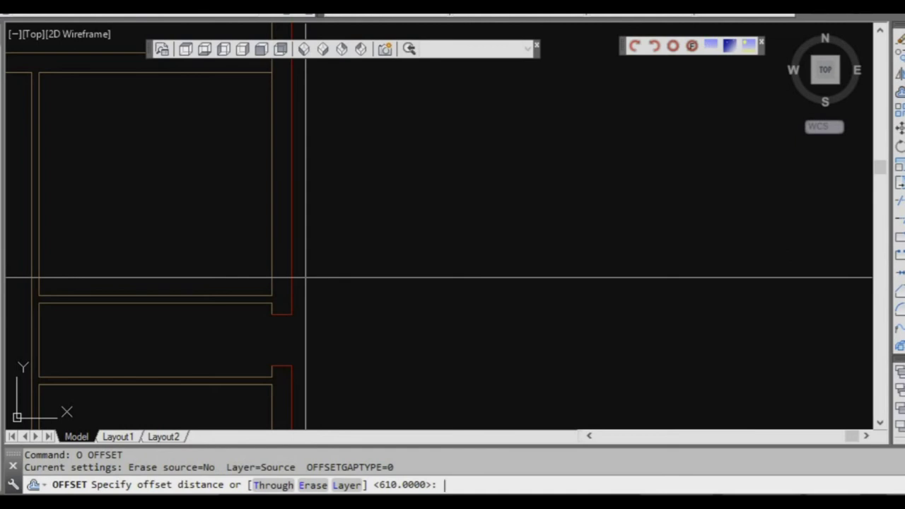
key("Return")
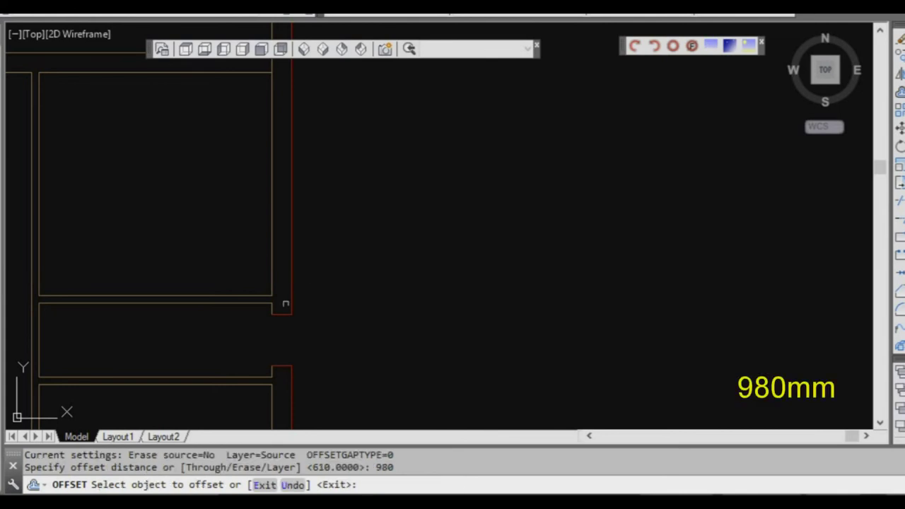
left_click(285, 314)
left_click(337, 223)
key("Escape")
Offset the new short line in the right wall another 1210 mm upward.
type("o")
key("Return")
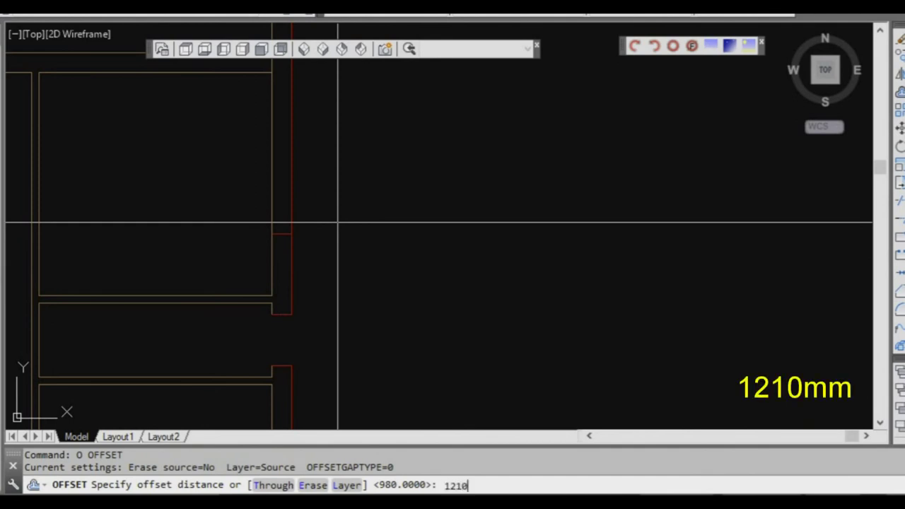
key("Return")
left_click(278, 232)
left_click(357, 147)
key("Escape")
Trim both right wall lines between the two short lines to cut the 1210 mm opening.
type("tr")
key("Return")
left_click(320, 248)
left_click(270, 128)
key("Return")
left_click(324, 172)
key("Escape")
Draw a short line across the lower-left room's left exterior wall, from the inner line's midpoint to the outer line.
scroll(365, 188, "down", 3)
mouse_move(355, 163)
middle_mouse_down()
mouse_move(375, 175)
mouse_move(356, 165)
middle_mouse_up()
middle_click_drag(381, 210, 309, 120)
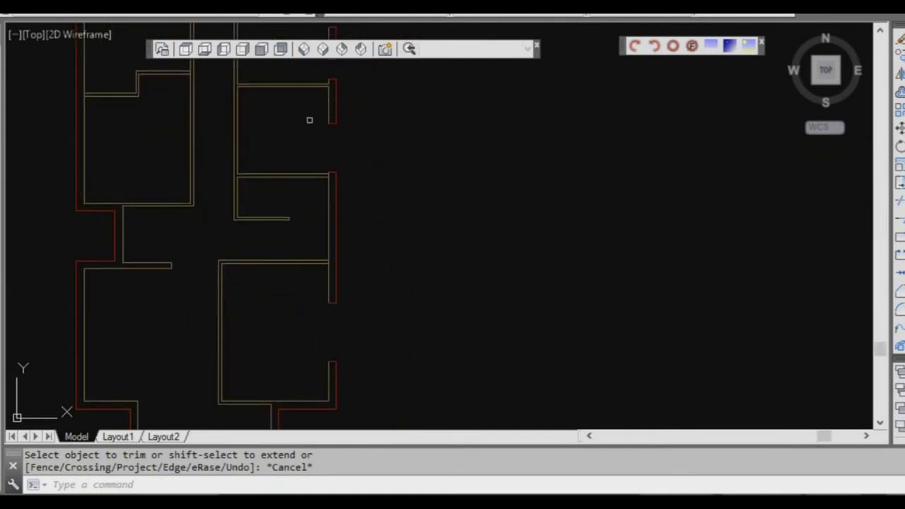
middle_click_drag(263, 258, 253, 243)
scroll(269, 254, "down", 1)
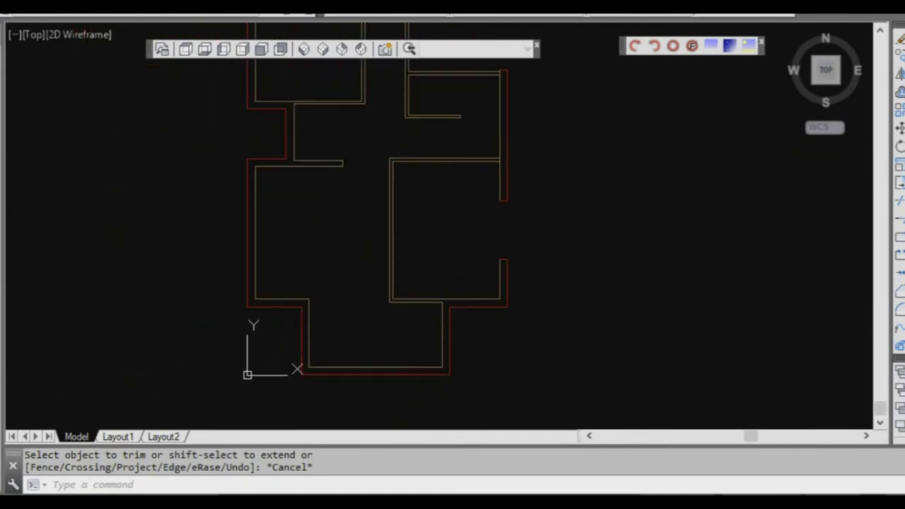
scroll(252, 242, "up", 4)
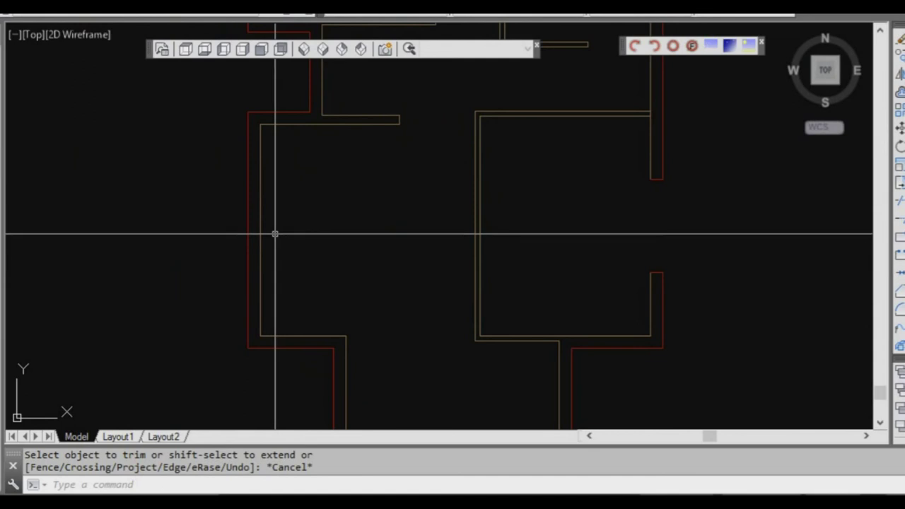
scroll(262, 204, "up", 2)
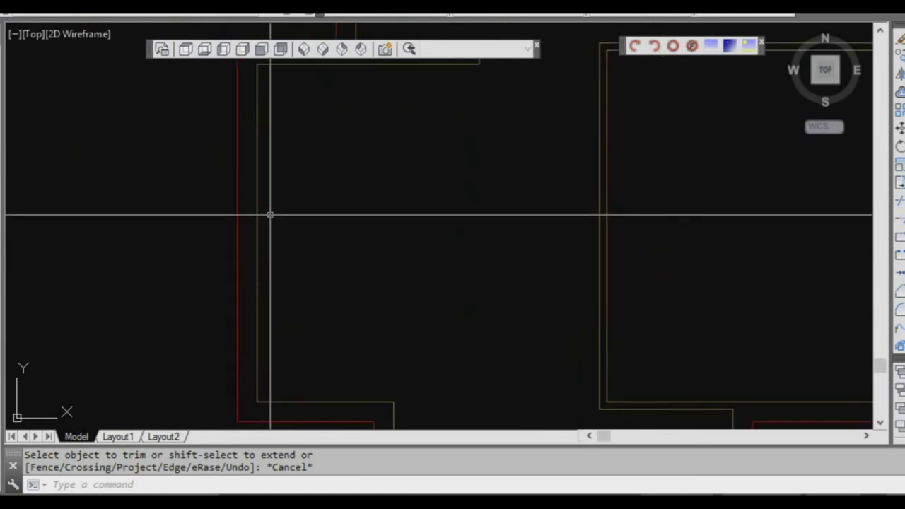
scroll(269, 212, "down", 2)
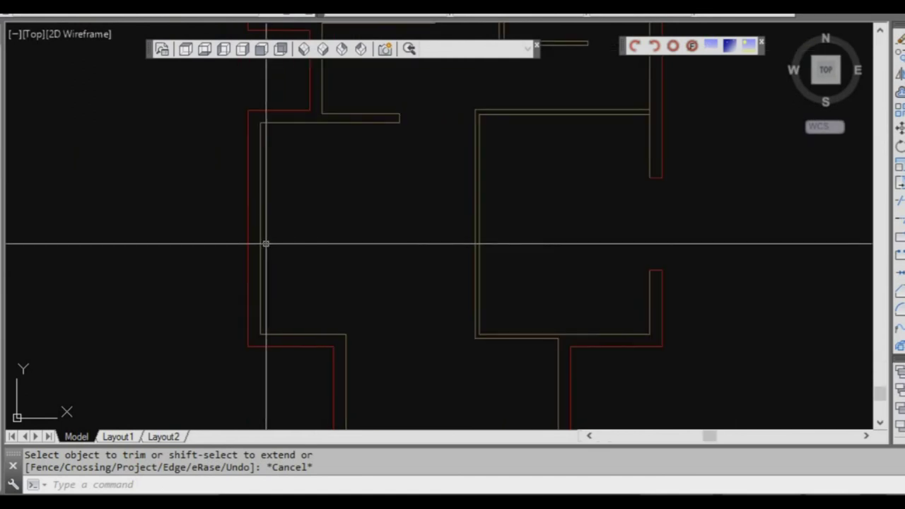
scroll(266, 244, "up", 2)
type("l")
key("Return")
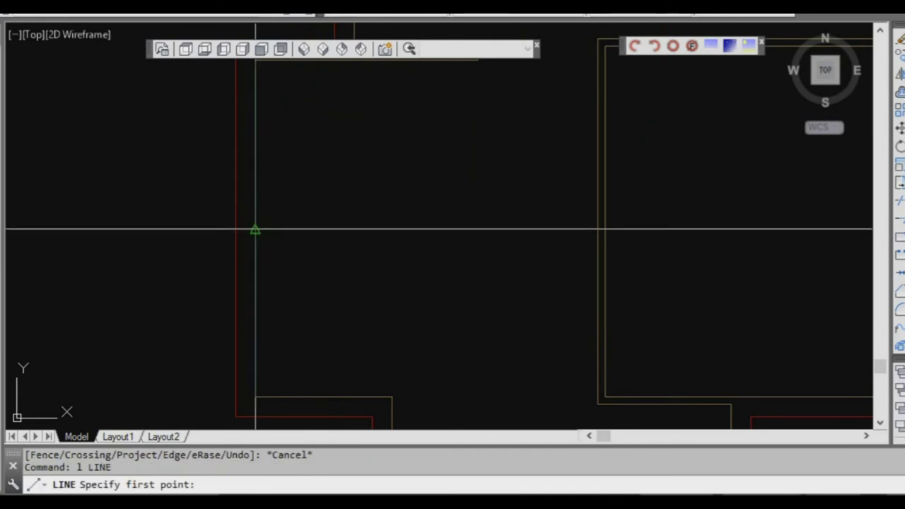
left_click(255, 230)
left_click(237, 229)
key("Escape")
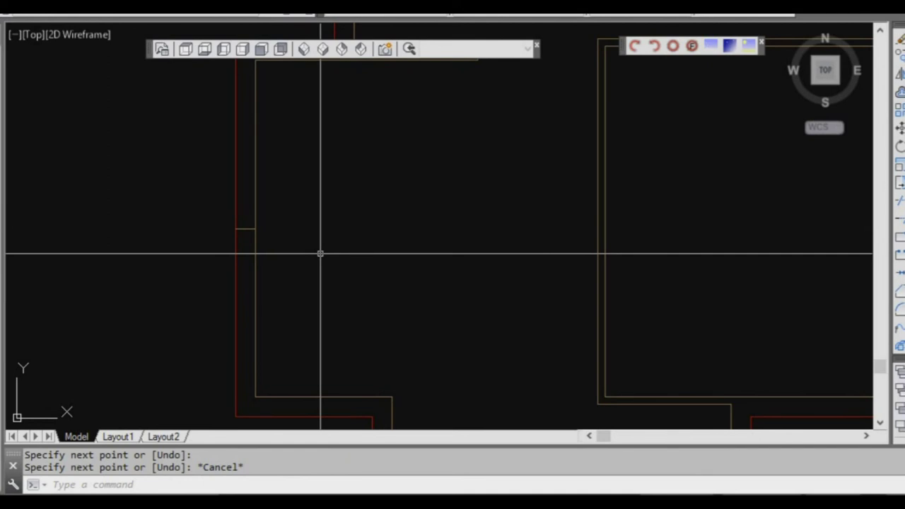
key("Escape")
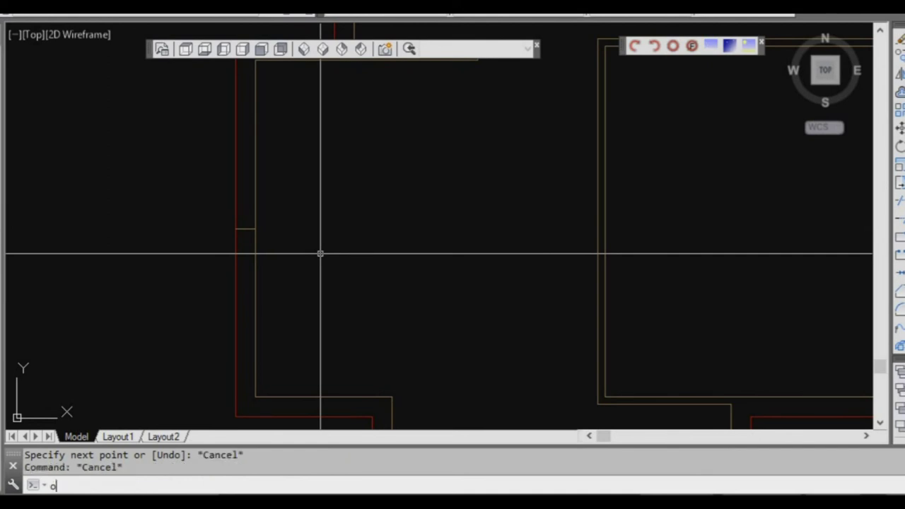
Offset the short midline of the left exterior wall 900 mm both upward and downward.
key("Return")
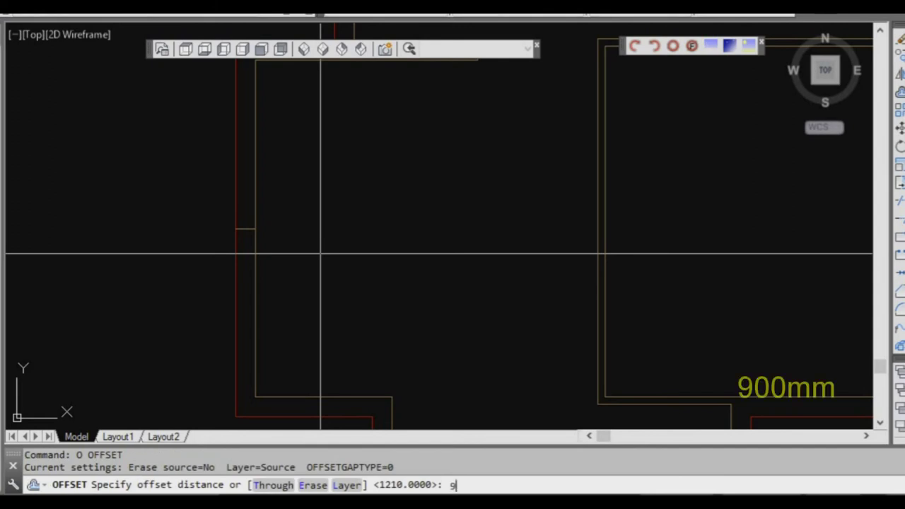
key("Return")
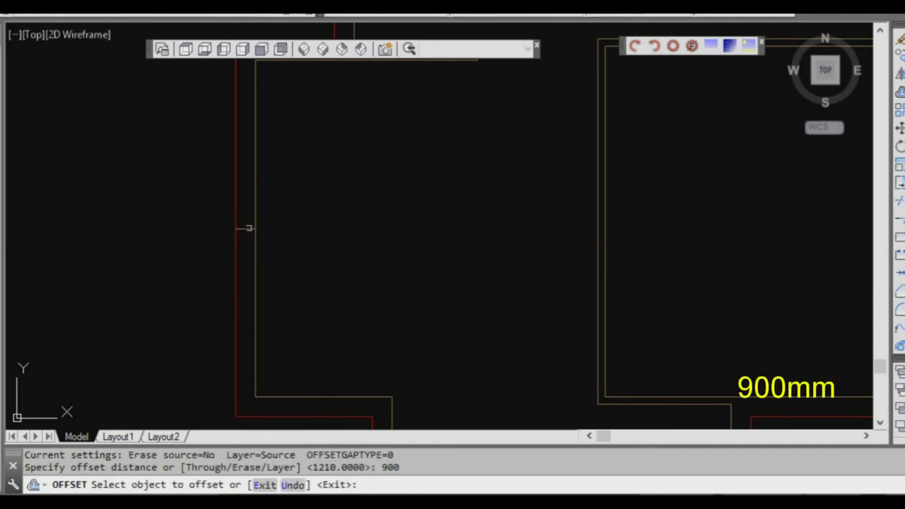
left_click(247, 228)
left_click(311, 154)
left_click(247, 229)
left_click(312, 331)
key("Escape")
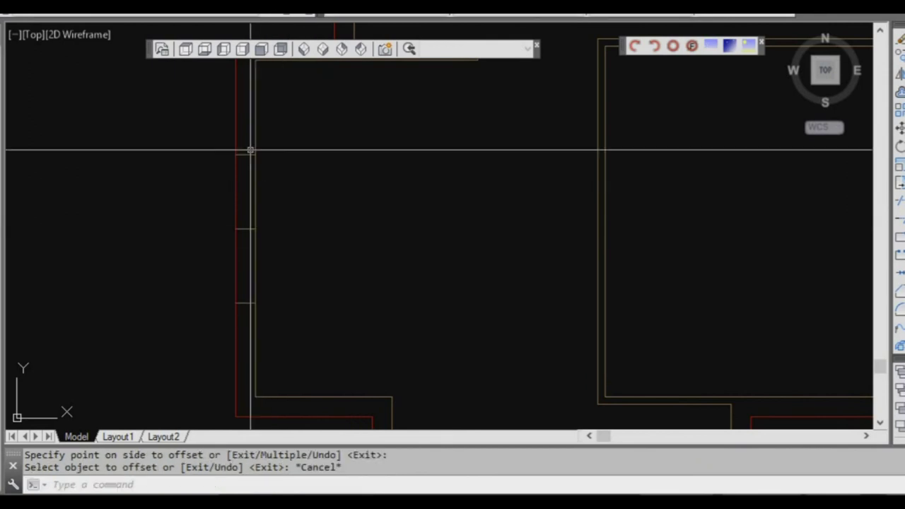
key("Escape")
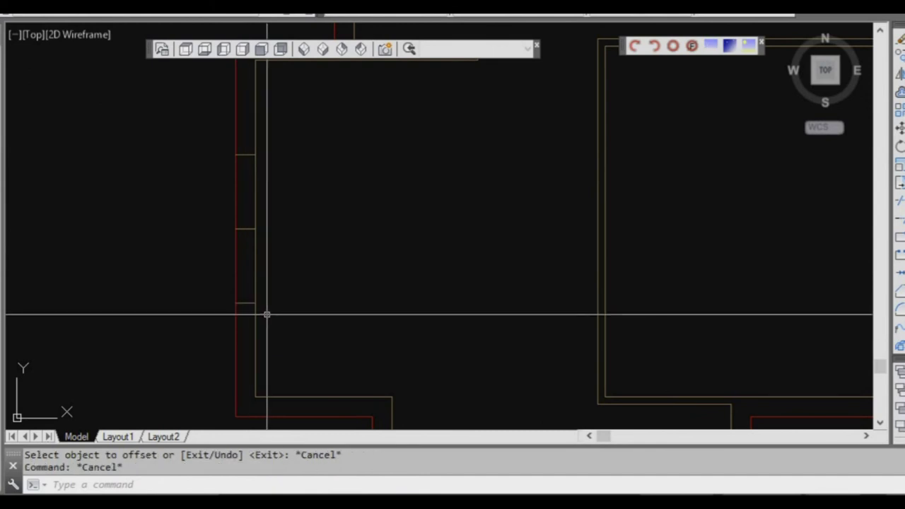
Trim both left wall lines between the two offset lines and erase the short midline left in the opening.
type("tr")
key("Return")
left_click(269, 307)
left_click(233, 267)
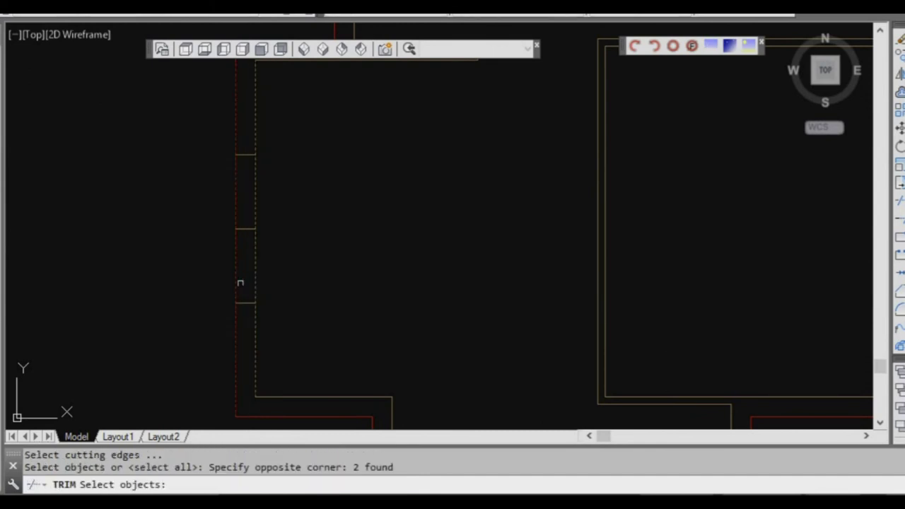
left_click(280, 177)
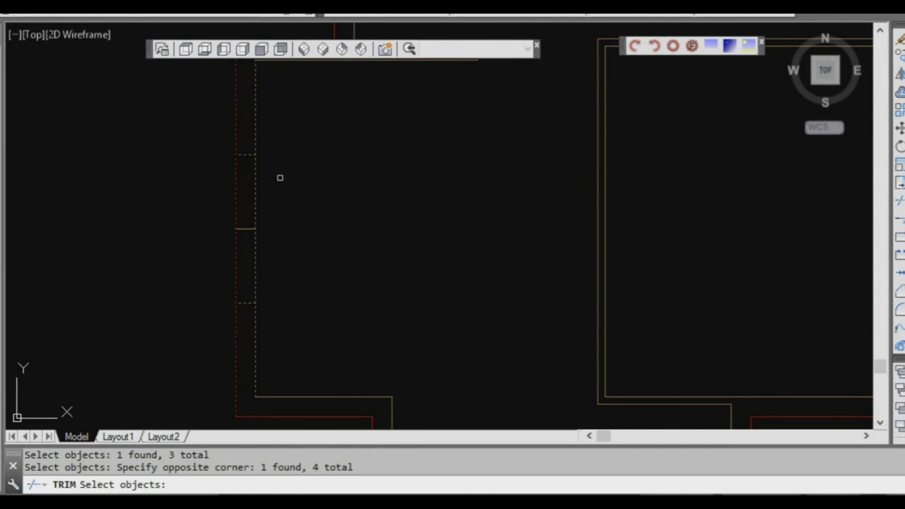
key("Return")
left_click(280, 177)
left_click(227, 283)
key("Escape")
left_click(201, 217)
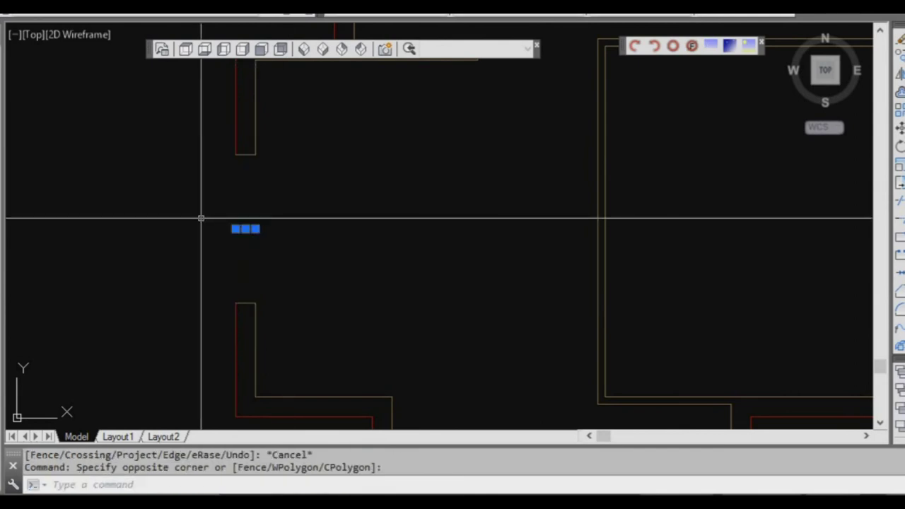
key("Return")
Match the properties of the left opening's two end lines to the red outer wall line.
middle_click_drag(250, 266, 225, 219)
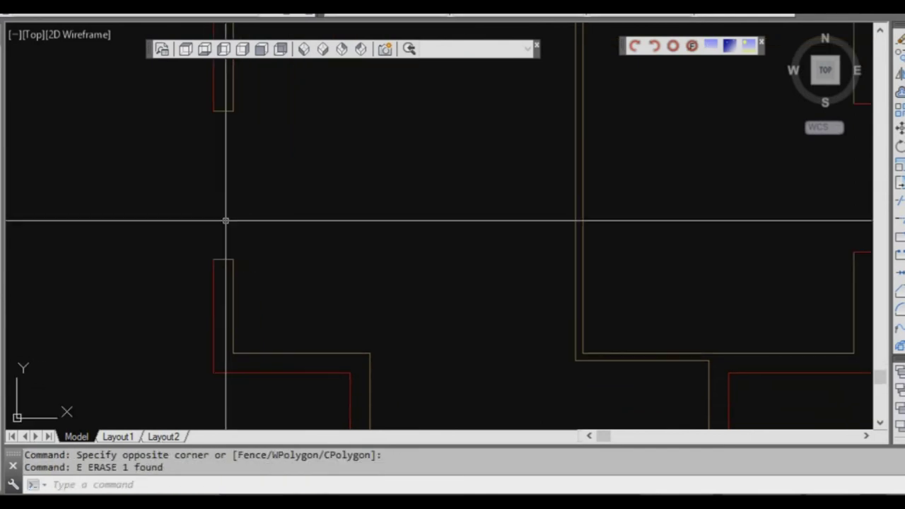
type("ma")
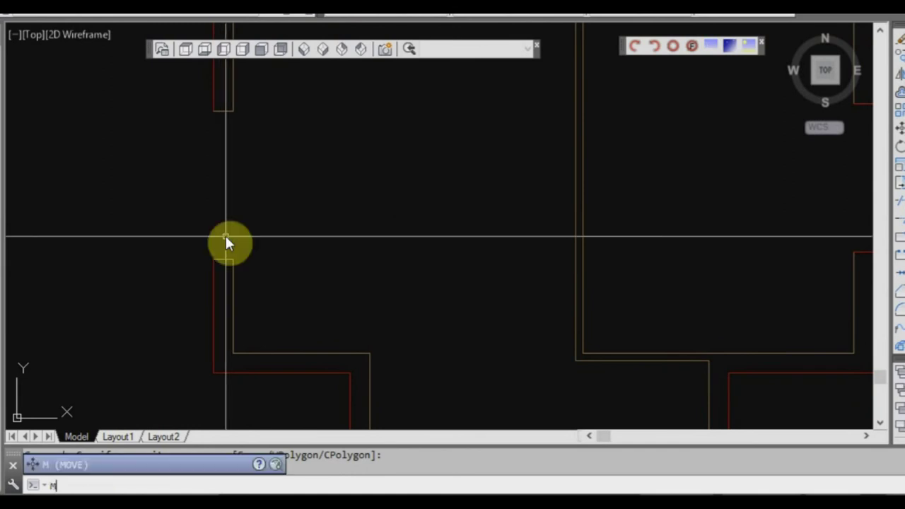
key("Return")
left_click(213, 272)
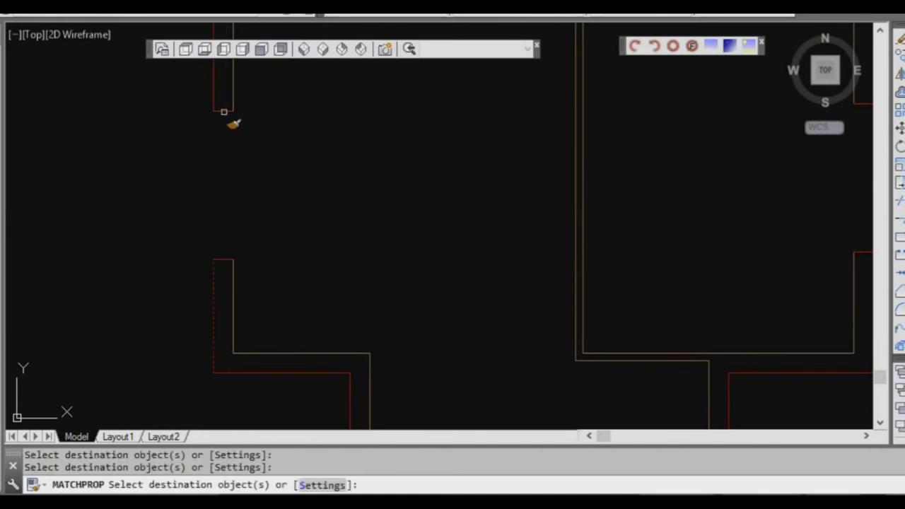
key("Escape")
scroll(258, 196, "down", 3)
scroll(256, 213, "up", 3)
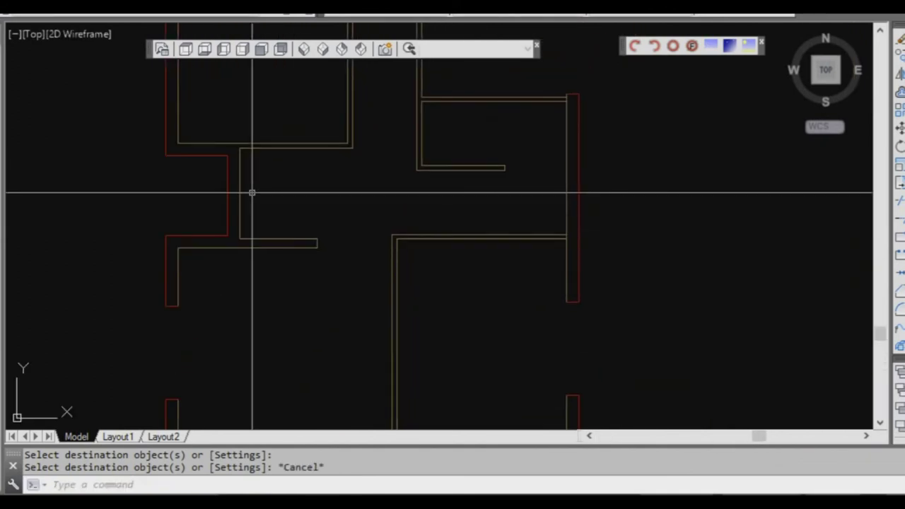
scroll(252, 193, "up", 2)
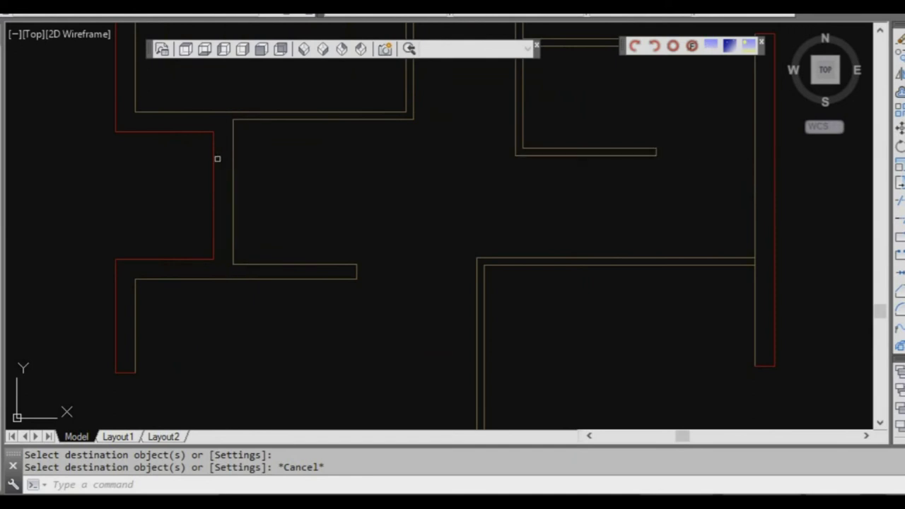
mouse_move(215, 158)
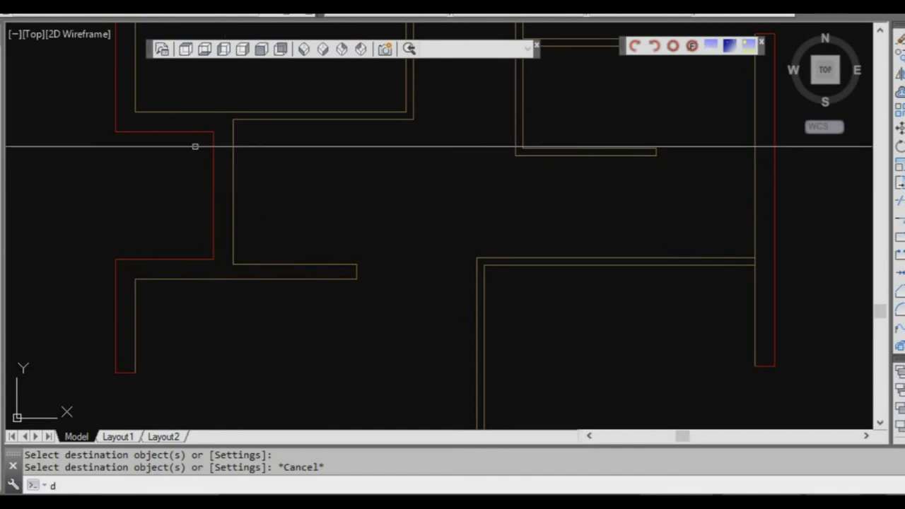
key("Return")
key("Return")
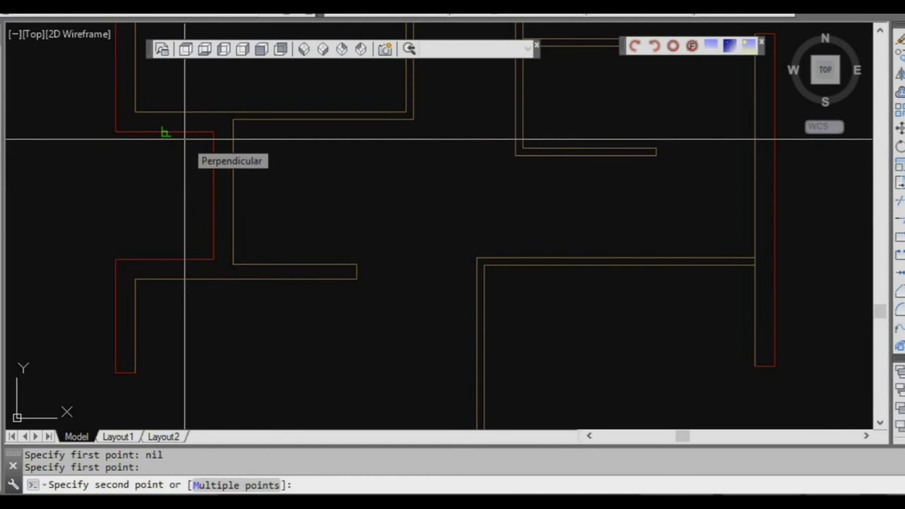
key("Escape")
Draw a horizontal line from the midpoint of the left recess's red vertical wall line inward past the inner wall line.
middle_click_drag(219, 192, 215, 186)
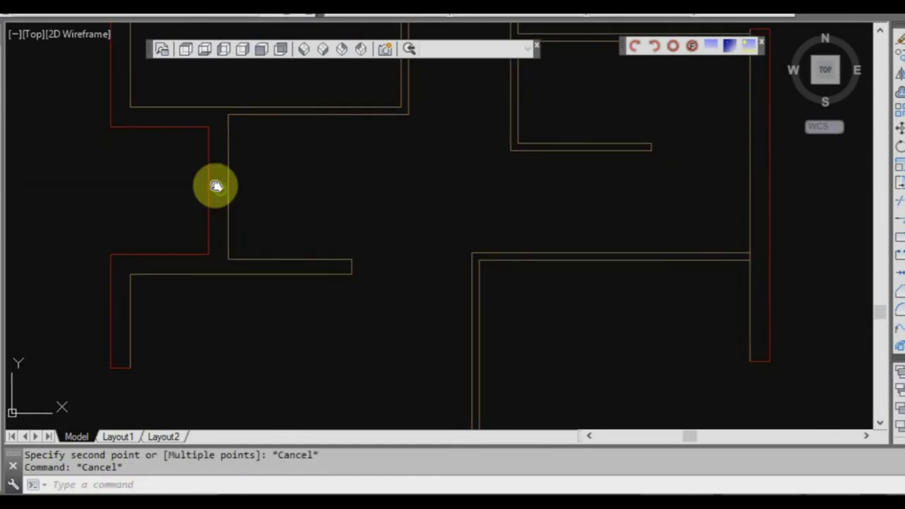
scroll(215, 174, "up", 2)
type("l")
key("Return")
left_click(204, 200)
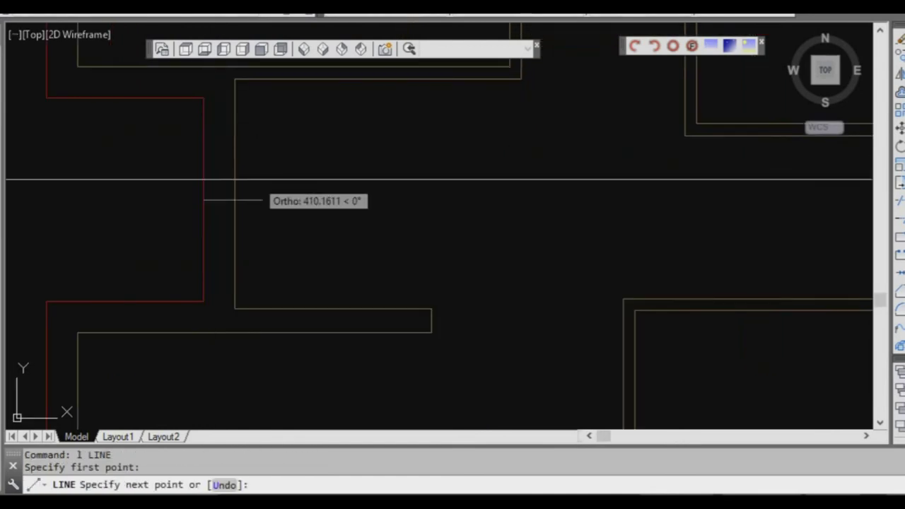
key("Escape")
Offset the recess wall's horizontal midline 750 mm both upward and downward.
type("o")
key("Return")
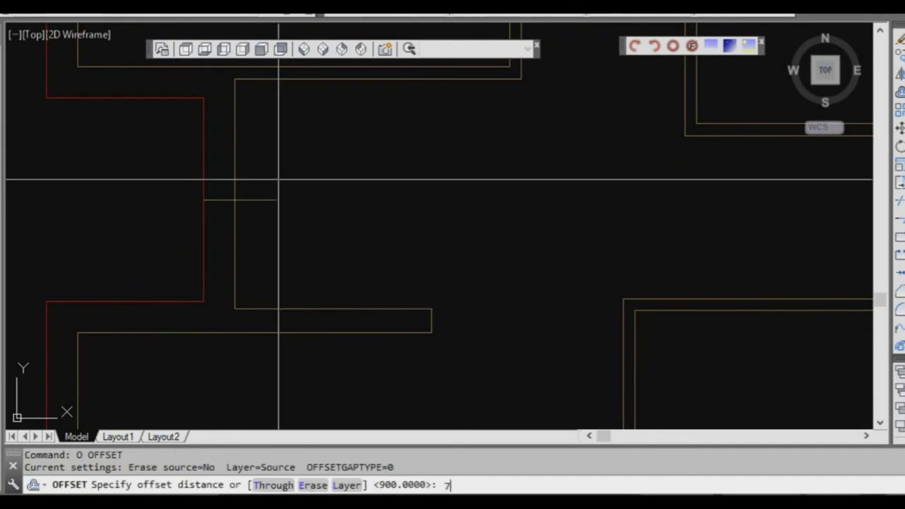
key("Return")
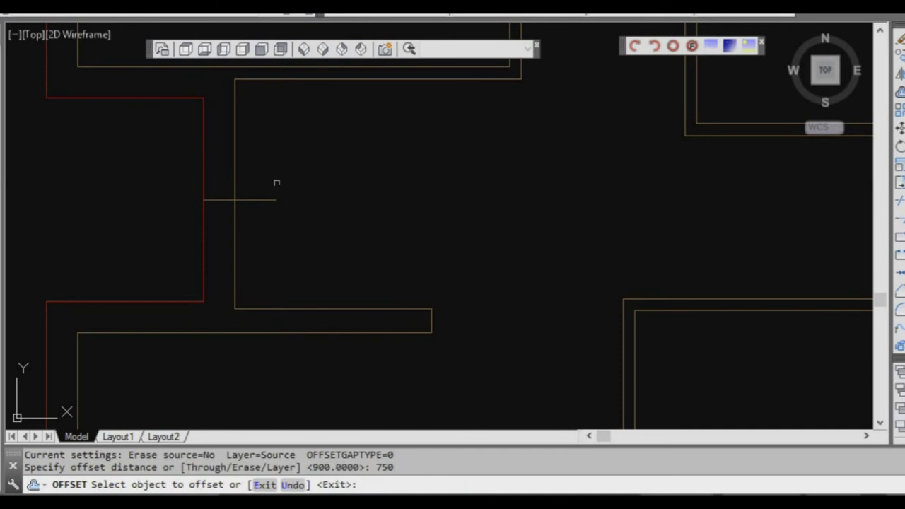
left_click(263, 198)
left_click(265, 140)
left_click(266, 198)
left_click(274, 262)
key("Escape")
Trim the recess wall's red and inner lines between the two offset lines, tidy the line overhangs, and erase the leftover midline.
type("tr")
key("Return")
left_click(278, 249)
left_click(198, 255)
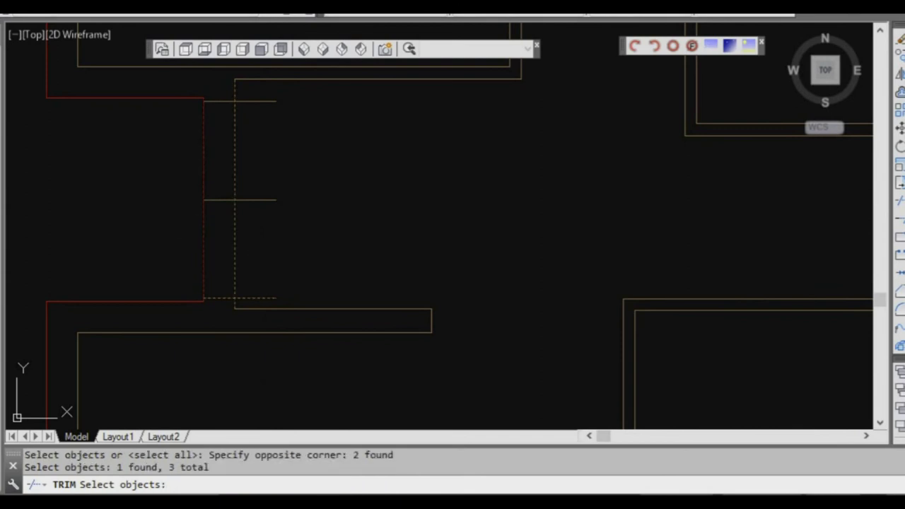
key("Return")
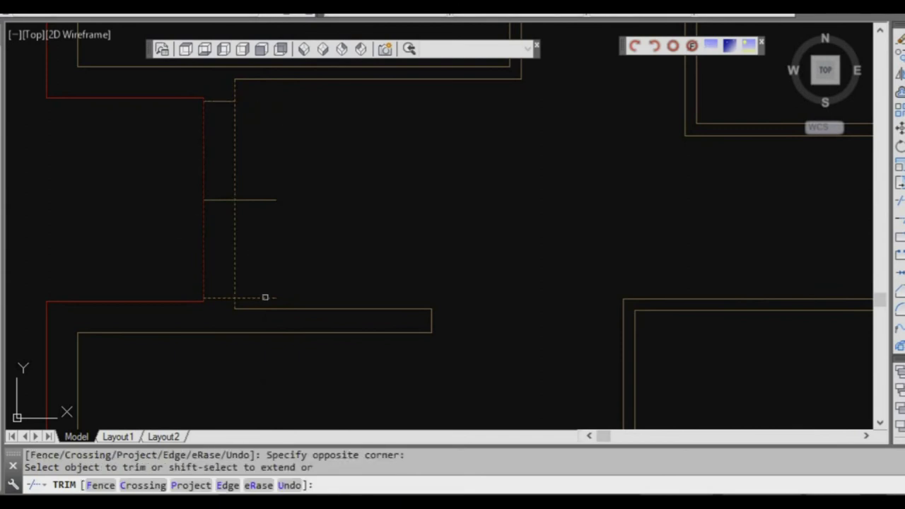
left_click(268, 264)
left_click(176, 238)
key("Escape")
left_click(239, 199)
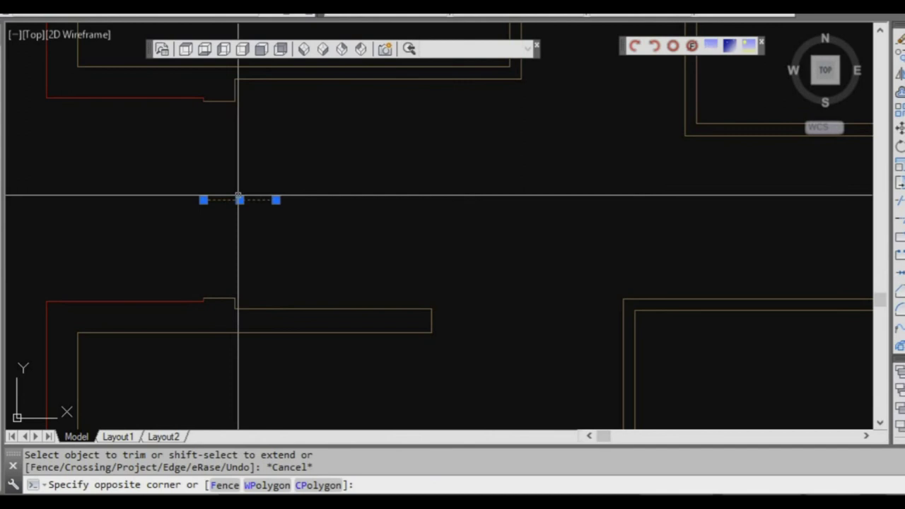
type("e")
key("Return")
Match the properties of the recess opening's end lines to the red outer wall line.
type("ma")
key("Return")
left_click(196, 302)
scroll(213, 297, "up", 2)
left_click(212, 298)
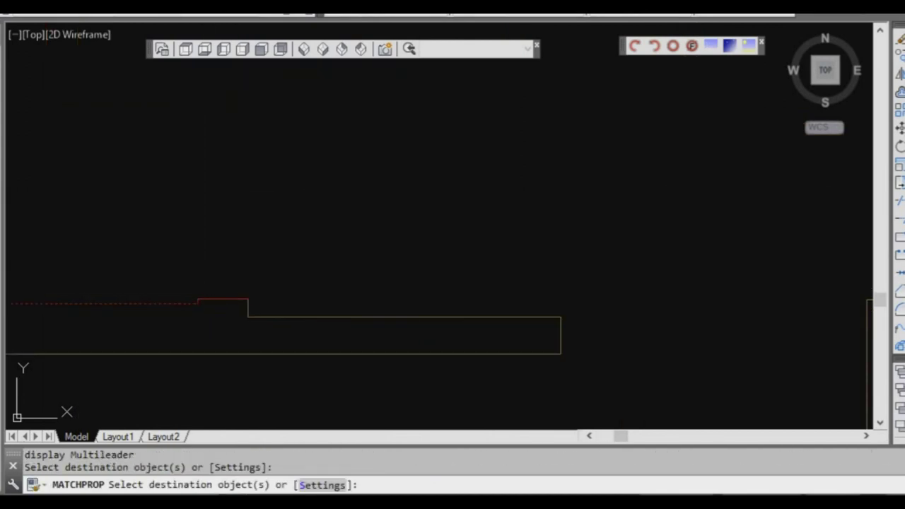
mouse_move(228, 299)
middle_mouse_down()
mouse_move(235, 155)
mouse_move(273, 206)
mouse_move(276, 244)
mouse_move(257, 229)
mouse_move(256, 239)
middle_mouse_up()
scroll(262, 172, "down", 3)
key("Escape")
scroll(297, 178, "down", 2)
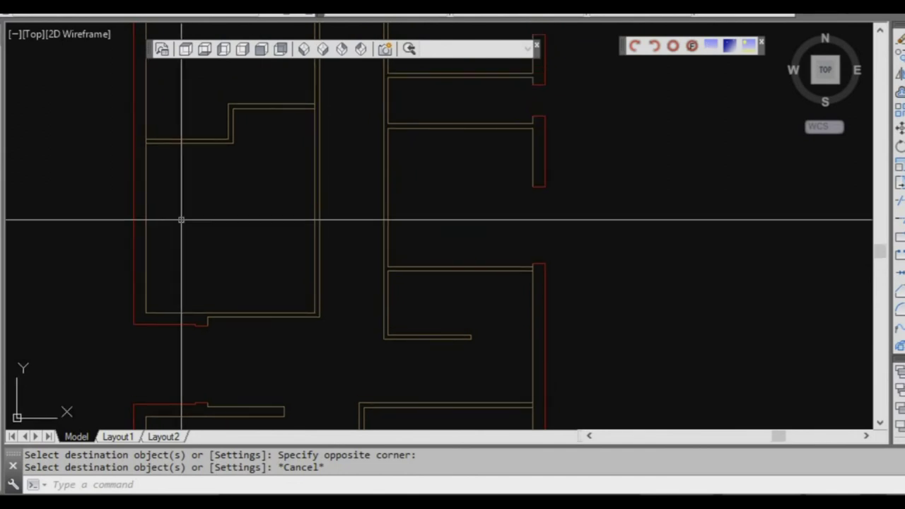
scroll(181, 220, "down", 3)
scroll(186, 212, "up", 2)
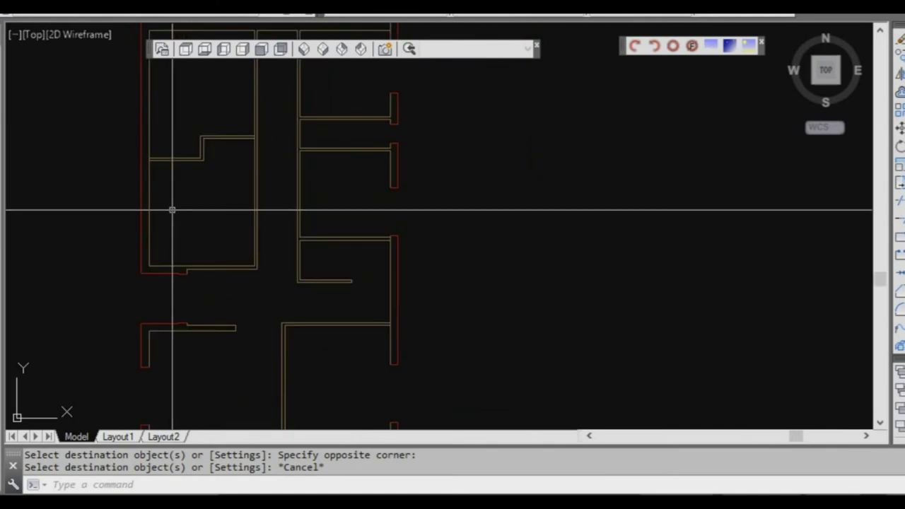
scroll(172, 210, "up", 4)
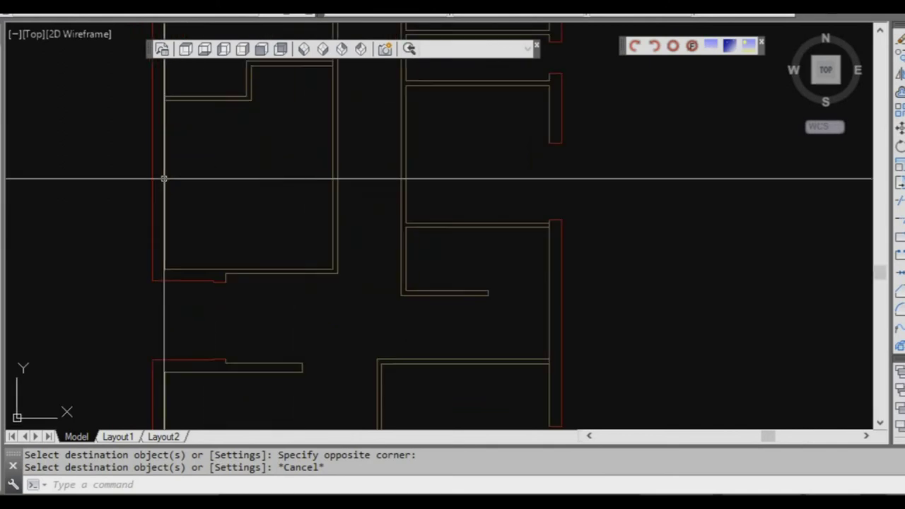
type("l")
key("Return")
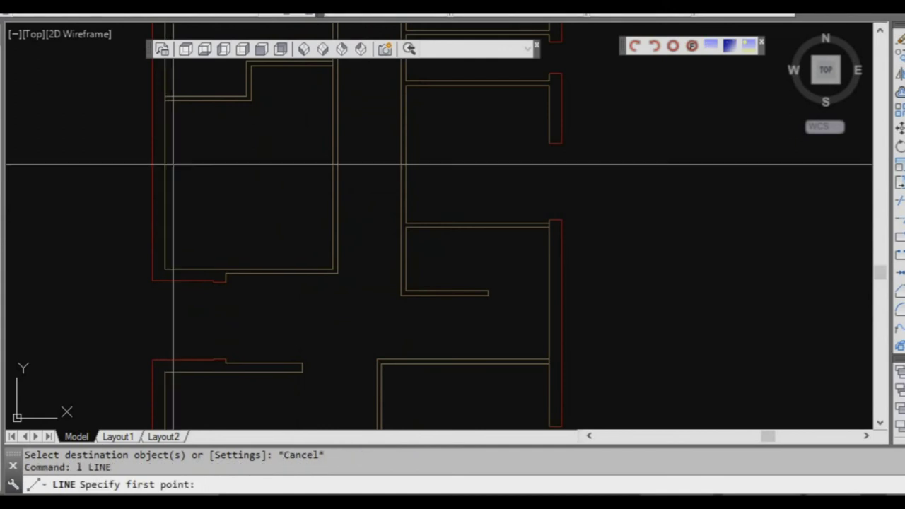
key("Escape")
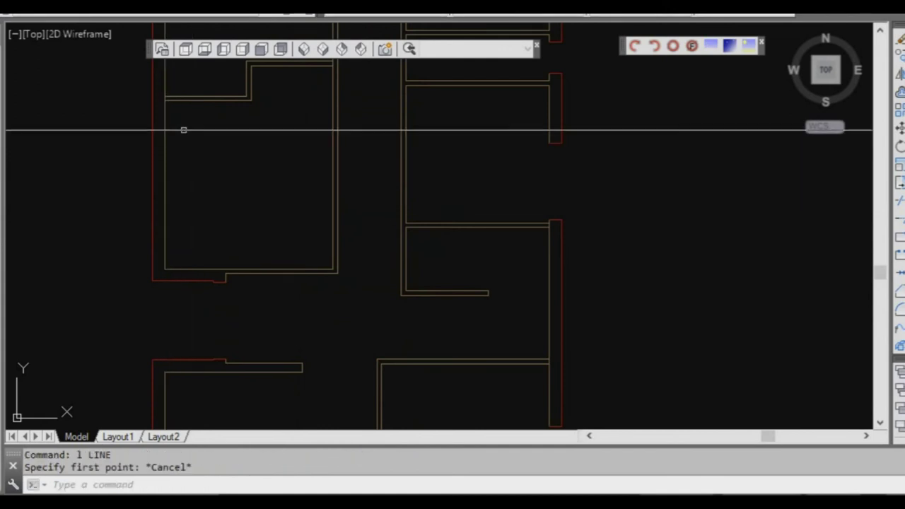
Trim the left inner wall line between the two lines of the stepped partition where it meets the wall.
scroll(183, 130, "up", 4)
type("tr")
key("Return")
left_click(216, 168)
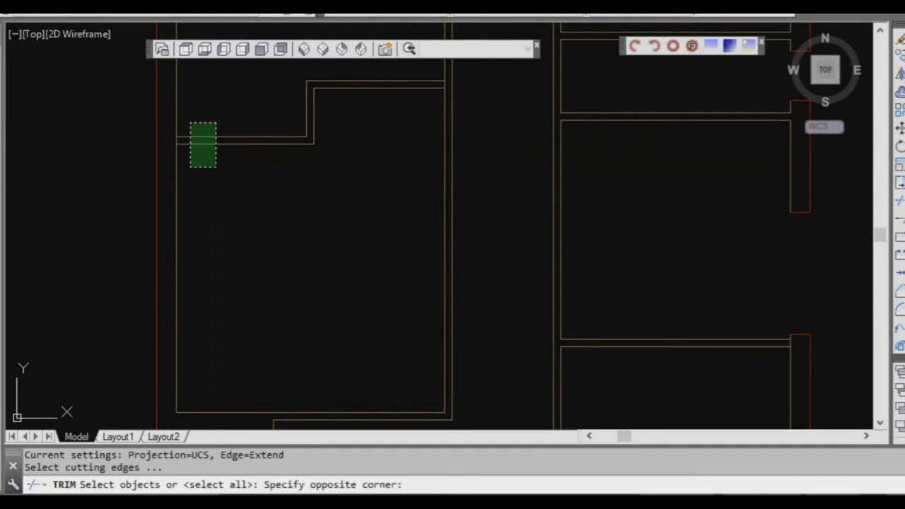
left_click(190, 122)
scroll(178, 136, "up", 3)
key("Return")
key("Escape")
scroll(249, 176, "down", 3)
Draw a horizontal line from the midpoint of the left inner wall line below the stepped partition outward past the red wall line.
middle_click_drag(247, 204, 231, 144)
type("l")
key("Return")
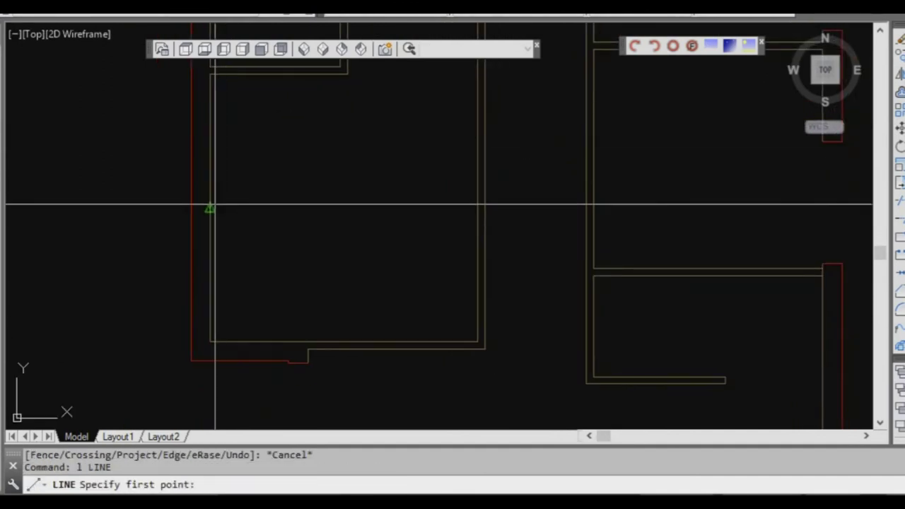
left_click(210, 207)
left_click(135, 208)
key("Escape")
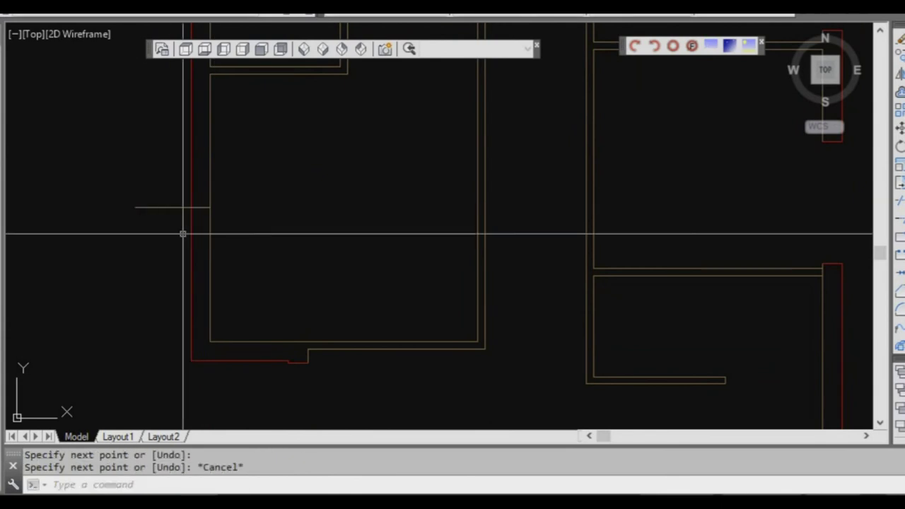
Offset the horizontal midline on the left wall 1200 mm both upward and downward.
type("O")
key("Return")
type("1200")
key("Return")
left_click(168, 208)
left_click(169, 192)
left_click(175, 207)
left_click(172, 299)
key("Escape")
Trim both left wall lines and the line overhangs to open the wall between the offset lines, and erase the leftover midline.
type("tr")
key("Return")
left_click(179, 304)
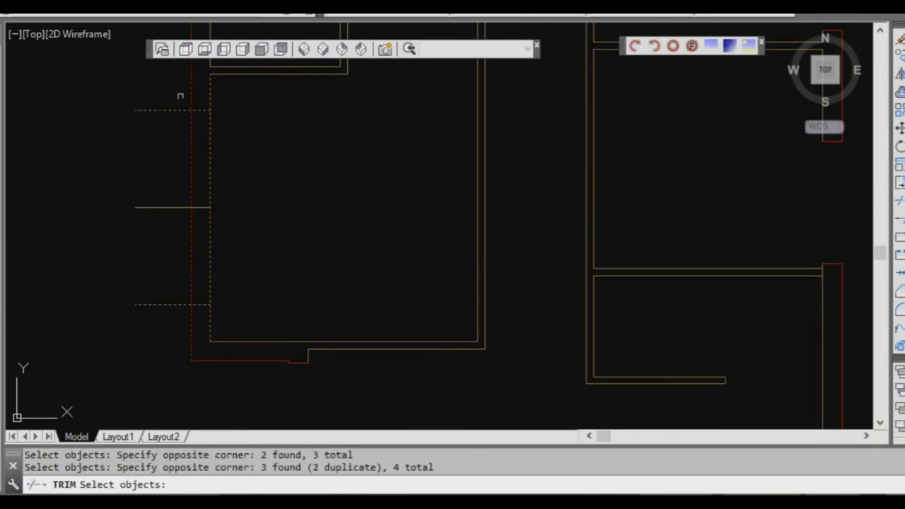
key("Return")
left_click(180, 96)
left_click(157, 140)
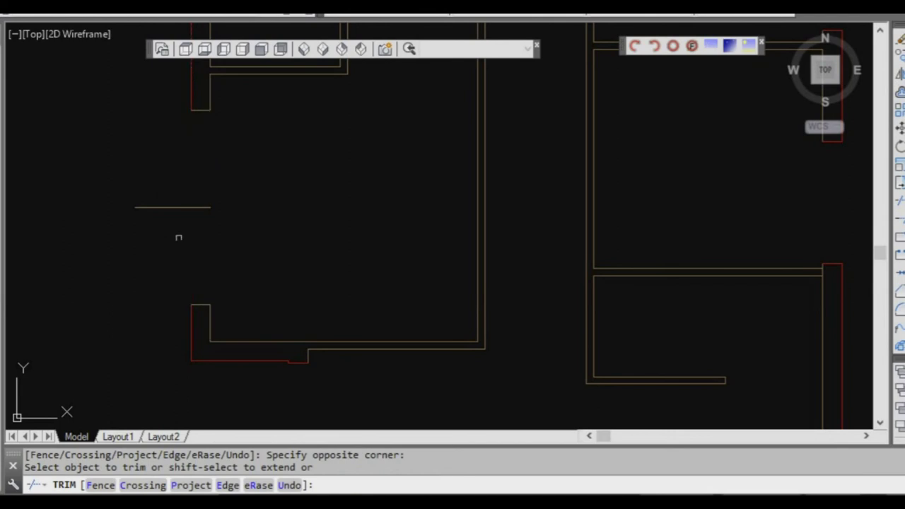
key("Escape")
left_click(178, 238)
left_click(192, 186)
type("e")
key("Return")
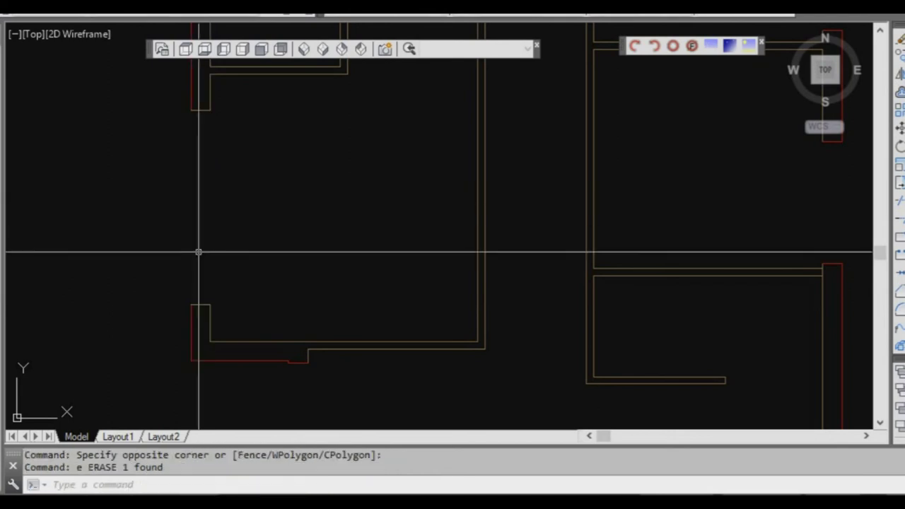
Match the properties of the new left opening's two end lines to the red outer wall line.
type("ma")
key("Return")
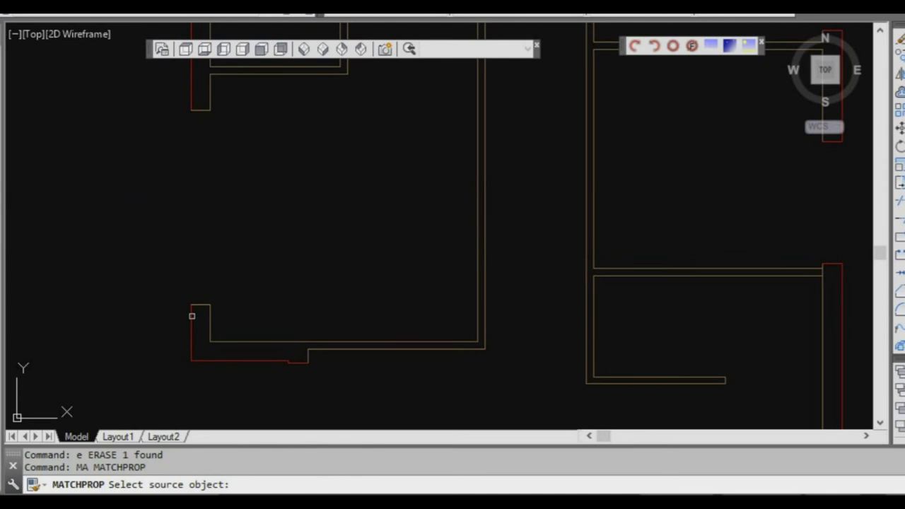
left_click(192, 316)
left_click(201, 305)
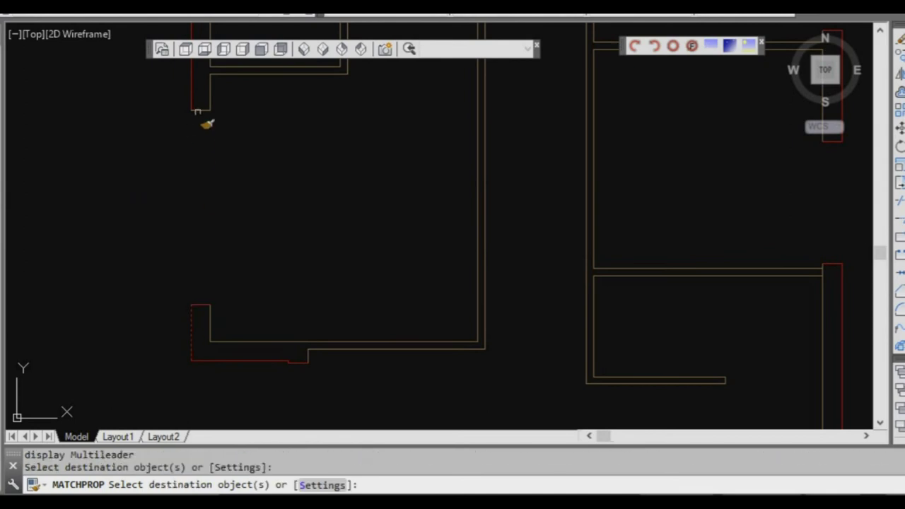
key("Escape")
mouse_move(227, 185)
middle_mouse_down()
mouse_move(245, 190)
mouse_move(238, 247)
mouse_move(239, 227)
mouse_move(238, 243)
mouse_move(196, 299)
middle_mouse_up()
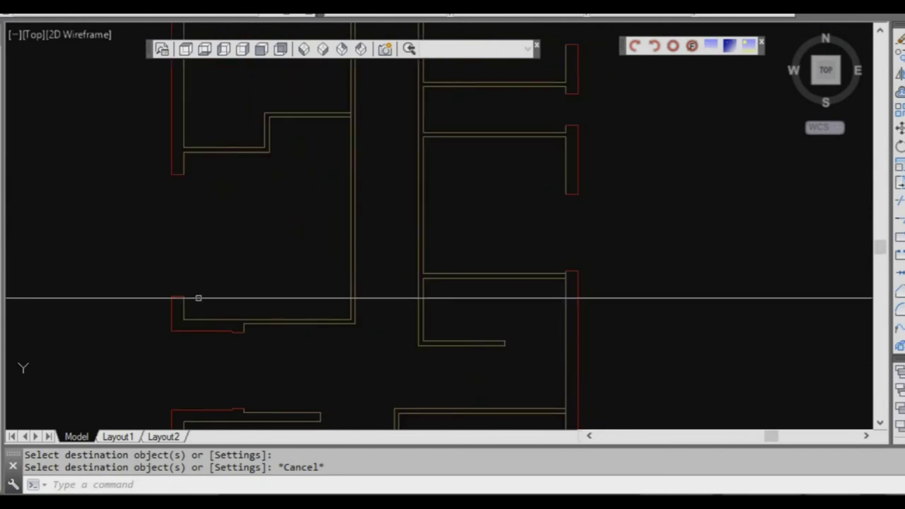
Draw a horizontal line across the room above the stepped partition, from the left inner wall line's midpoint to the opposite wall.
scroll(193, 257, "up", 2)
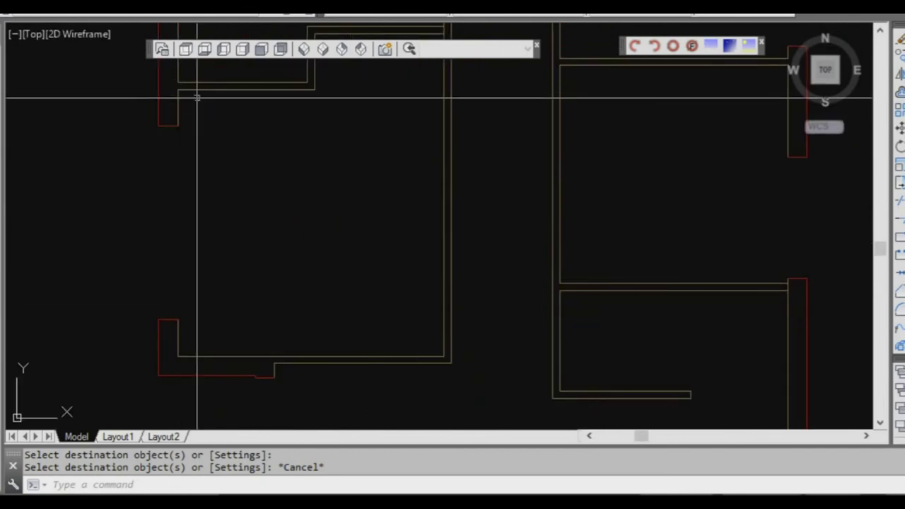
mouse_move(205, 267)
middle_mouse_down()
mouse_move(212, 258)
mouse_move(200, 205)
mouse_move(221, 272)
middle_mouse_up()
scroll(220, 272, "down", 2)
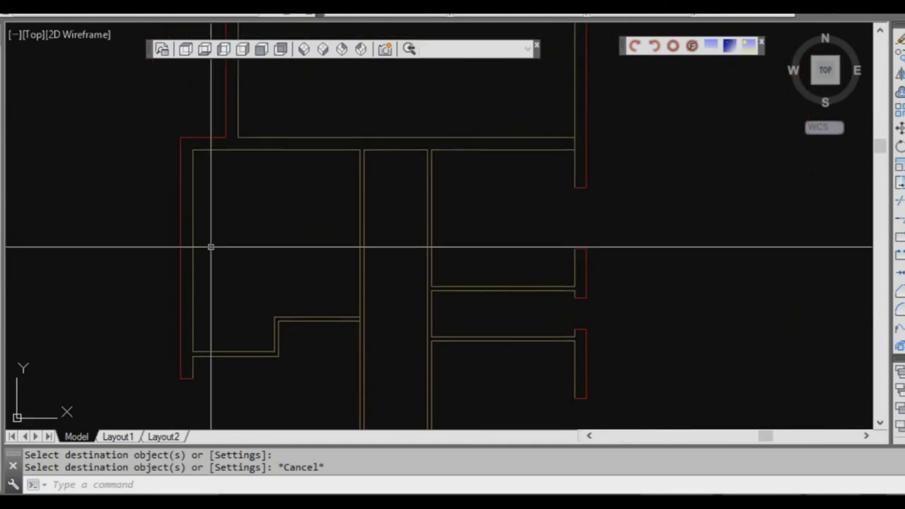
key("Return")
left_click(192, 252)
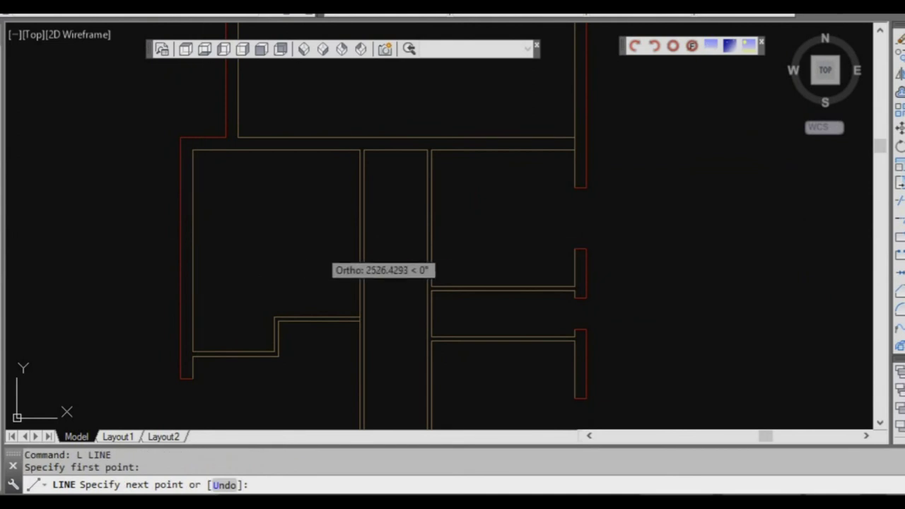
left_click(359, 252)
key("Escape")
Measure the inner wall from the left opening's upper end to the stepped partition's lower line.
scroll(236, 309, "up", 2)
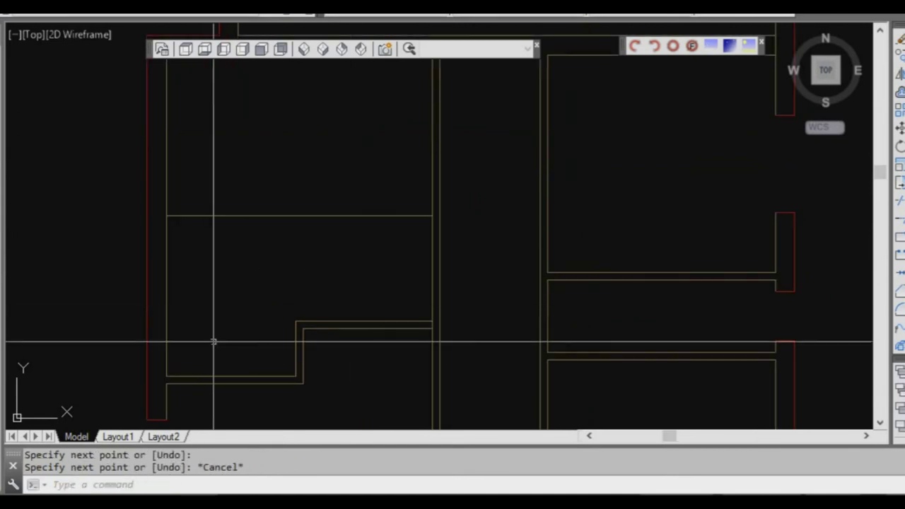
scroll(288, 318, "down", 2)
middle_click_drag(287, 317, 221, 236)
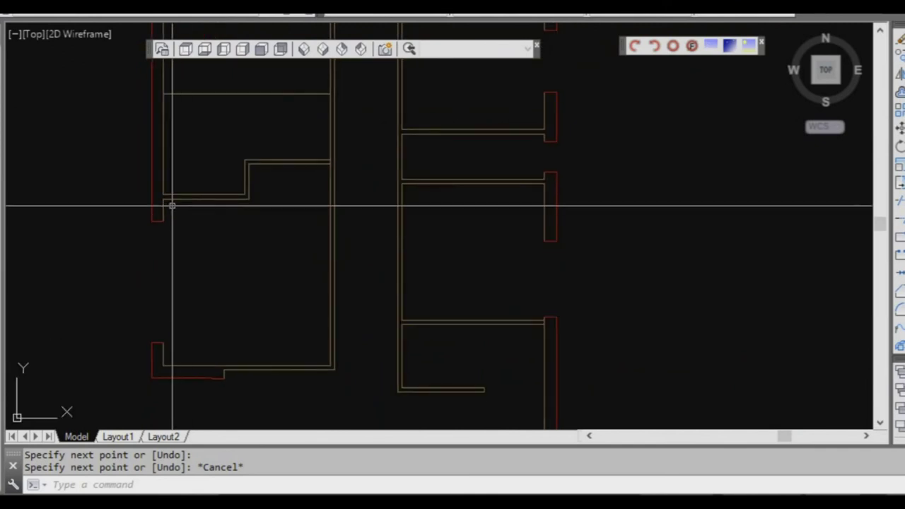
scroll(167, 209, "up", 2)
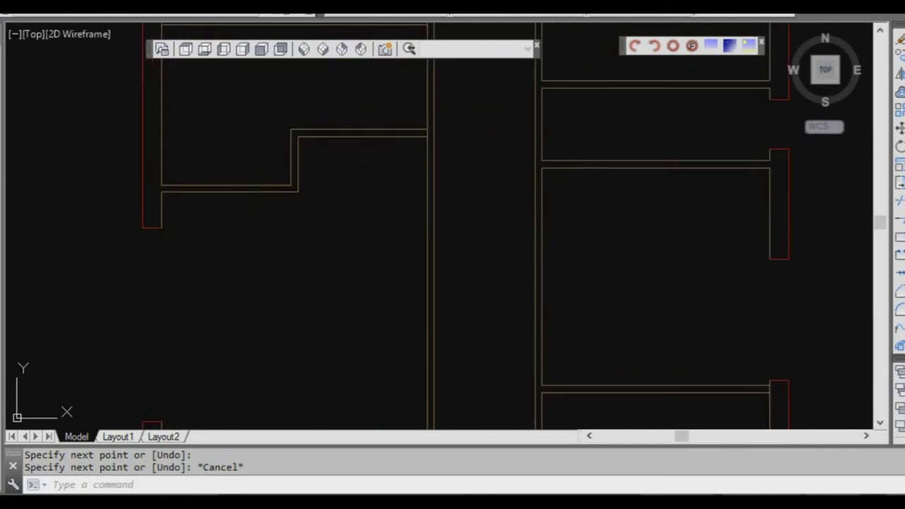
scroll(166, 195, "up", 2)
type("di")
key("Return")
left_click(157, 246)
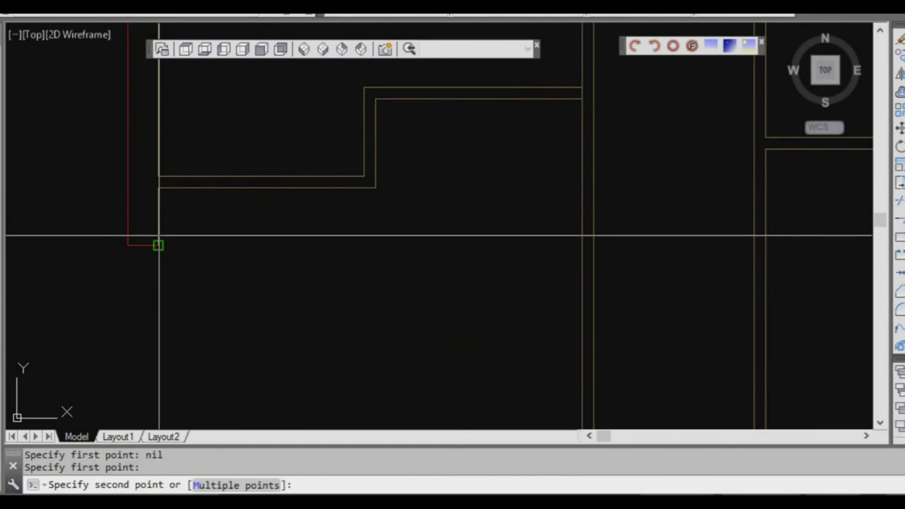
left_click(165, 189)
scroll(165, 192, "down", 2)
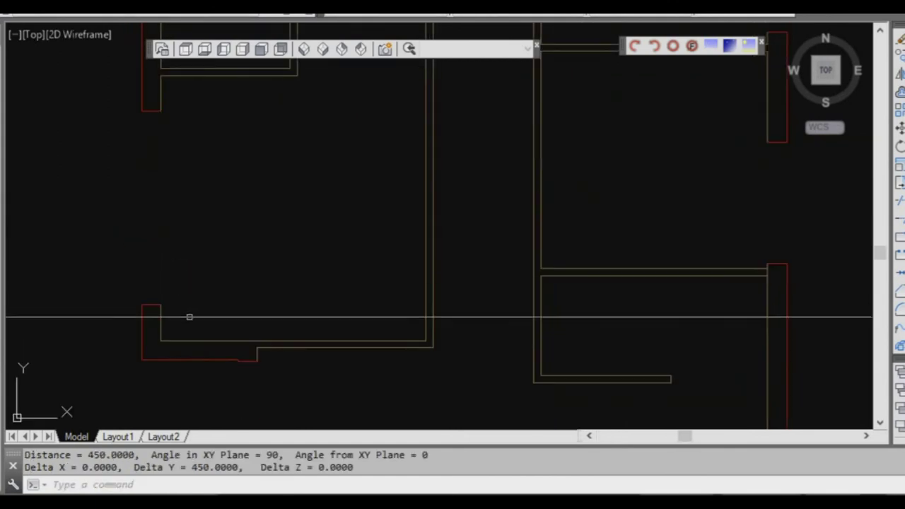
Measure the inner wall from the left opening's lower end to the room's lower corner.
scroll(190, 317, "up", 2)
key("Return")
left_click(143, 292)
left_click(144, 347)
scroll(161, 347, "down", 2)
mouse_move(182, 223)
middle_mouse_down()
mouse_move(202, 333)
mouse_move(198, 273)
mouse_move(203, 292)
middle_mouse_up()
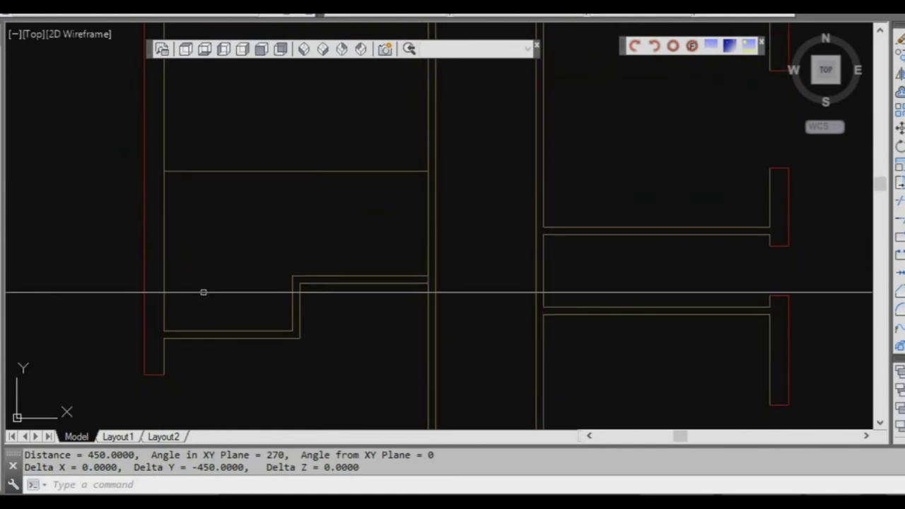
Offset the horizontal midline of the room above the stepped partition 1200 mm both upward and downward.
middle_click_drag(222, 259, 223, 287)
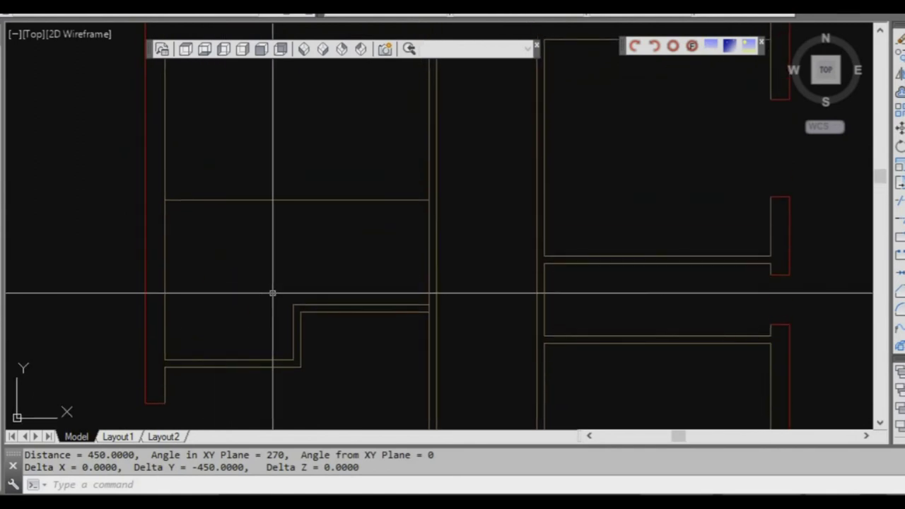
middle_click_drag(191, 234, 192, 255)
type("o")
key("Return")
type("12")
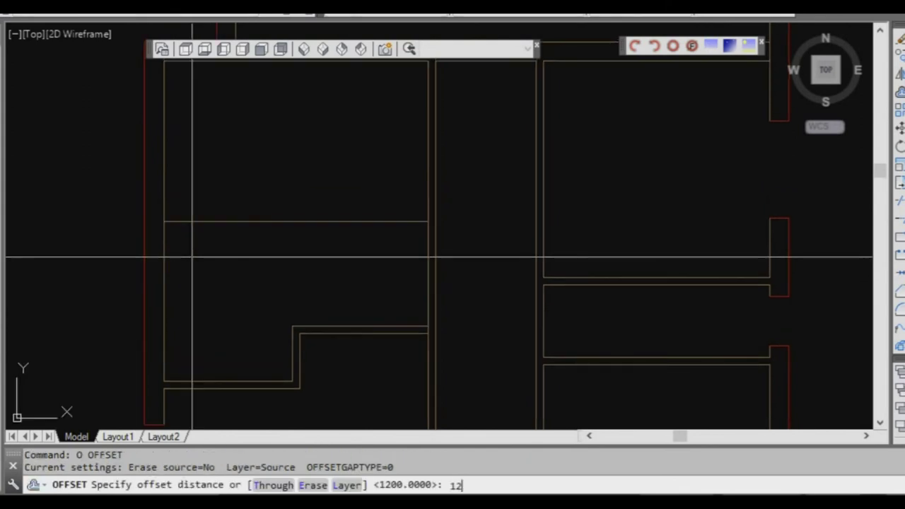
type("00")
key("Return")
left_click(200, 222)
left_click(200, 207)
left_click(211, 224)
left_click(195, 222)
left_click(207, 293)
key("Escape")
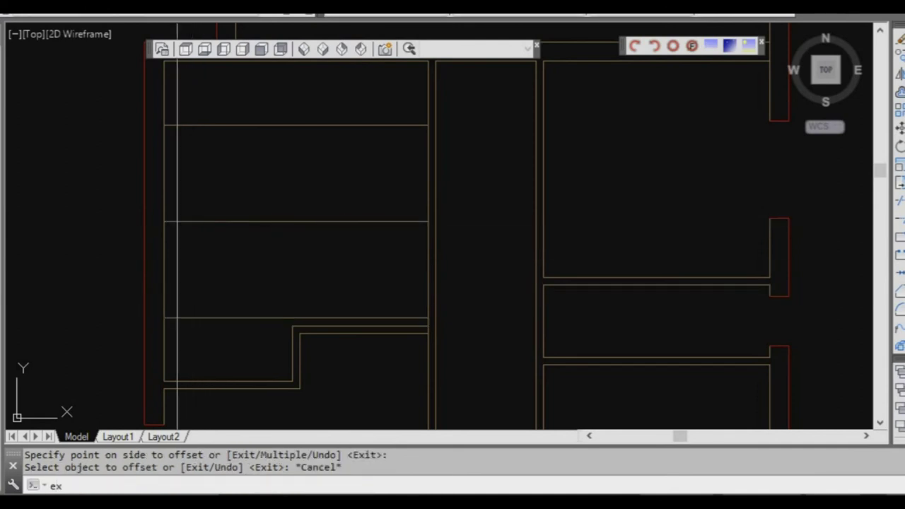
Extend the two offset lines outward to the red outer line of the left wall.
type("ex")
key("Return")
key("Return")
left_click_drag(202, 327, 203, 309)
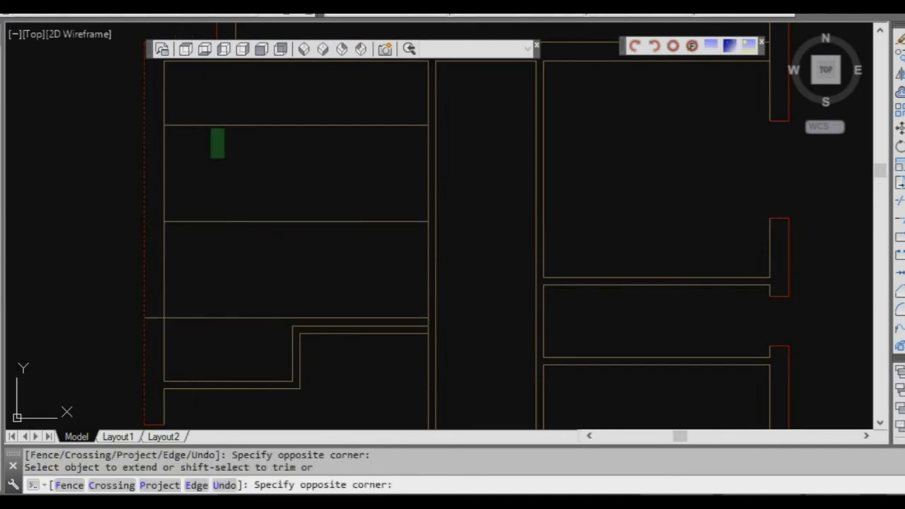
key("Escape")
Trim the parts of the two offset lines inside the room back to the left inner wall line.
type("tr")
key("Return")
left_click_drag(200, 153, 201, 120)
key("Return")
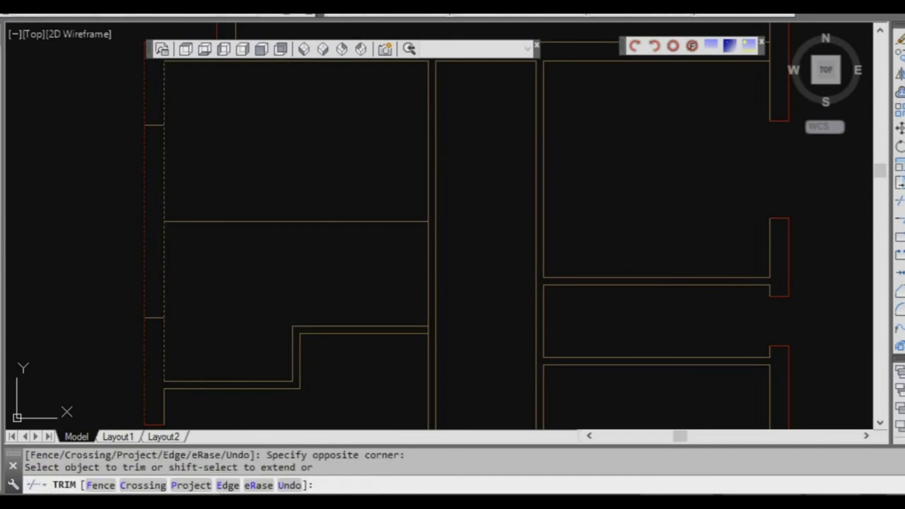
key("Return")
Trim the red and inner left wall lines between the two short end lines to open the wall.
key("Return")
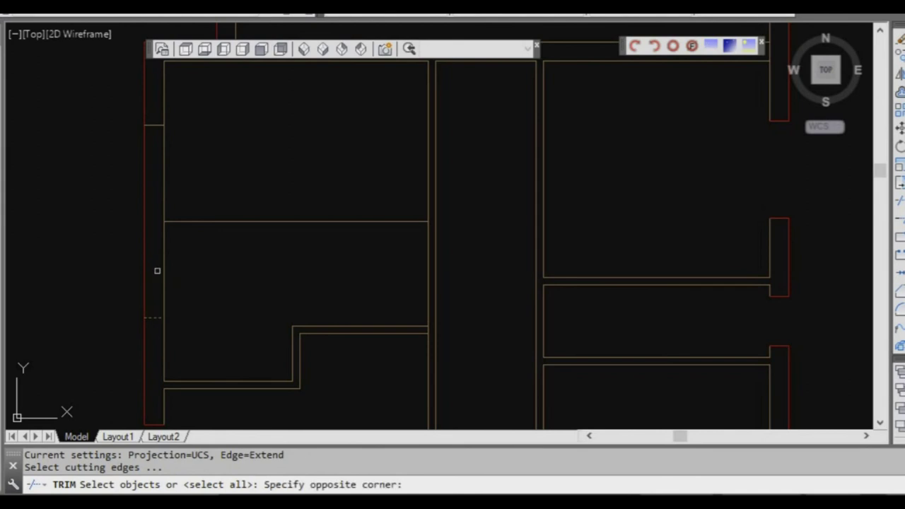
left_click_drag(157, 270, 148, 121)
left_click(186, 145)
key("Return")
left_click_drag(186, 146, 101, 182)
key("Escape")
Measure the inner wall from the new opening's upper end to the room's upper corner.
middle_click_drag(177, 325, 170, 280)
scroll(169, 281, "down", 2)
scroll(180, 214, "up", 2)
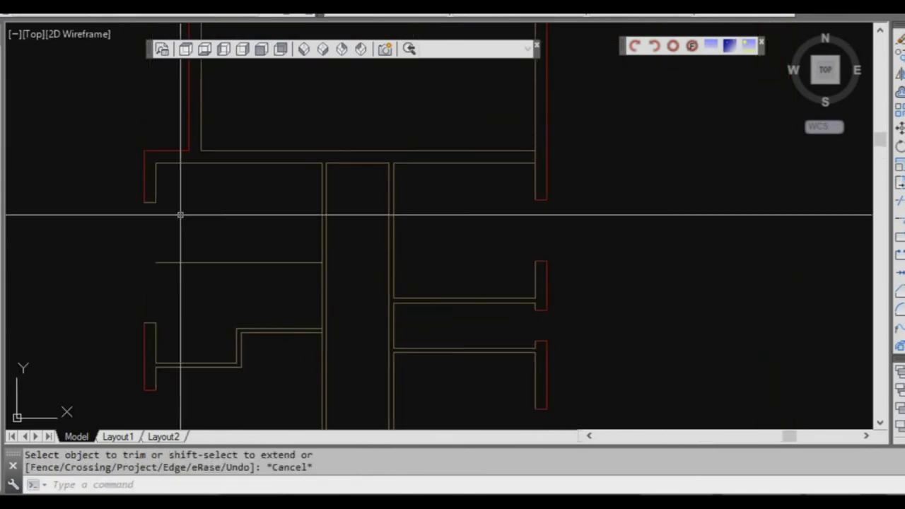
type("d")
key("Return")
left_click(142, 197)
left_click(142, 134)
scroll(176, 186, "down", 2)
middle_click_drag(176, 186, 164, 186)
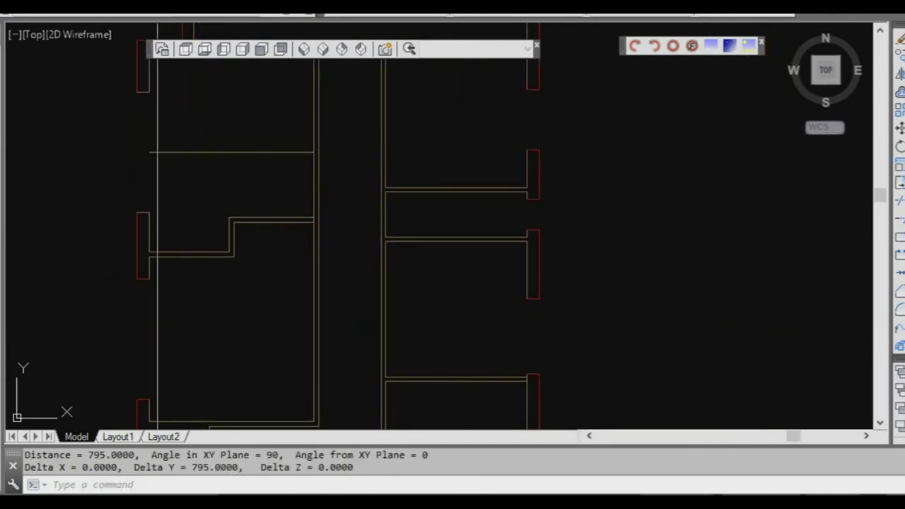
Measure the left inner wall from the opening's lower end down to the partition wall below it.
key("Return")
scroll(142, 210, "up", 2)
left_click(142, 210)
left_click(162, 270)
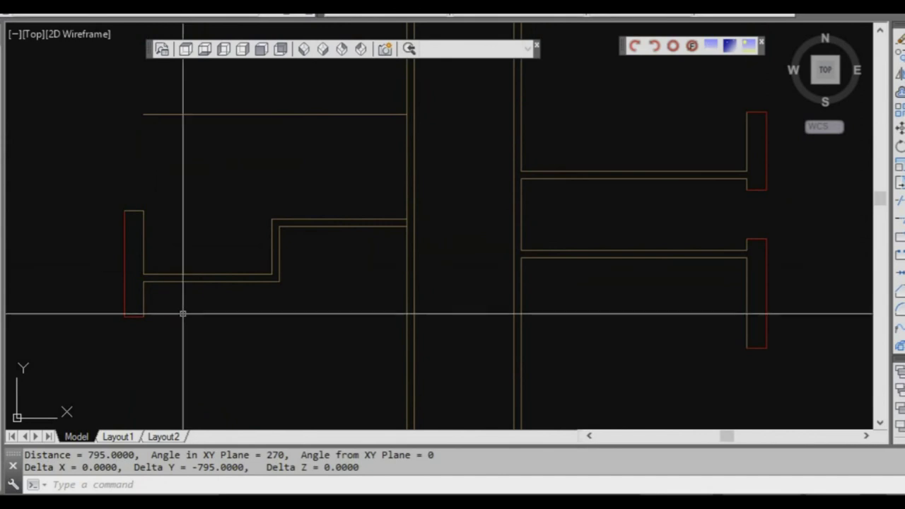
scroll(182, 314, "down", 1)
scroll(248, 204, "up", 1)
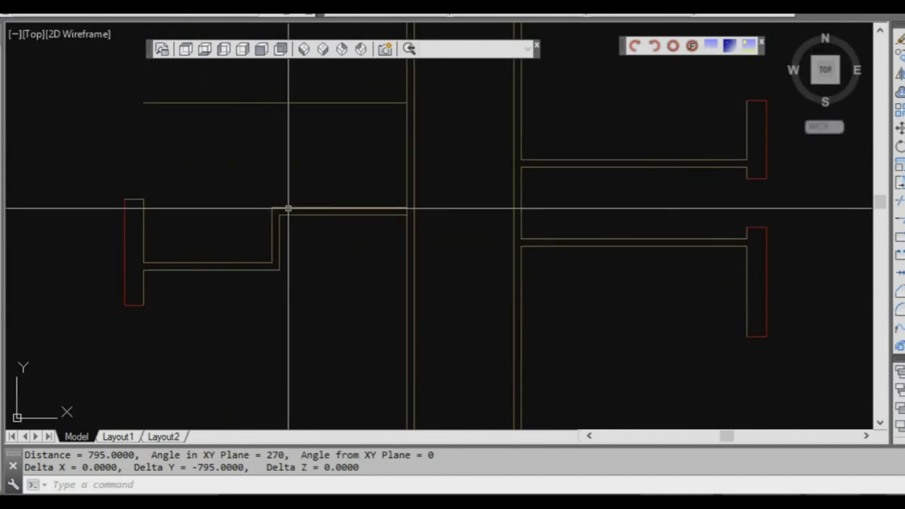
Draw a horizontal line from the stepped partition's upper outer corner across to the left inner wall line.
type("l")
key("Return")
left_click(271, 207)
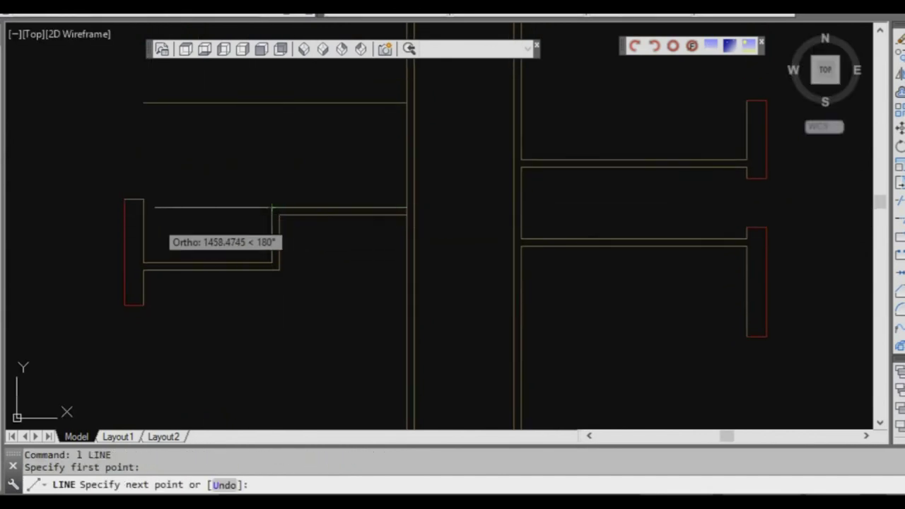
left_click(144, 207)
key("Escape")
scroll(142, 208, "up", 2)
middle_click_drag(133, 209, 146, 259)
Inspect the midpoints of the new horizontal line and the room's upper wall line by selecting both, then clear the selection.
left_click(143, 264)
scroll(211, 247, "down", 2)
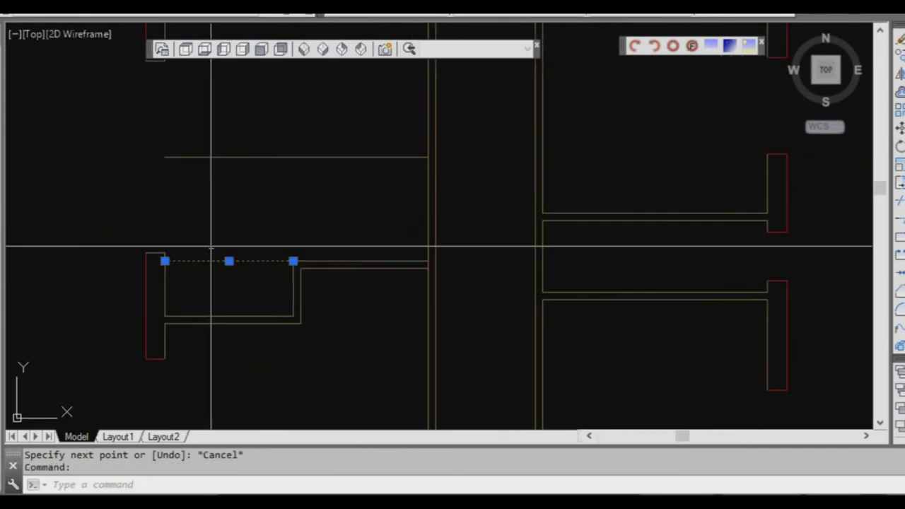
middle_click_drag(211, 247, 200, 336)
left_click(210, 87)
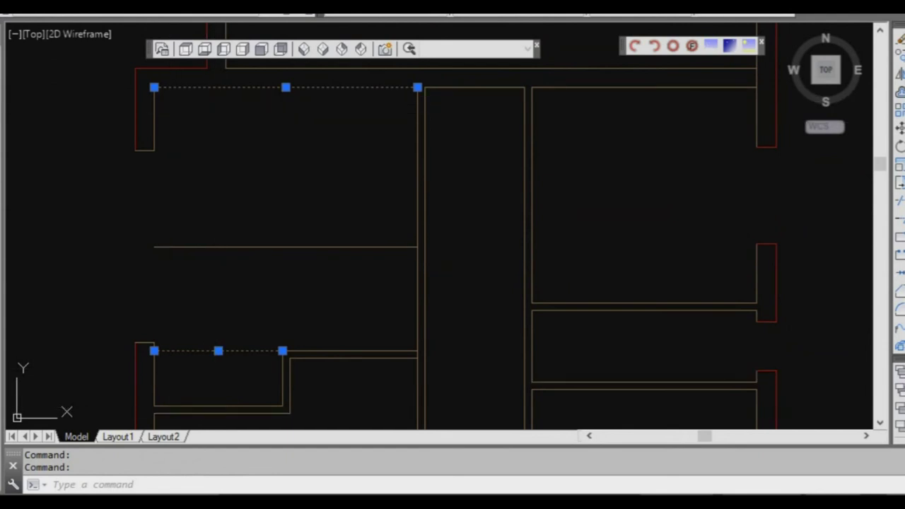
key("Escape")
key("Escape")
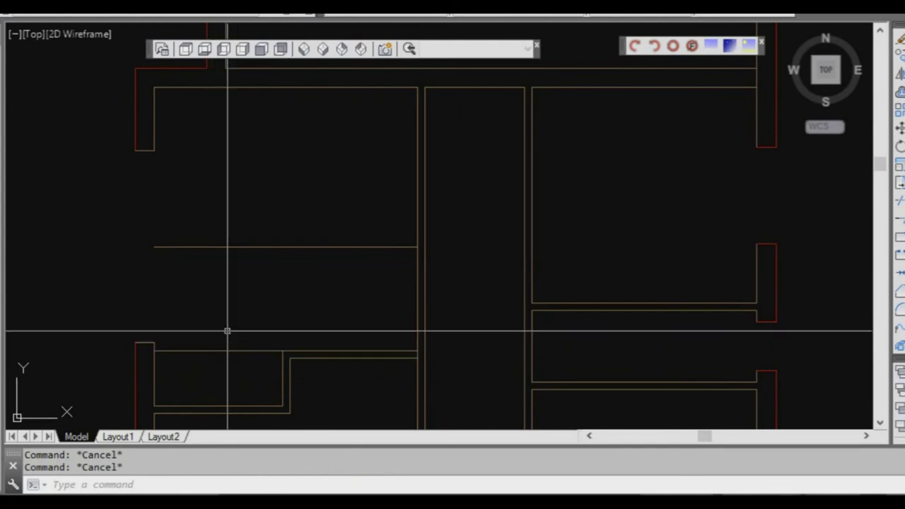
Draw a vertical line from the midpoint of the new horizontal line up to the room's upper wall line.
type("l")
key("Return")
left_click(218, 350)
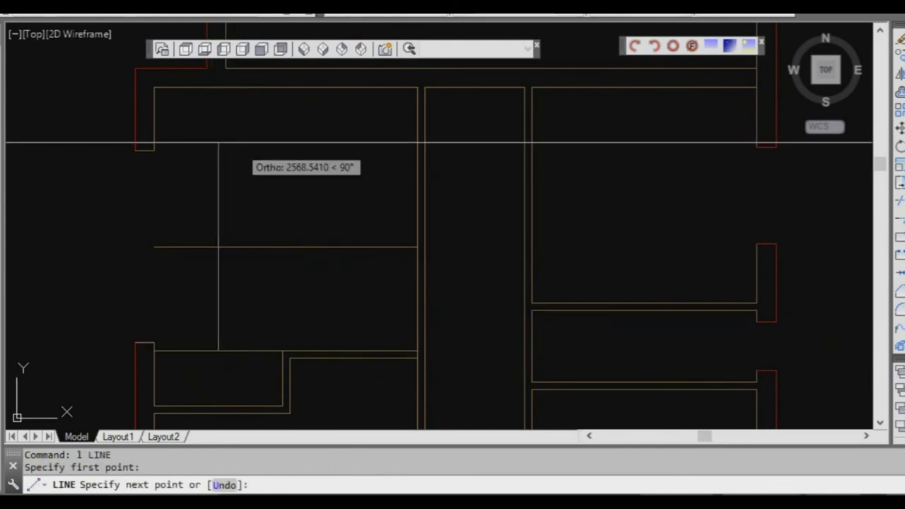
left_click(218, 87)
key("Escape")
Draw a horizontal line from the vertical line's midpoint outward past the left wall opening.
key("Return")
left_click(219, 218)
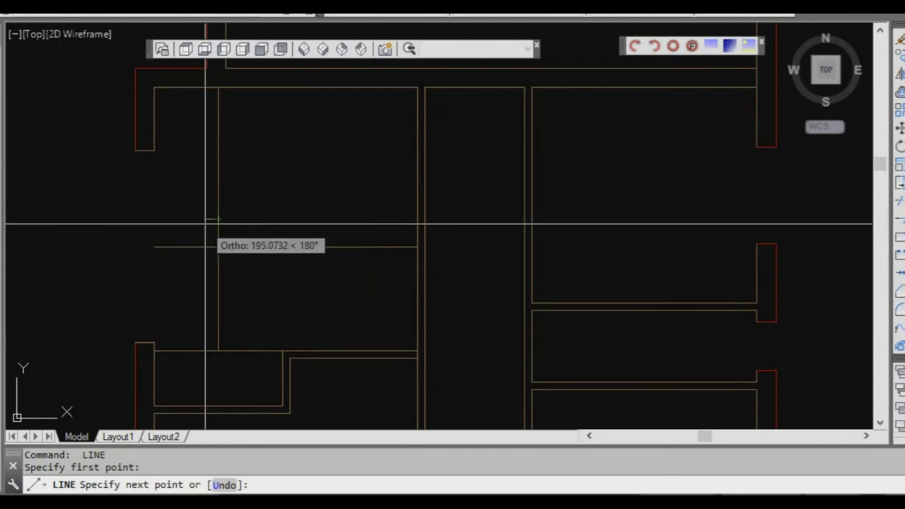
left_click(68, 218)
key("Escape")
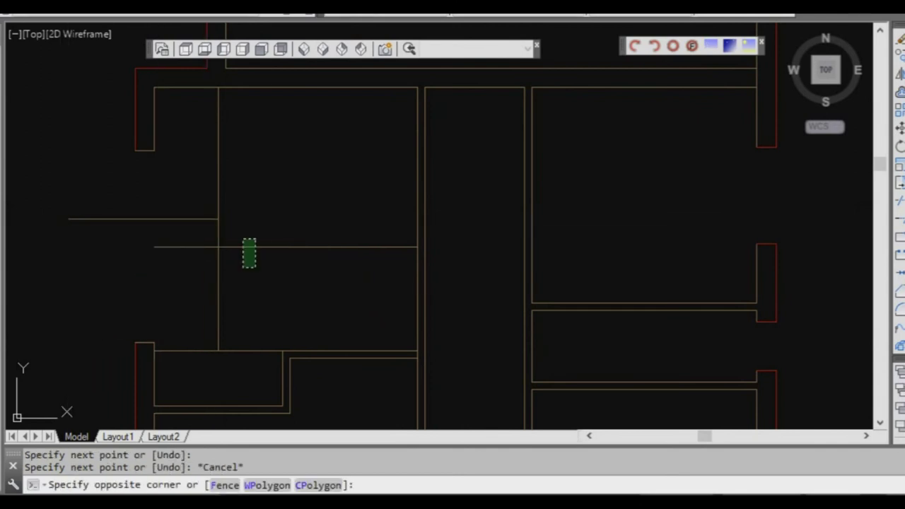
Erase the old horizontal midline that crosses the full width of the room.
left_click(243, 239)
type("e")
key("Return")
key("Escape")
Draw a vertical line across the left wall opening, joining the inner ends of its two short end lines.
type("l")
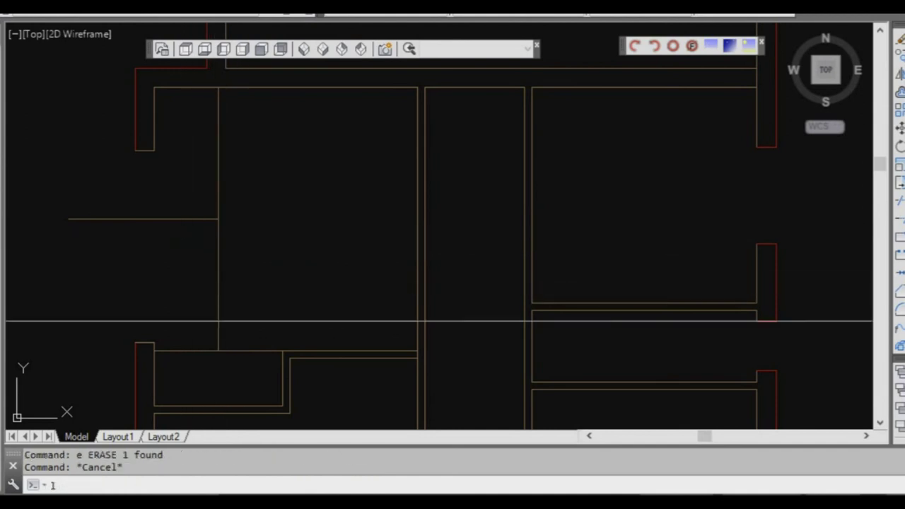
key("Return")
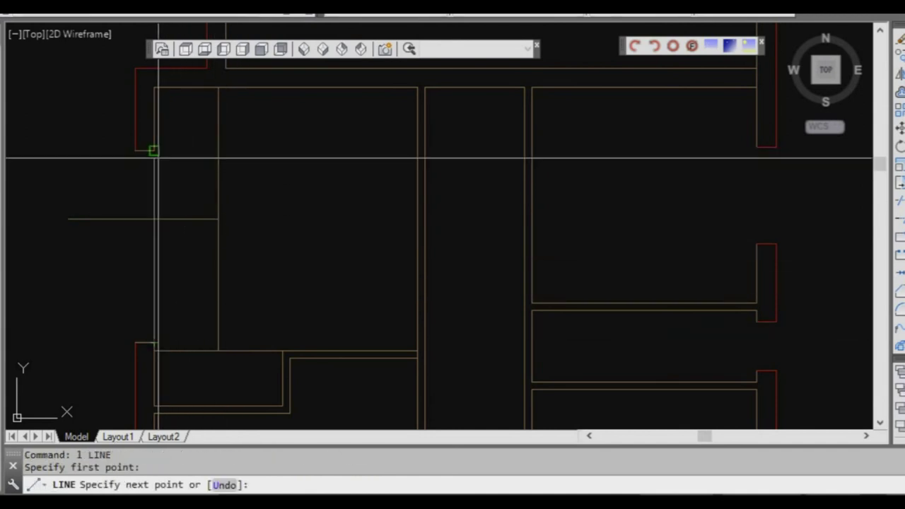
left_click(155, 148)
key("Return")
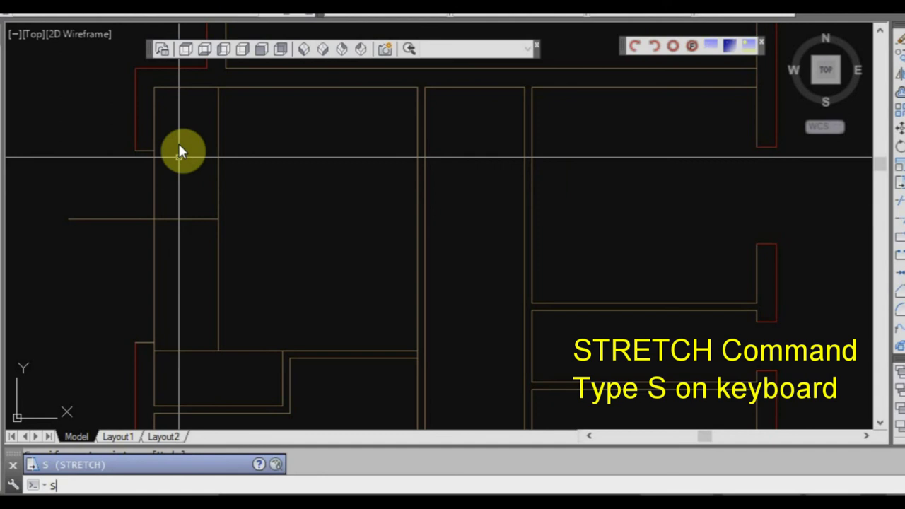
Stretch the left wall opening, without the horizontal guide line, upward from the closing line's midpoint to its intersection with the guide line.
type("s")
key("Return")
left_click(178, 148)
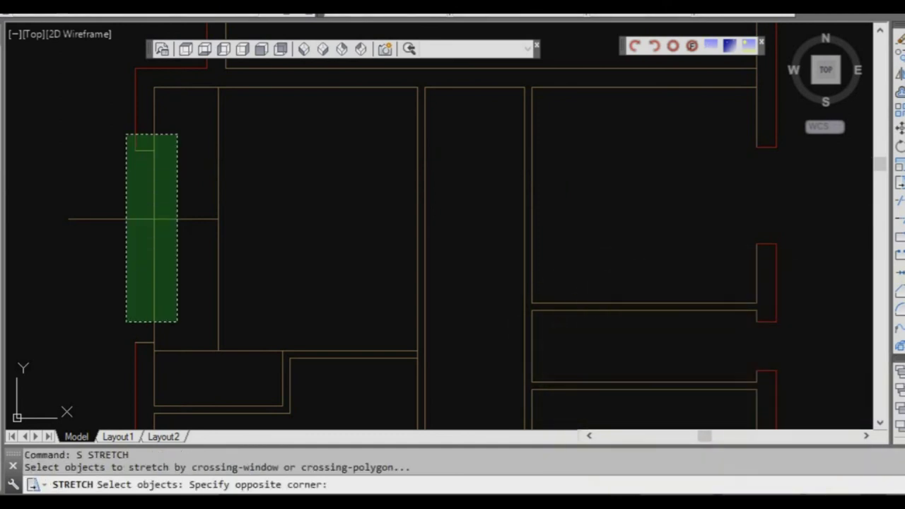
left_click(124, 347)
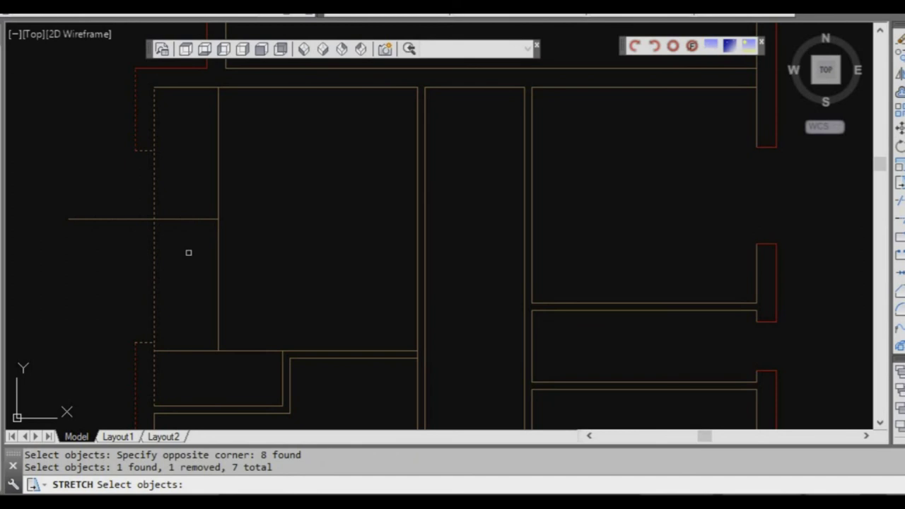
key("Return")
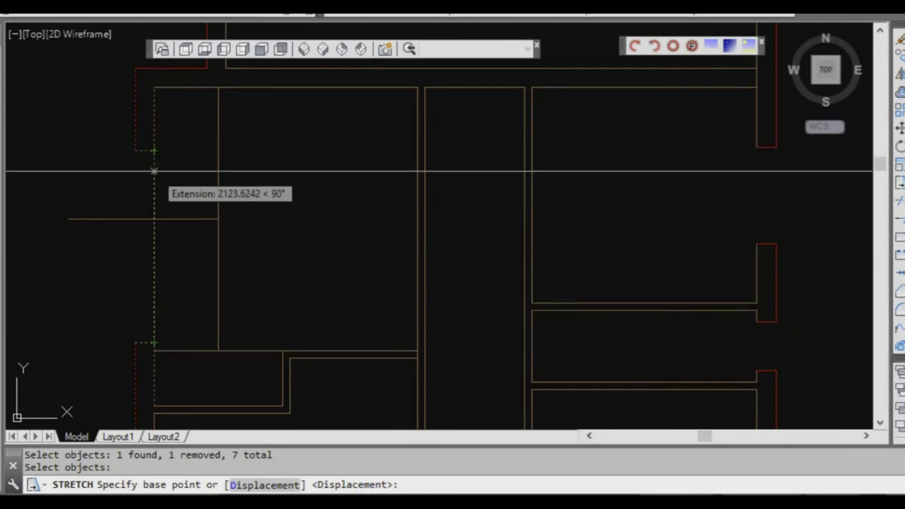
left_click(154, 248)
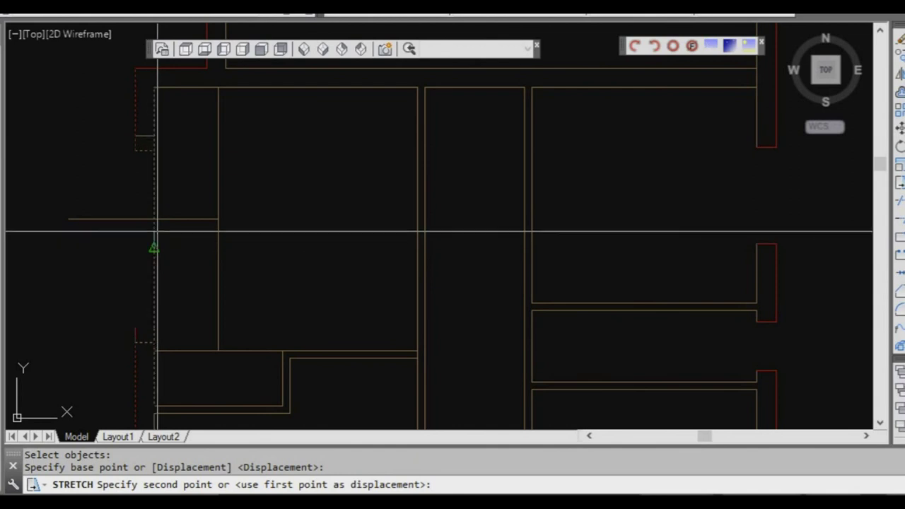
left_click(154, 220)
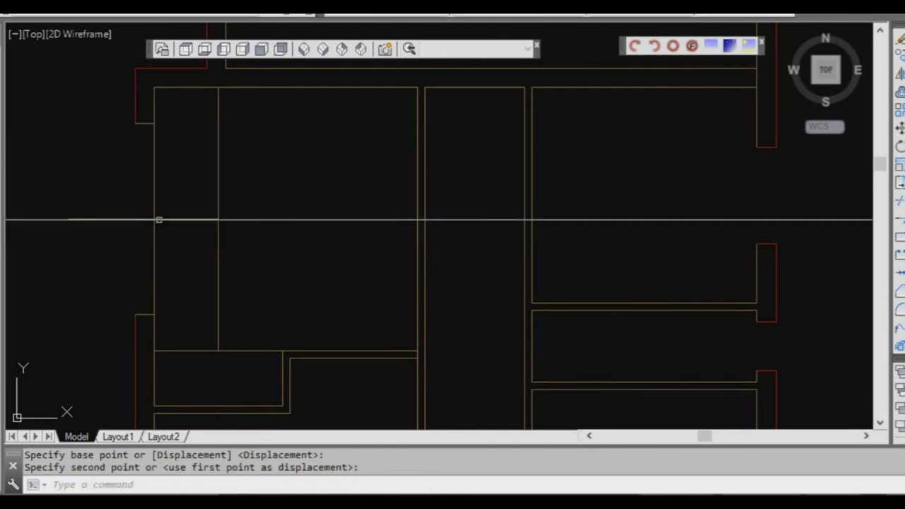
Erase the vertical and horizontal guide lines used to centre the left wall opening.
left_click(255, 234)
left_click(200, 185)
type("e")
key("Return")
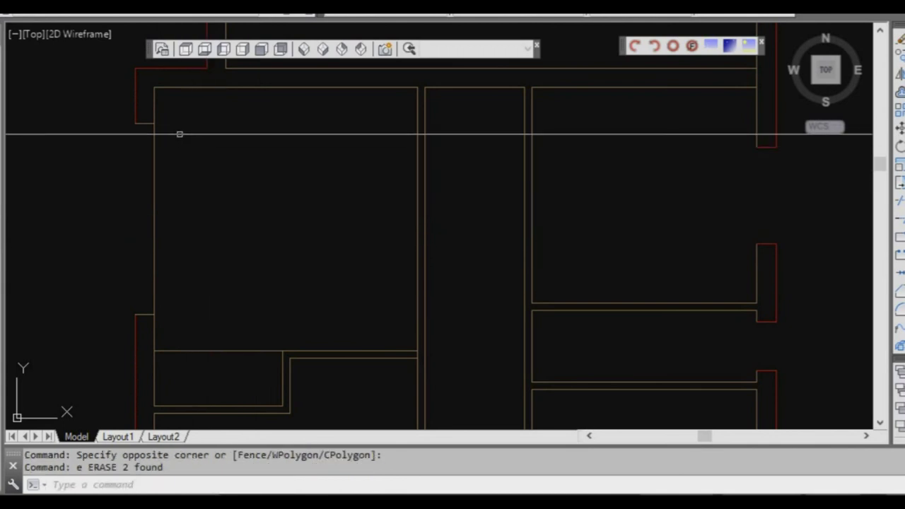
Measure the inner wall from the opening's ends to the room's upper corner and to the added horizontal line below.
middle_click_drag(170, 113, 171, 124)
scroll(170, 124, "up", 2)
type("d")
key("Return")
left_click(150, 146)
left_click(149, 90)
scroll(166, 95, "down", 2)
scroll(174, 247, "up", 2)
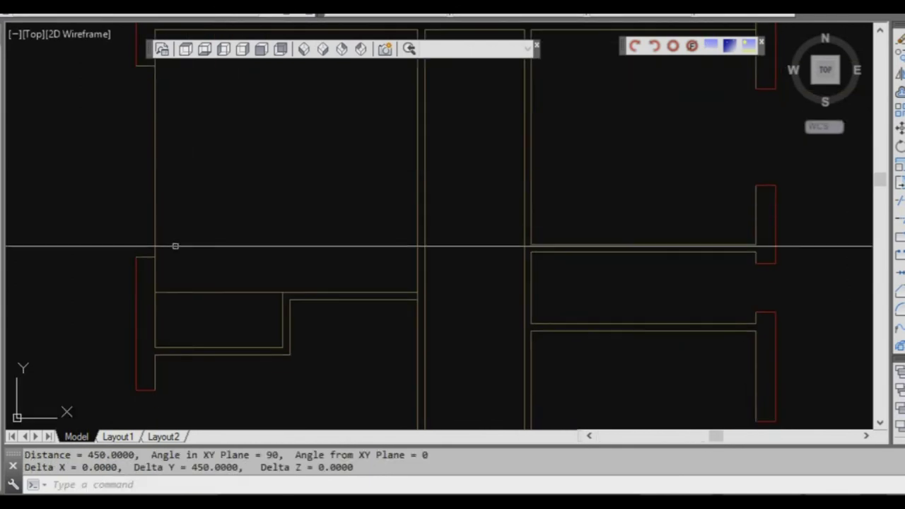
key("Return")
left_click(155, 290)
left_click(155, 348)
key("Escape")
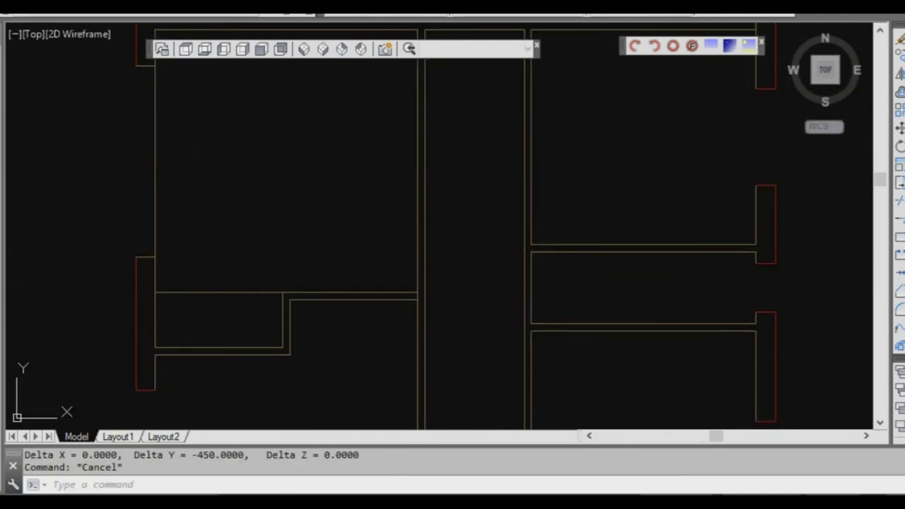
Erase the vertical line that closes the left wall opening.
left_click(163, 203)
left_click(209, 213)
left_click(170, 256)
type("e")
key("Return")
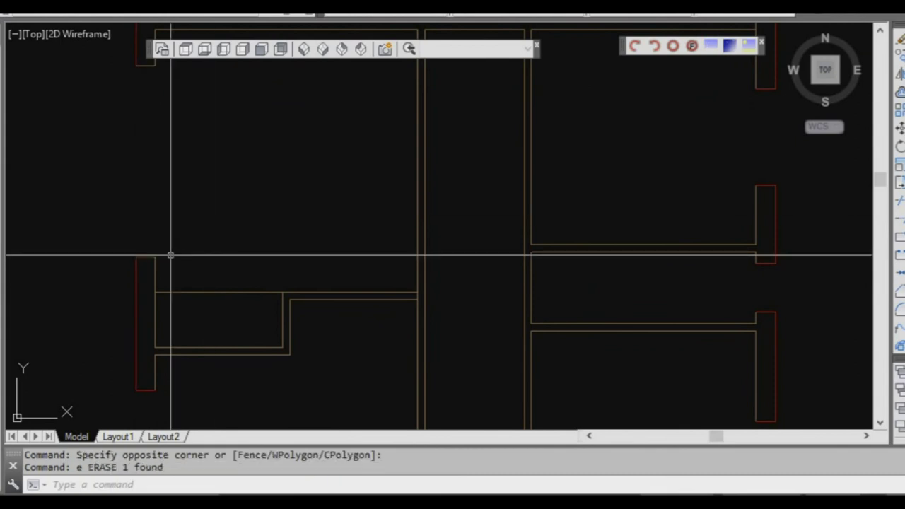
Match the red outer wall line's properties onto the two short end lines of the left wall opening.
type("ma")
key("Return")
left_click(137, 269)
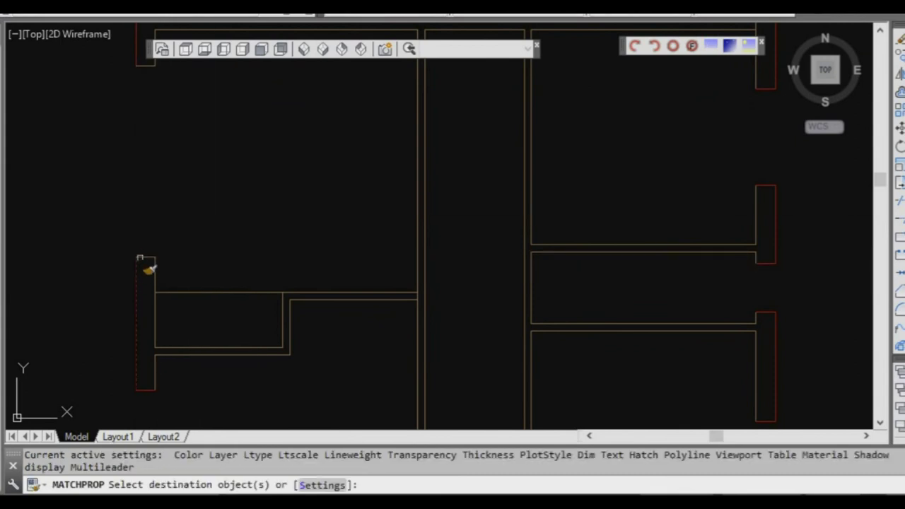
middle_click_drag(172, 113, 166, 160)
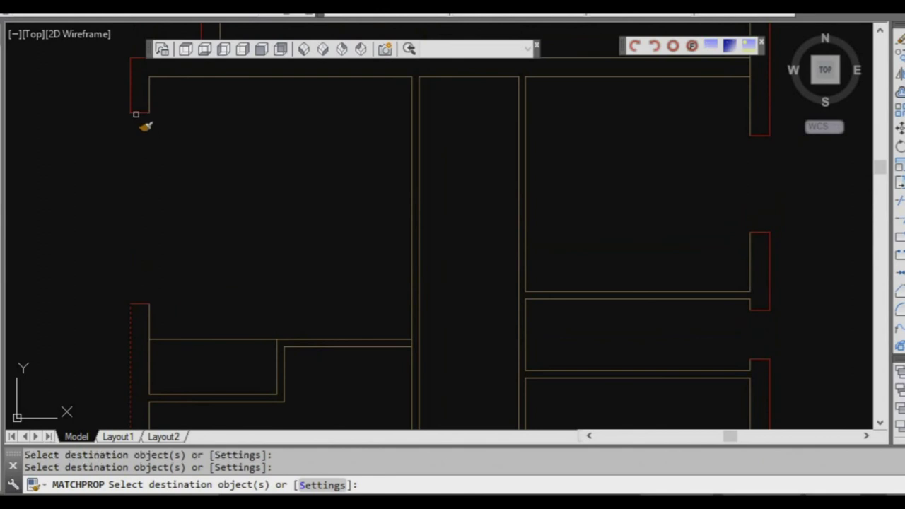
key("Escape")
Erase the horizontal helper line between the left wall and the stepped partition's corner.
scroll(248, 176, "down", 4)
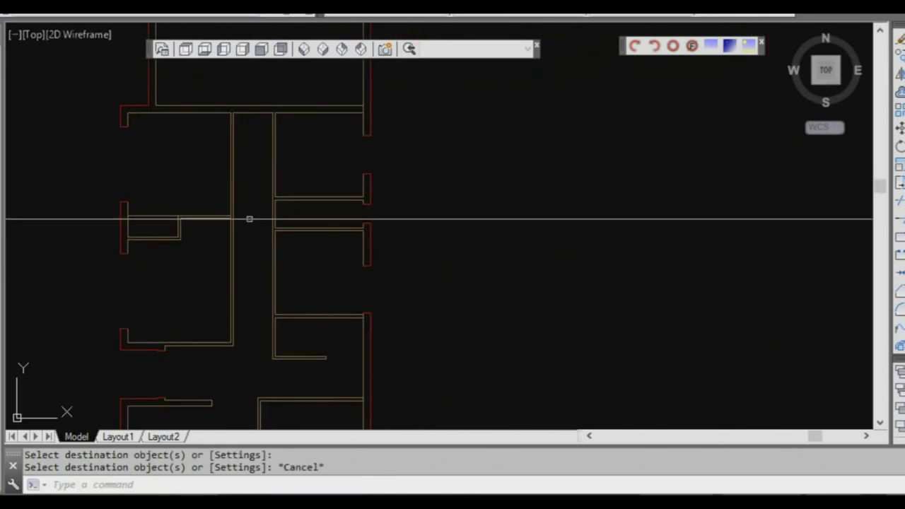
scroll(232, 212, "up", 2)
left_click(120, 214)
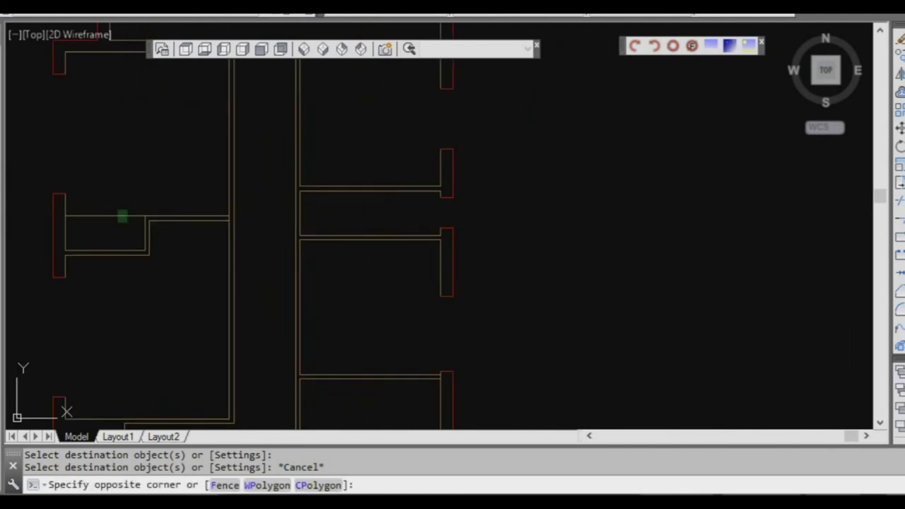
left_click(115, 208)
type("e")
key("Return")
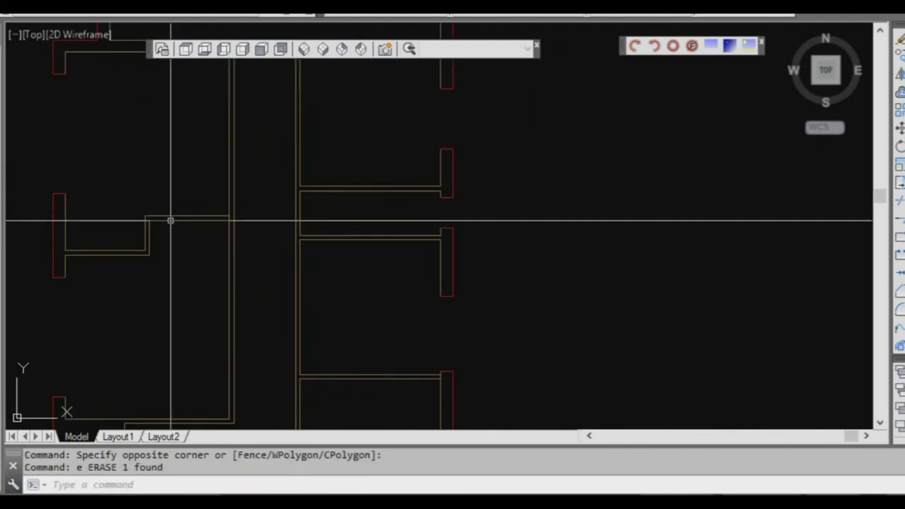
Trim the corridor wall's inner line between the two horizontal partition lines to join the walls.
scroll(170, 222, "up", 3)
middle_click_drag(301, 195, 256, 275)
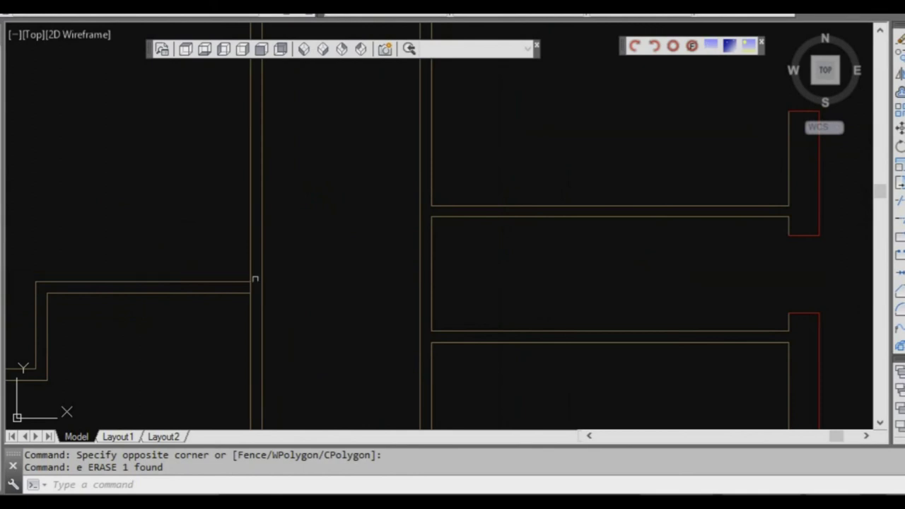
scroll(255, 279, "up", 2)
type("tr")
key("Return")
left_click(237, 325)
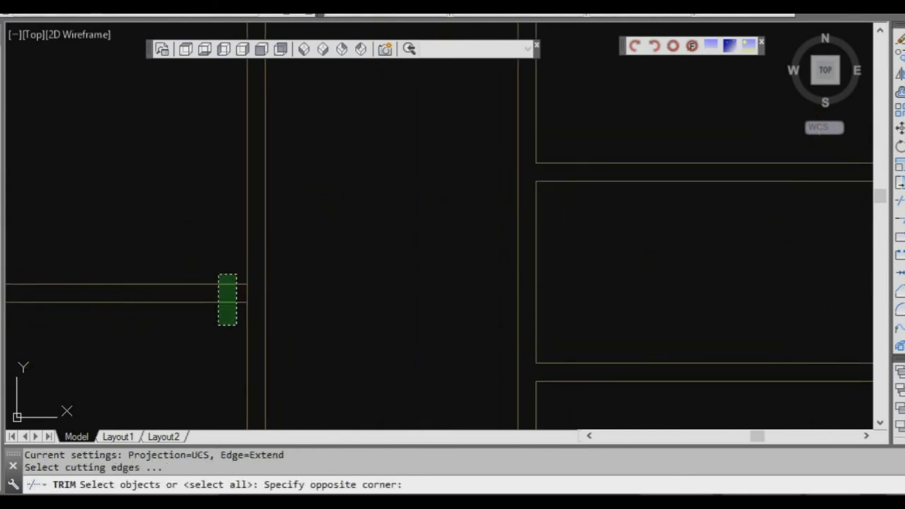
left_click(218, 275)
key("Return")
key("Escape")
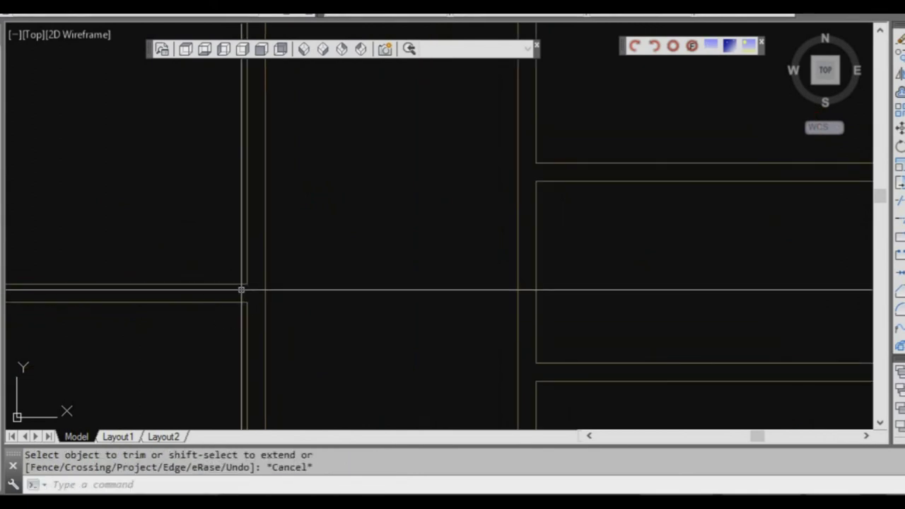
type("o")
key("Return")
key("Escape")
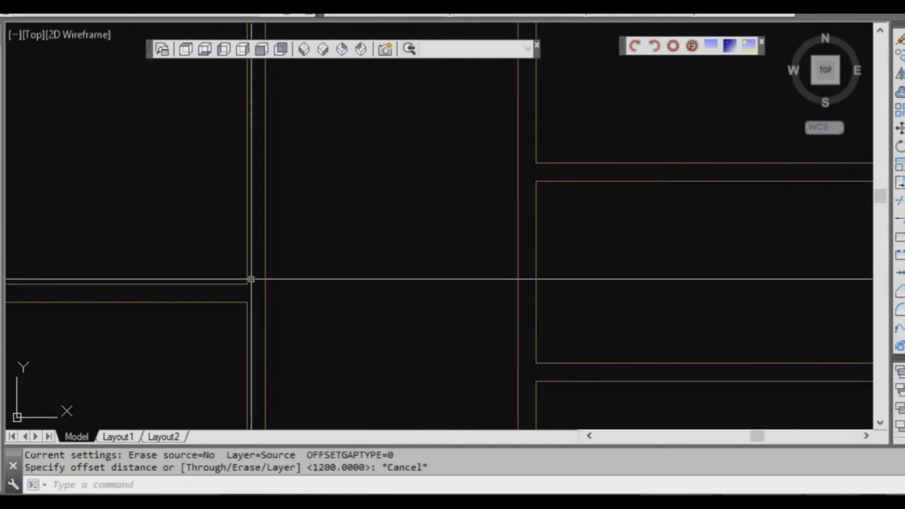
Draw a short line across the corridor wall's thickness, starting 100 above the upper corner of the partition junction.
type("l")
key("Return")
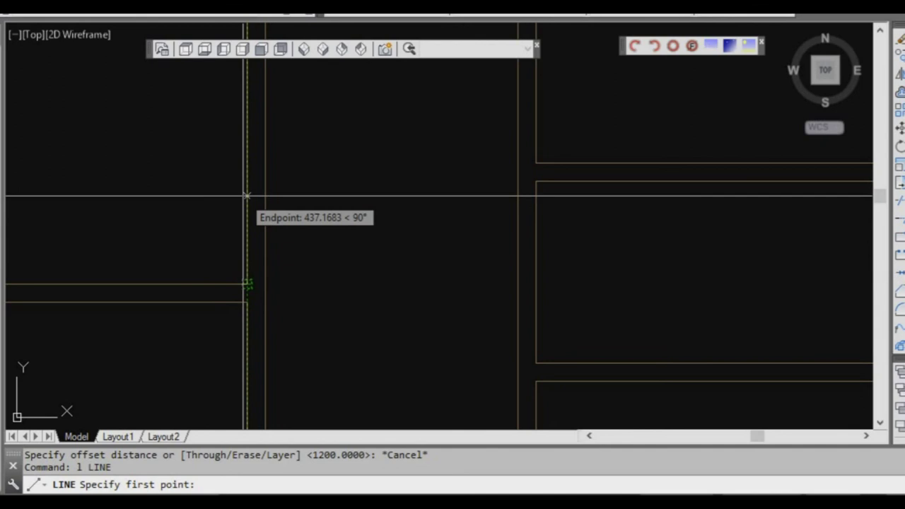
key("Return")
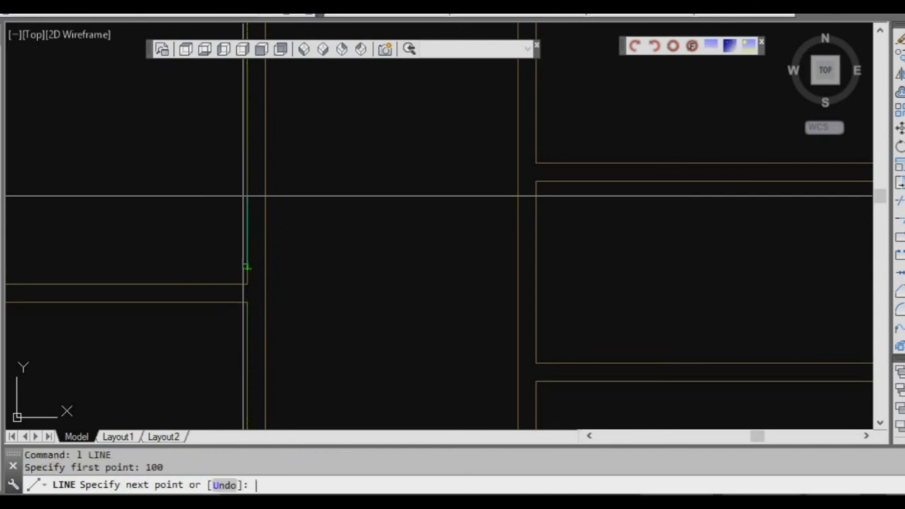
key("Return")
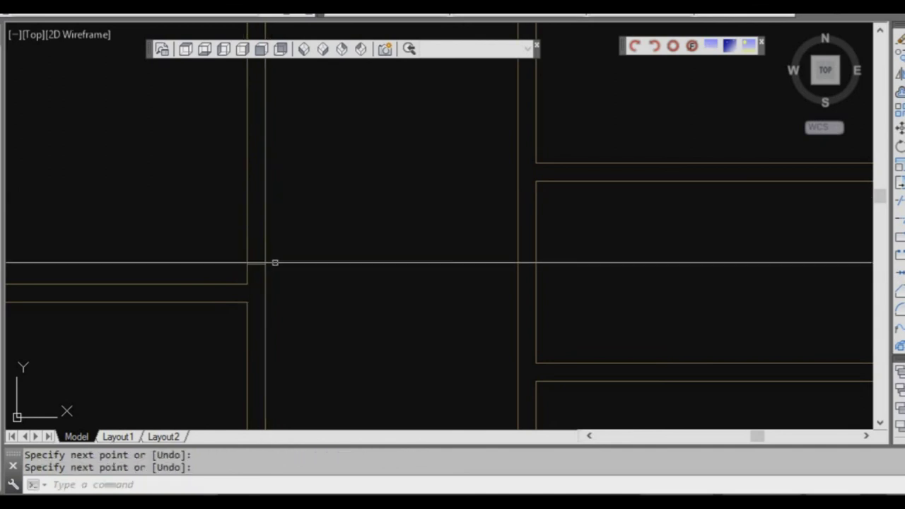
scroll(248, 285, "up", 2)
key("Escape")
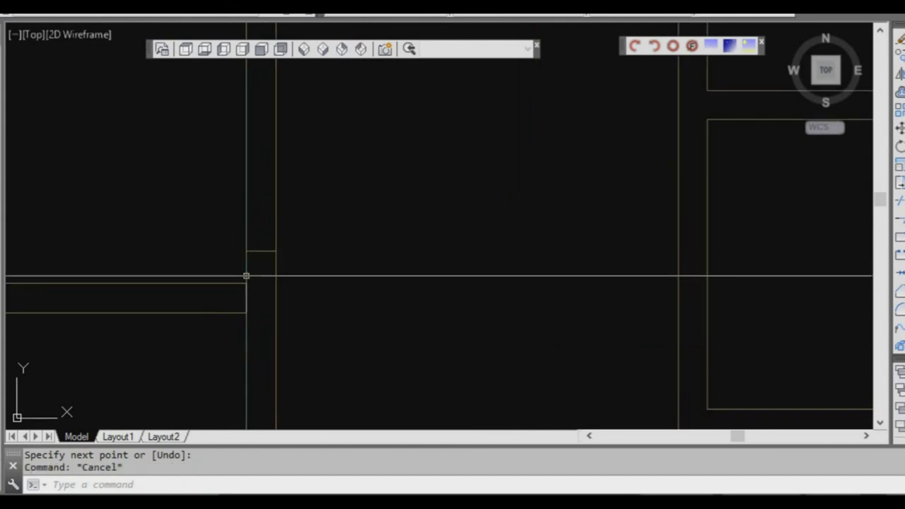
Measure the distance from the partition junction's upper corner to the short line across the corridor wall.
type("di")
key("Return")
left_click(246, 282)
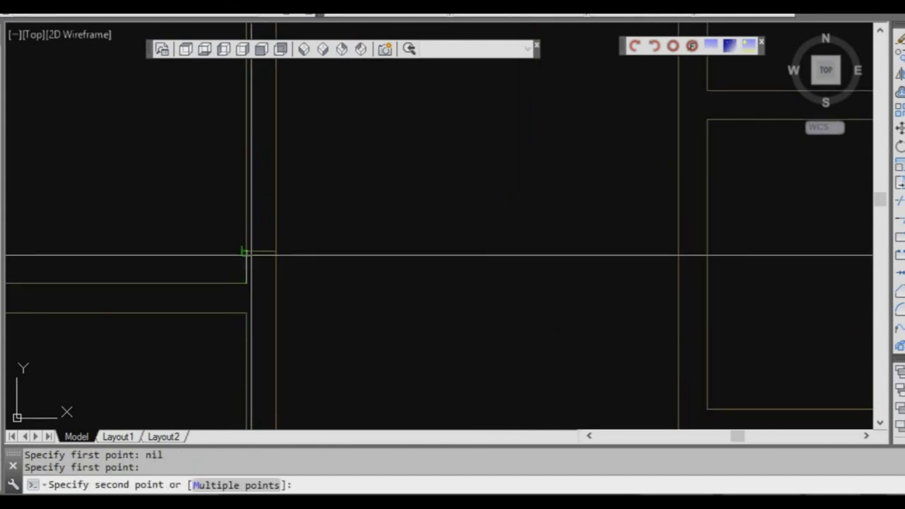
left_click(246, 251)
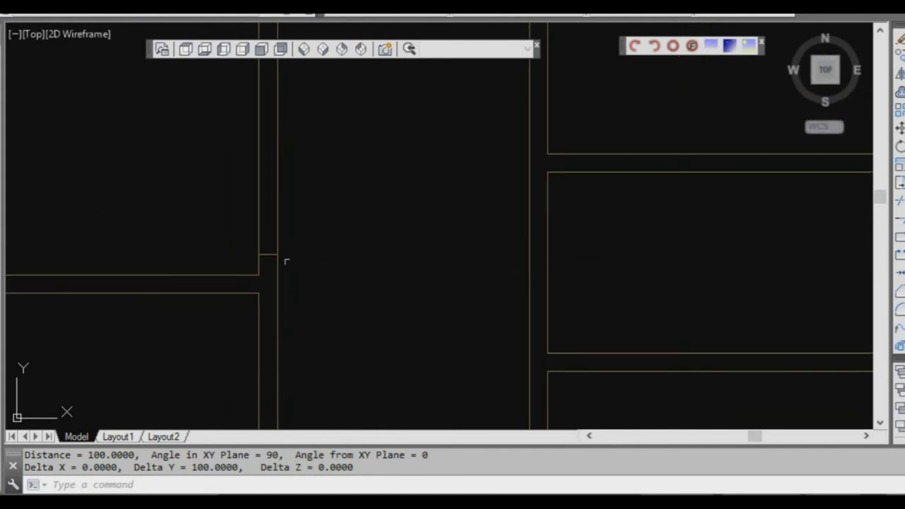
key("Escape")
Offset the short line across the left corridor wall 900 upward to mark the doorway's other side.
type("p")
key("Return")
type("900")
key("Return")
left_click(270, 254)
middle_click_drag(307, 187, 301, 279)
left_click(314, 210)
key("Escape")
Trim both left corridor wall lines between the two short lines to open the doorway above the partition junction.
type("tr")
key("Return")
left_click(301, 357)
left_click(239, 160)
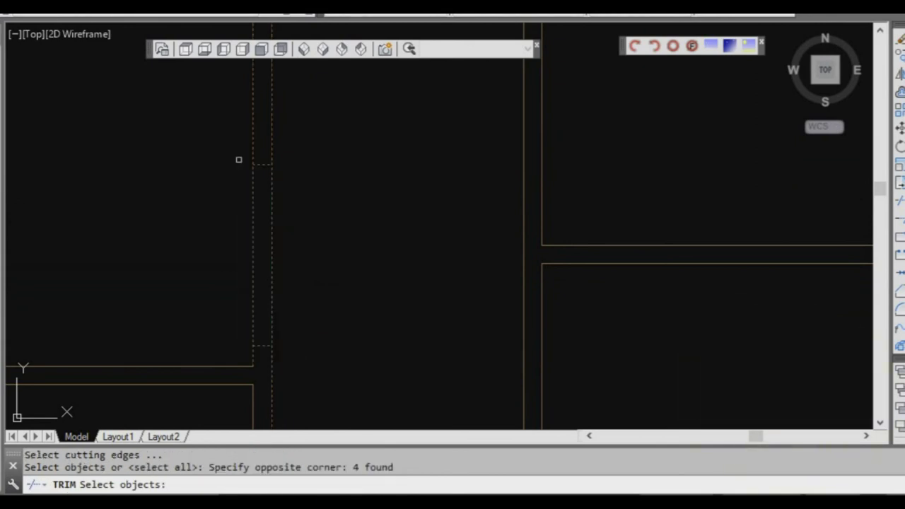
key("Return")
left_click(283, 212)
left_click(241, 177)
scroll(258, 198, "down", 3)
key("Escape")
Draw a horizontal helper line from the stepped partition's lower outer corner to the left corridor wall.
scroll(263, 186, "up", 4)
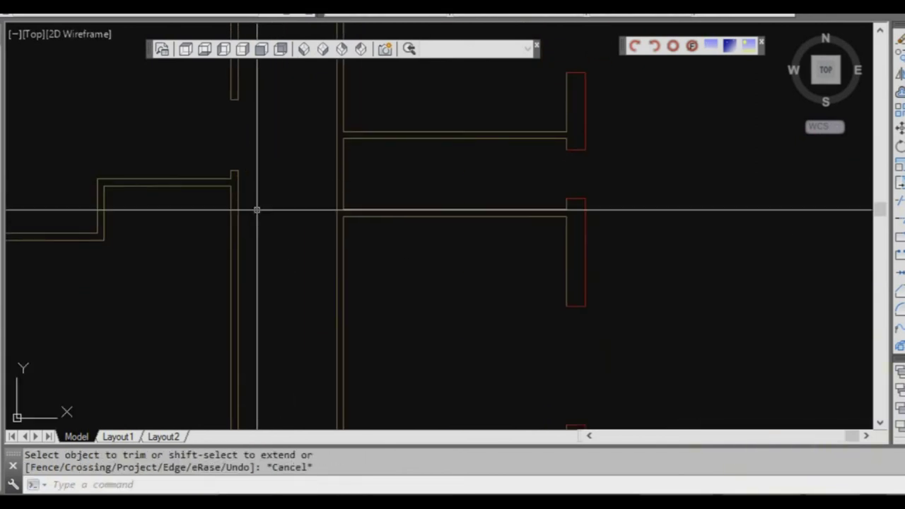
scroll(257, 210, "down", 2)
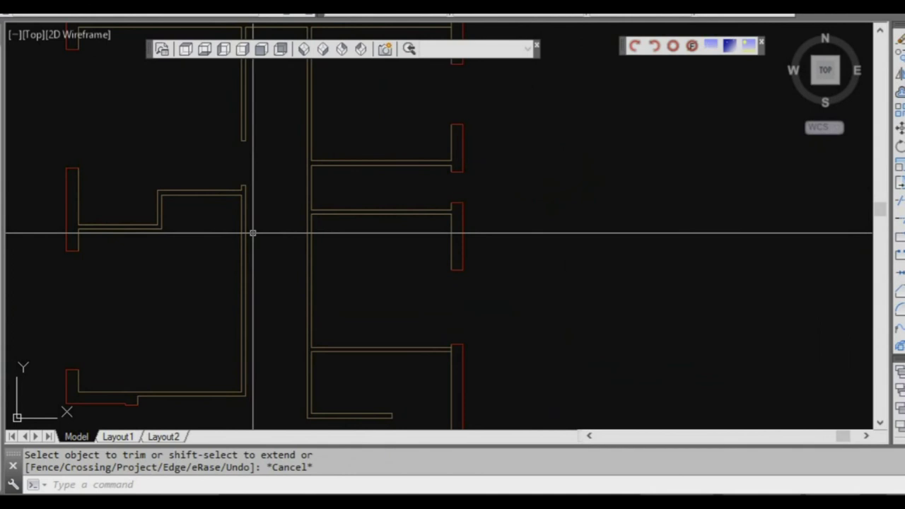
scroll(253, 233, "up", 2)
type("l")
key("Return")
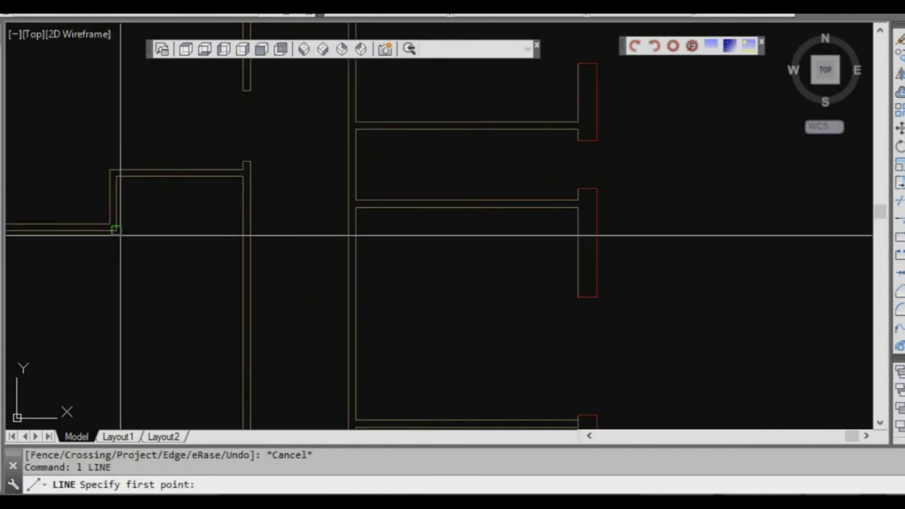
left_click(119, 233)
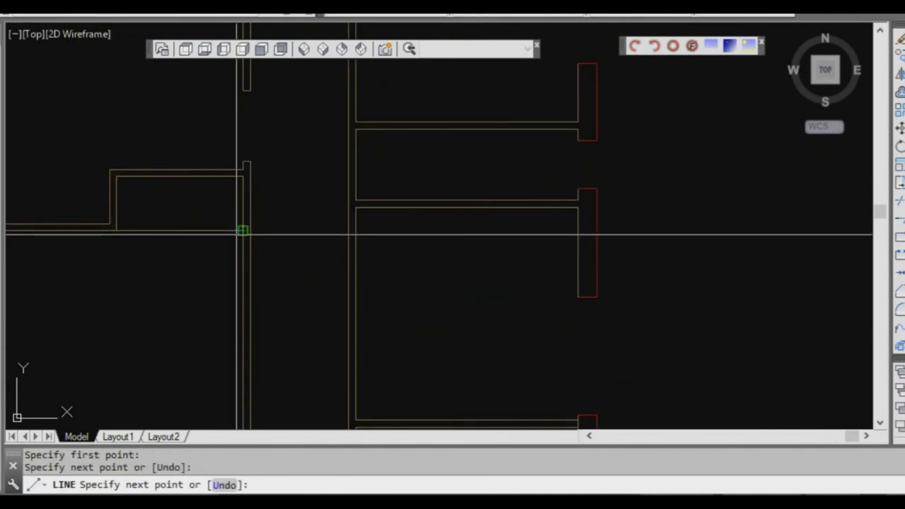
key("Escape")
Draw a short line across the left corridor wall's thickness, starting 100 below the helper line's end.
scroll(235, 238, "up", 2)
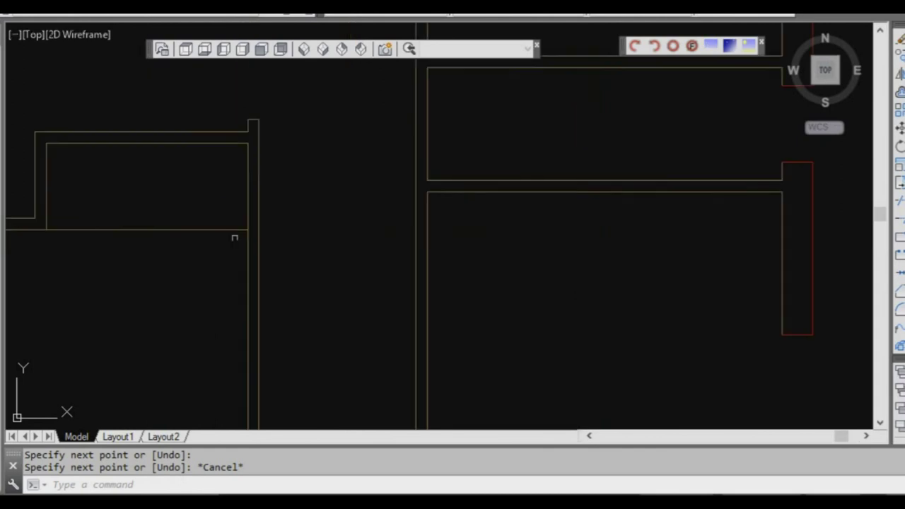
scroll(236, 237, "up", 2)
type("l")
key("Return")
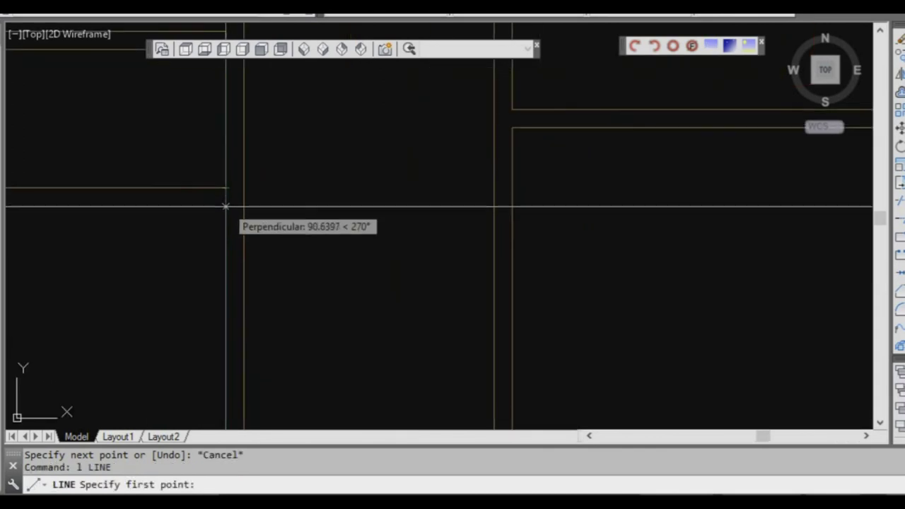
type("10")
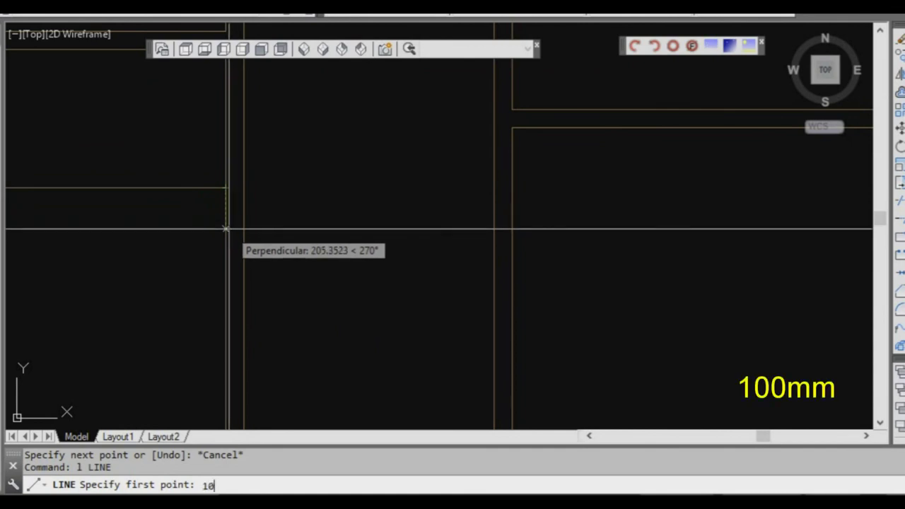
type("0")
key("Return")
key("Escape")
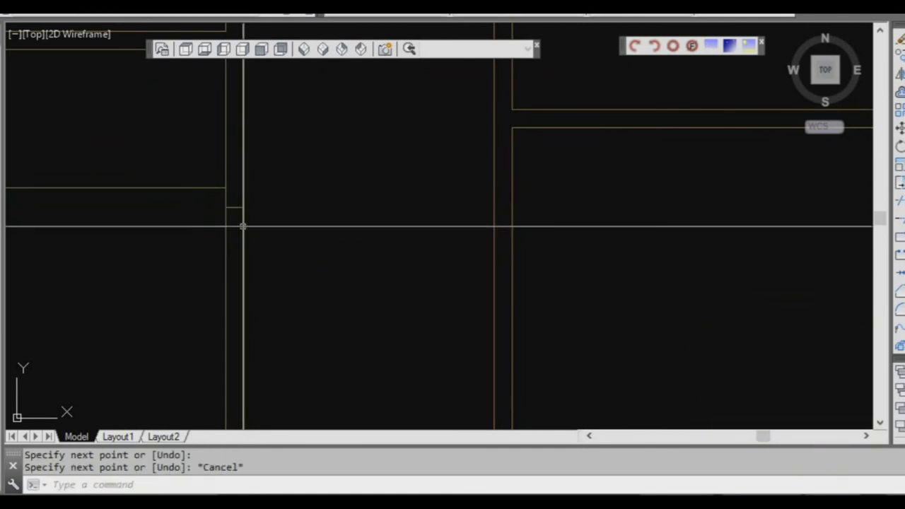
Offset the new short line 900 downward along the left corridor wall.
type("o")
key("Return")
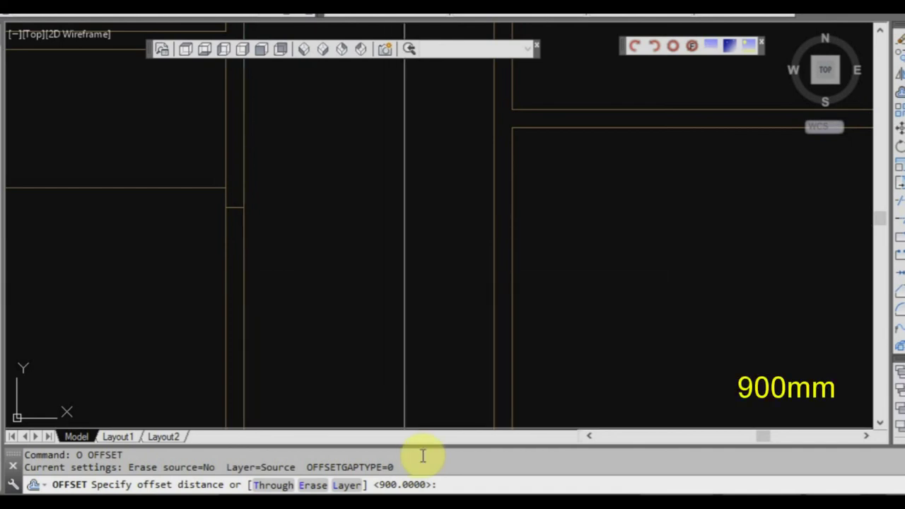
key("Return")
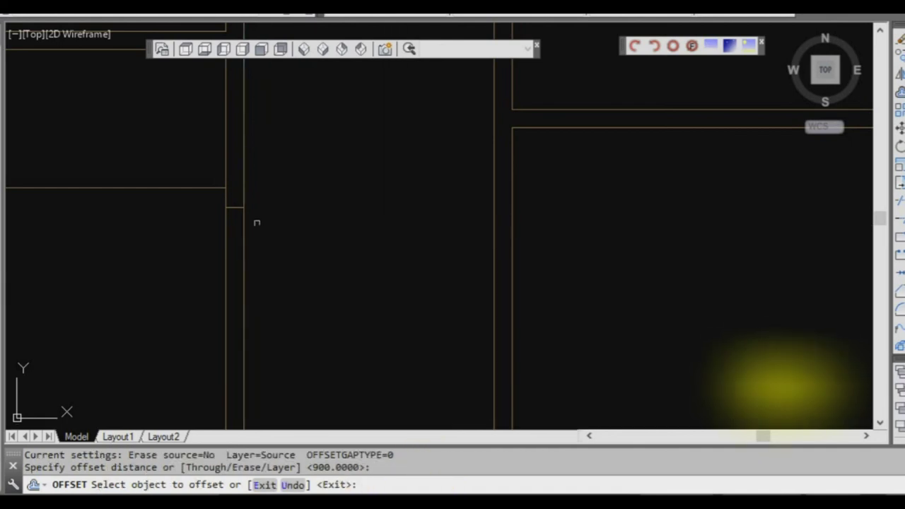
left_click(237, 208)
left_click(309, 285)
key("Escape")
Trim the left corridor wall lines between the two short lines to open the doorway below the stepped partition.
type("tr")
key("Return")
left_click(320, 355)
left_click(225, 153)
key("Return")
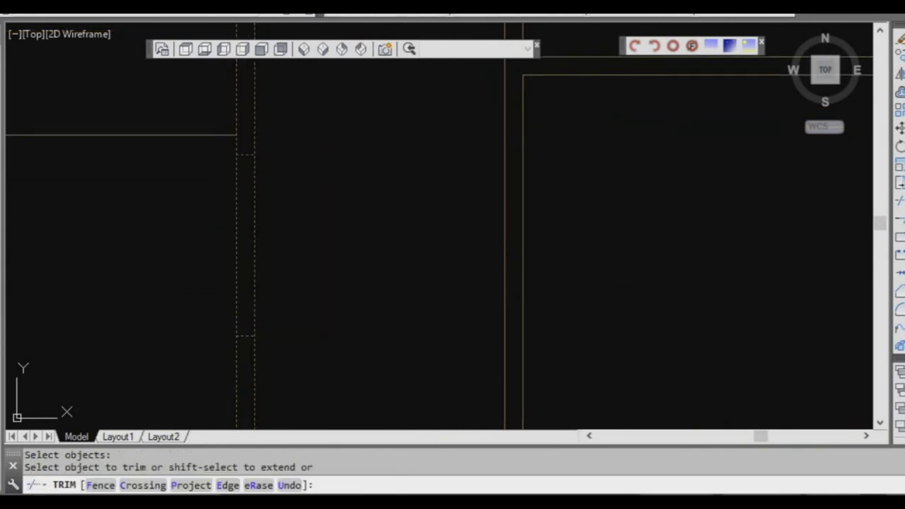
key("Escape")
Erase the horizontal helper line between the stepped partition's corner and the corridor wall.
scroll(201, 216, "down", 2)
left_click(191, 177)
left_click(170, 157)
left_click(219, 198)
type("e")
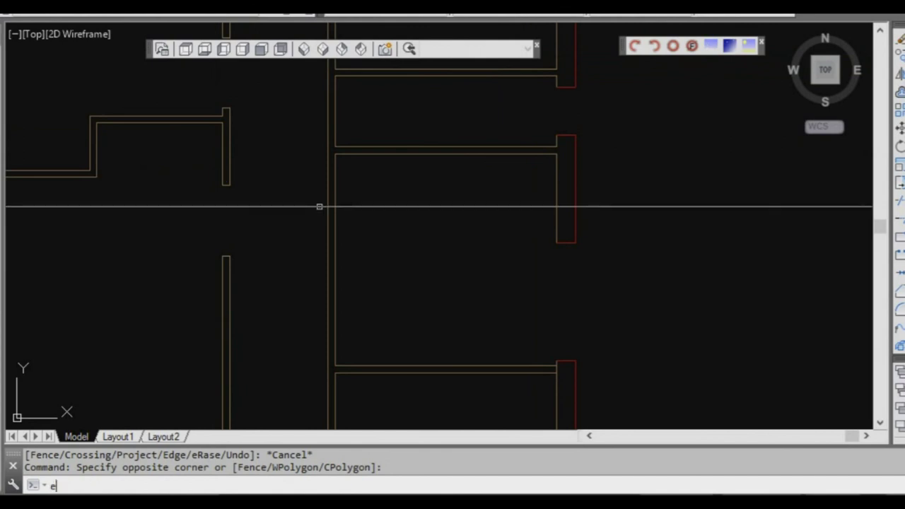
key("Return")
Draw a horizontal line from the midpoint of the right corridor wall's room-side line, crossing the wall into the corridor.
scroll(190, 59, "down", 2)
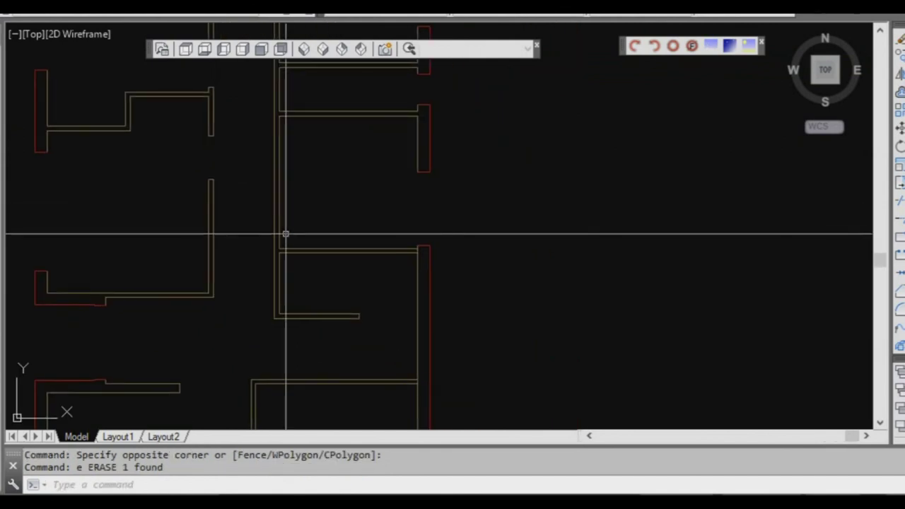
middle_click_drag(353, 203, 301, 205)
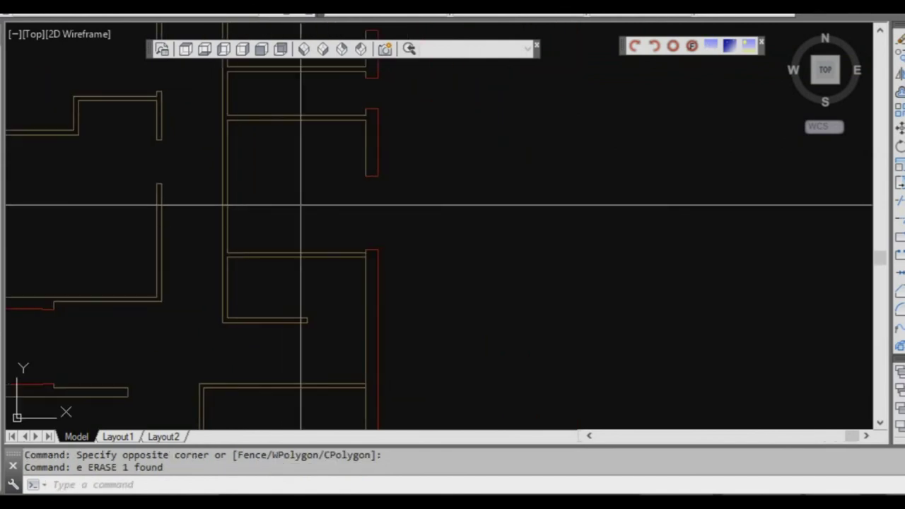
scroll(243, 185, "up", 1)
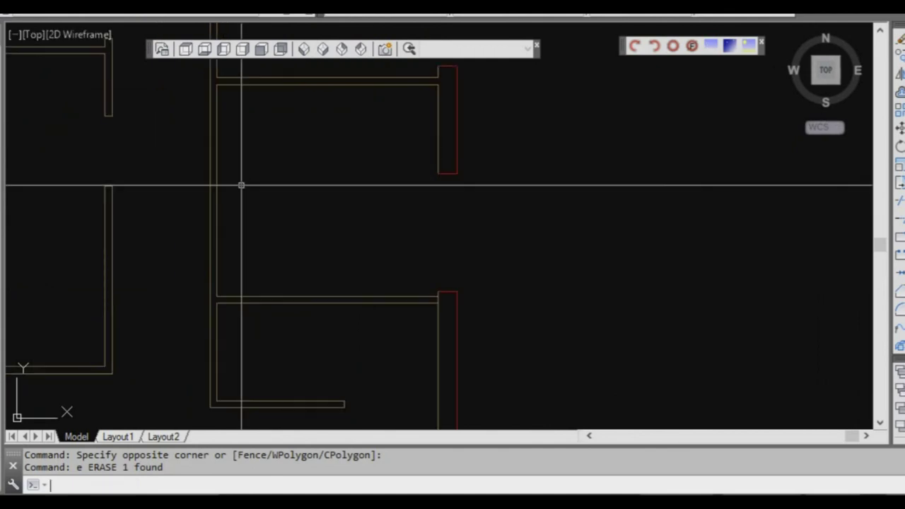
type("l")
key("Return")
left_click(216, 190)
left_click(163, 190)
key("Escape")
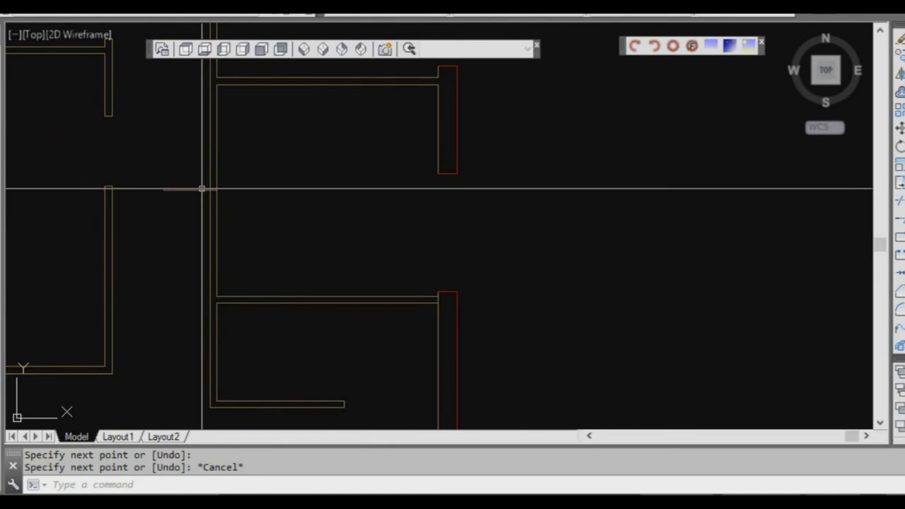
left_click(204, 191)
scroll(205, 190, "up", 1)
left_click(223, 190)
key("space")
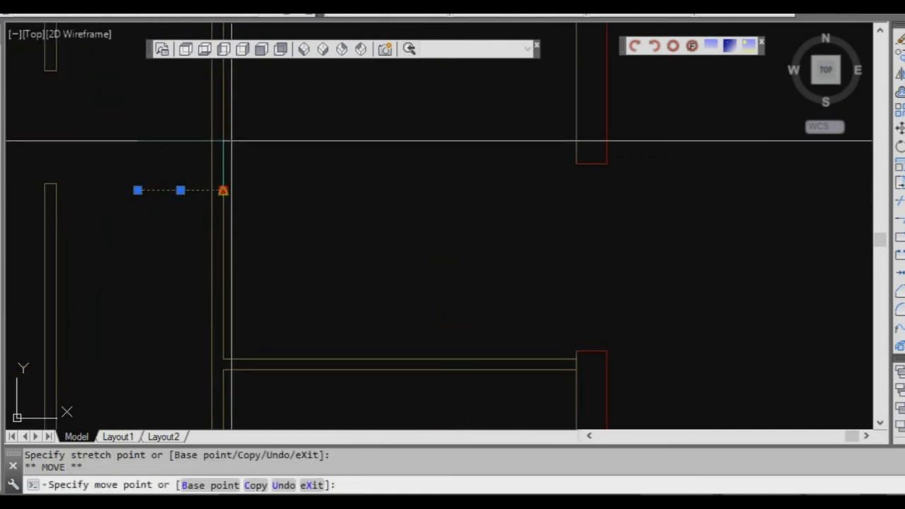
key("Escape")
key("Escape")
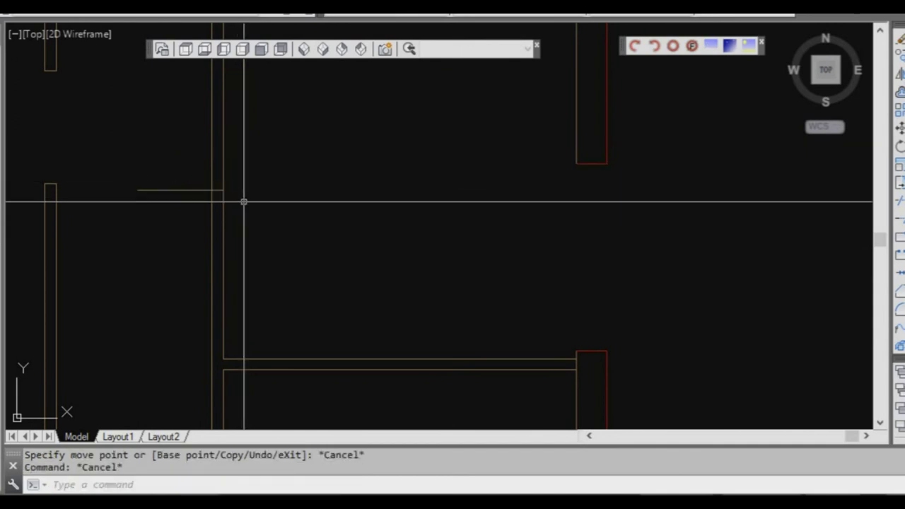
Offset the right corridor wall's horizontal midpoint line 450 upward and 450 downward.
type("o")
key("space")
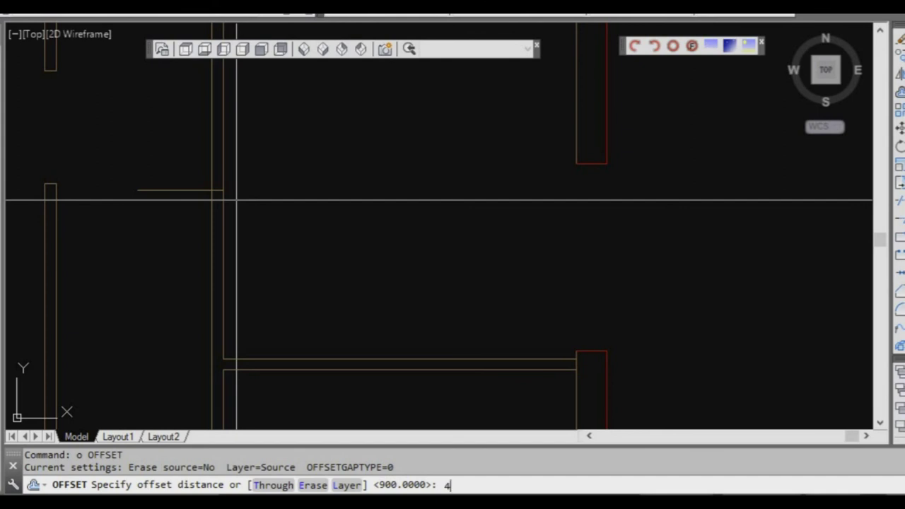
key("Return")
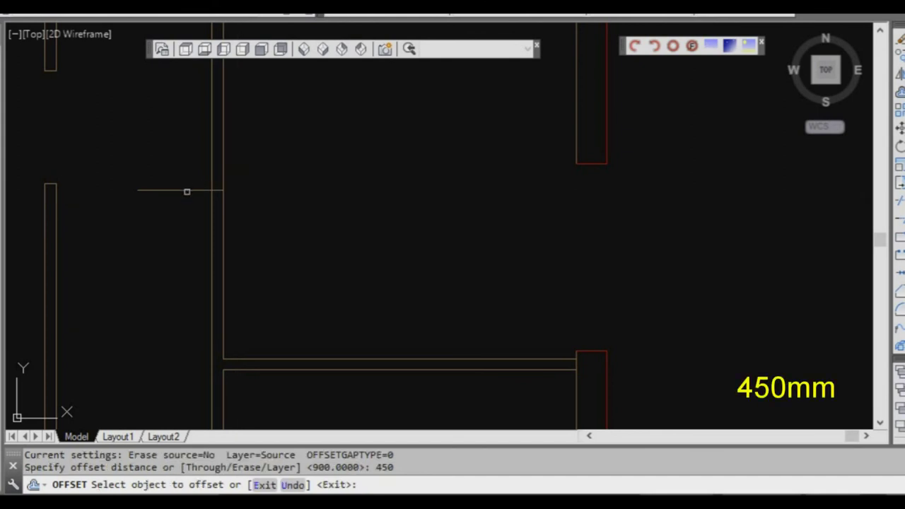
left_click(187, 190)
left_click(196, 180)
left_click(194, 189)
left_click(196, 283)
key("Escape")
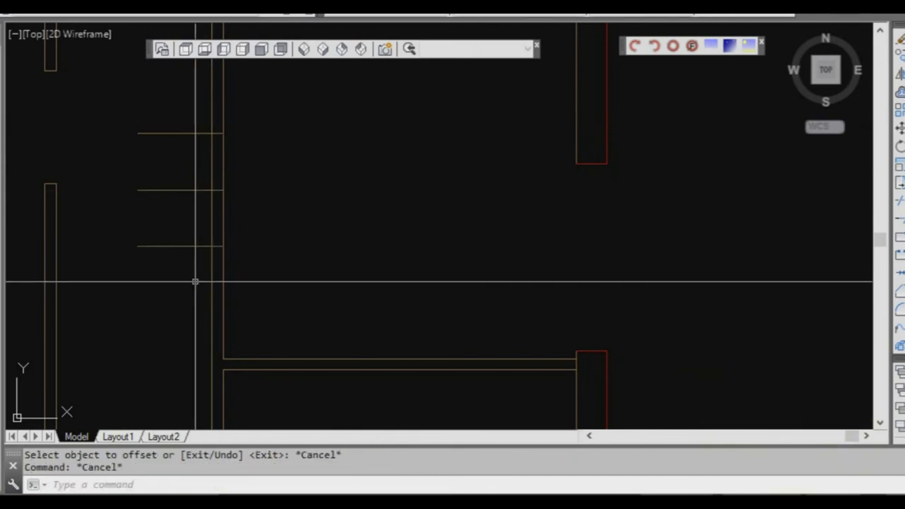
Erase the midpoint line between the two offset lines on the right corridor wall.
left_click(180, 190)
left_click(162, 176)
type("e")
key("Return")
Trim the right corridor wall between the two offset lines and cut off their overhanging ends to form the doorway.
type("tr")
key("Return")
left_click(272, 275)
left_click(182, 115)
key("Return")
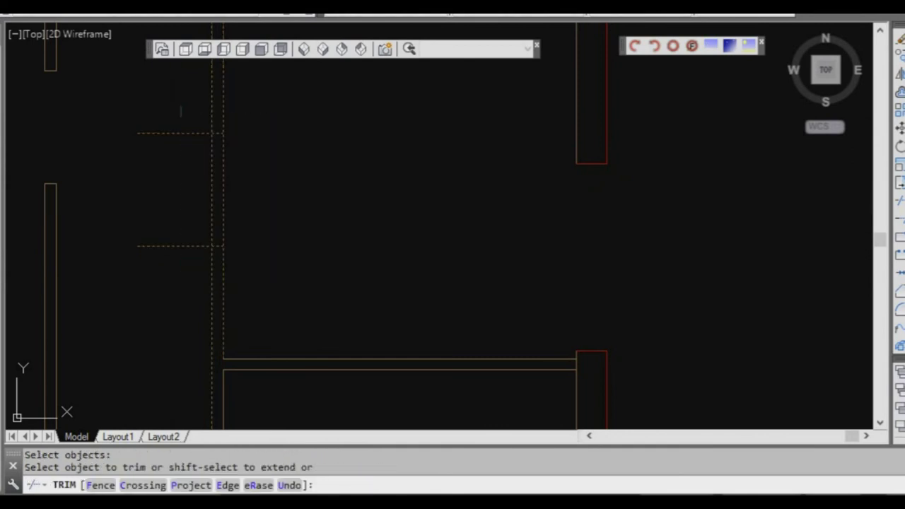
left_click(184, 107)
left_click(129, 255)
key("Escape")
Draw a horizontal line from the midpoint of the narrow right room's corridor wall line, crossing the wall into the corridor.
scroll(249, 289, "down", 2)
scroll(226, 206, "up", 2)
type("l")
key("Return")
left_click(200, 207)
left_click(133, 213)
key("Escape")
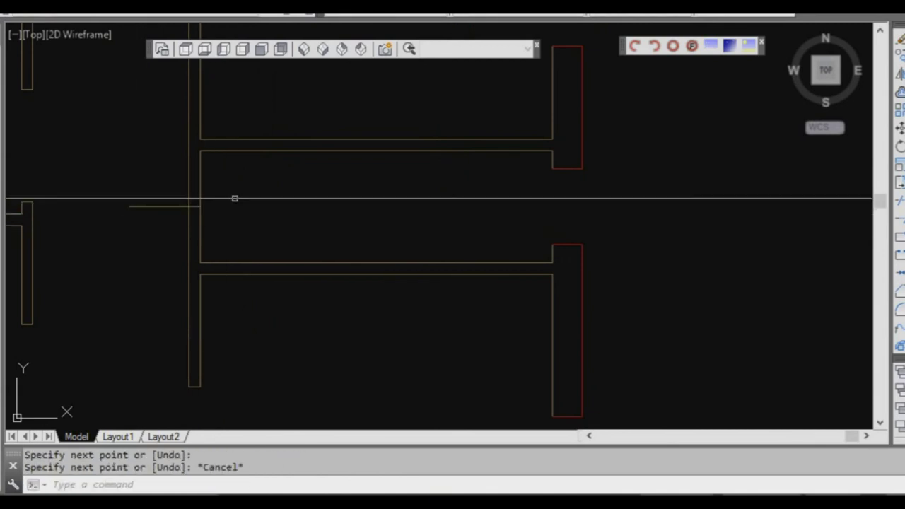
Measure the narrow right room's corridor wall between its two horizontal partitions.
type("di")
key("Return")
left_click(200, 151)
left_click(200, 262)
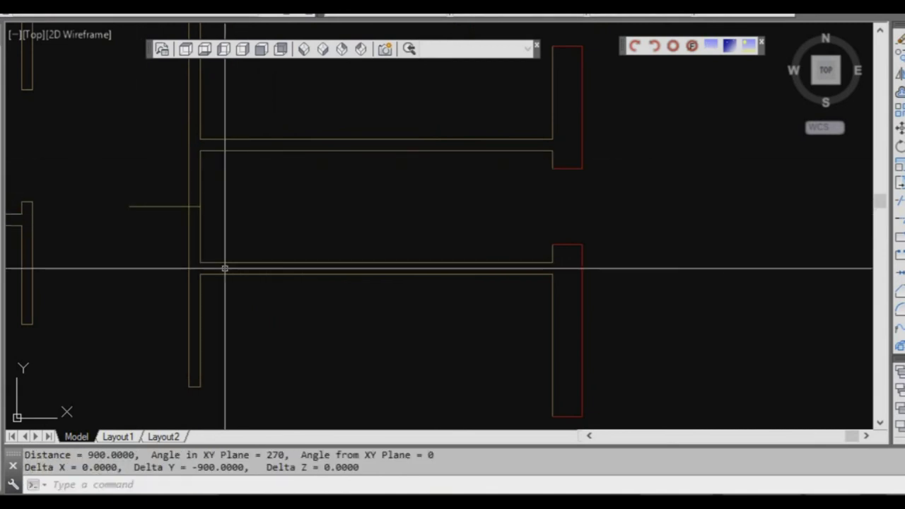
key("Escape")
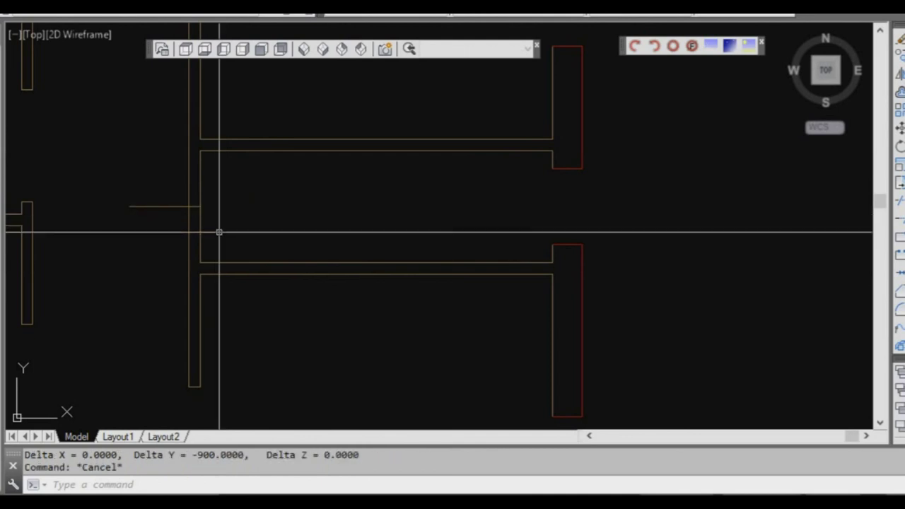
Offset the narrow room's midpoint line 400 upward and 400 downward along the corridor wall.
type("o")
key("Return")
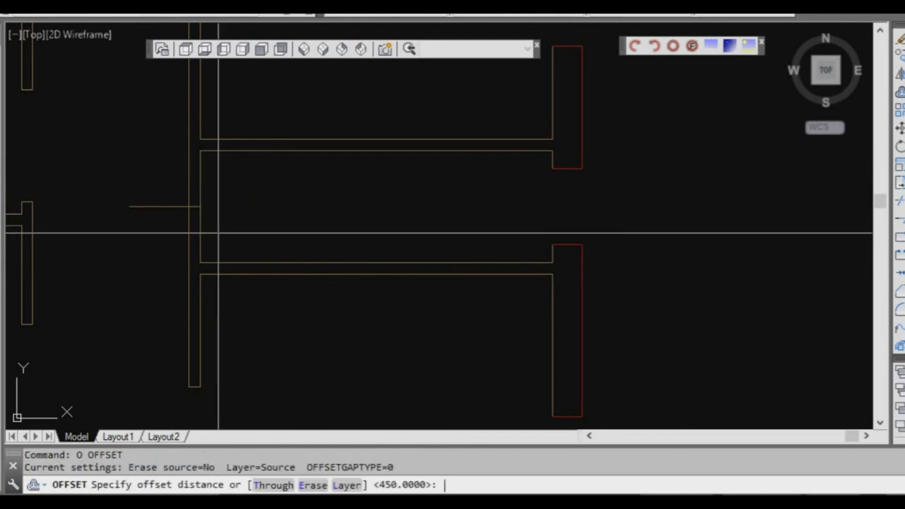
type("400")
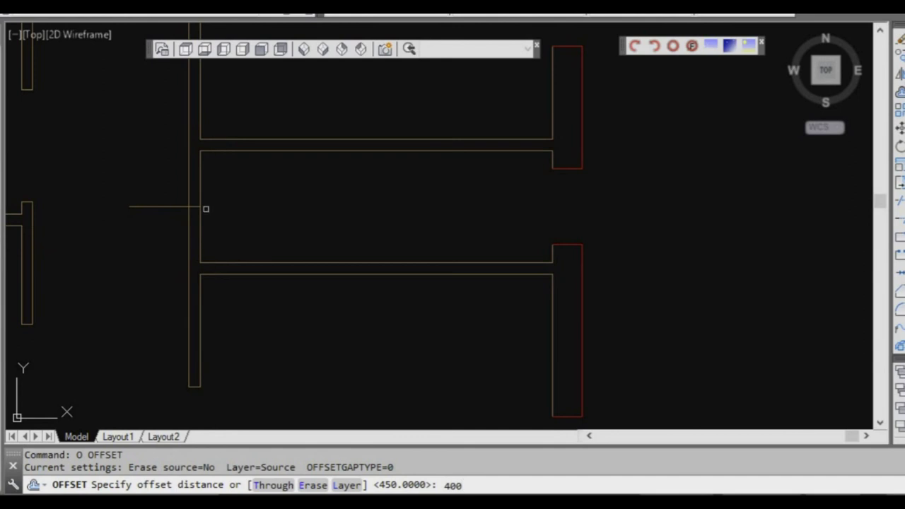
key("Return")
left_click(157, 206)
left_click(158, 163)
left_click(157, 207)
left_click(168, 253)
key("Escape")
Trim the overhanging ends of the offset lines back to the narrow room's corridor wall.
scroll(174, 259, "up", 2)
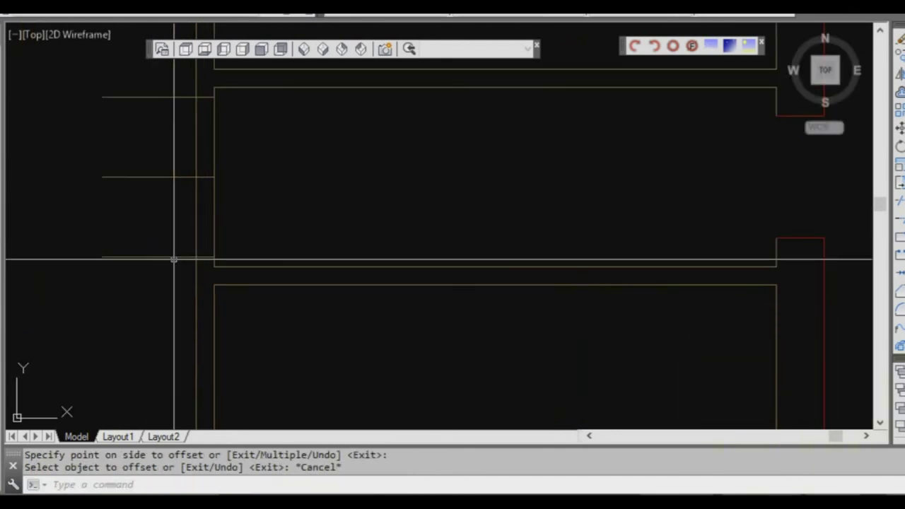
type("tr")
key("Return")
left_click(176, 243)
key("Return")
left_click(167, 247)
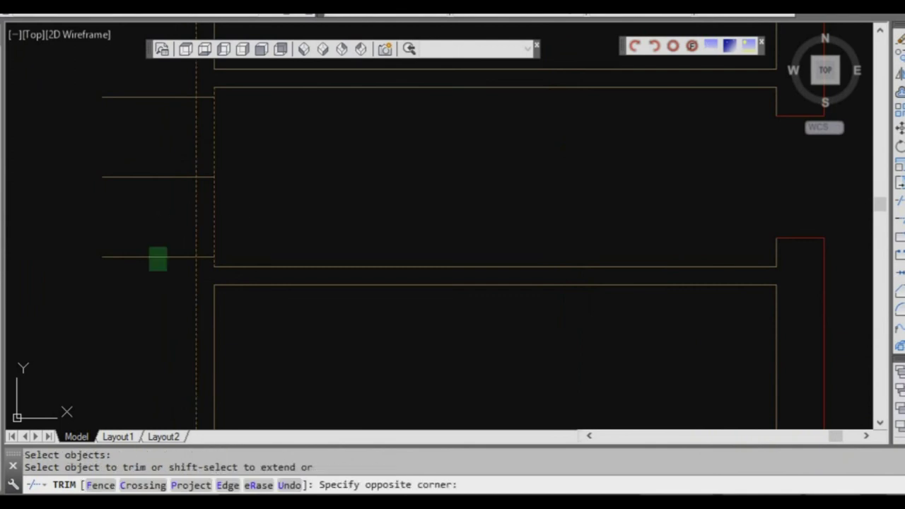
left_click(148, 271)
left_click(162, 121)
key("Return")
scroll(219, 268, "up", 3)
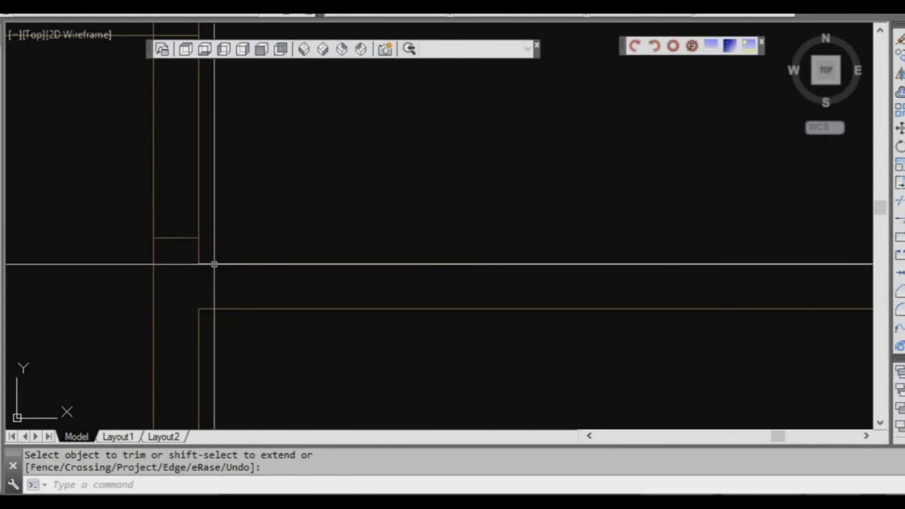
left_click(206, 265)
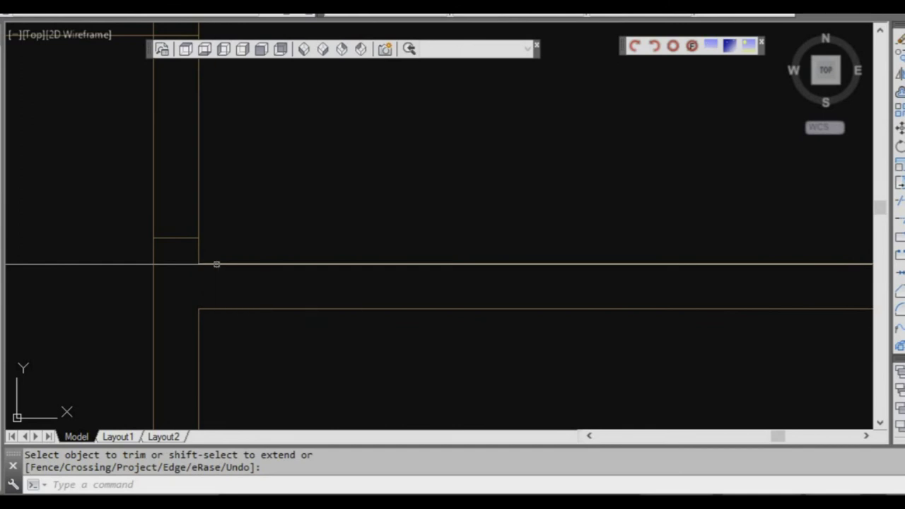
scroll(208, 251, "down", 4)
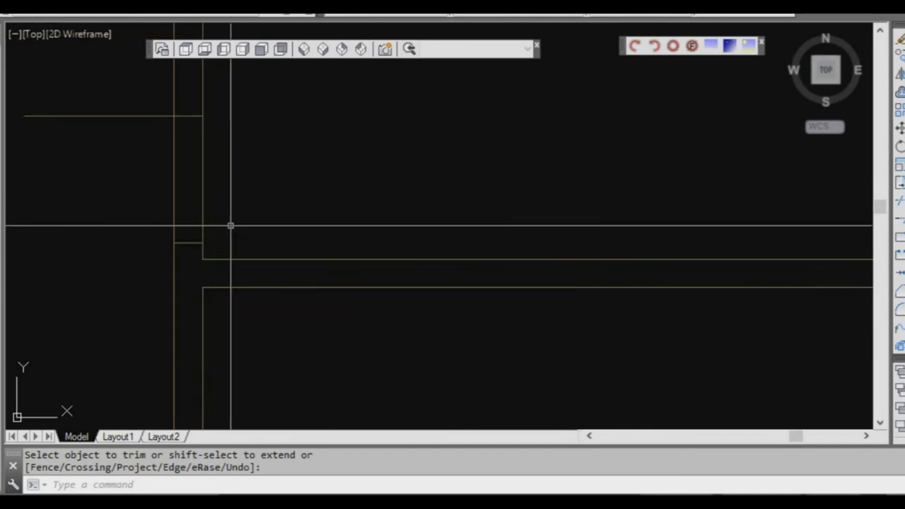
Trim the corridor wall lines between the two offset lines to open the narrow right room's doorway.
scroll(230, 261, "up", 2)
scroll(219, 245, "down", 2)
scroll(223, 269, "up", 1)
scroll(227, 286, "down", 1)
type("tr")
key("Return")
left_click(202, 290)
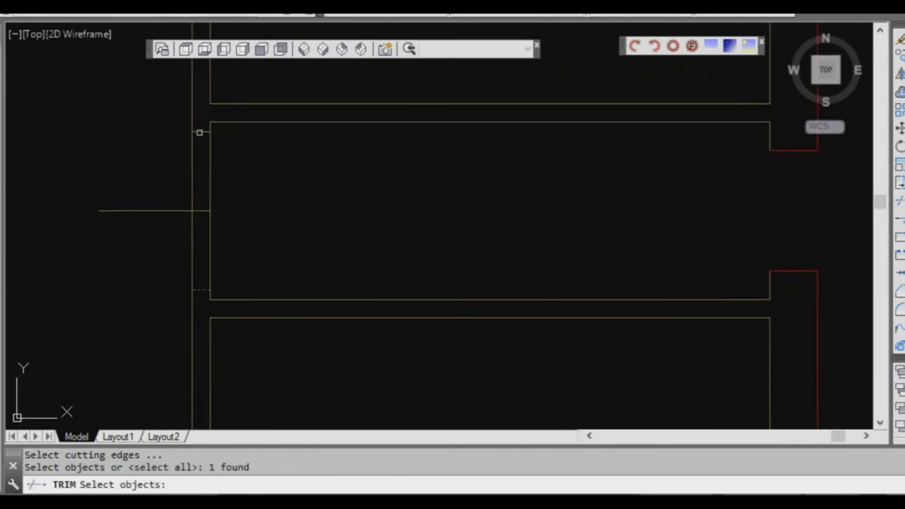
left_click(199, 132)
key("Return")
left_click(219, 177)
left_click(181, 166)
key("Escape")
Erase the midpoint construction line in the narrow right room's door opening.
left_click(227, 205)
left_click(193, 222)
scroll(194, 222, "down", 2)
key("Delete")
type("e")
key("Return")
Draw a horizontal line from the midpoint of the upper right room's corridor wall line across the wall into the corridor.
mouse_move(249, 193)
middle_mouse_down()
mouse_move(217, 290)
mouse_move(245, 268)
middle_mouse_up()
middle_click_drag(244, 235, 247, 248)
type("l")
key("Return")
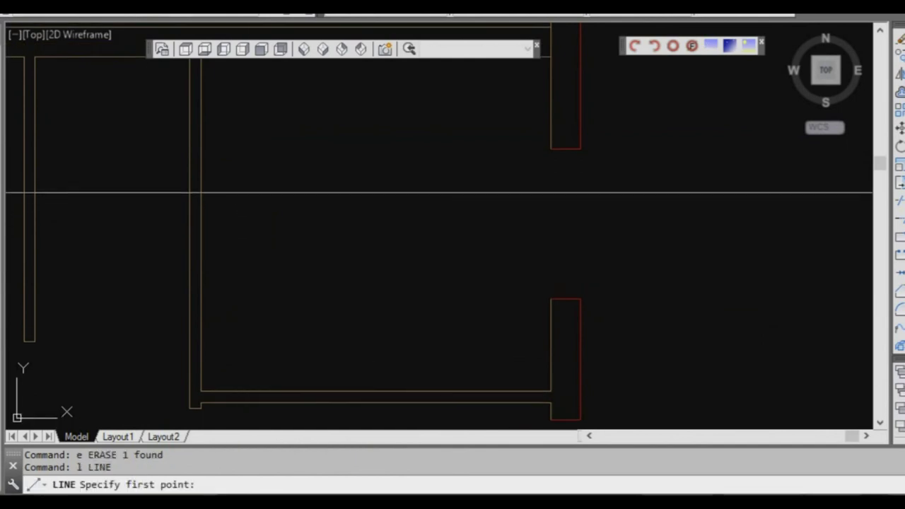
left_click(200, 191)
scroll(203, 192, "down", 2)
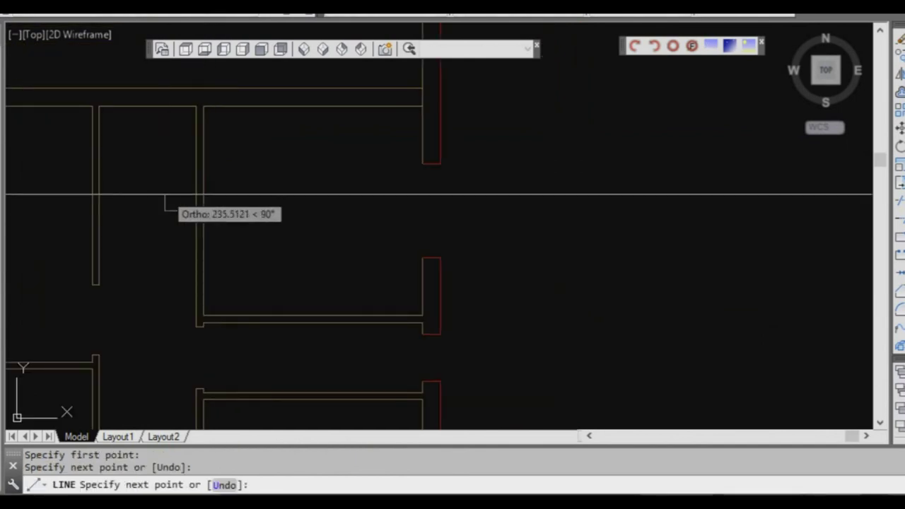
key("Escape")
Offset the upper right room's midpoint line 450 upward and 450 downward along its corridor wall.
type("o")
key("Return")
type("450")
key("Return")
left_click(189, 211)
left_click(180, 191)
left_click(183, 212)
left_click(176, 245)
key("Escape")
Trim the upper right room's corridor wall between the two offset lines, along with the lines' overhanging ends in the corridor.
scroll(194, 230, "up", 2)
type("tr")
key("Return")
left_click(207, 247)
left_click(181, 262)
left_click(216, 149)
left_click(188, 128)
key("Return")
left_click(229, 163)
left_click(192, 166)
left_click(189, 170)
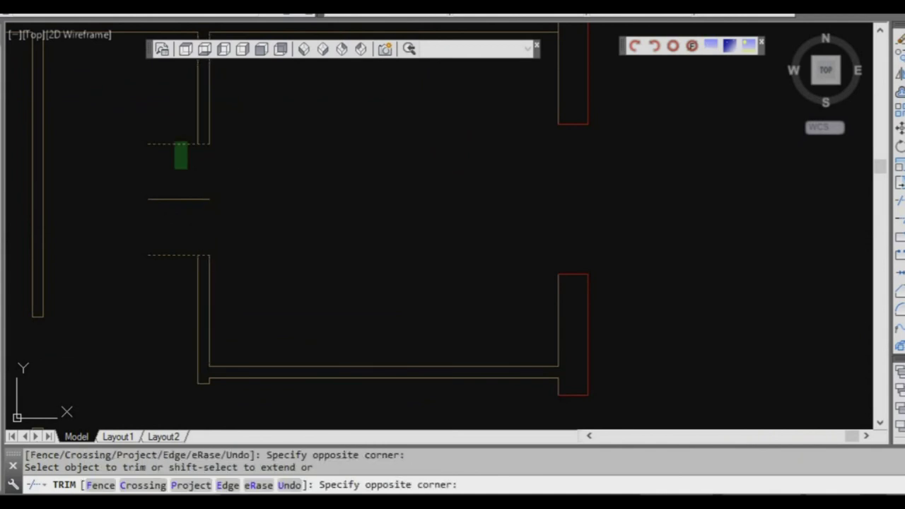
key("Return")
Erase the midpoint construction line in the upper right room's door opening.
left_click(193, 209)
left_click(177, 190)
type("e")
key("Return")
Draw a vertical line from the midpoint of the corridor's upper end wall line, crossing the wall into the large top room.
scroll(283, 237, "down", 4)
scroll(286, 259, "down", 2)
middle_click_drag(277, 303, 288, 215)
scroll(271, 151, "up", 4)
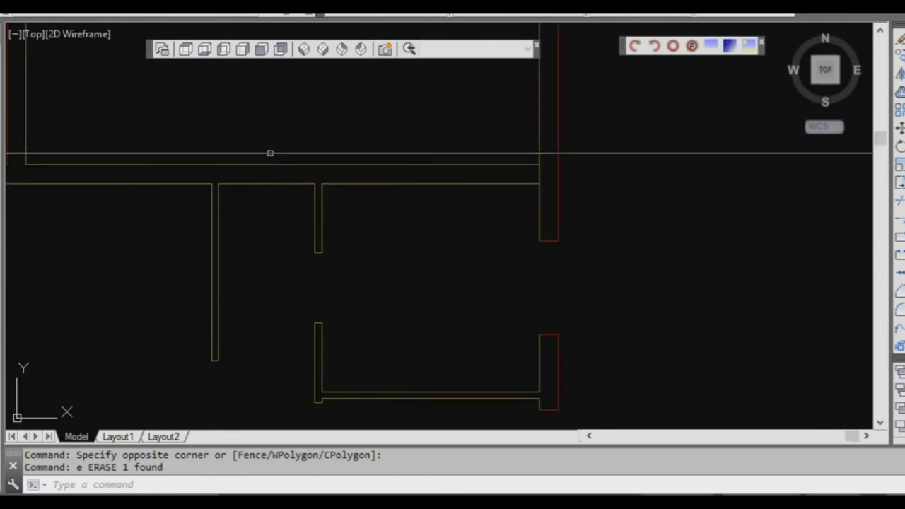
type("l")
key("Return")
left_click(266, 184)
left_click(268, 132)
key("Escape")
Offset the corridor end wall's vertical midpoint line 450 to each side.
scroll(276, 161, "up", 3)
type("o")
key("Return")
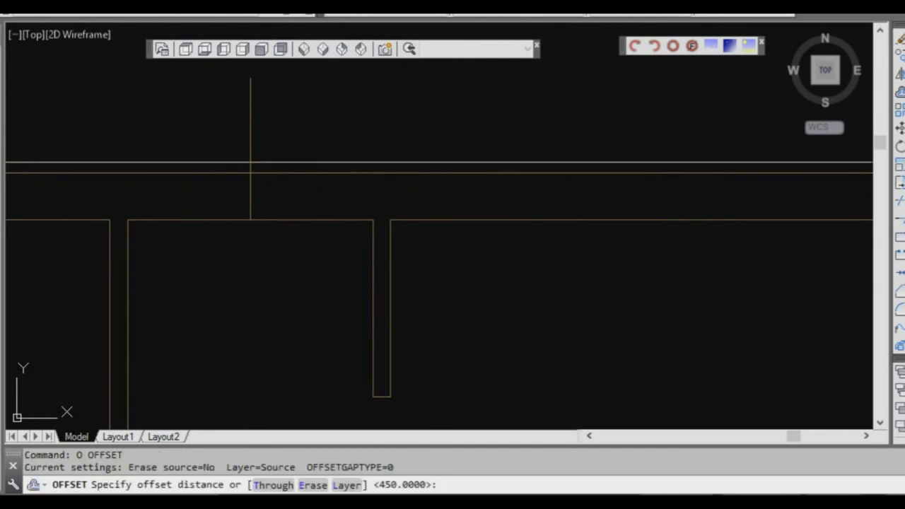
type("450")
key("Return")
left_click(250, 127)
left_click(337, 128)
left_click(249, 122)
left_click(177, 129)
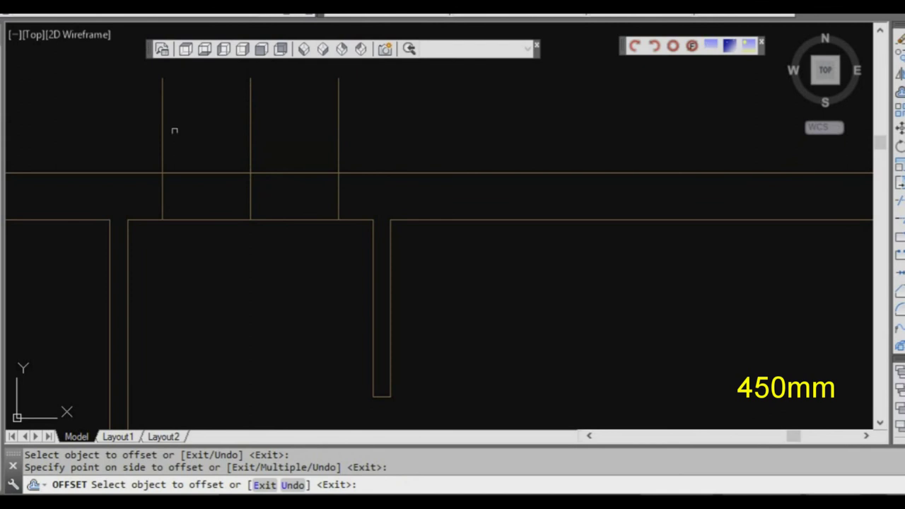
key("Escape")
Trim the offset lines to the wall thickness and cut out the corridor end wall between them for the large room's door.
type("tr")
key("Return")
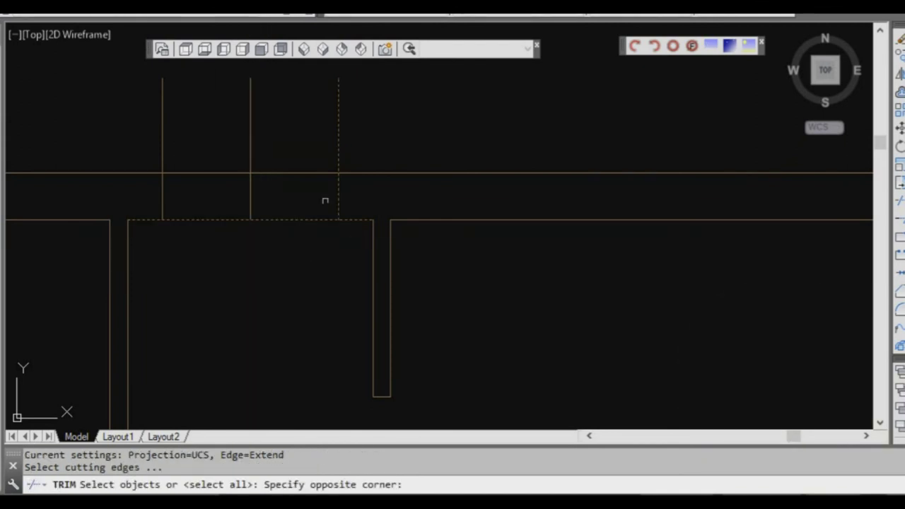
left_click(326, 201)
left_click(311, 182)
left_click(297, 161)
left_click(206, 147)
key("Return")
left_click(160, 146)
left_click(192, 126)
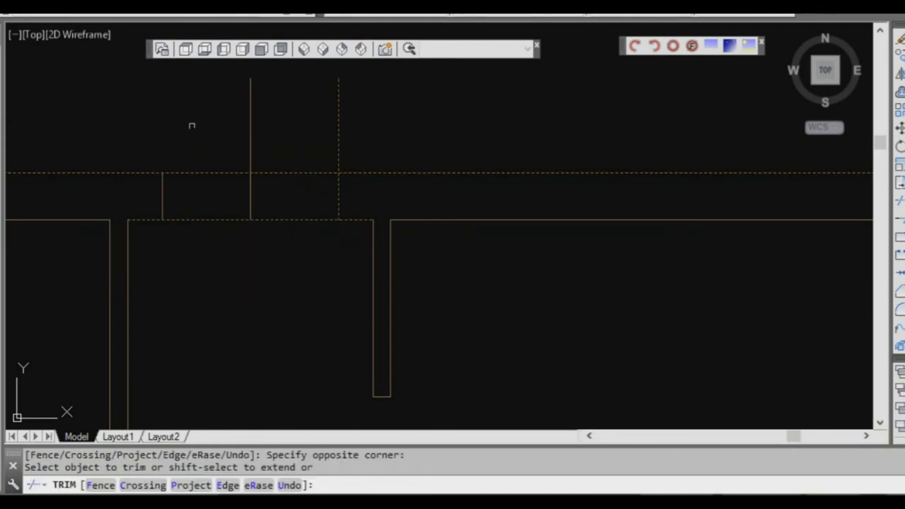
left_click(277, 228)
key("Escape")
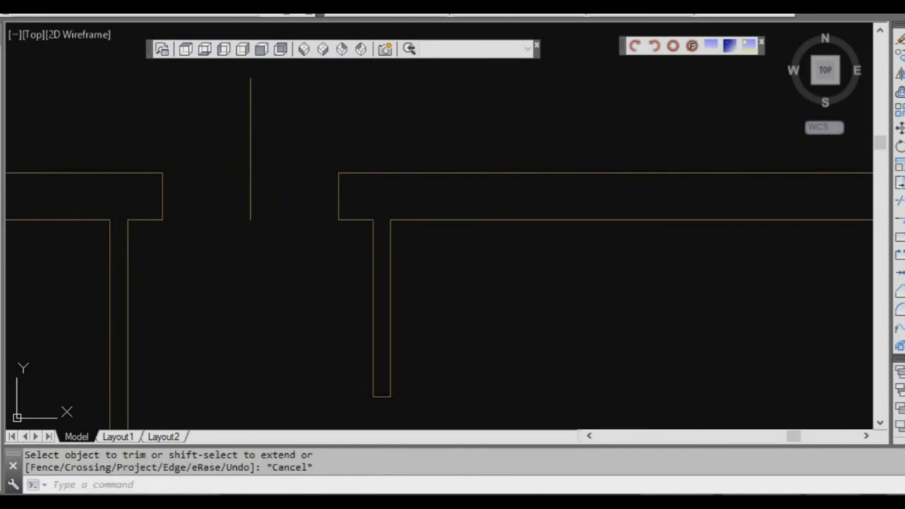
Erase the vertical midpoint construction line in the large top room's door opening.
left_click(251, 177)
scroll(251, 196, "down", 3)
type("e")
key("Return")
Match the red exterior wall line's properties onto the large top room's door jambs and lower wall lines.
mouse_move(242, 226)
middle_mouse_down()
mouse_move(139, 212)
mouse_move(172, 303)
middle_mouse_up()
scroll(178, 283, "down", 2)
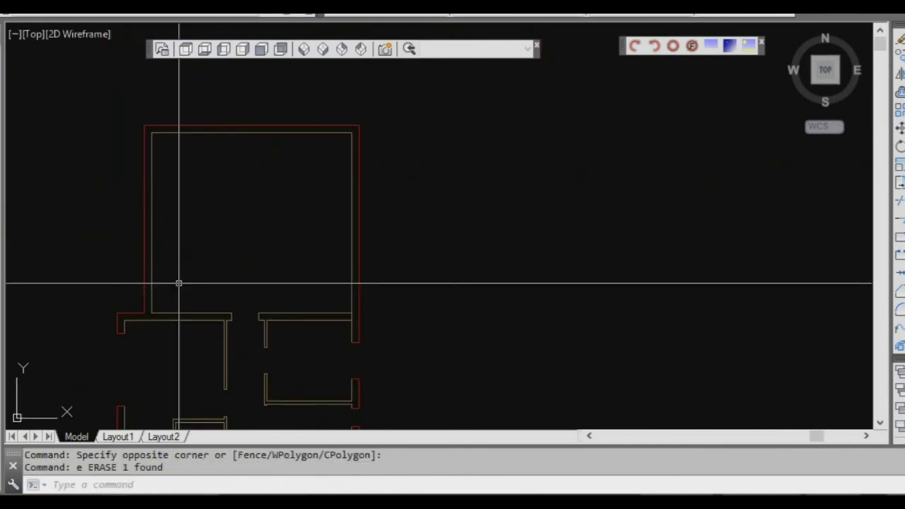
middle_click_drag(232, 309, 247, 252)
scroll(247, 253, "up", 2)
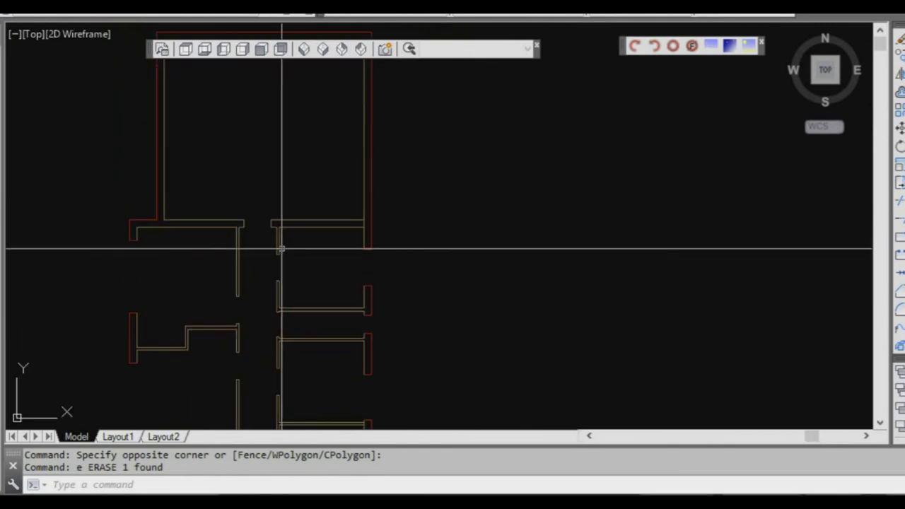
type("ma")
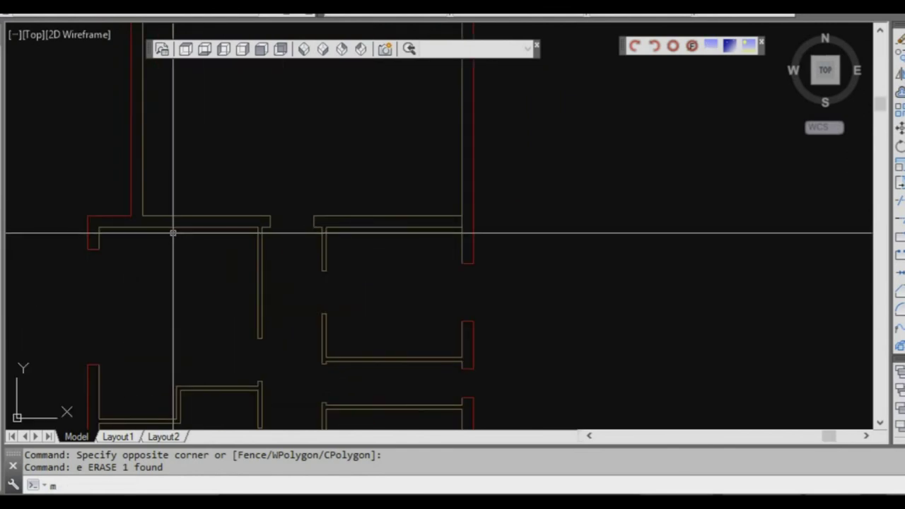
key("Return")
scroll(143, 207, "up", 2)
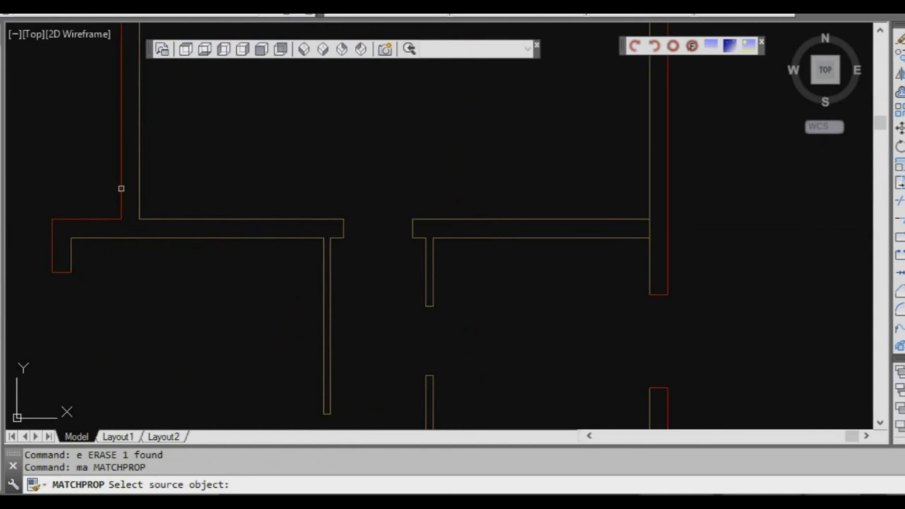
left_click(121, 188)
scroll(353, 231, "up", 2)
scroll(355, 227, "down", 2)
scroll(358, 221, "up", 2)
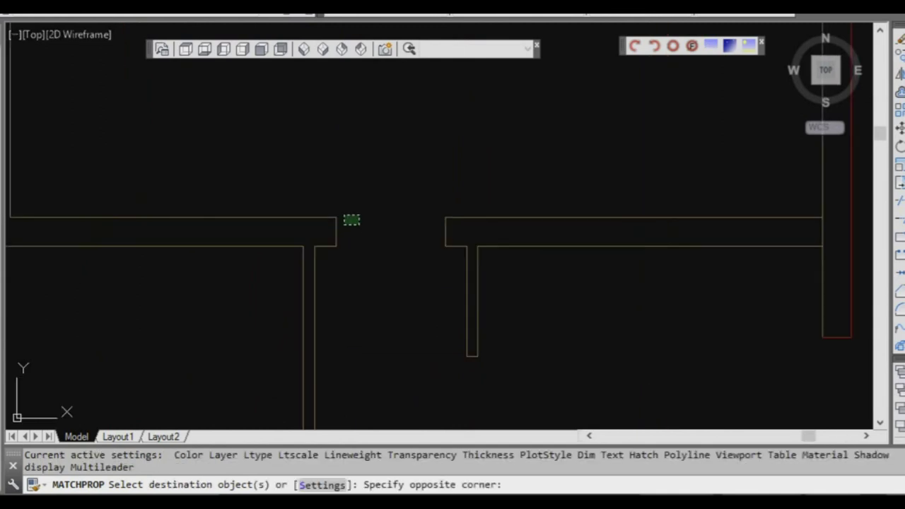
left_click(335, 223)
left_click(440, 225)
scroll(435, 228, "down", 3)
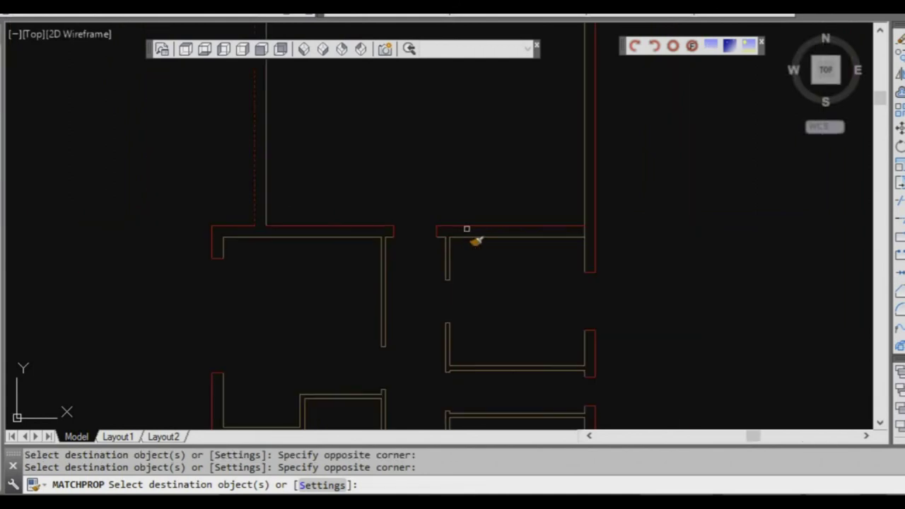
Apply the same red wall properties to the large top room's right, left and upper inner wall lines.
middle_click_drag(603, 216, 580, 224)
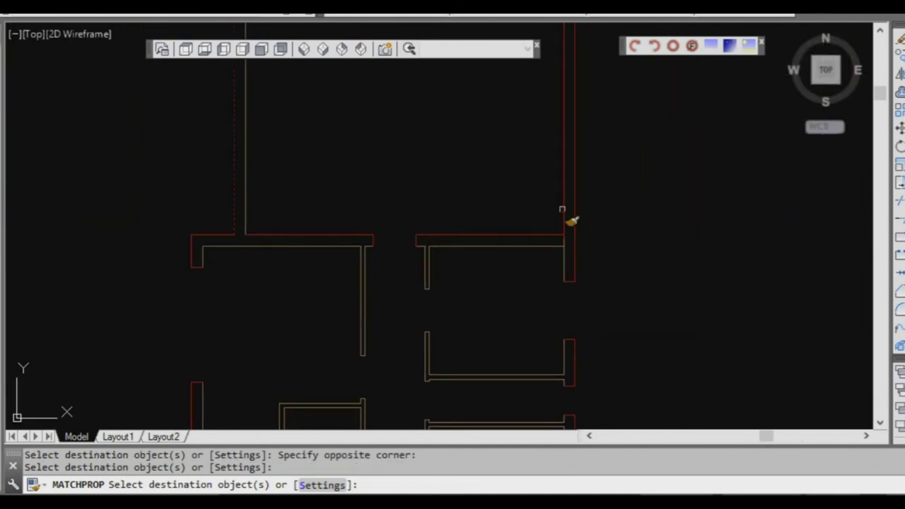
middle_click_drag(311, 159, 332, 228)
left_click(266, 155)
middle_click_drag(266, 155, 283, 296)
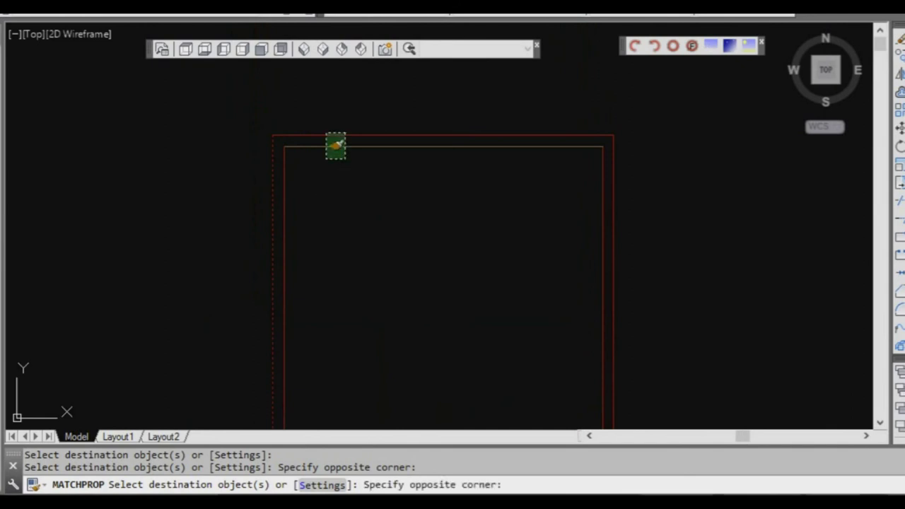
key("Escape")
Offset the large top room's left and upper inner wall lines 10 outward.
scroll(392, 204, "down", 2)
scroll(329, 188, "up", 4)
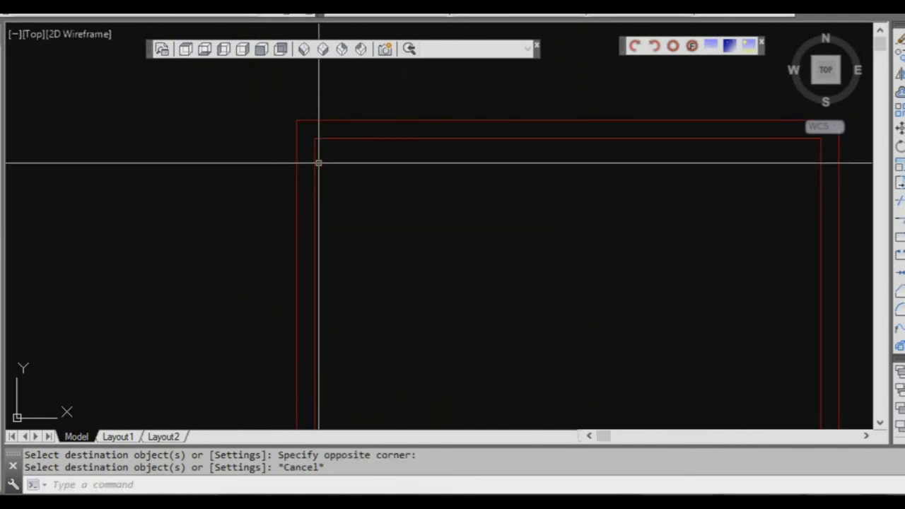
mouse_move(315, 160)
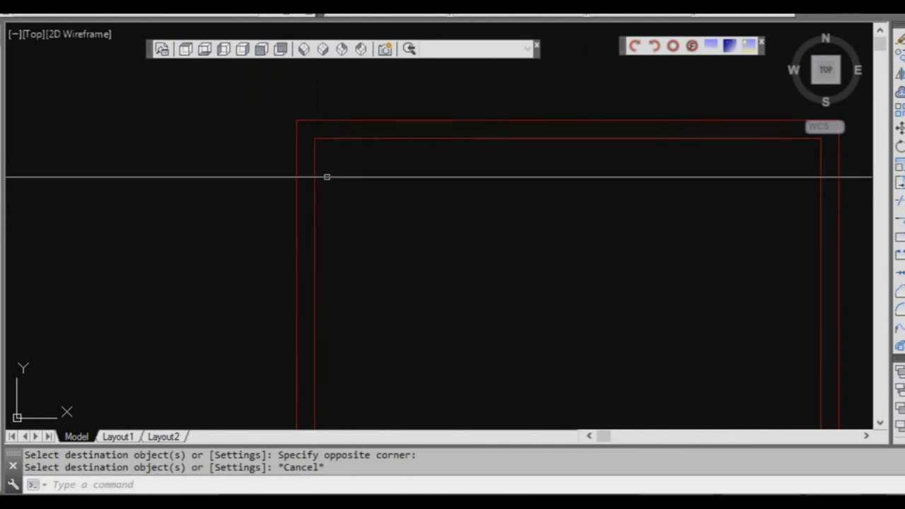
key("Escape")
middle_click_drag(346, 208, 330, 160)
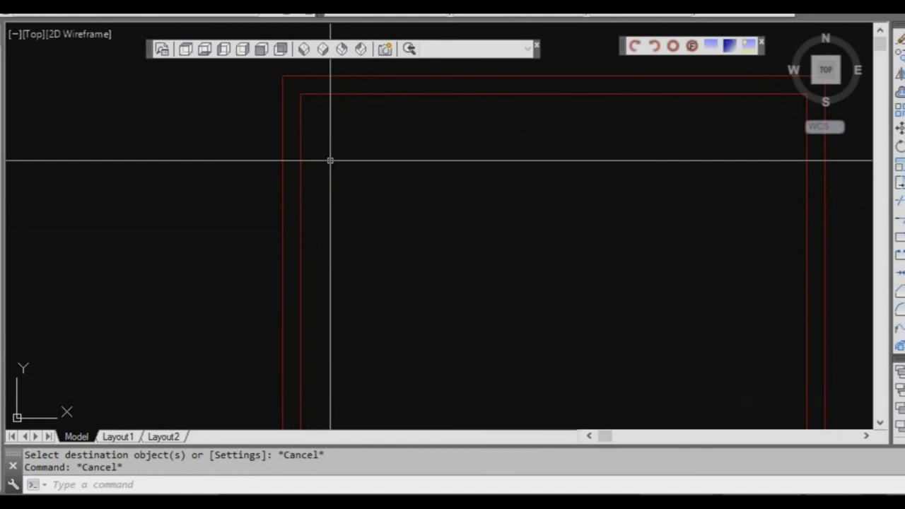
type("o")
key("Return")
type("10")
key("Return")
scroll(311, 99, "up", 2)
left_click(266, 107)
left_click(298, 79)
scroll(297, 79, "up", 2)
left_click(311, 116)
left_click(300, 101)
key("Escape")
Fillet the offset lines into a sharp upper-left corner and erase the two original inner wall lines.
scroll(299, 101, "up", 2)
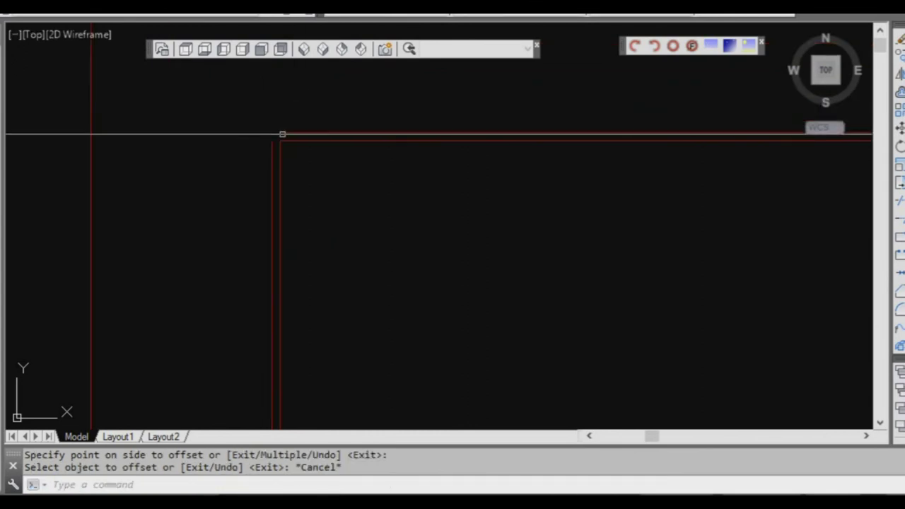
type("f")
key("Return")
left_click(275, 145)
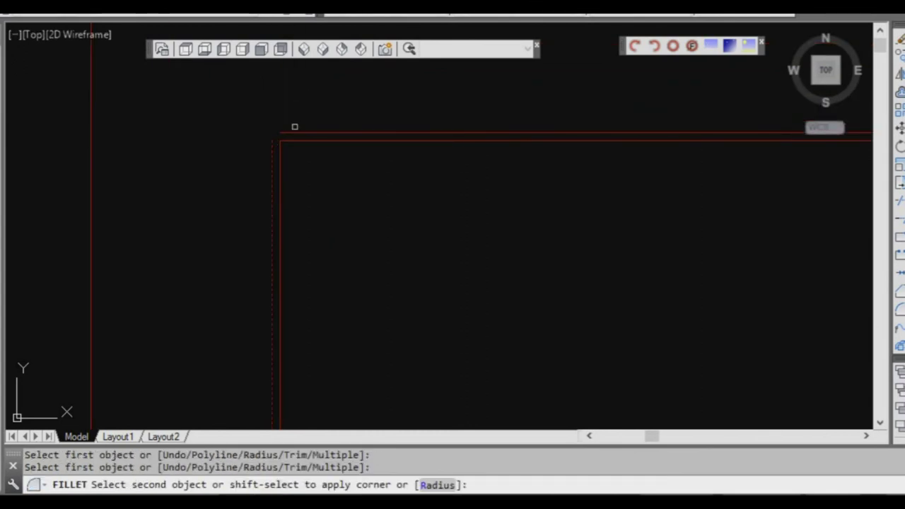
left_click(295, 131)
scroll(295, 141, "up", 1)
left_click(295, 153)
left_click(267, 125)
type("e")
key("Return")
Offset the large top room's right inner wall line 10 outward.
scroll(331, 192, "down", 2)
scroll(271, 182, "up", 2)
scroll(440, 163, "up", 3)
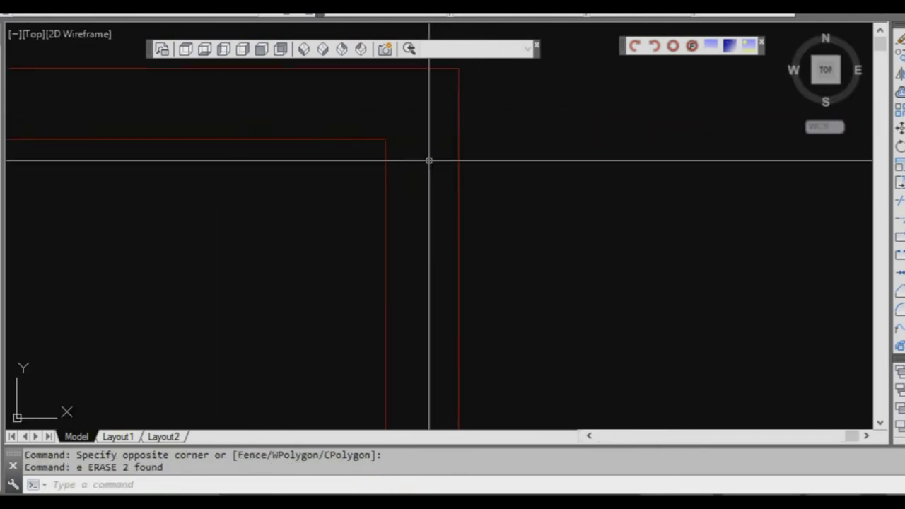
type("o")
key("Return")
key("Return")
left_click(388, 156)
left_click(390, 151)
key("Escape")
Fillet the upper inner line with the offset right line into a sharp corner and erase the original right inner line.
scroll(389, 141, "up", 4)
type("f")
key("Return")
left_click(375, 130)
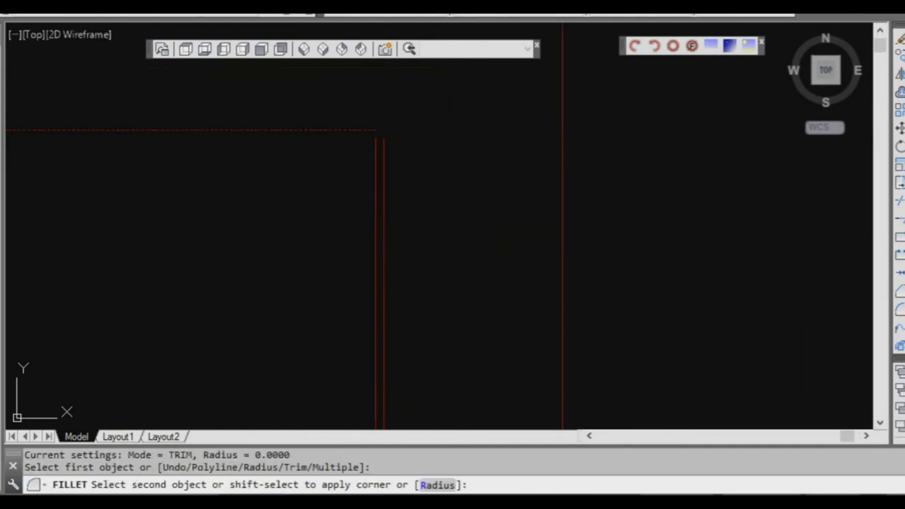
left_click(383, 140)
left_click(376, 140)
type("e")
key("Return")
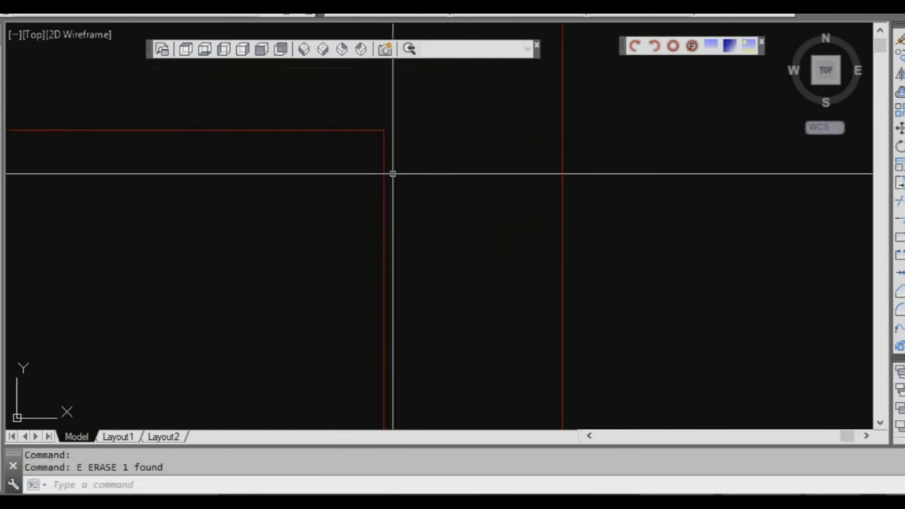
Measure the large top room's right wall thickness from the inner line to the outer line.
type("di")
key("Return")
left_click(386, 139)
scroll(389, 152, "down", 2)
left_click(501, 148)
Fillet the large top room's lower wall line with the offset right inner line into a sharp lower-right corner.
scroll(481, 184, "down", 3)
mouse_move(438, 277)
middle_mouse_down()
mouse_move(460, 243)
mouse_move(454, 187)
middle_mouse_up()
scroll(455, 187, "up", 7)
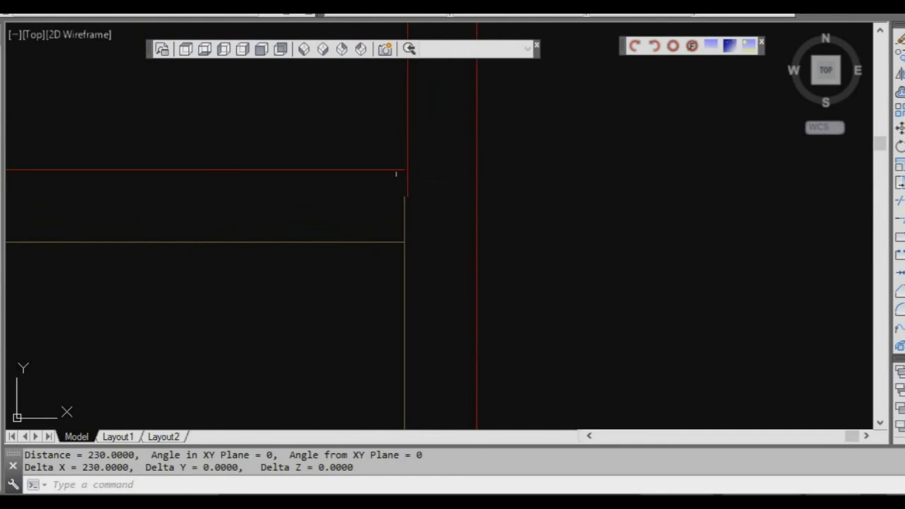
type("f")
key("Return")
left_click(395, 169)
left_click(407, 167)
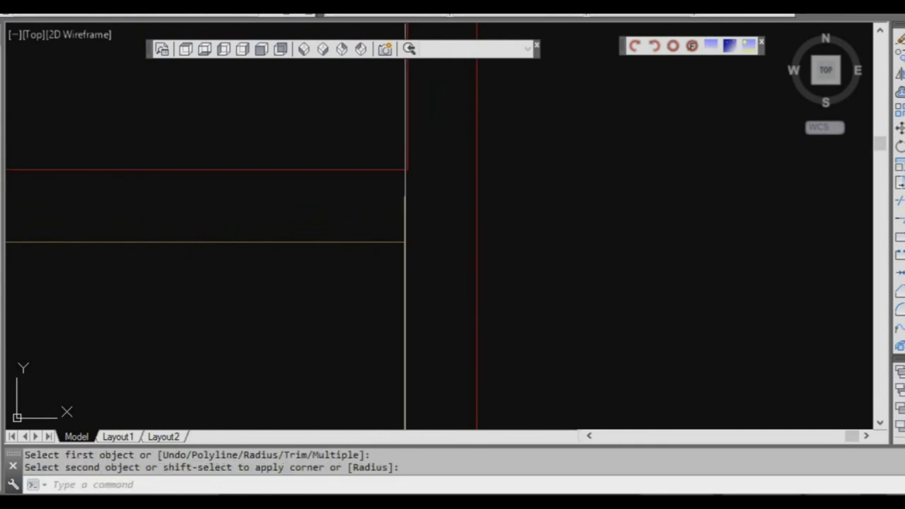
Fillet the upper and right inner wall lines of the room below the large top room into a sharp upper-right corner.
key("Return")
left_click(394, 242)
left_click(404, 247)
Fillet the large top room's lower wall line with its left inner line into a sharp lower-left corner.
scroll(323, 249, "down", 8)
scroll(273, 216, "up", 4)
scroll(247, 212, "up", 3)
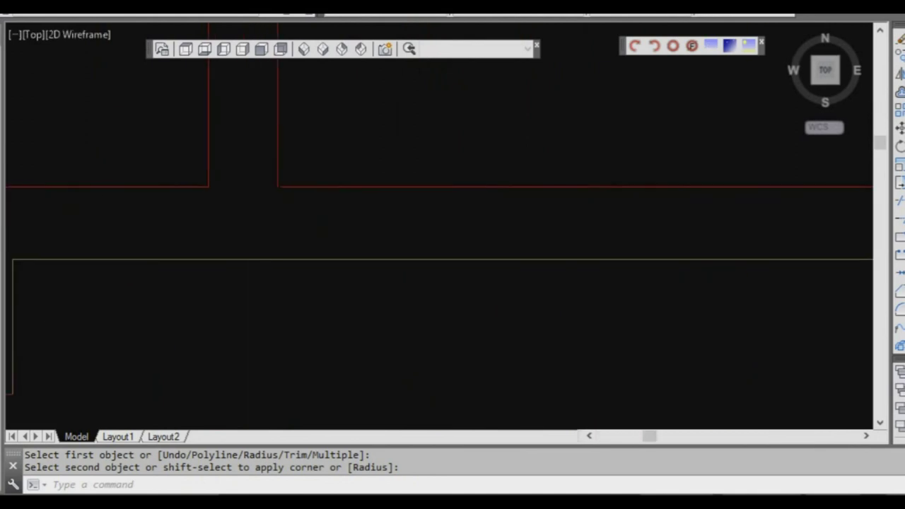
scroll(287, 195, "up", 3)
key("Return")
left_click(288, 196)
left_click(274, 178)
scroll(303, 196, "down", 6)
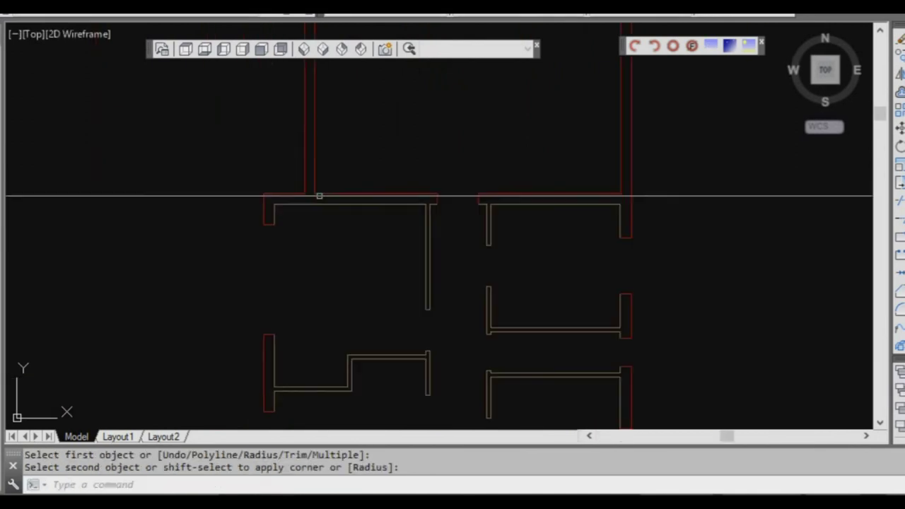
middle_click_drag(355, 213, 361, 164)
scroll(370, 219, "up", 3)
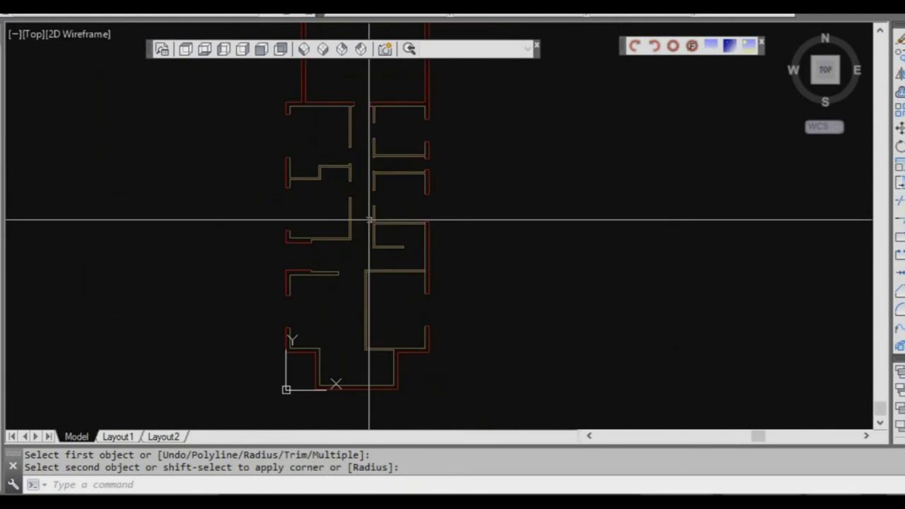
scroll(396, 208, "down", 3)
middle_click_drag(394, 210, 391, 219)
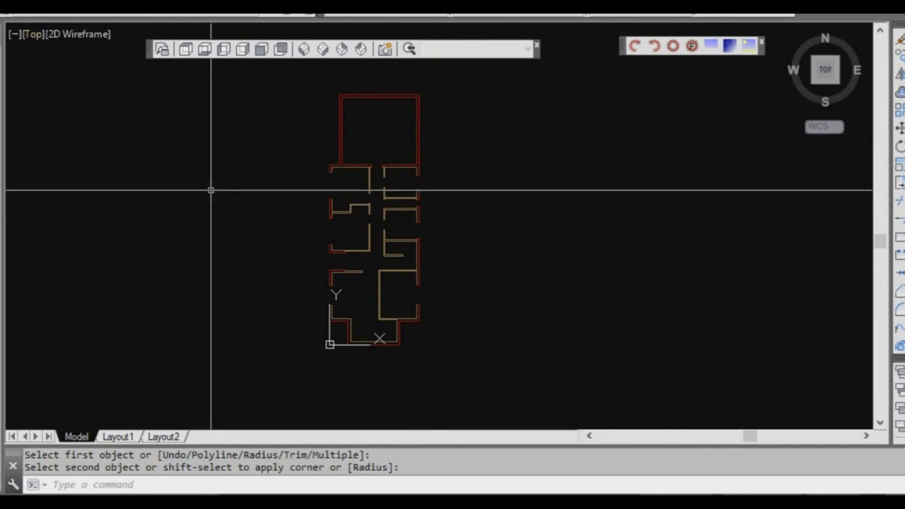
Save the drawing with QSAVE in the Documents folder under the file name GroundFloor.
type("a")
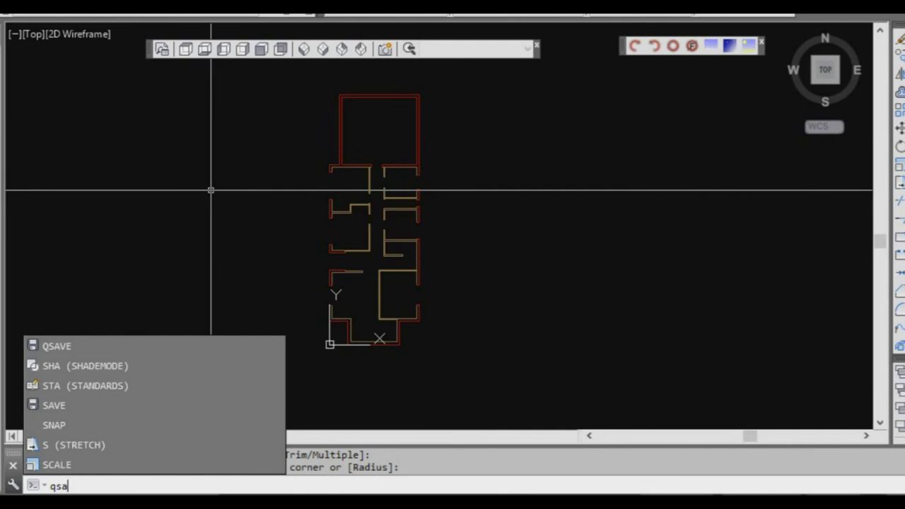
key("Return")
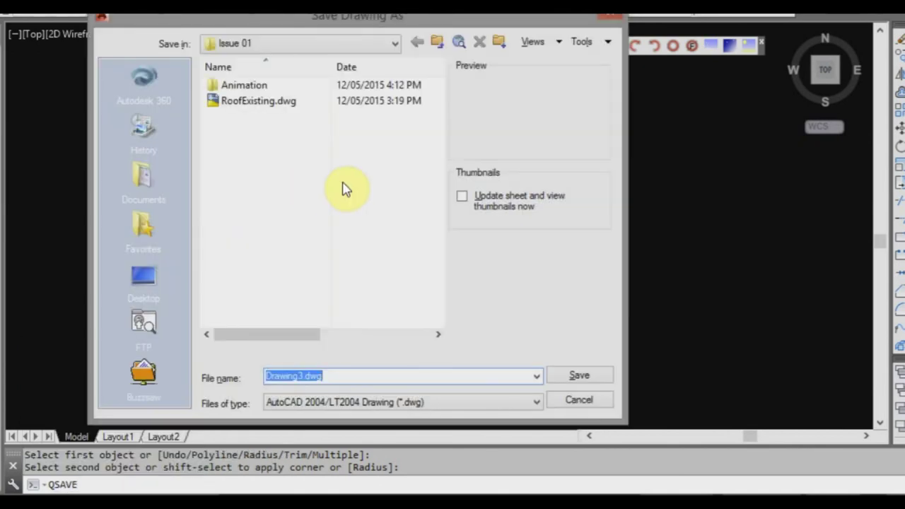
left_click(283, 46)
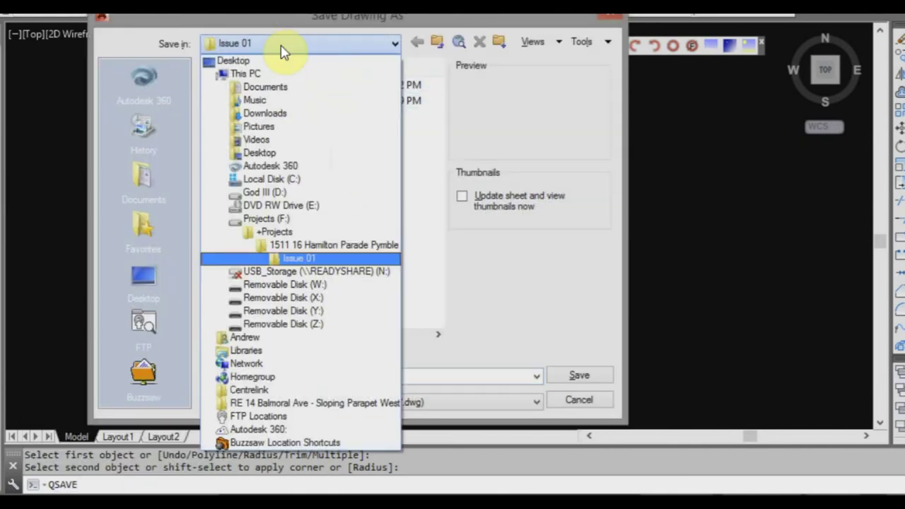
left_click(281, 92)
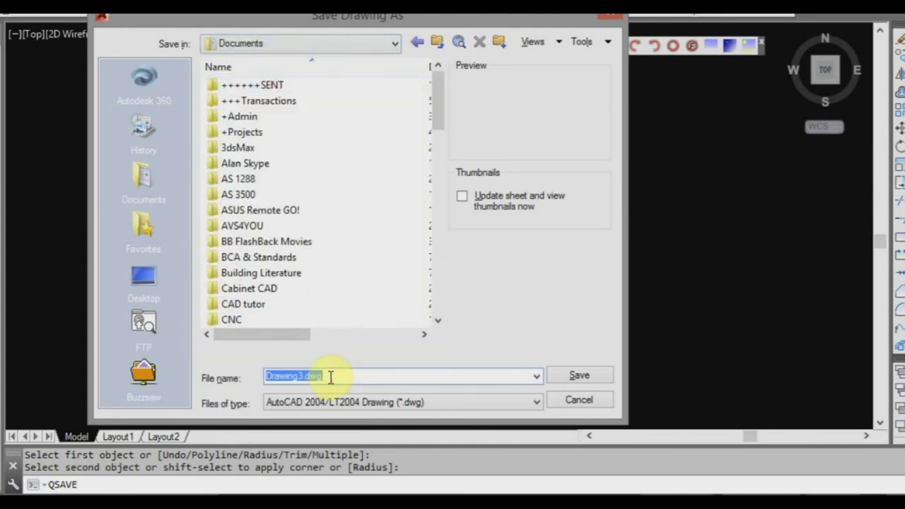
type("roundFloor")
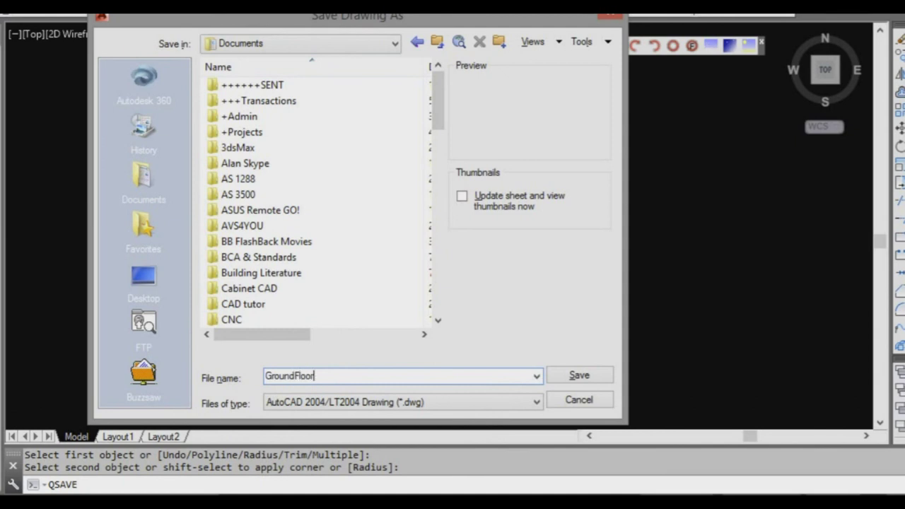
left_click(578, 375)
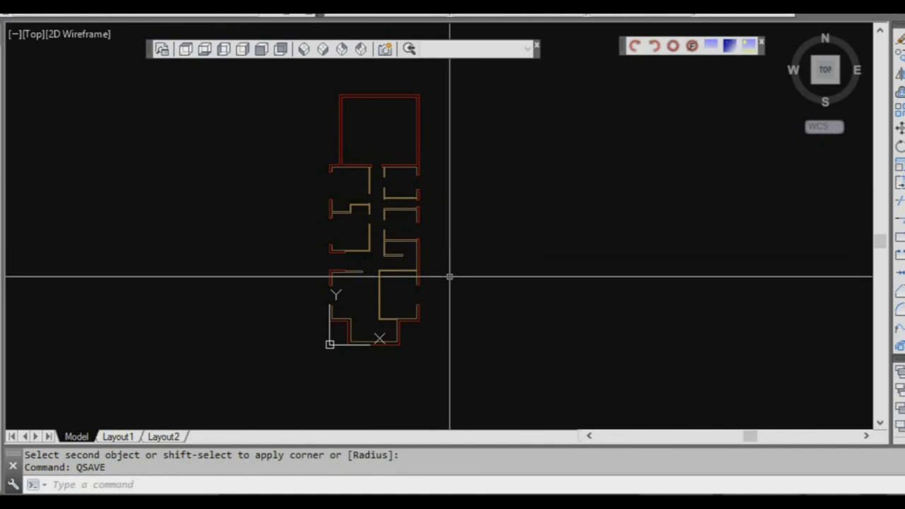
scroll(418, 247, "up", 2)
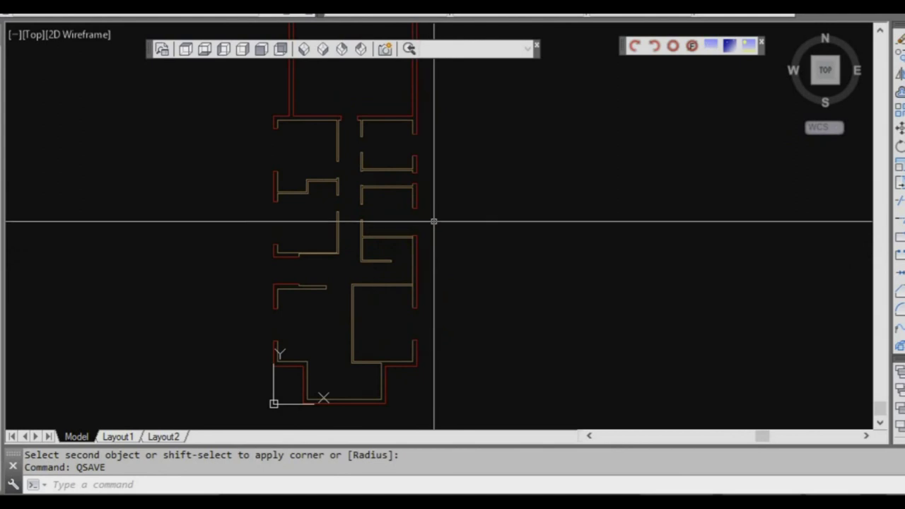
scroll(491, 257, "down", 2)
middle_click_drag(481, 253, 461, 259)
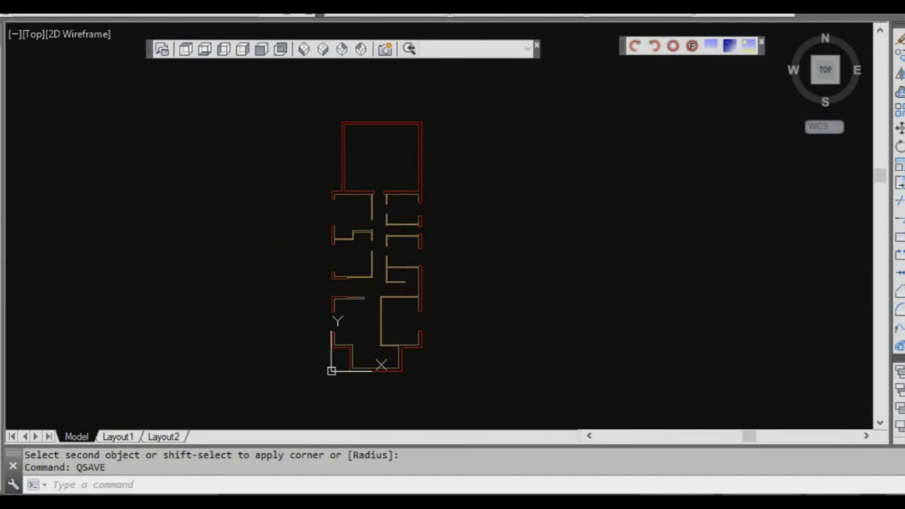
scroll(406, 273, "up", 3)
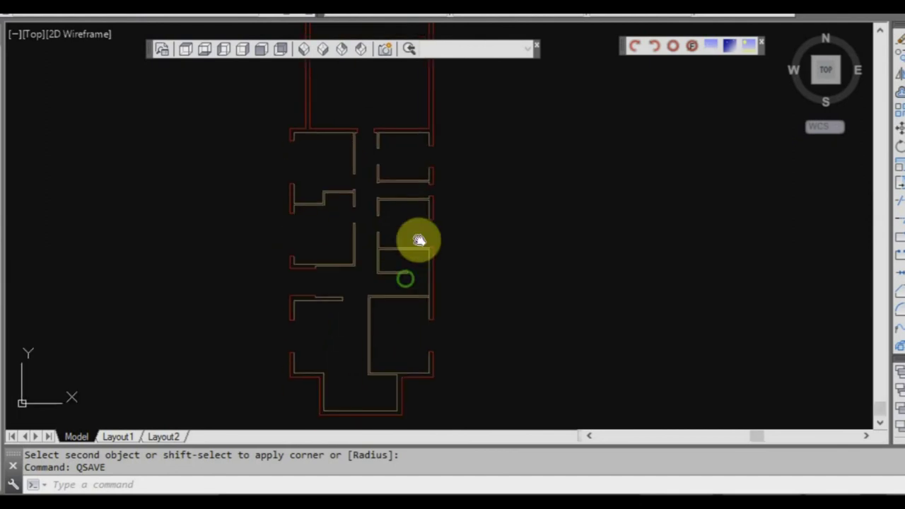
scroll(418, 236, "down", 1)
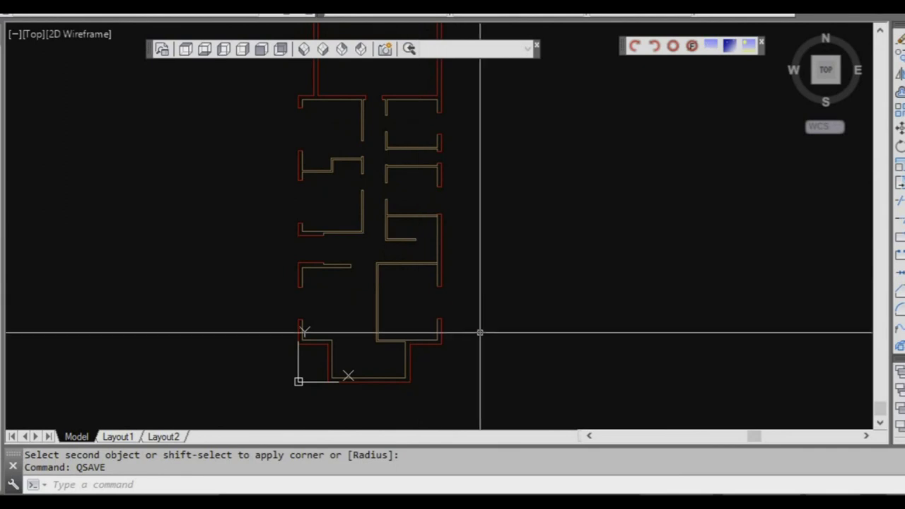